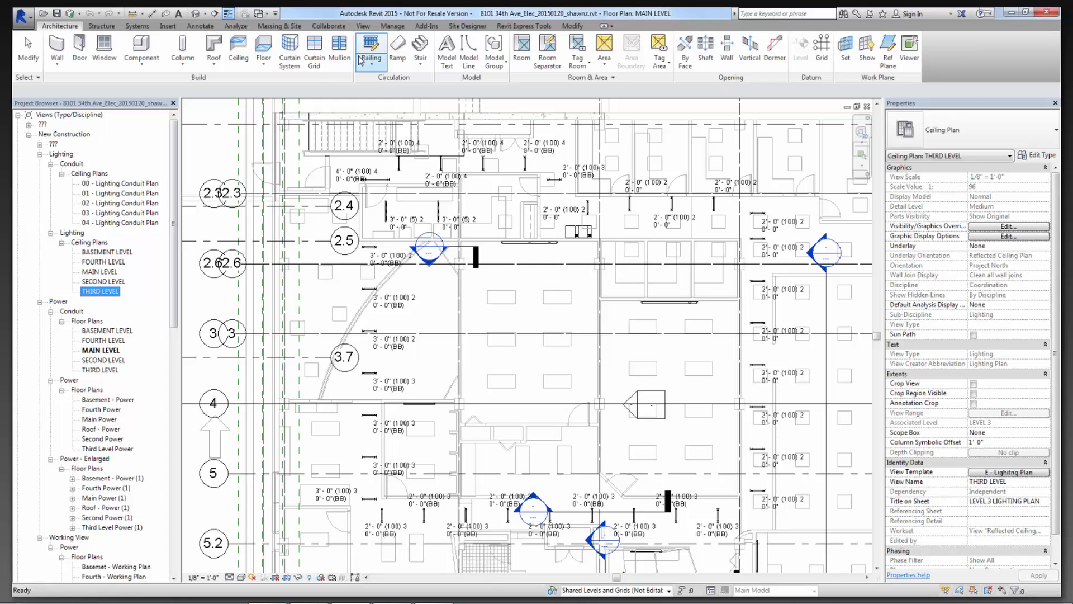
Review the available plan view types and the properties of the lighting ceiling plans and power conduit floor plans in the project browser.
click(363, 26)
click(442, 56)
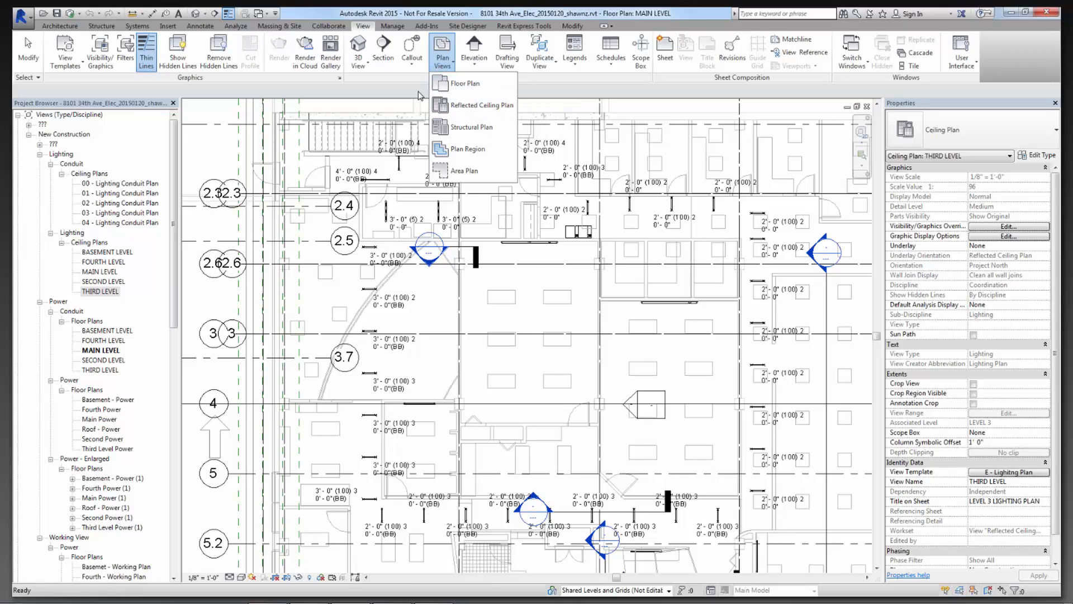
click(102, 261)
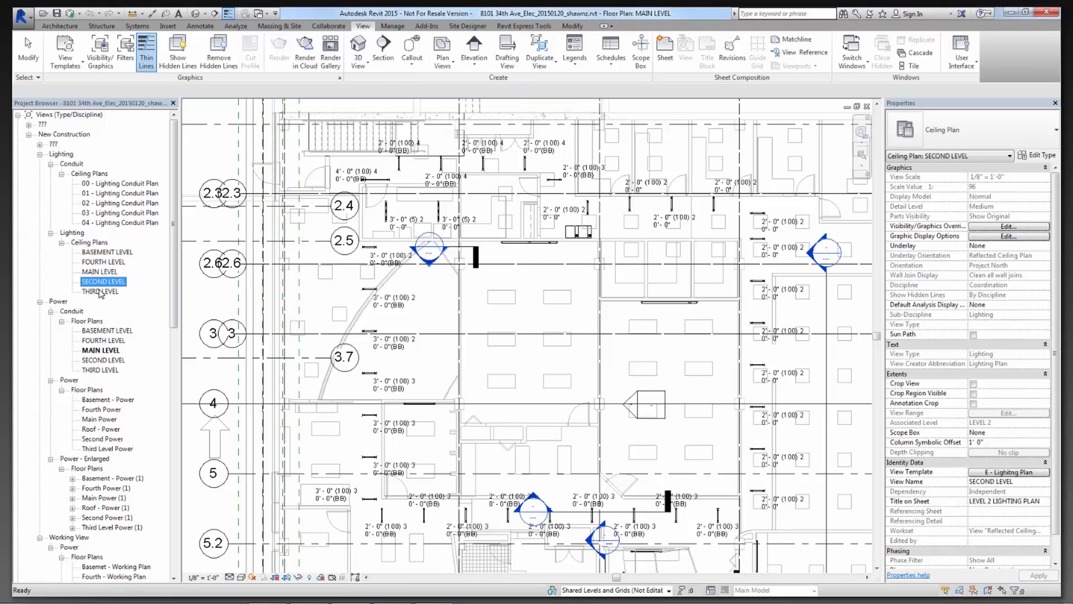
click(107, 332)
click(108, 341)
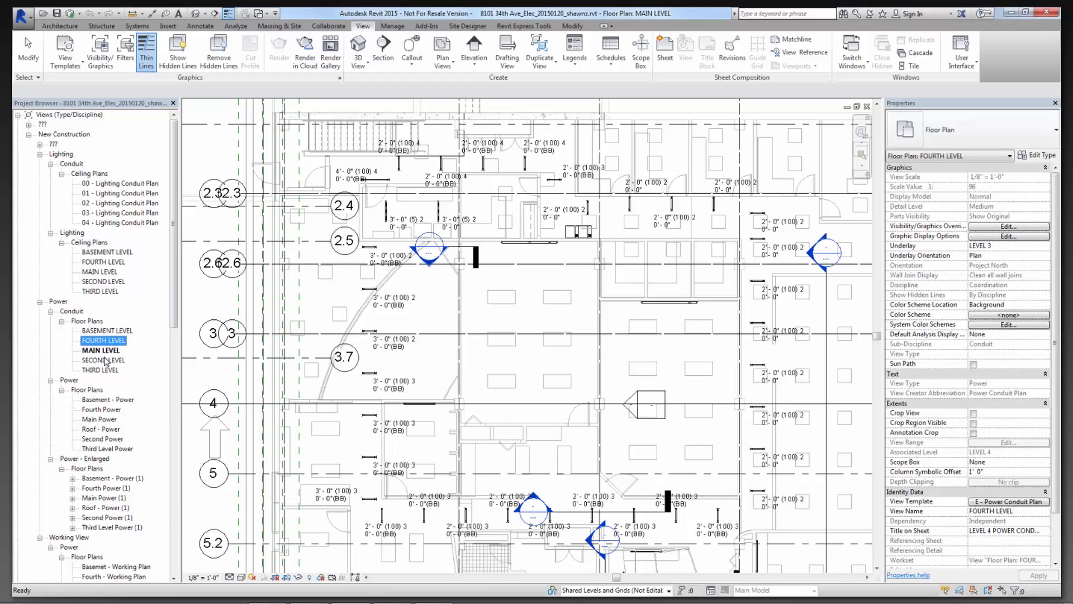
click(105, 360)
click(105, 370)
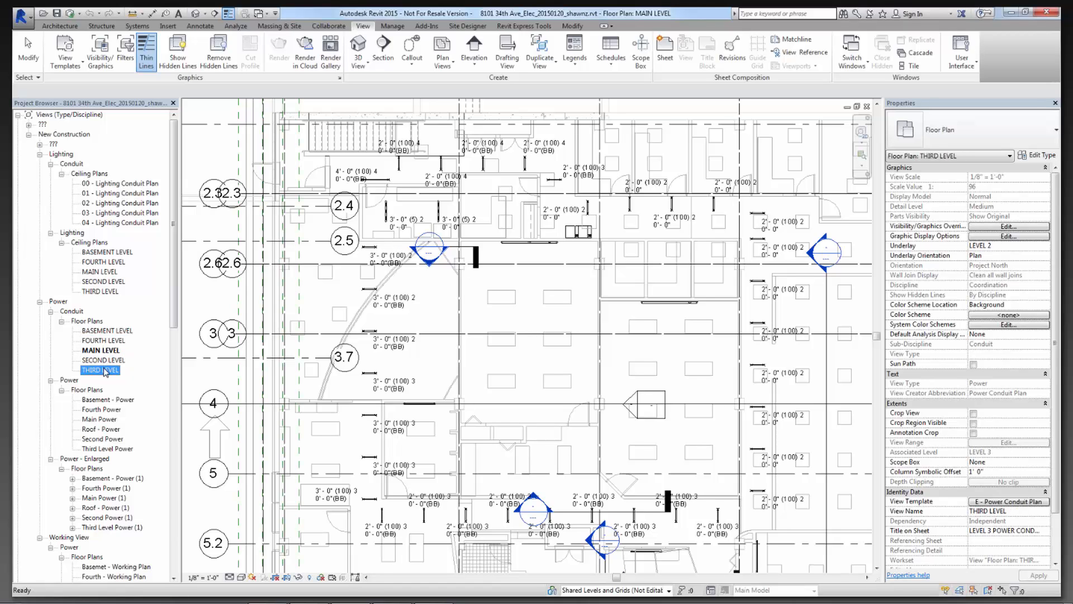
Examine the properties of the individual power floor plans, including the basement, second, fourth and roof views.
click(102, 400)
click(102, 409)
click(102, 438)
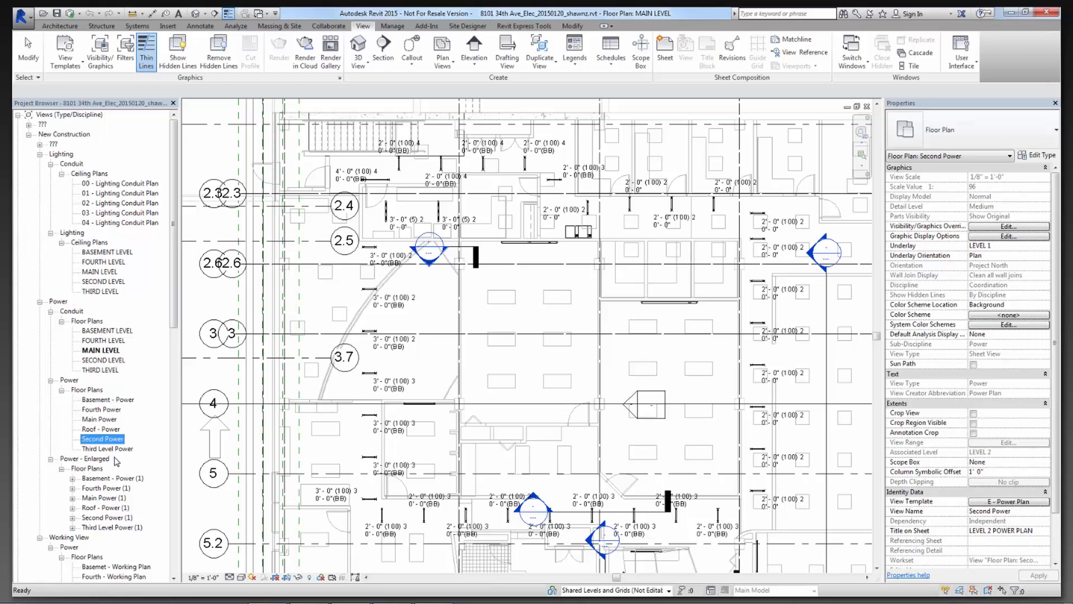
click(101, 429)
click(114, 401)
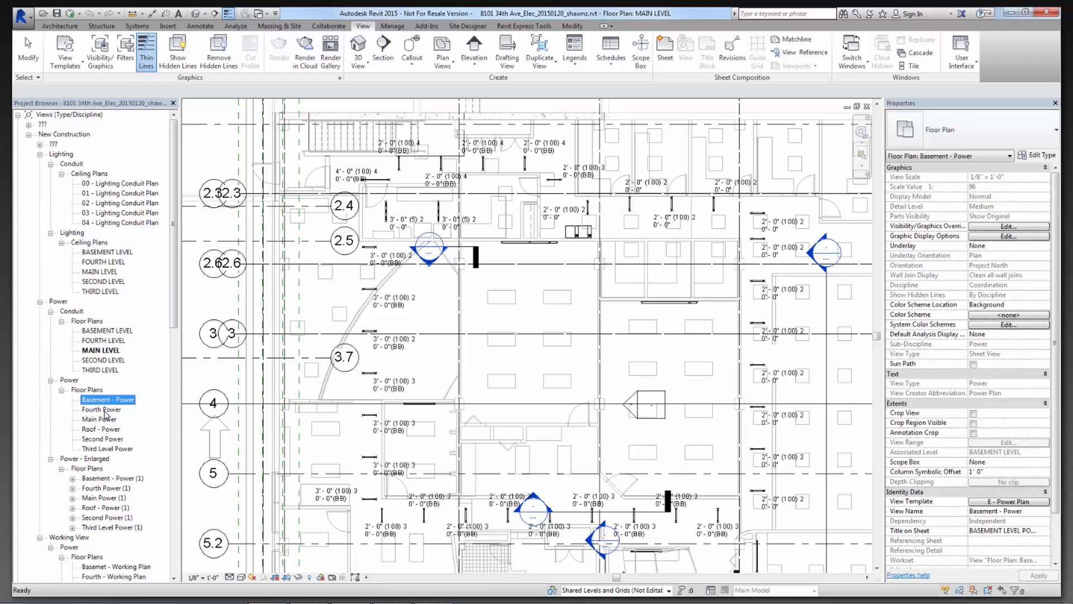
click(109, 411)
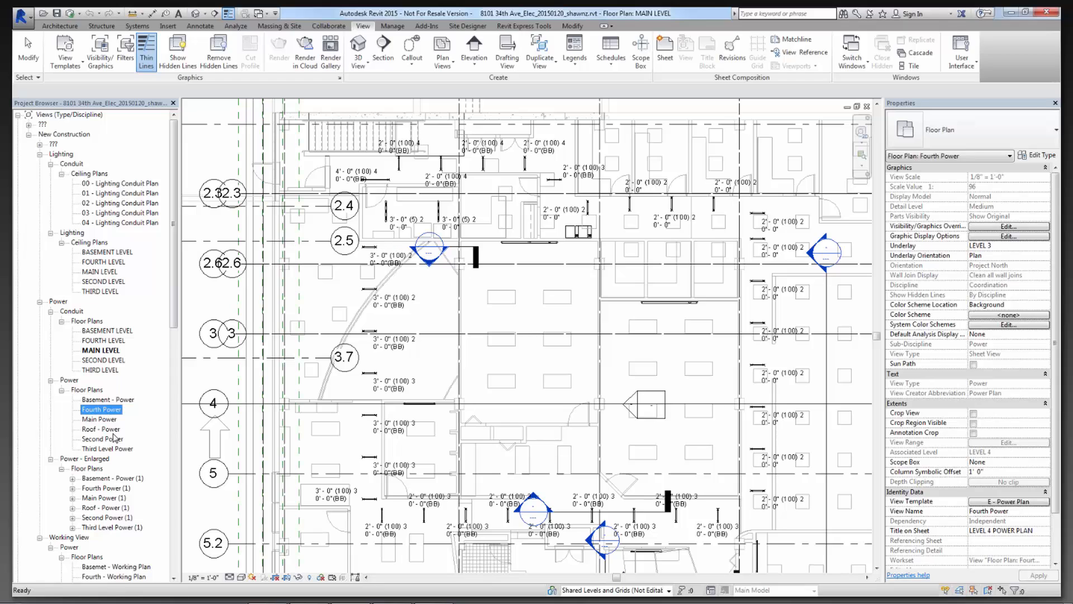
Examine the enlarged Basement - Power (1) plan with its dependent area views and look over the working views.
click(109, 479)
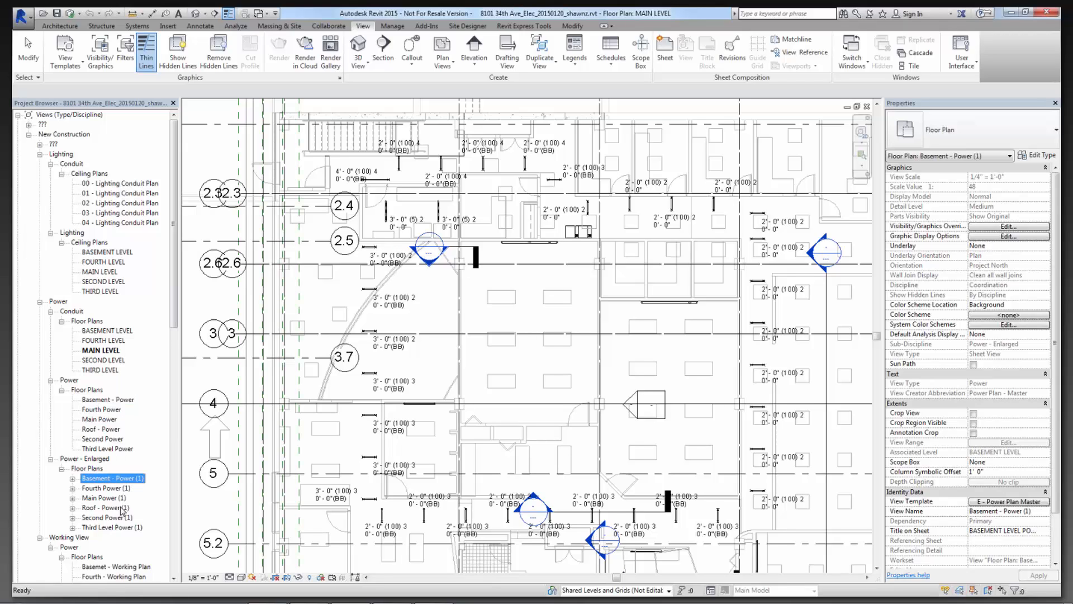
click(73, 479)
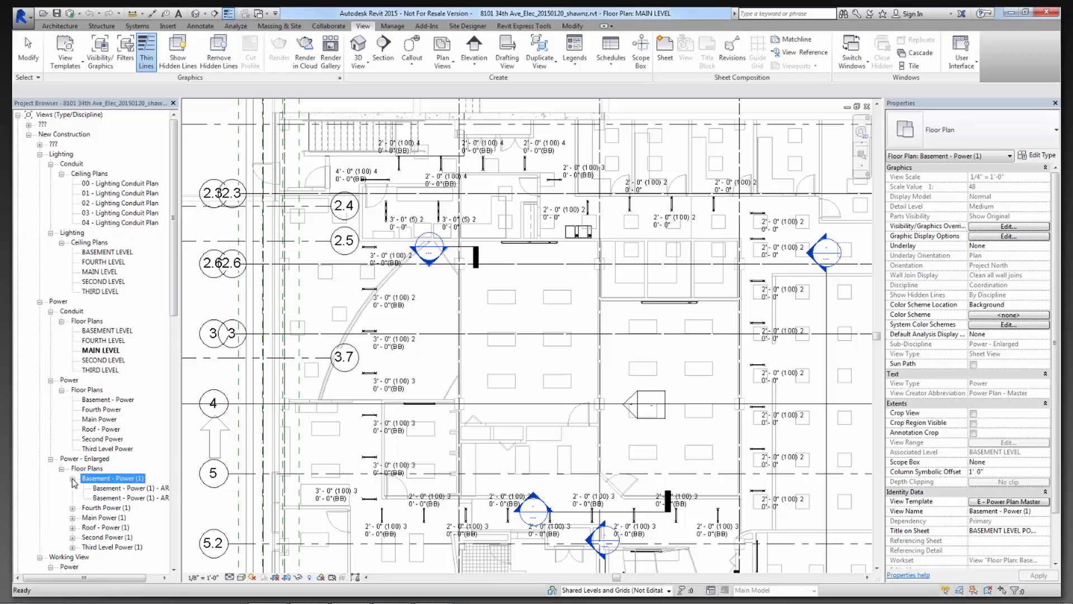
click(120, 489)
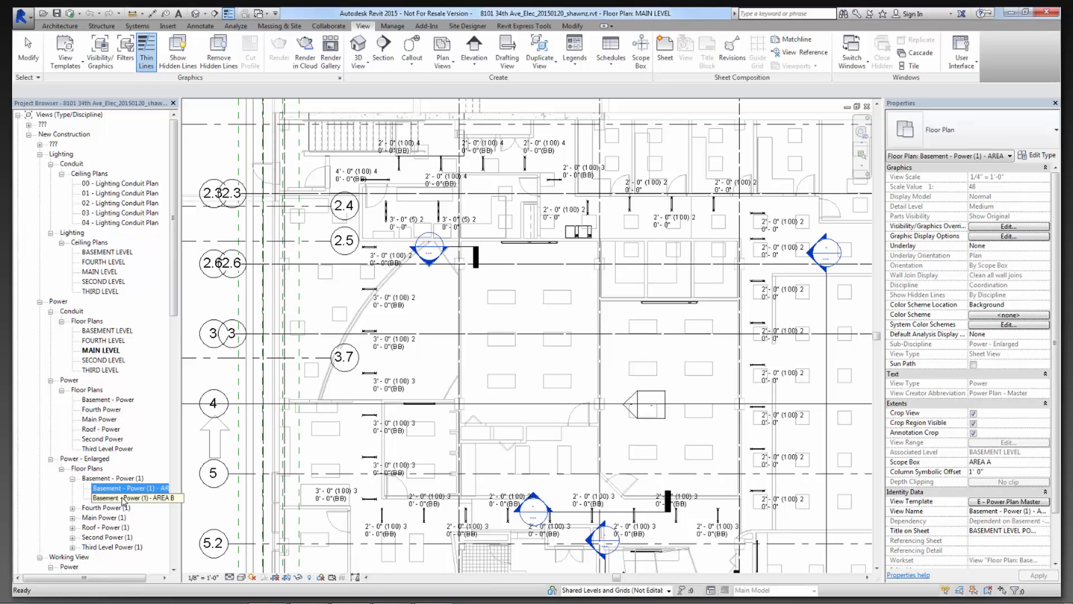
click(73, 479)
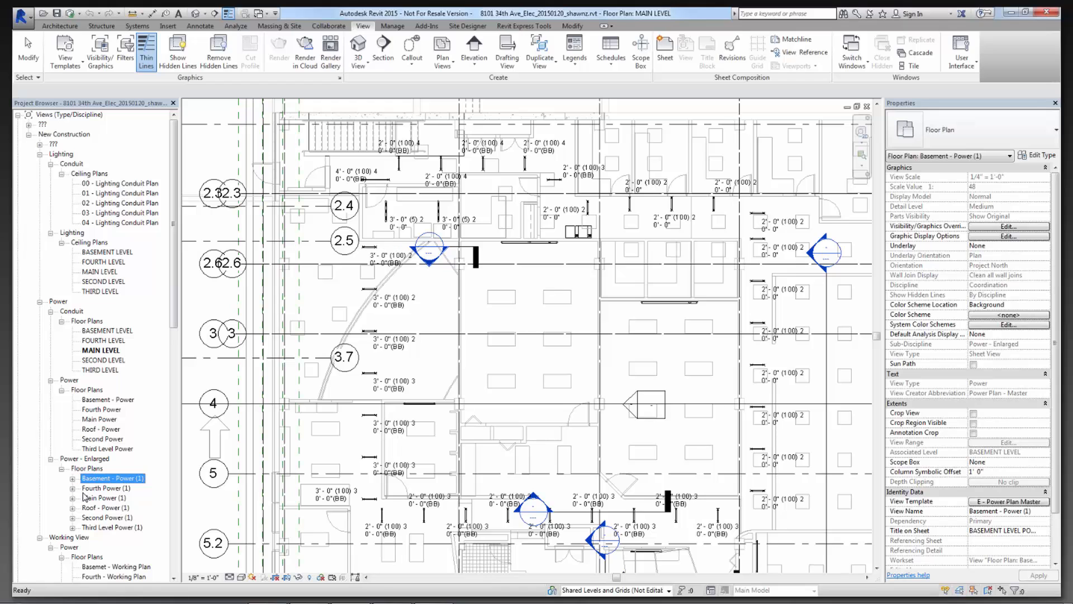
scroll(84, 497, down, 4)
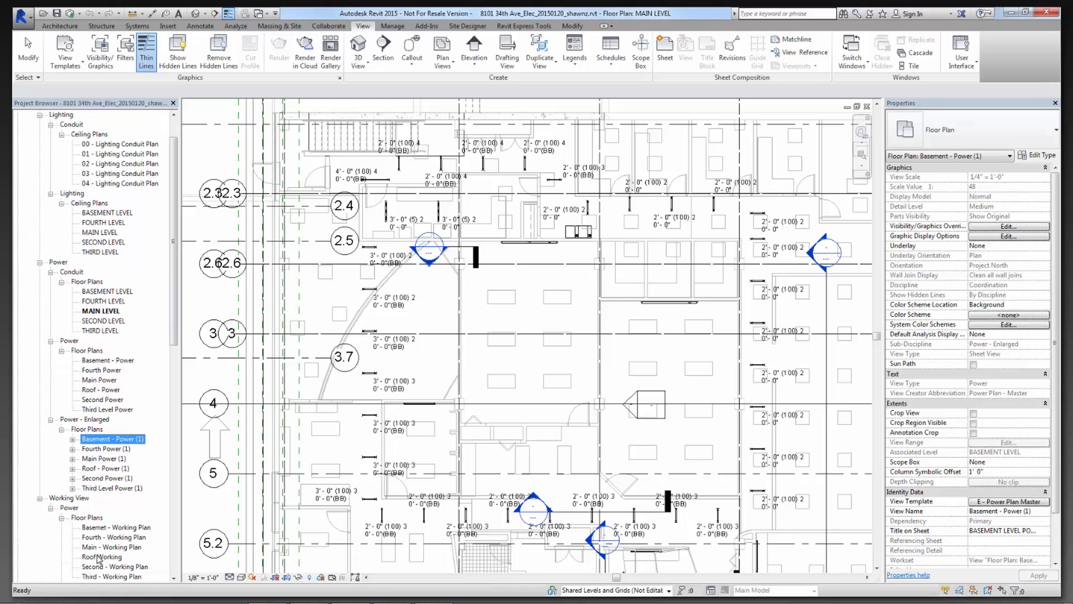
scroll(102, 522, up, 3)
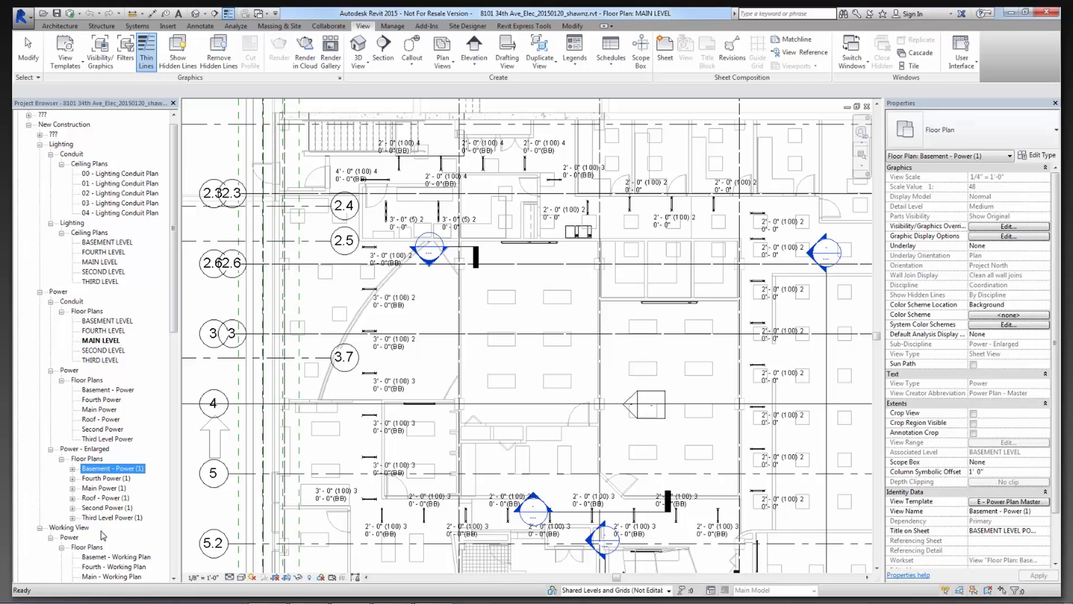
Check the view commands offered for the BASEMENT LEVEL lighting ceiling plan and inspect the 00 - Lighting Conduit Plan.
click(101, 243)
right_click(101, 244)
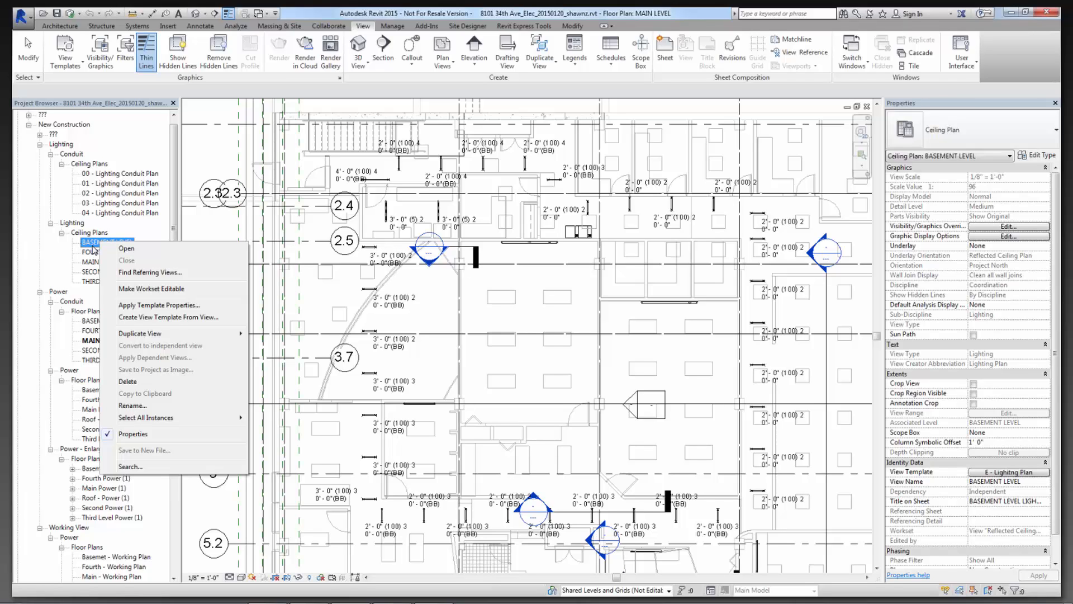
click(127, 177)
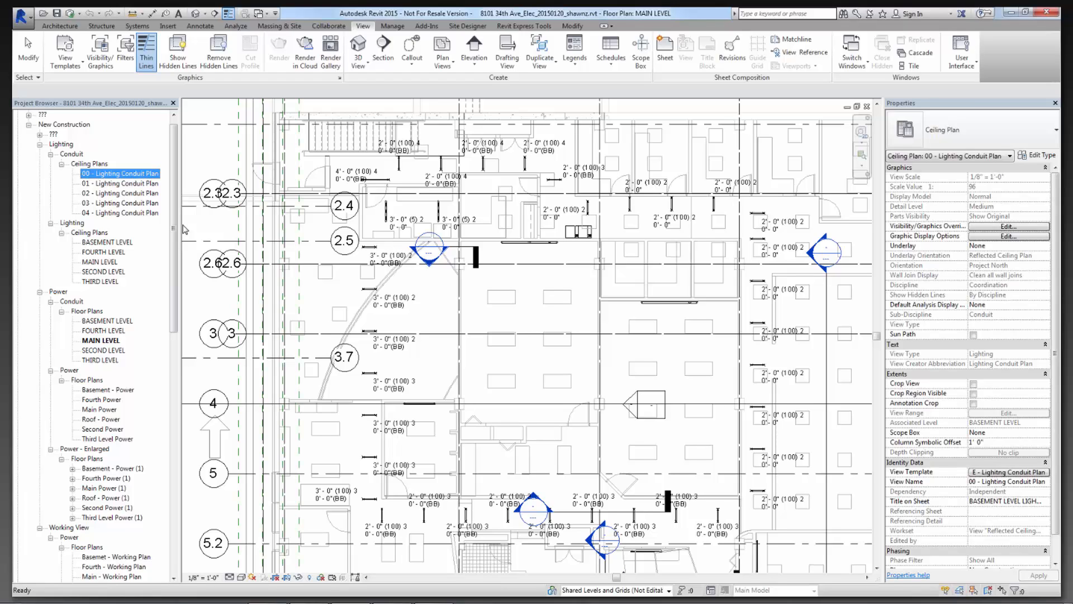
Inspect the scope box property of the dependent view Basement - Power (1) - AREA A.
click(73, 469)
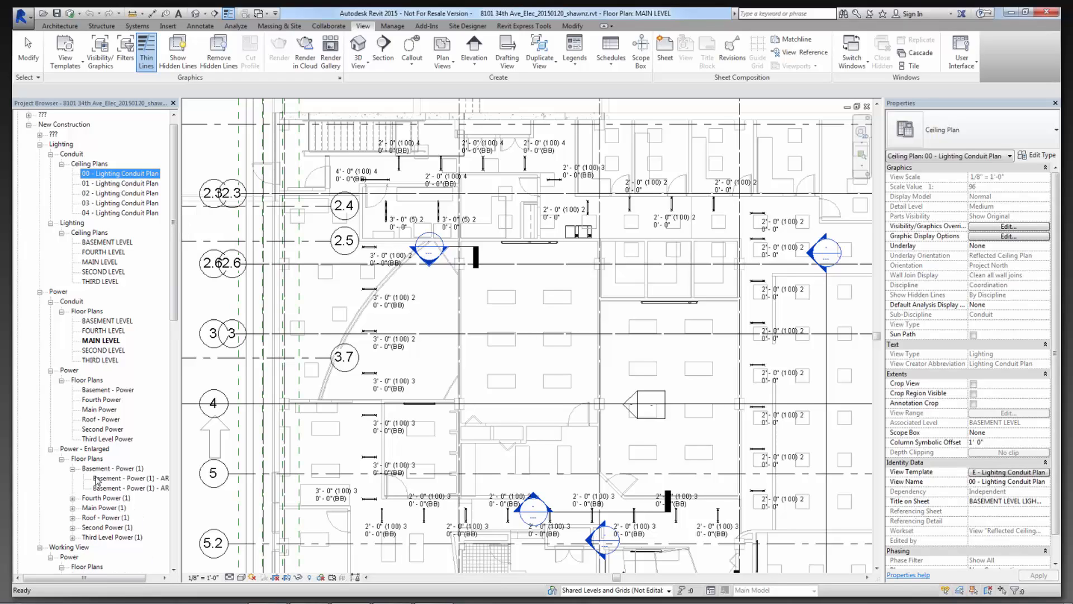
click(136, 478)
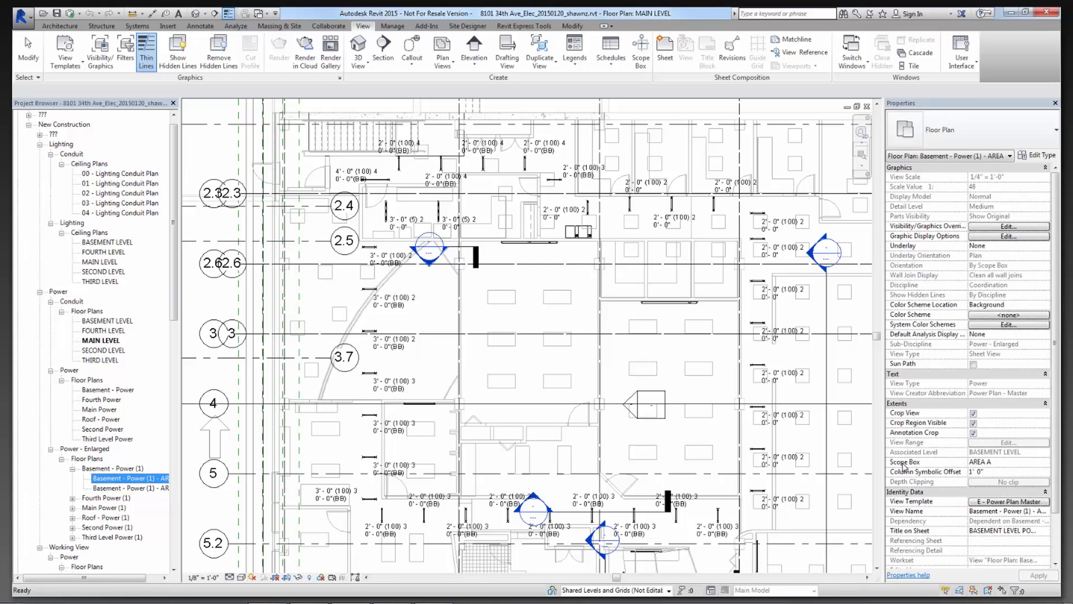
click(1001, 462)
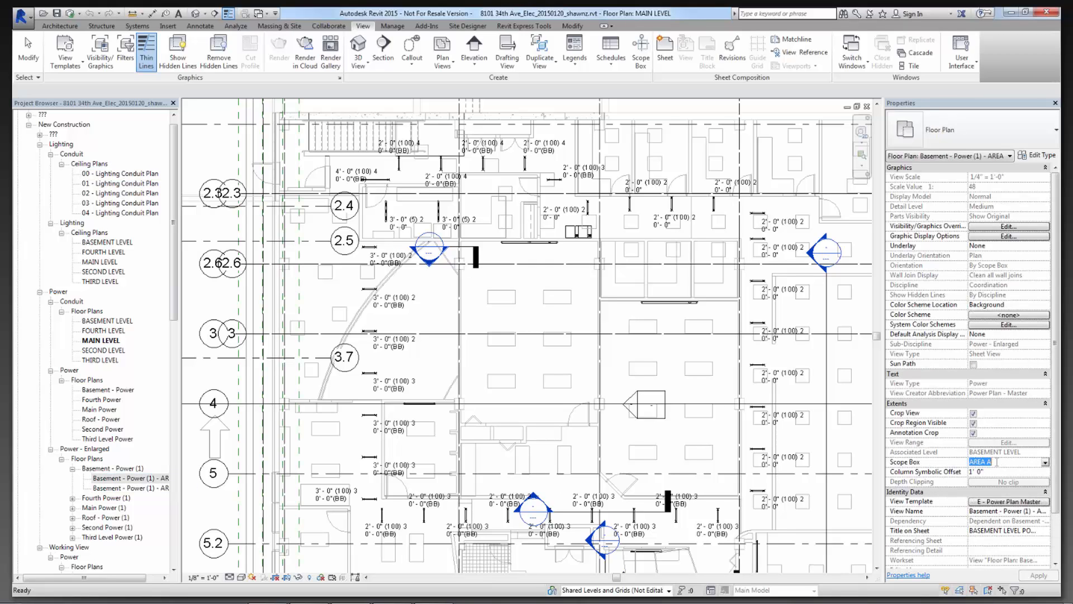
click(948, 463)
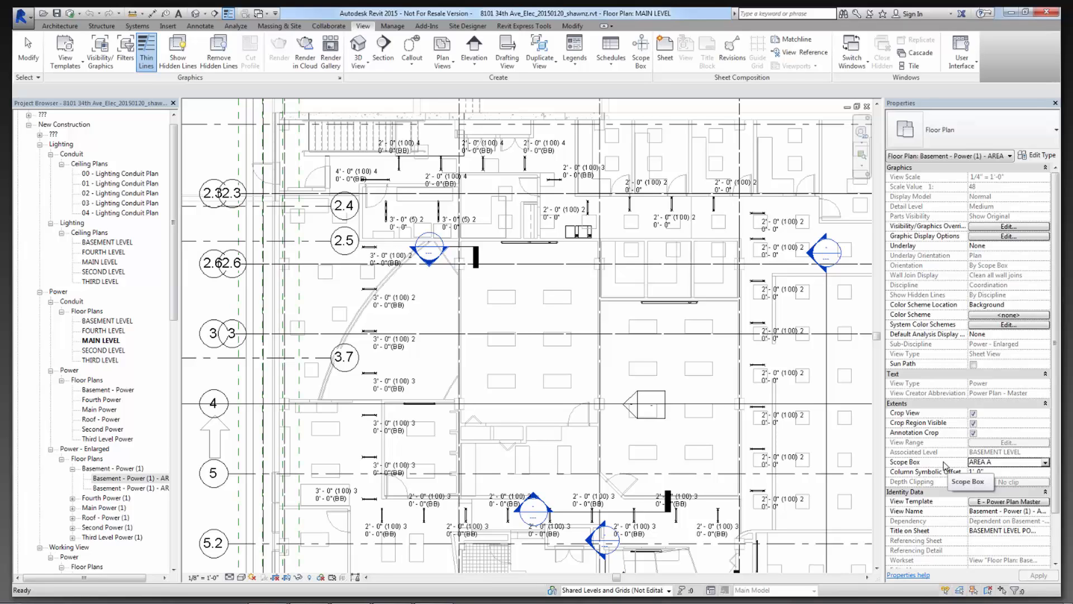
click(119, 480)
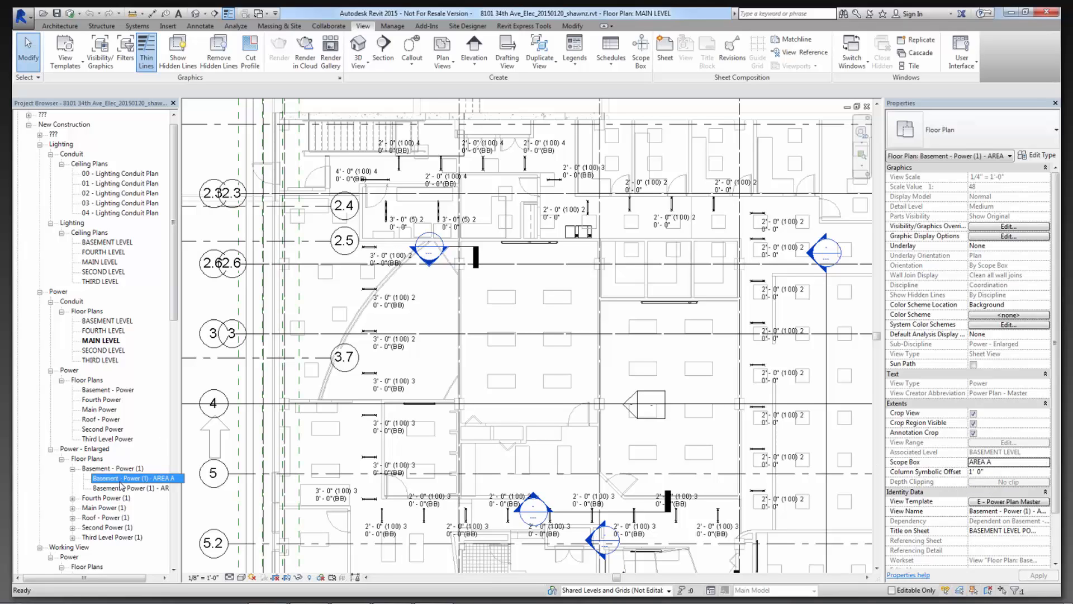
Compare the sheet title and view properties of the 00 - Lighting Conduit Plan and the BASEMENT LEVEL lighting ceiling plan.
click(124, 174)
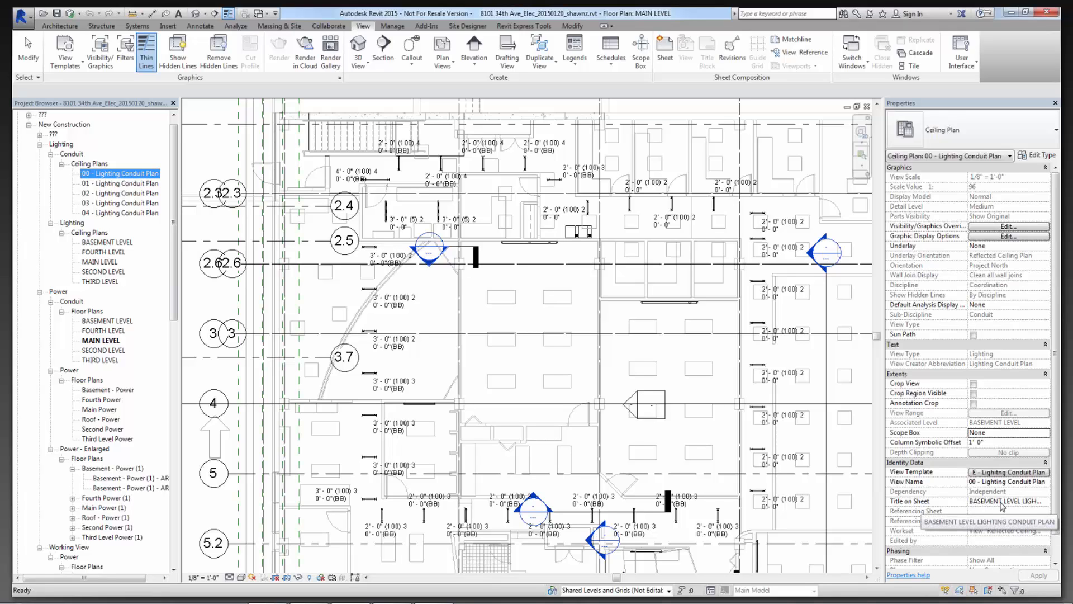
click(114, 246)
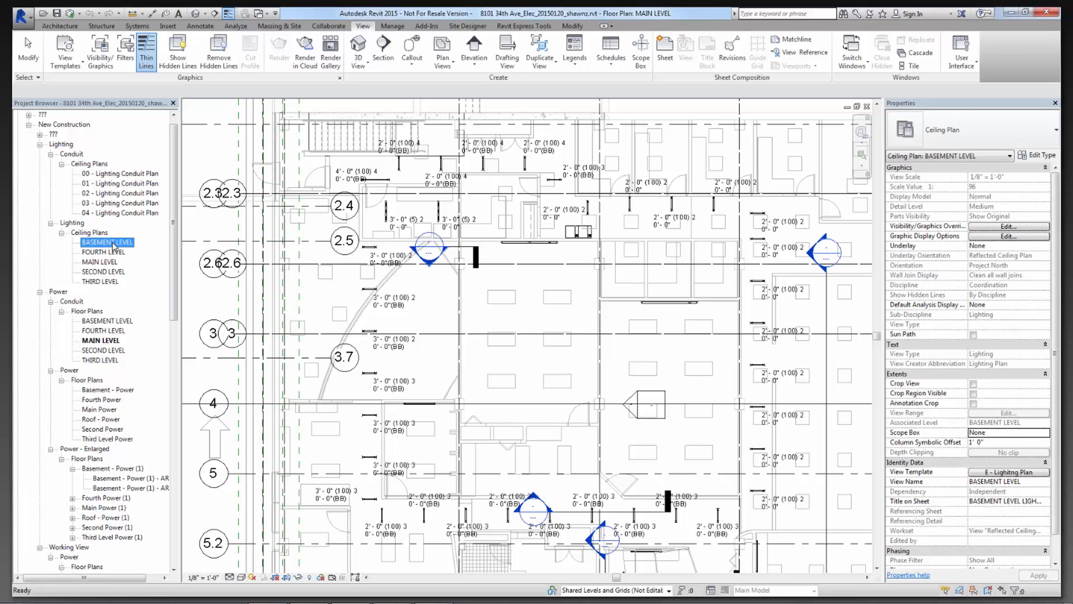
click(115, 174)
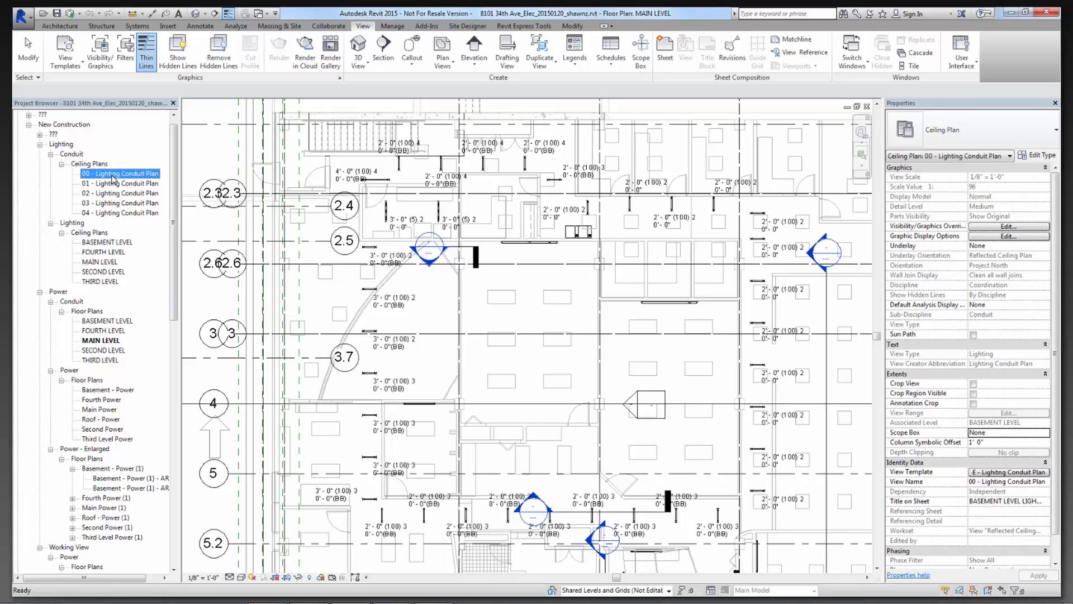
Look over the Revit Express Tools and inspect the properties of a Unistrut rack between grids 2.5 and 3.7.
click(525, 26)
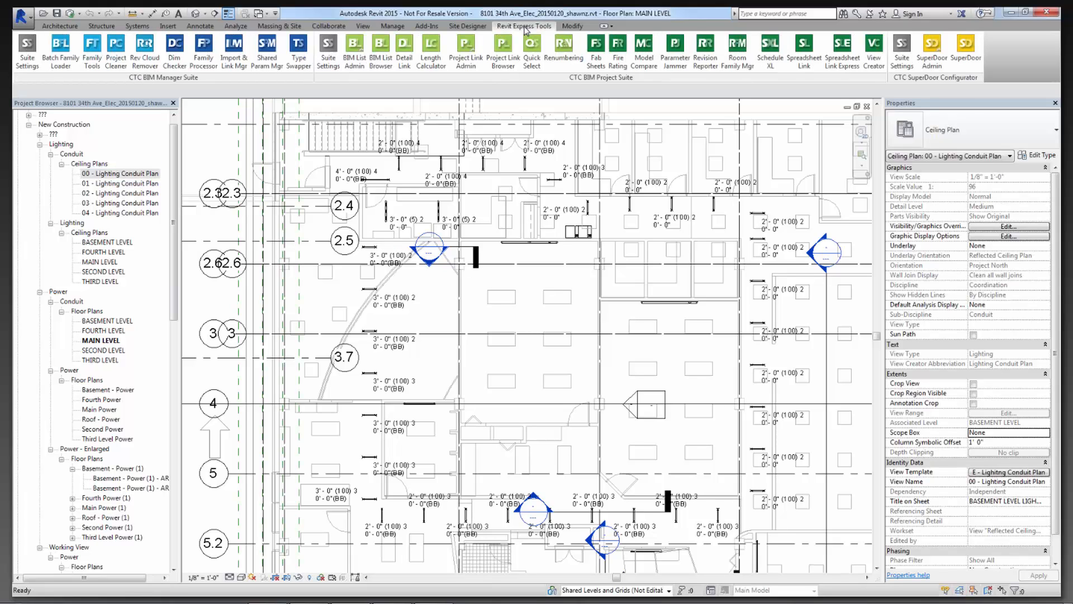
click(369, 292)
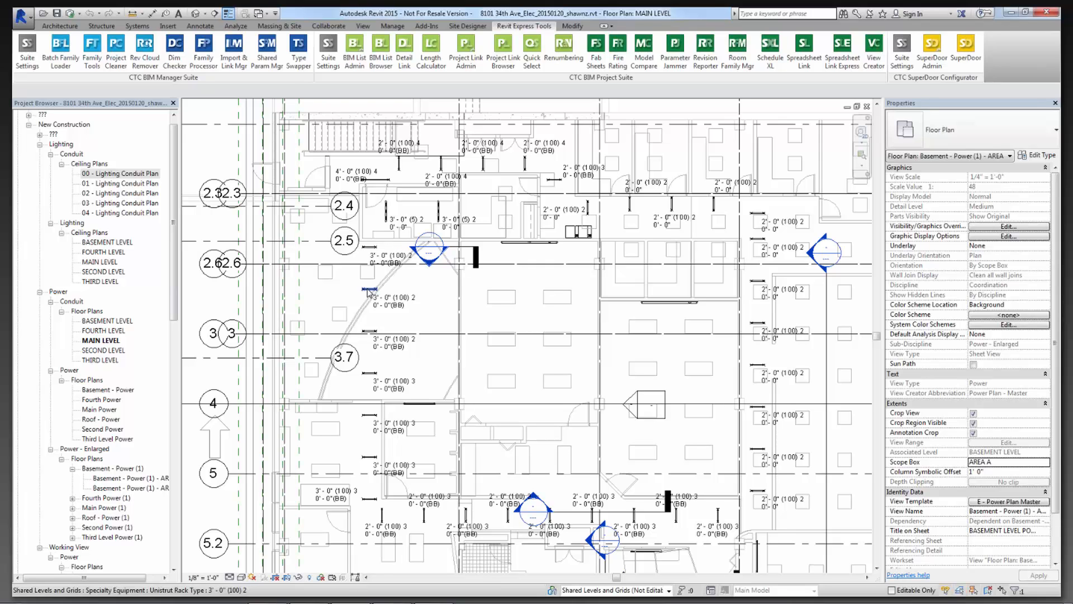
click(369, 292)
scroll(368, 289, up, 3)
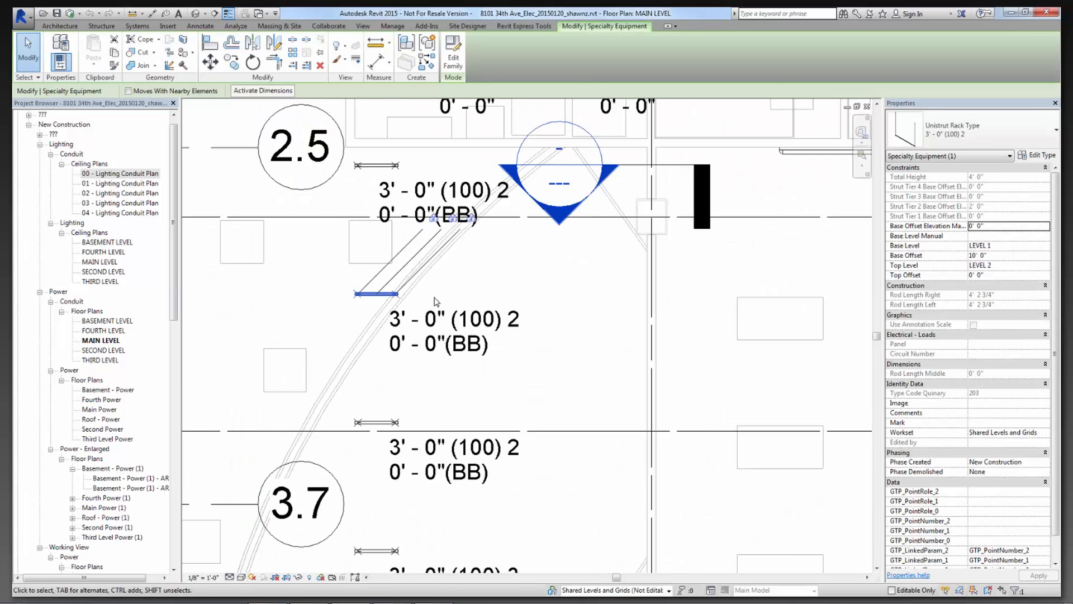
click(333, 330)
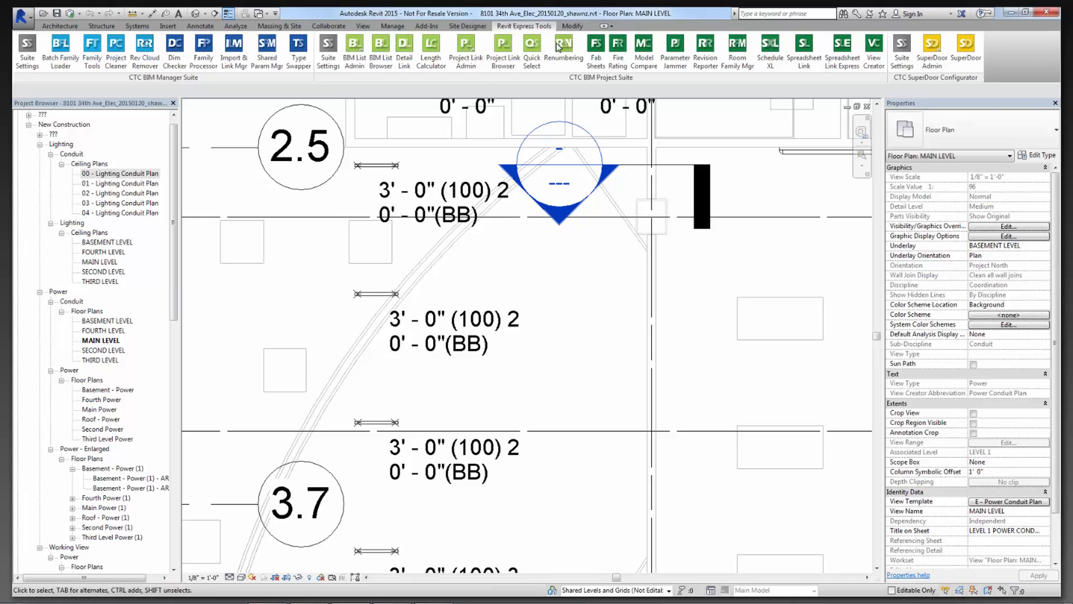
Set up Spreadsheet Link for the Views category with the View Name, Title on Sheet and View Type parameters.
click(804, 72)
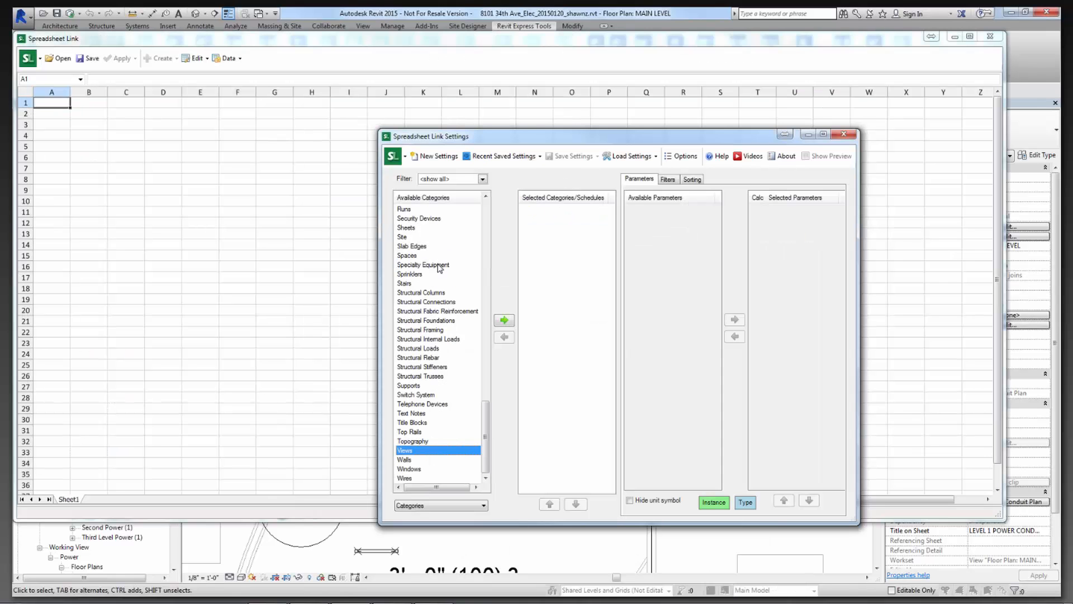
click(501, 322)
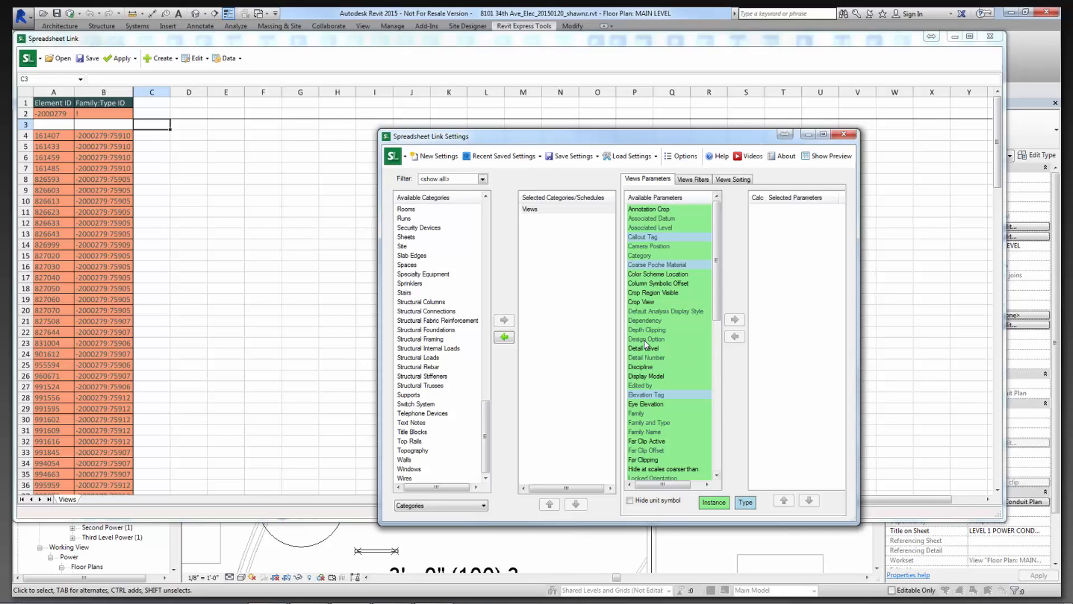
click(650, 276)
key(v)
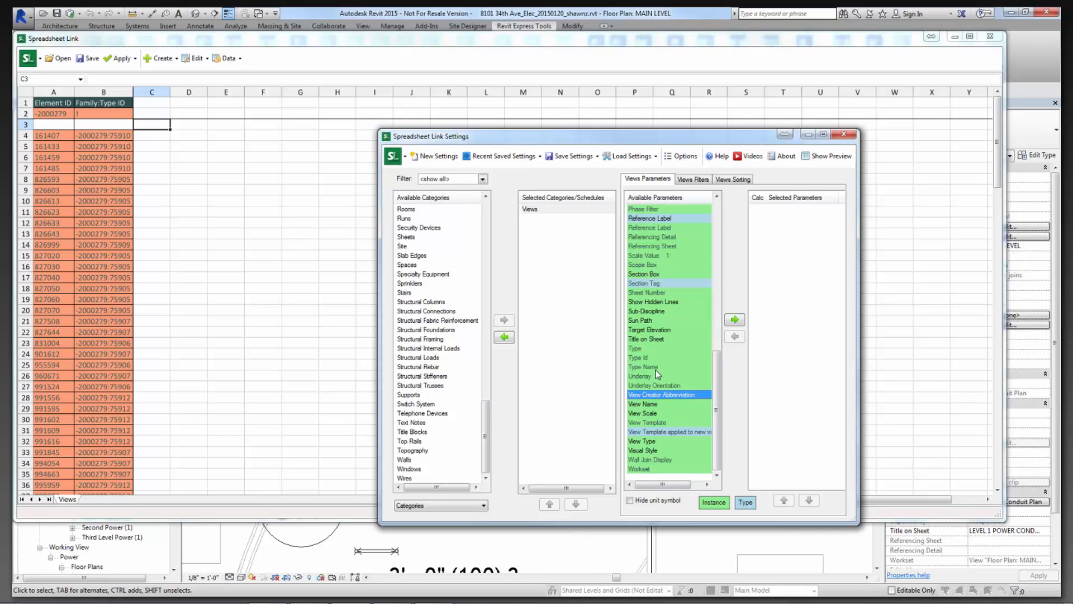
double_click(650, 404)
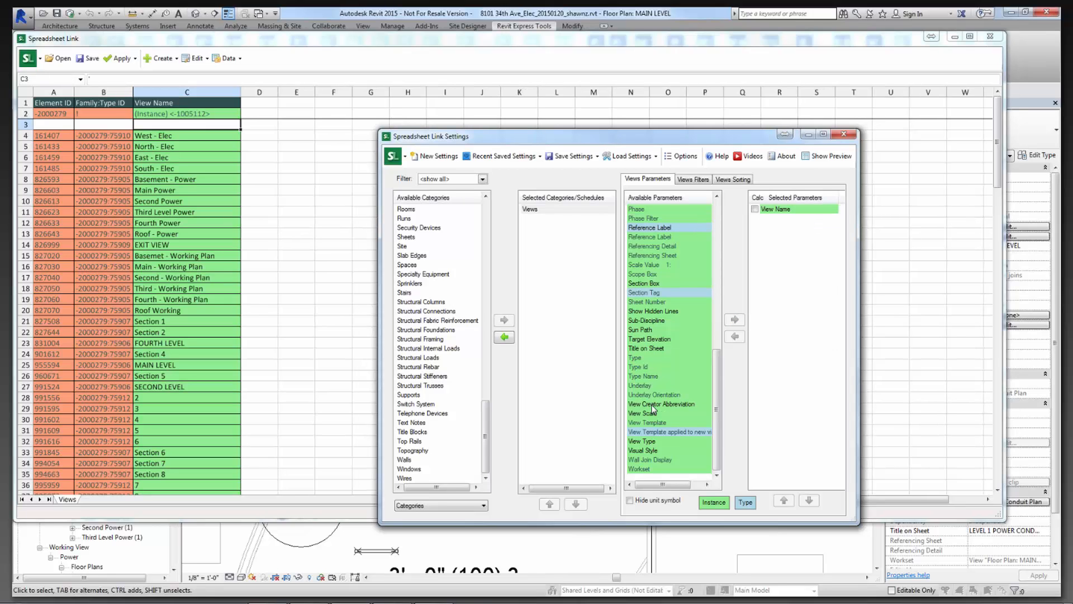
double_click(650, 349)
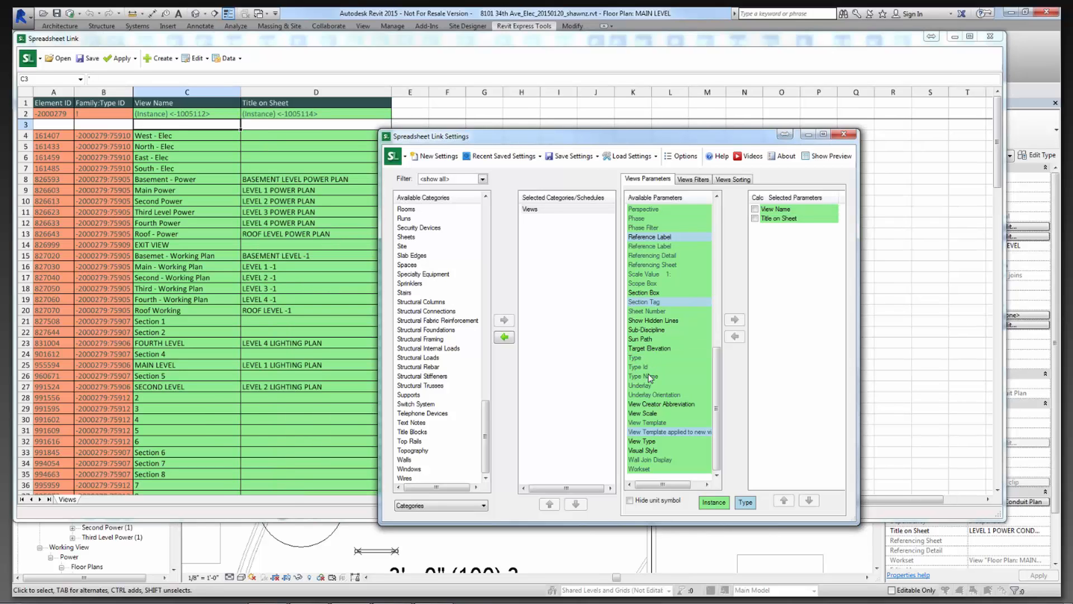
double_click(652, 441)
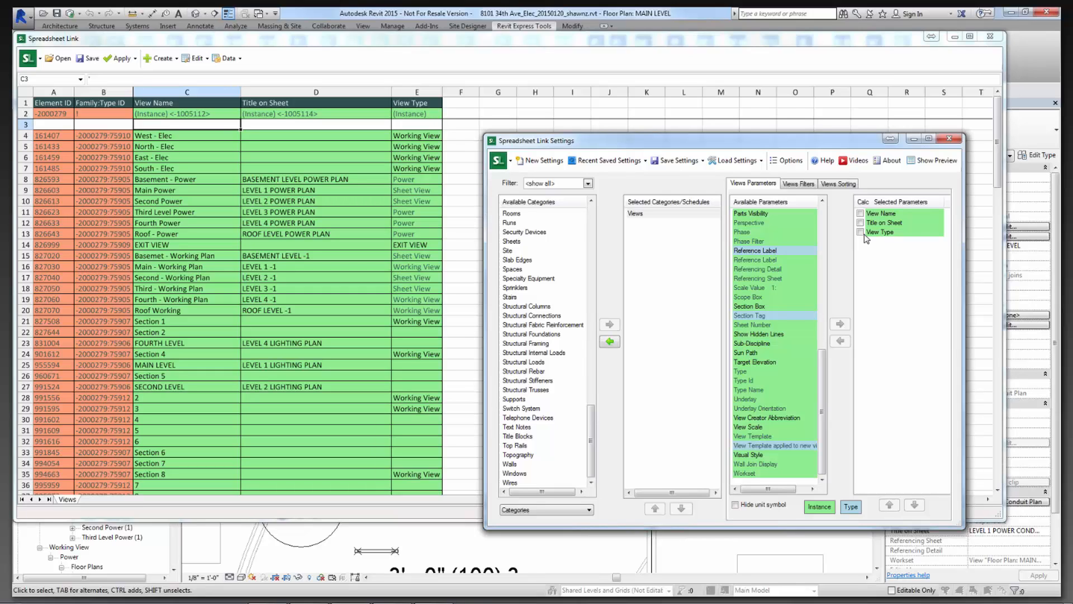
Add the Associated Level parameter to the selected parameters for the Views category.
click(753, 280)
key(Home)
click(760, 232)
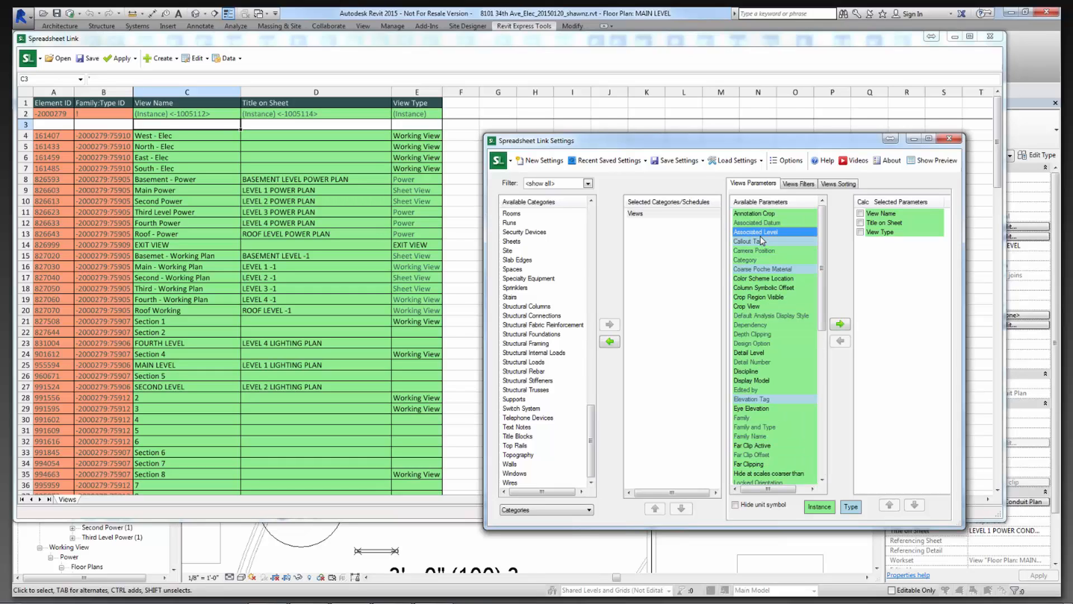
double_click(758, 233)
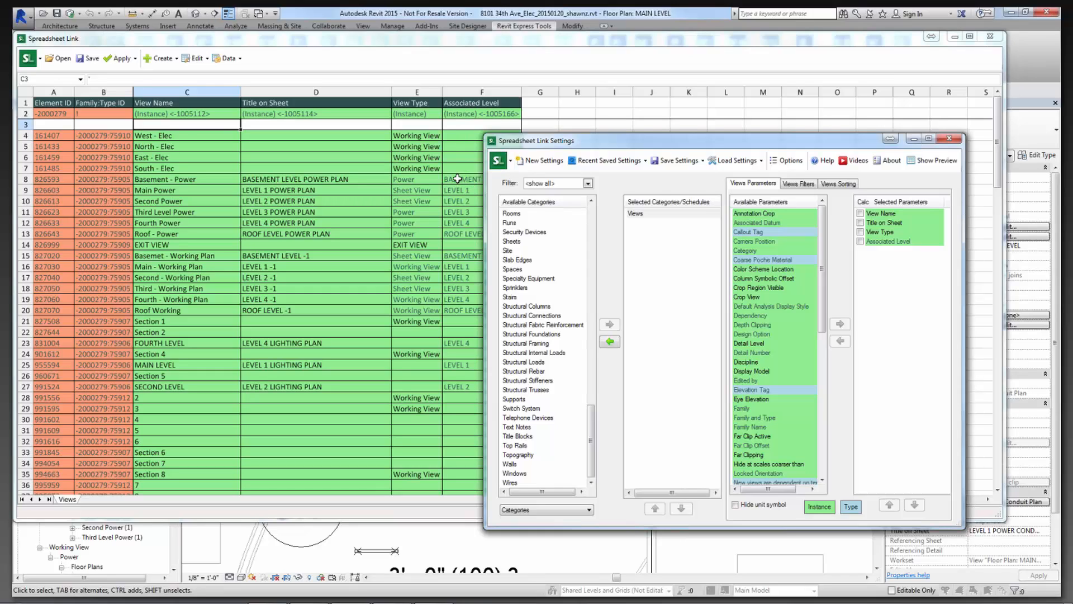
Add the Levels category to the spreadsheet link with Name as its selected parameter.
click(528, 306)
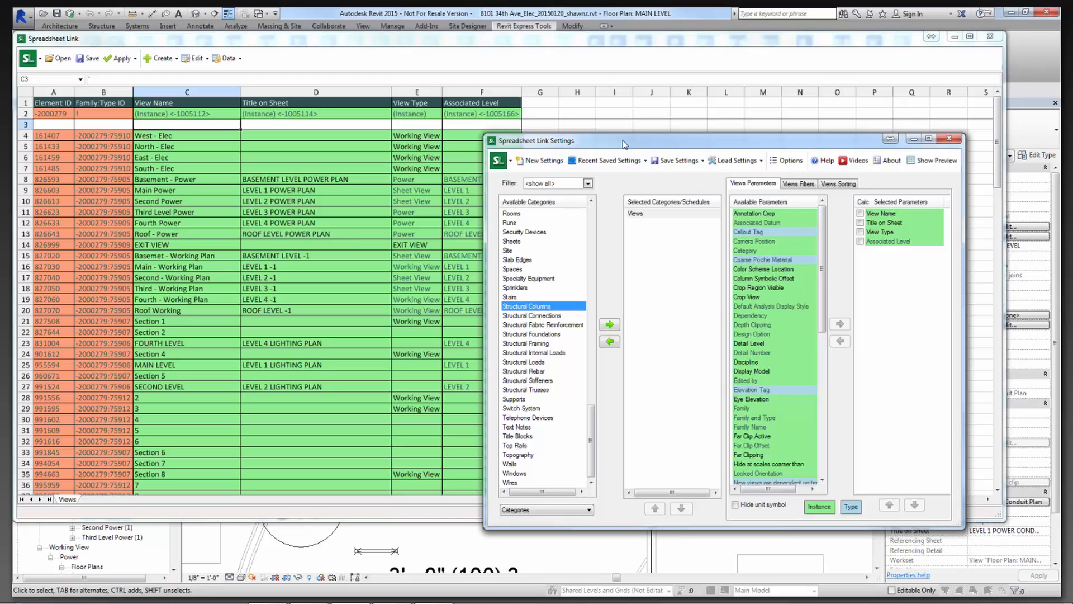
drag(625, 144, 680, 144)
scroll(568, 251, up, 9)
double_click(568, 223)
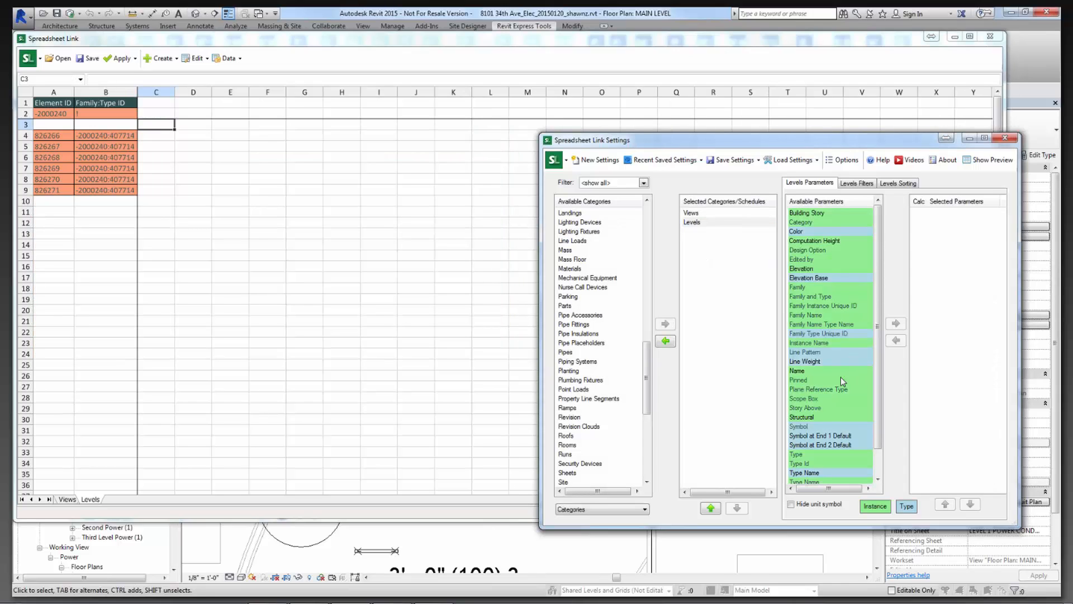
double_click(798, 370)
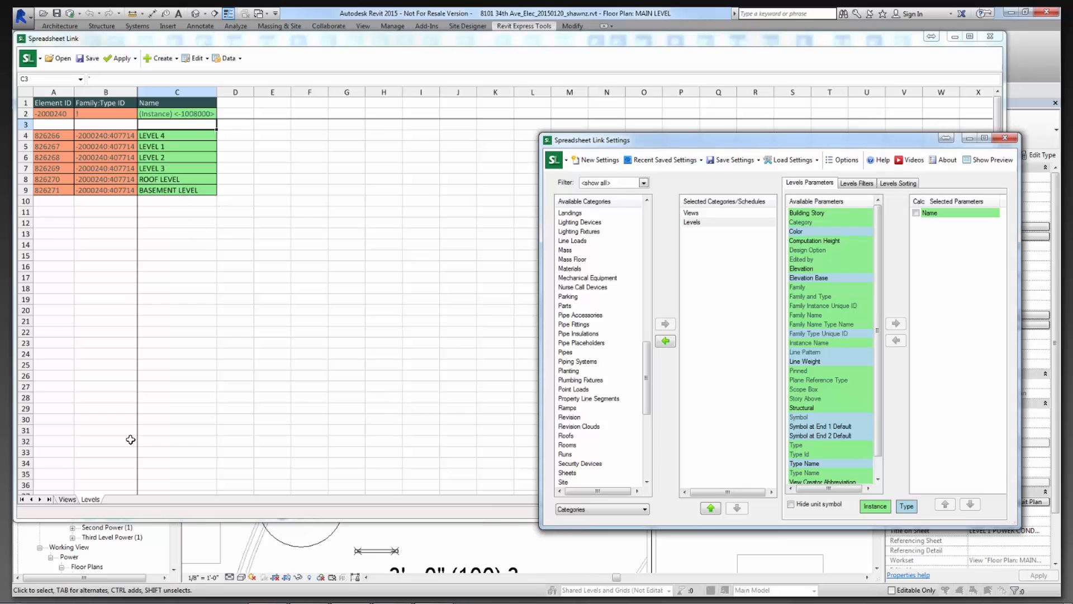
Check the Views and Levels worksheets, and add the View Creator Abbreviation parameter to the Levels category.
click(69, 499)
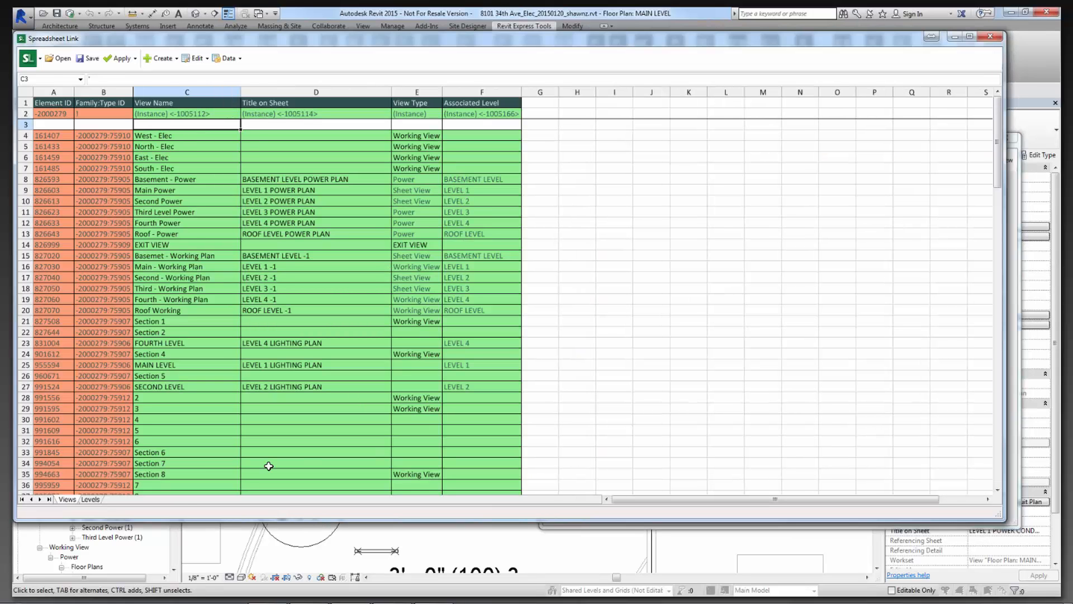
click(89, 499)
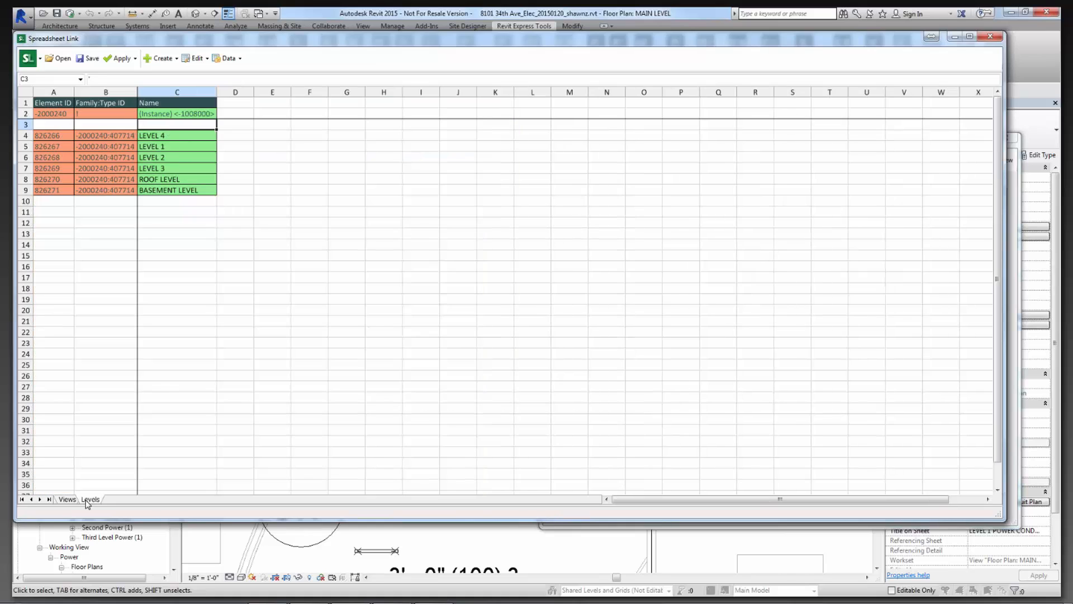
click(1013, 406)
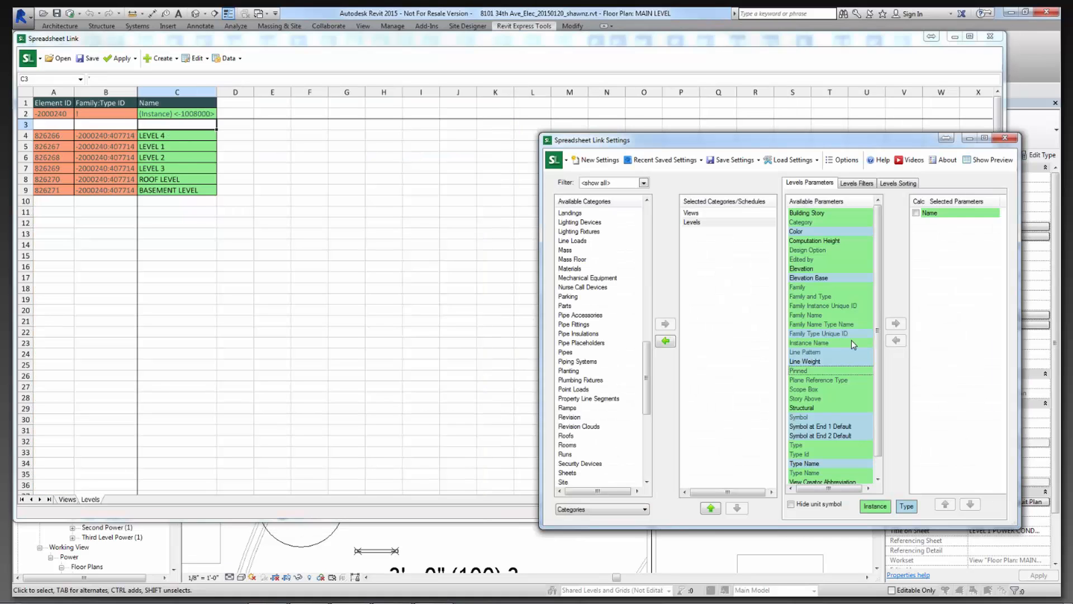
scroll(838, 403, down, 1)
click(808, 464)
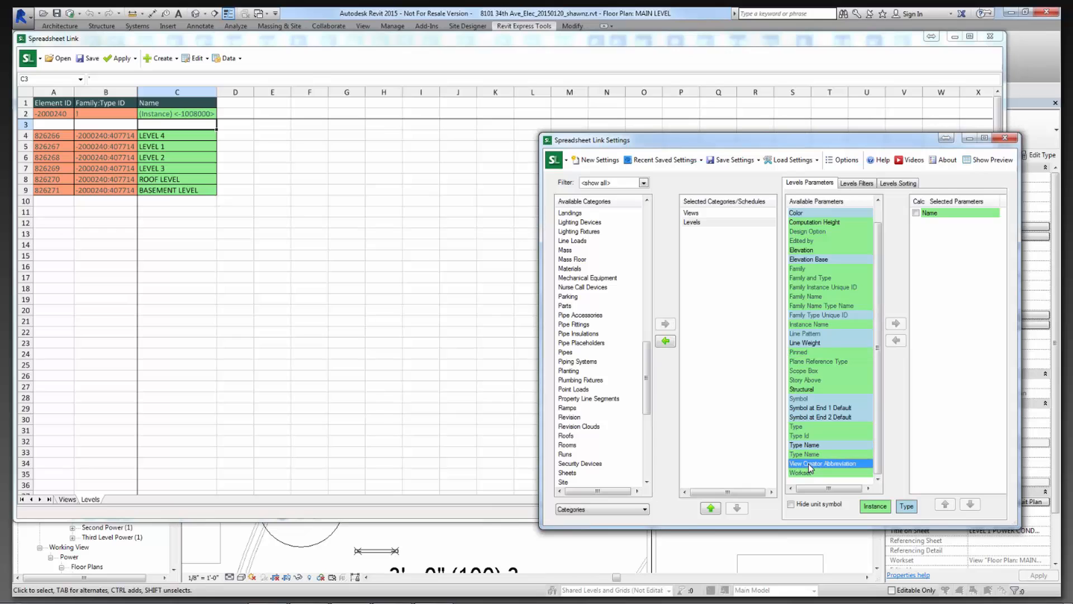
double_click(808, 464)
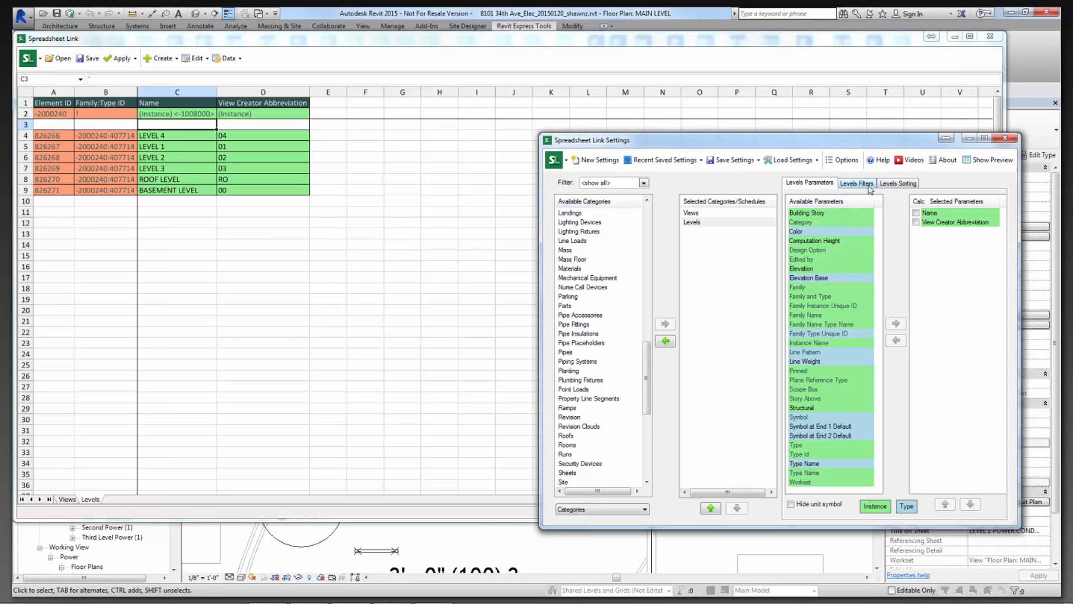
Sort the Levels category by View Creator Abbreviation in ascending order.
click(898, 183)
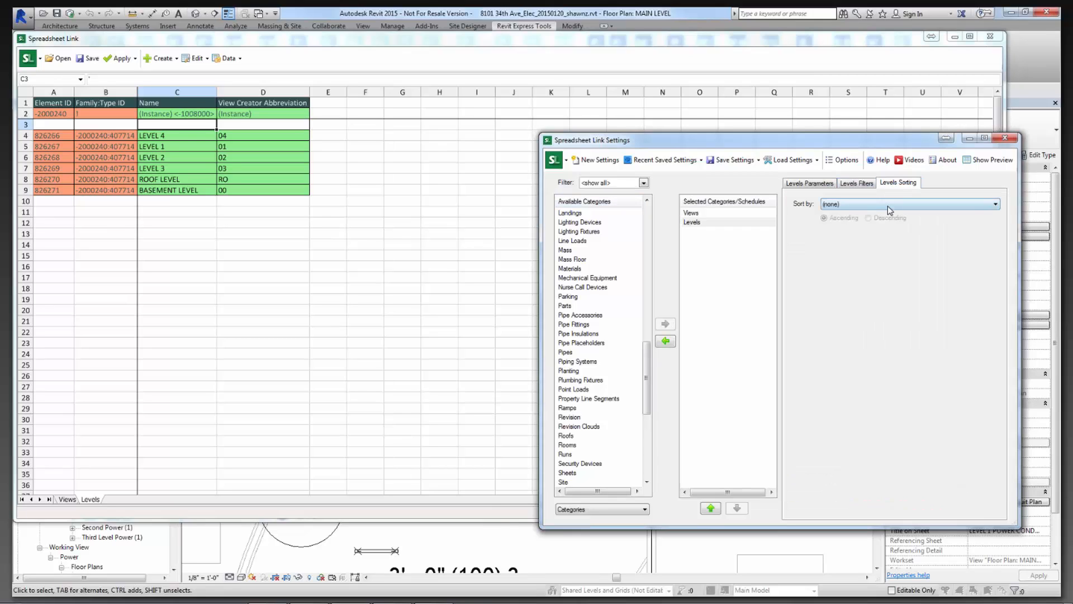
click(887, 206)
click(887, 232)
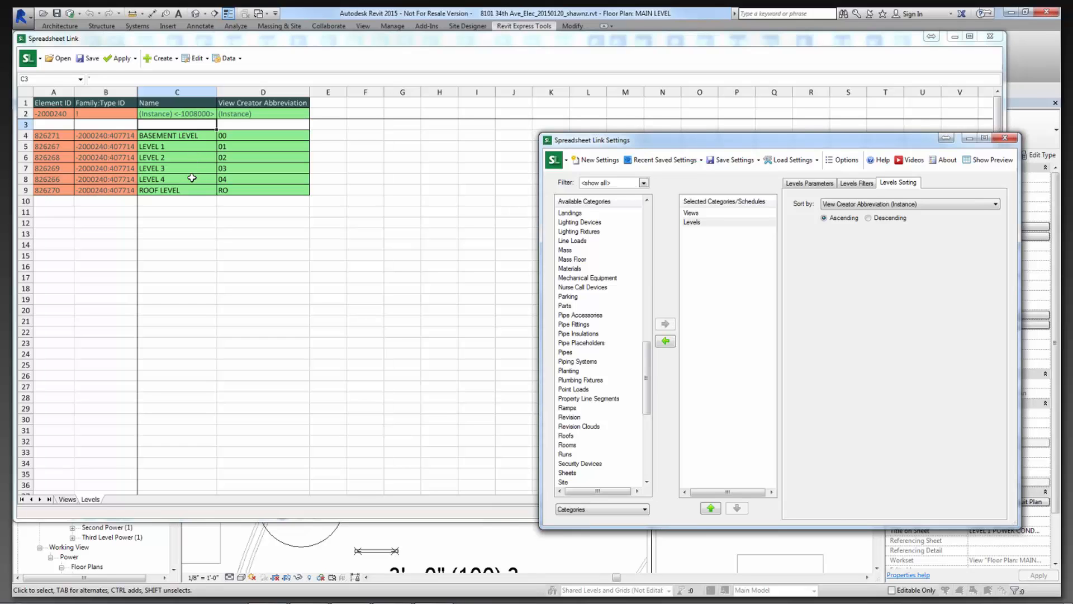
Compare the Associated Level values in the Views worksheet with the level names and abbreviations in the Levels worksheet.
click(693, 214)
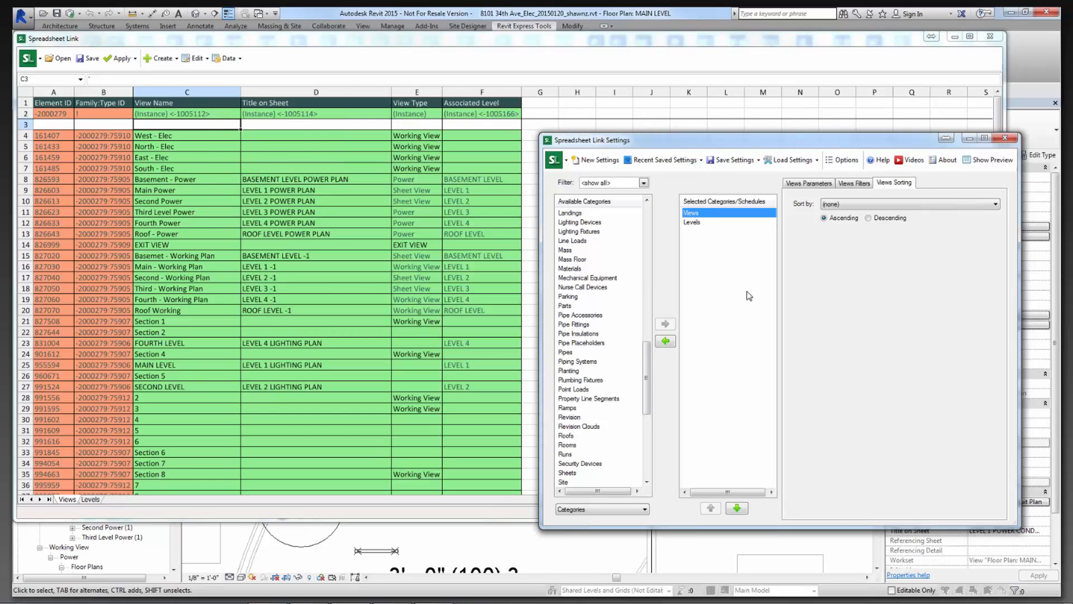
click(474, 180)
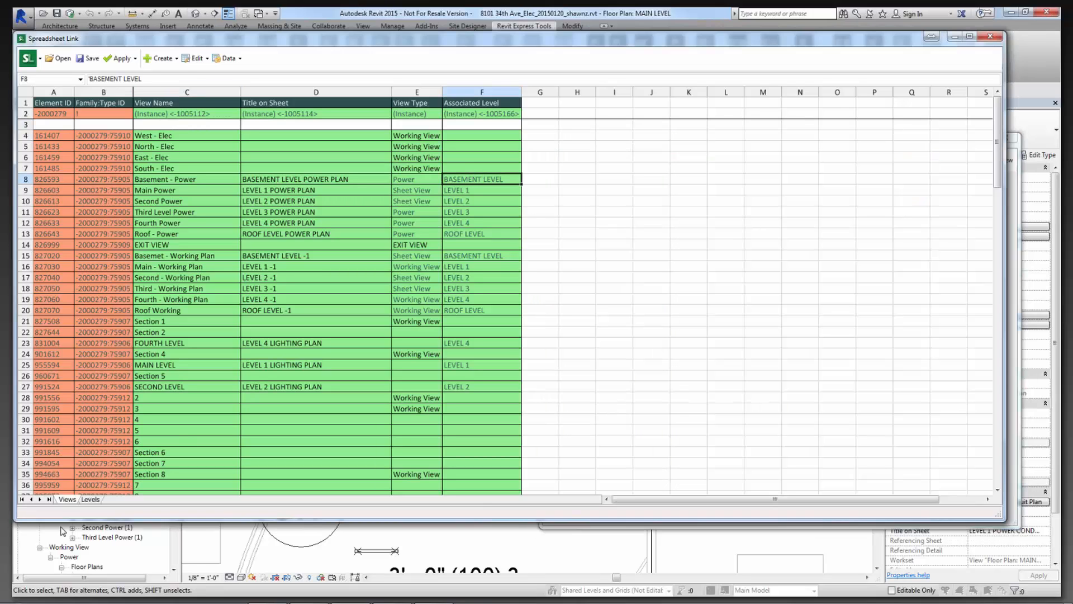
click(89, 499)
click(71, 499)
click(931, 36)
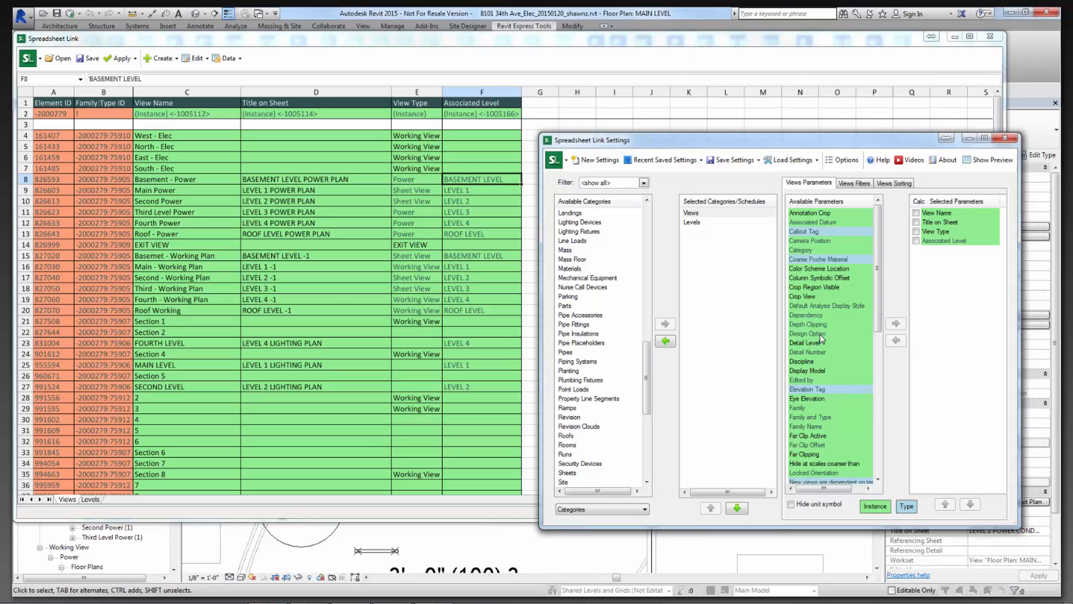
Add the Type parameter to the Views category and check its column in the Views worksheet.
scroll(822, 341, down, 10)
click(828, 362)
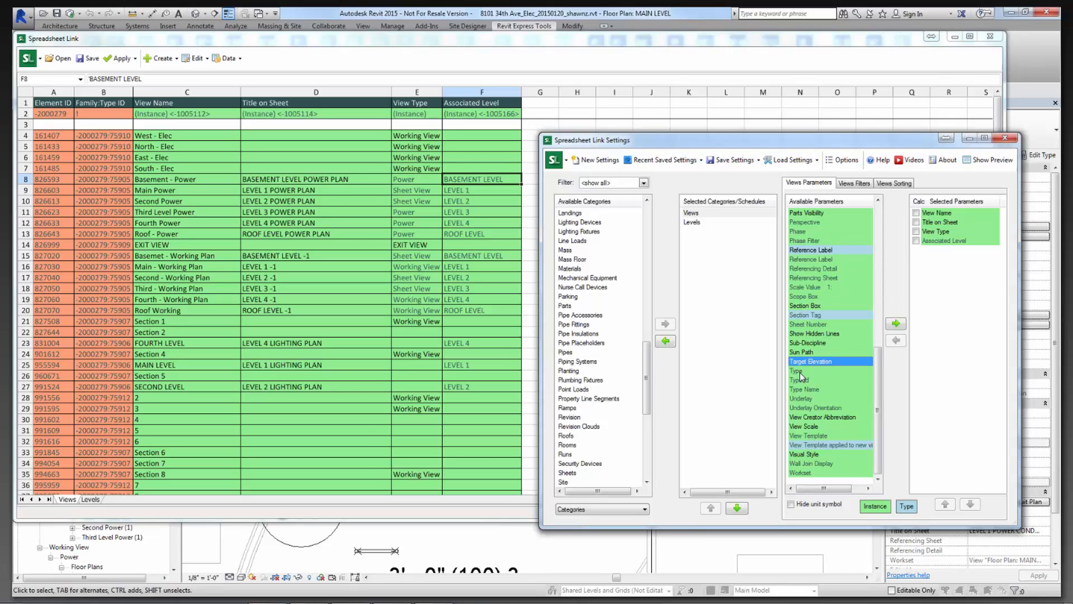
drag(800, 372, 942, 254)
click(941, 254)
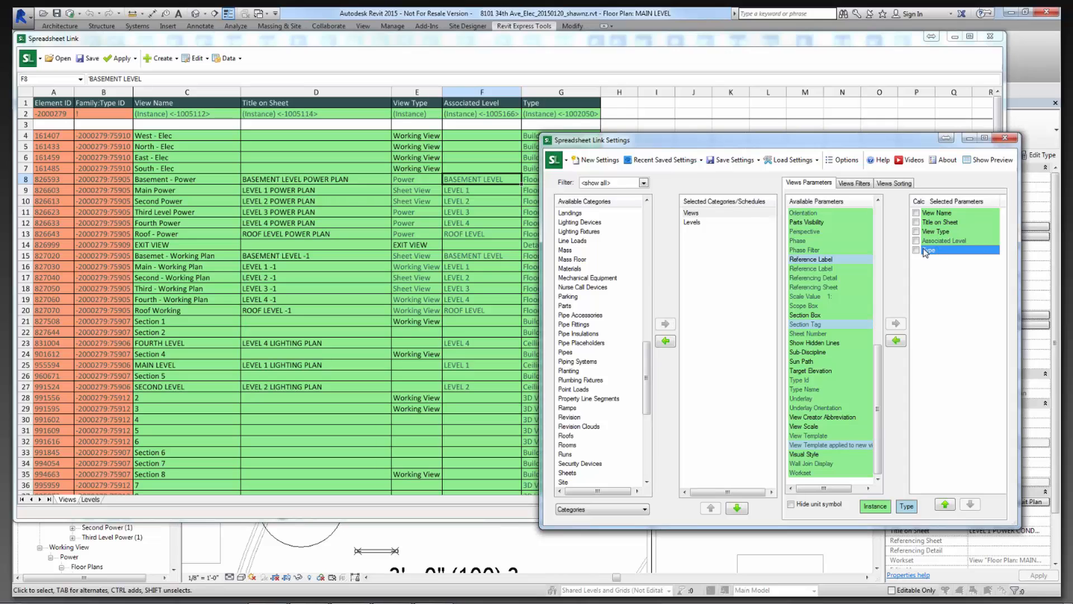
drag(686, 144, 789, 133)
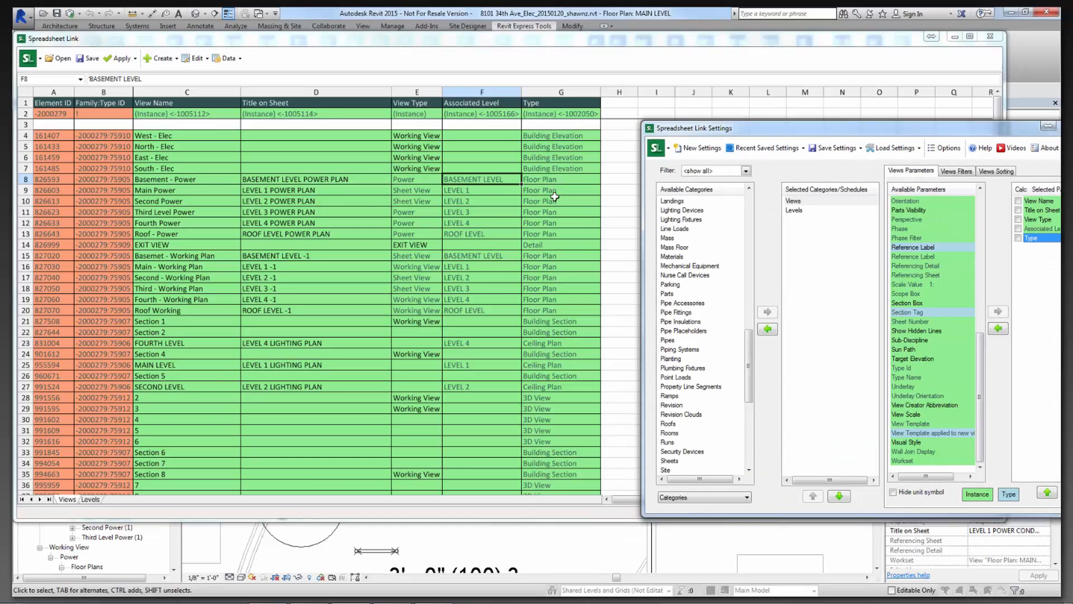
click(561, 157)
click(564, 170)
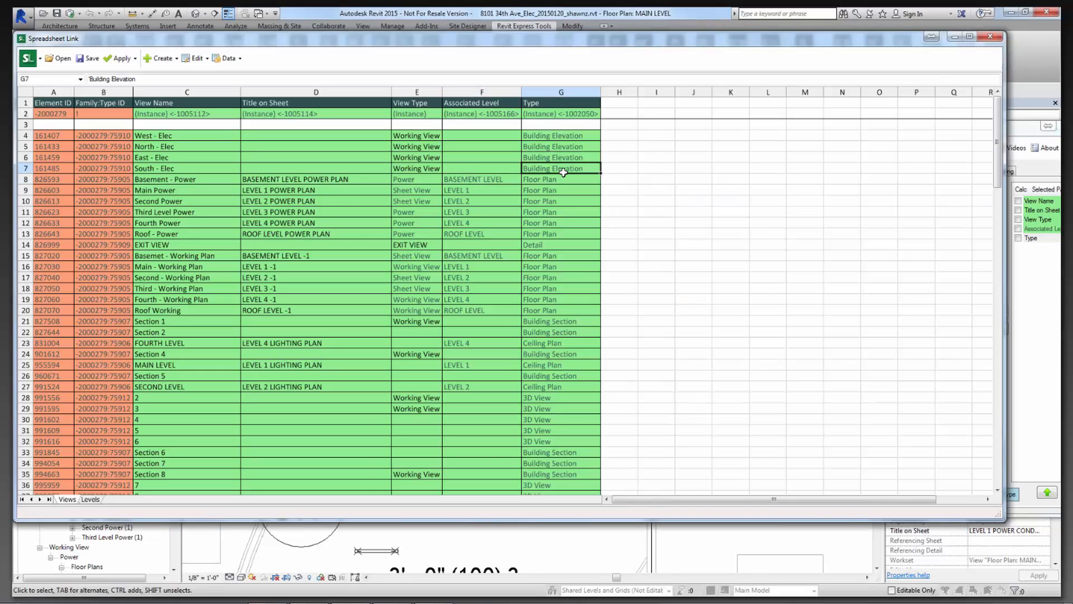
click(1029, 342)
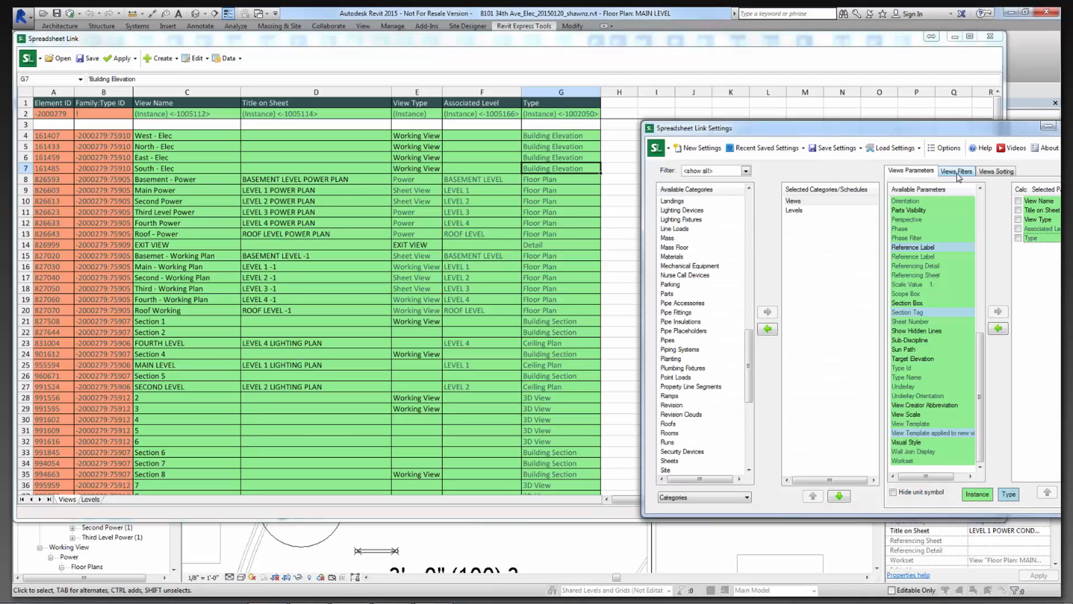
Filter the Views category with a parameter filter where the Type text parameter contains "Plan".
click(958, 172)
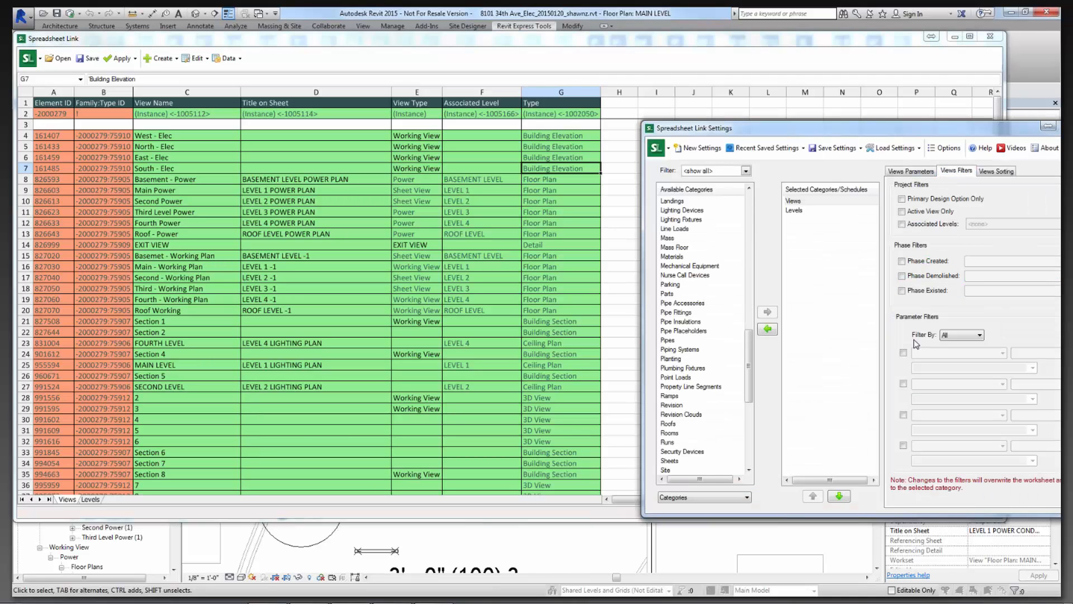
click(904, 354)
click(931, 355)
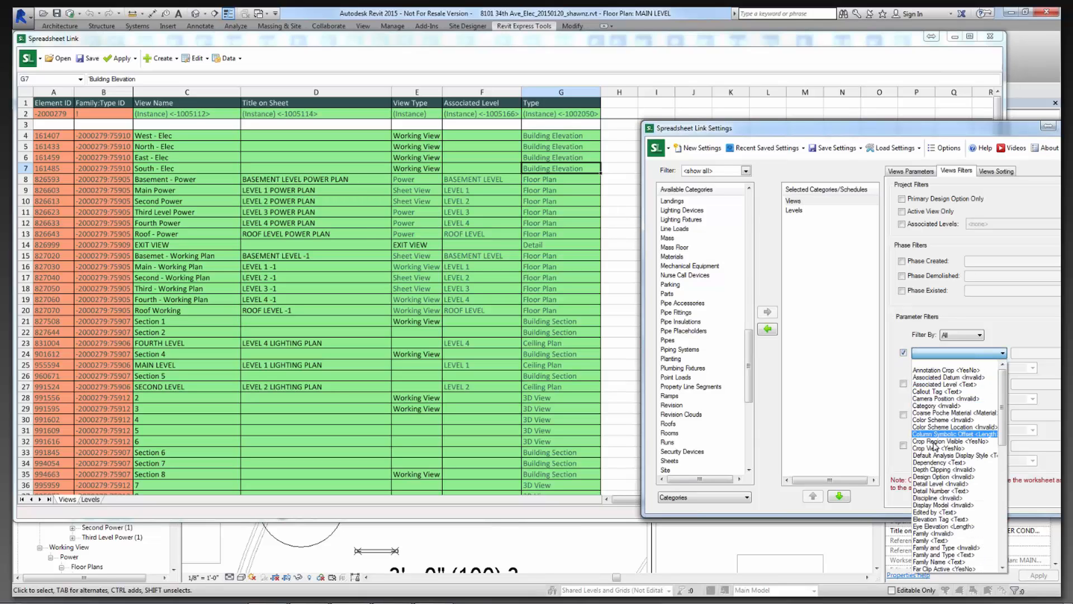
scroll(939, 499, down, 10)
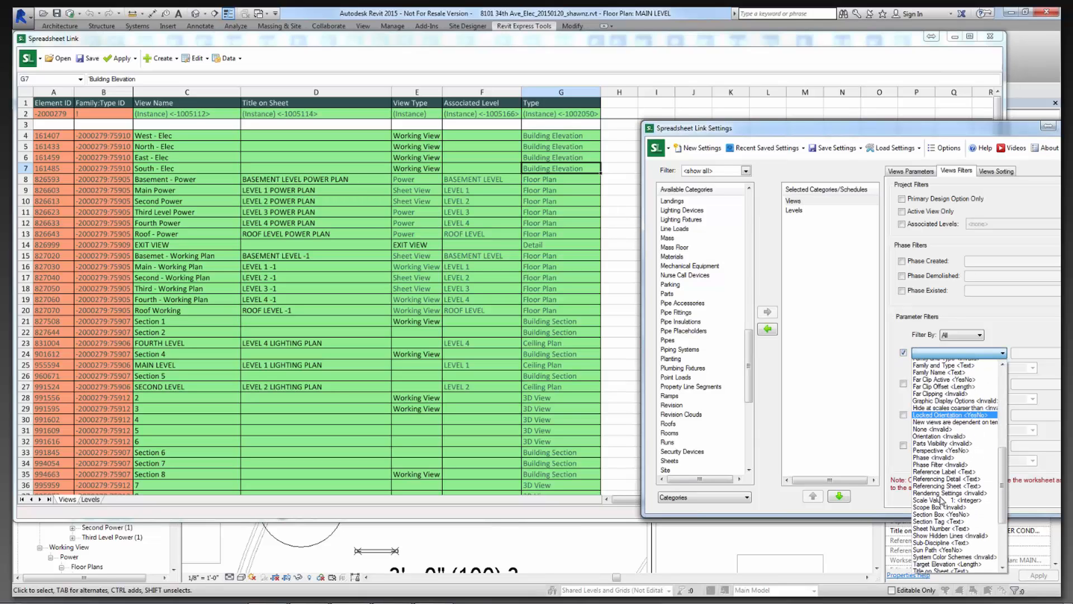
scroll(945, 497, down, 3)
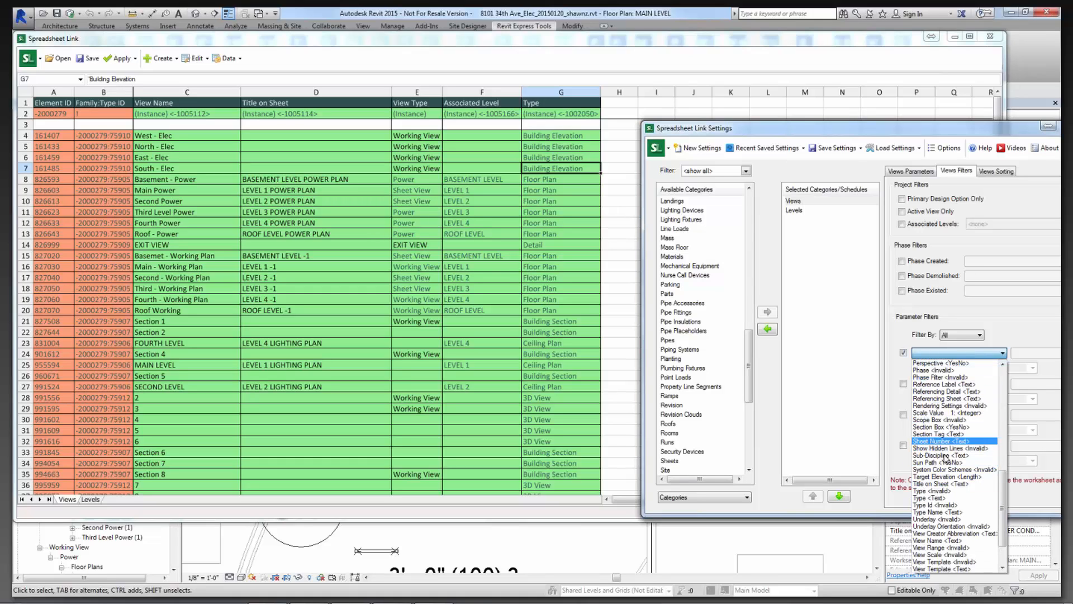
click(949, 498)
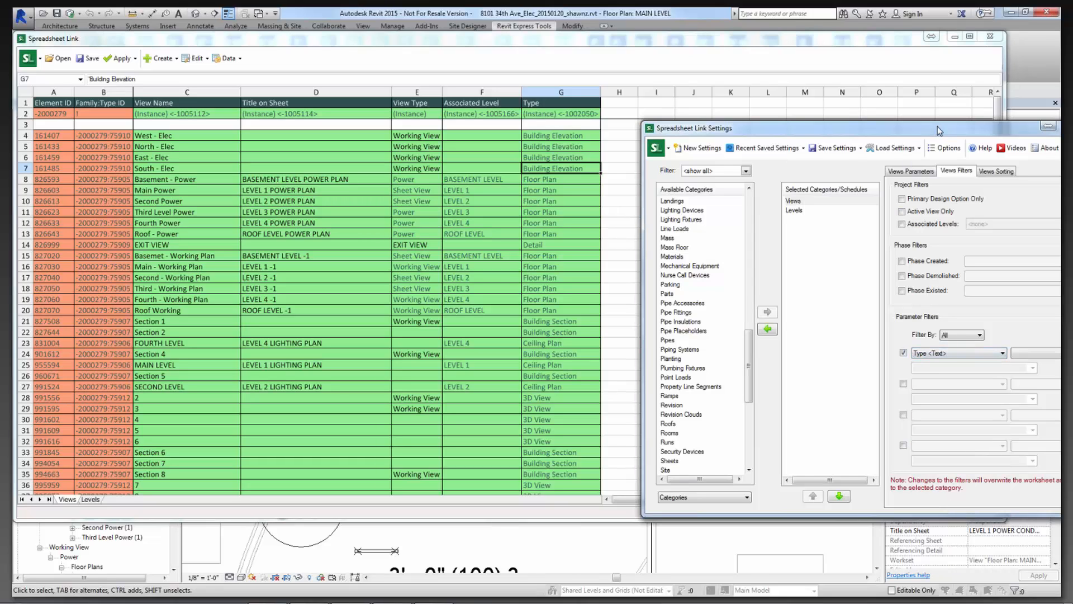
drag(945, 130, 908, 102)
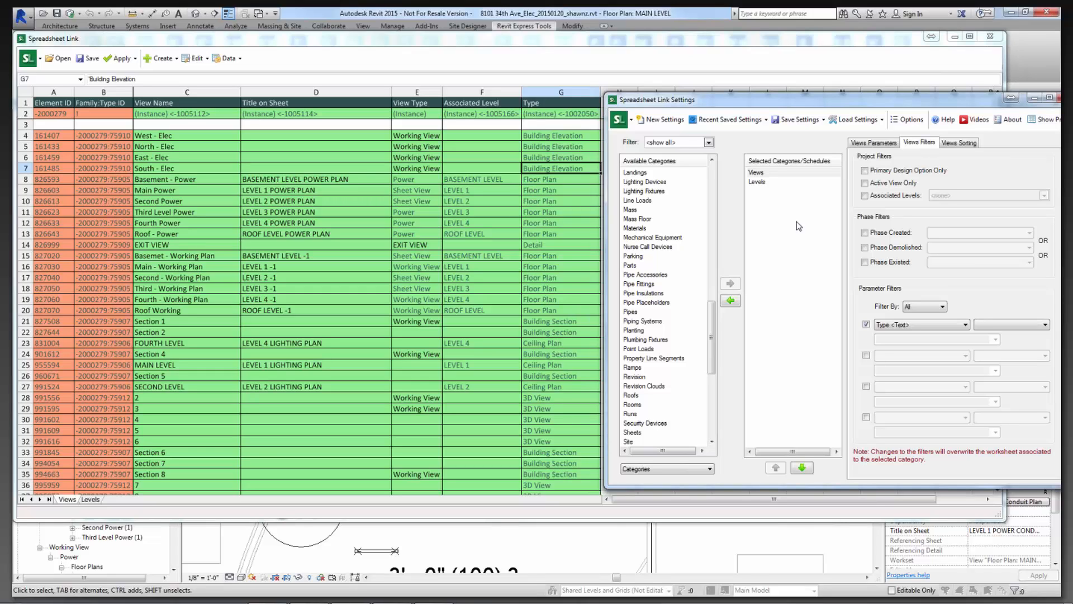
drag(954, 105, 911, 80)
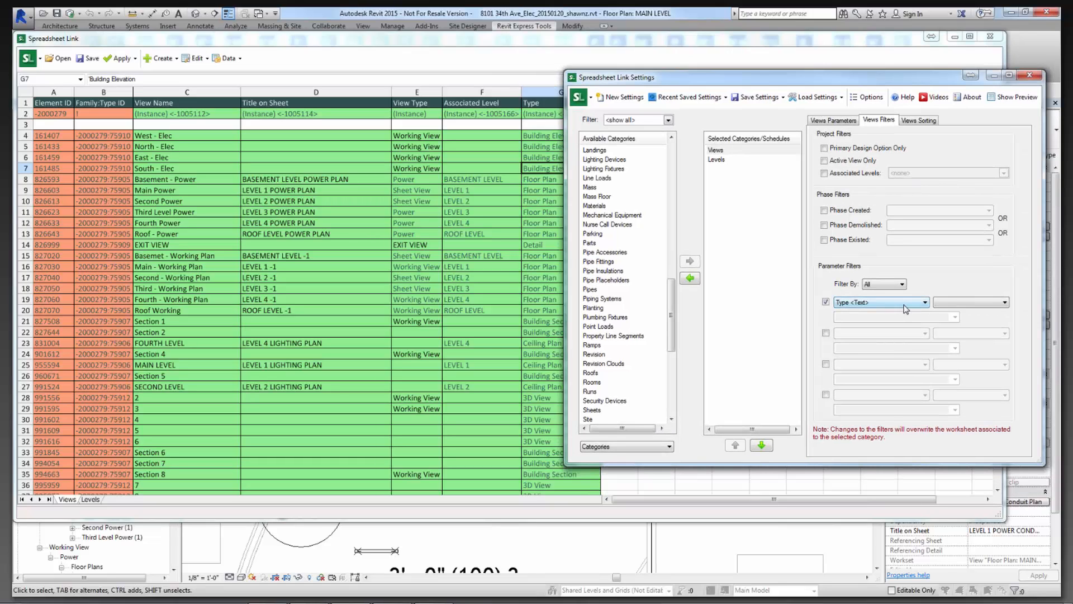
click(941, 305)
click(945, 310)
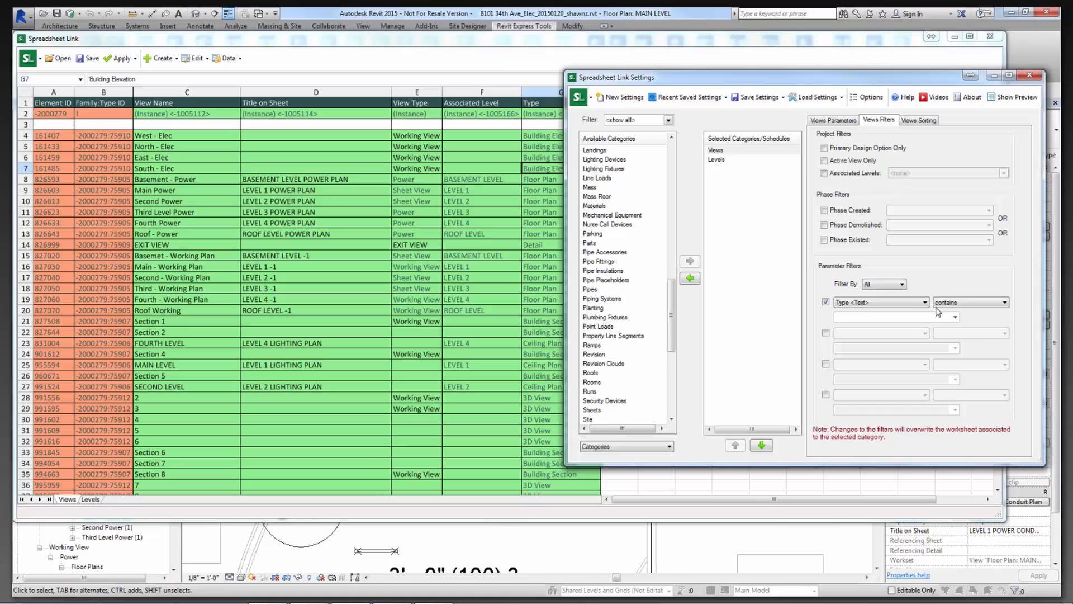
click(955, 317)
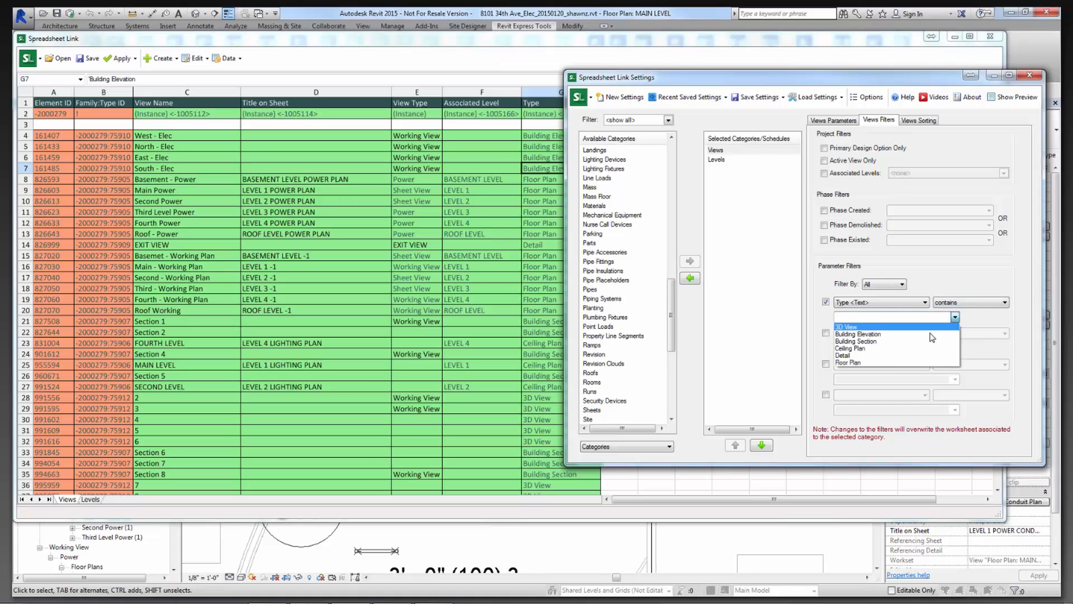
text(Plan)
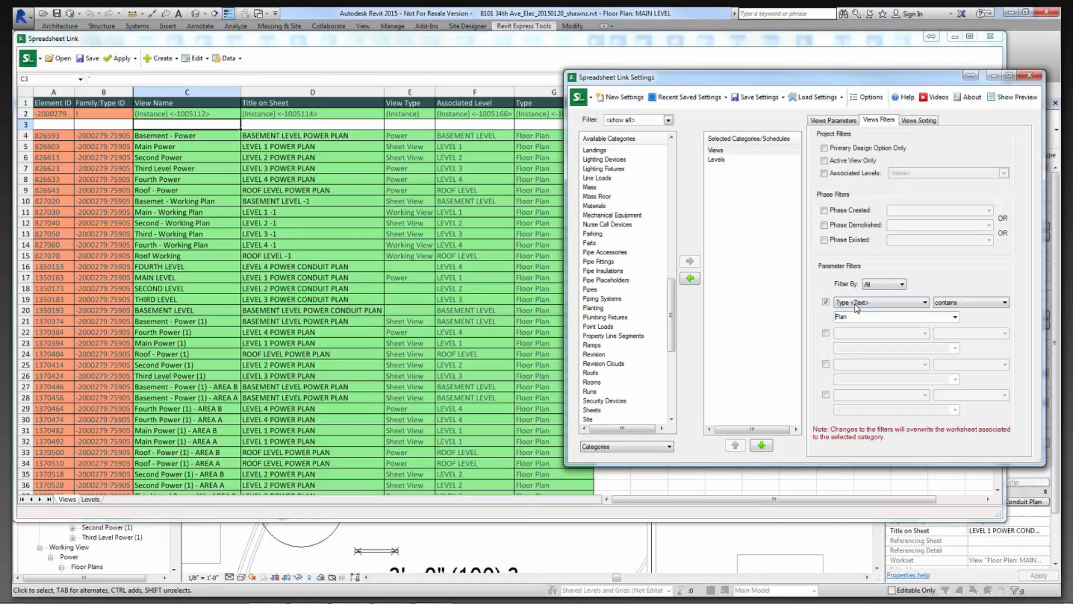
Look over the filtered floor and ceiling plan views in the Views worksheet.
double_click(844, 316)
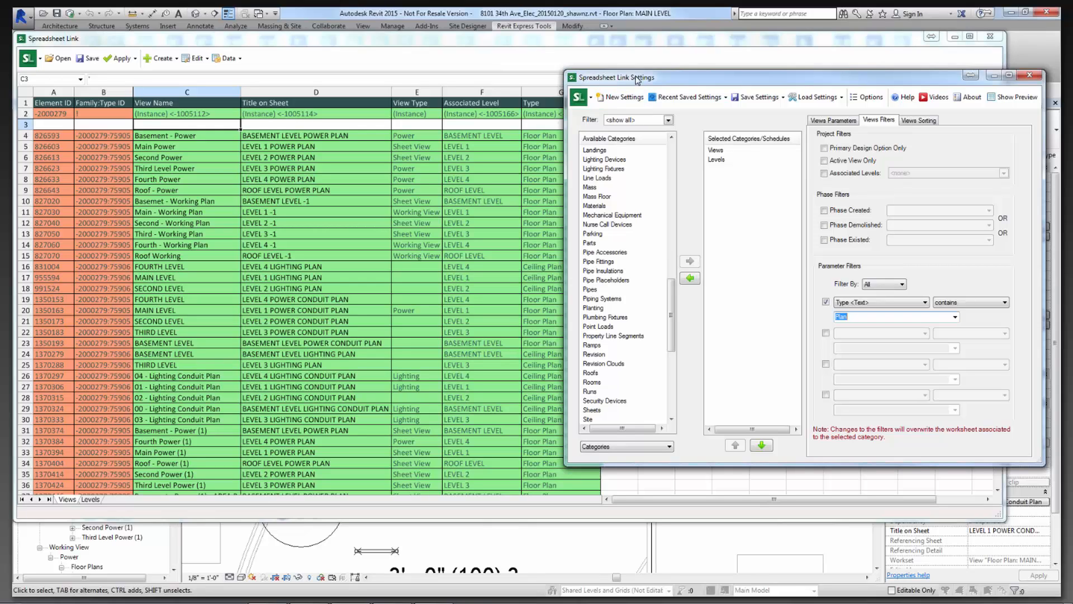
drag(637, 80, 667, 83)
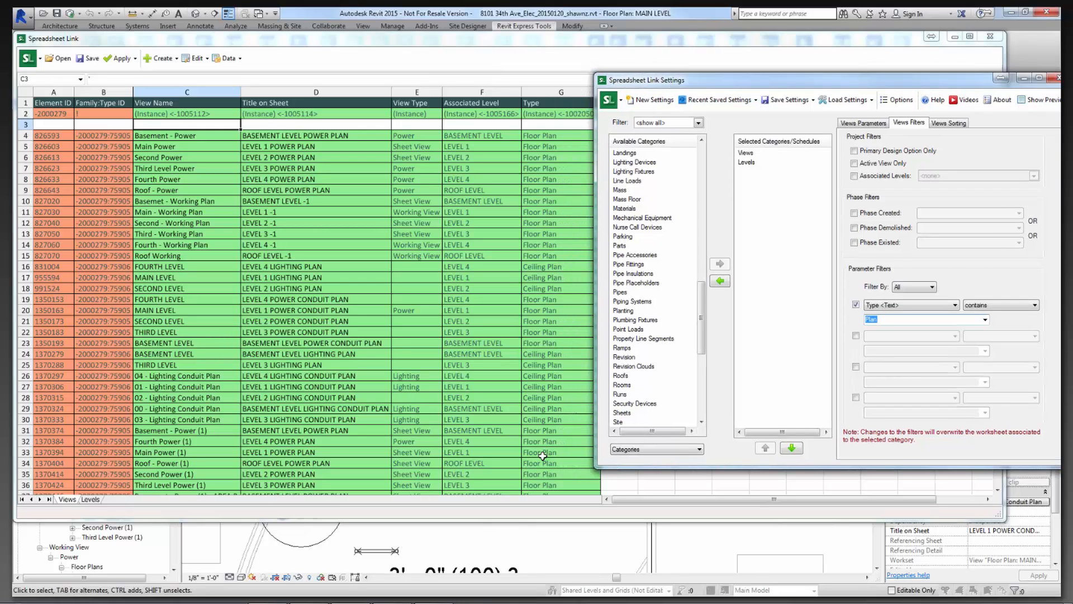
click(542, 460)
scroll(503, 391, down, 3)
scroll(503, 391, up, 3)
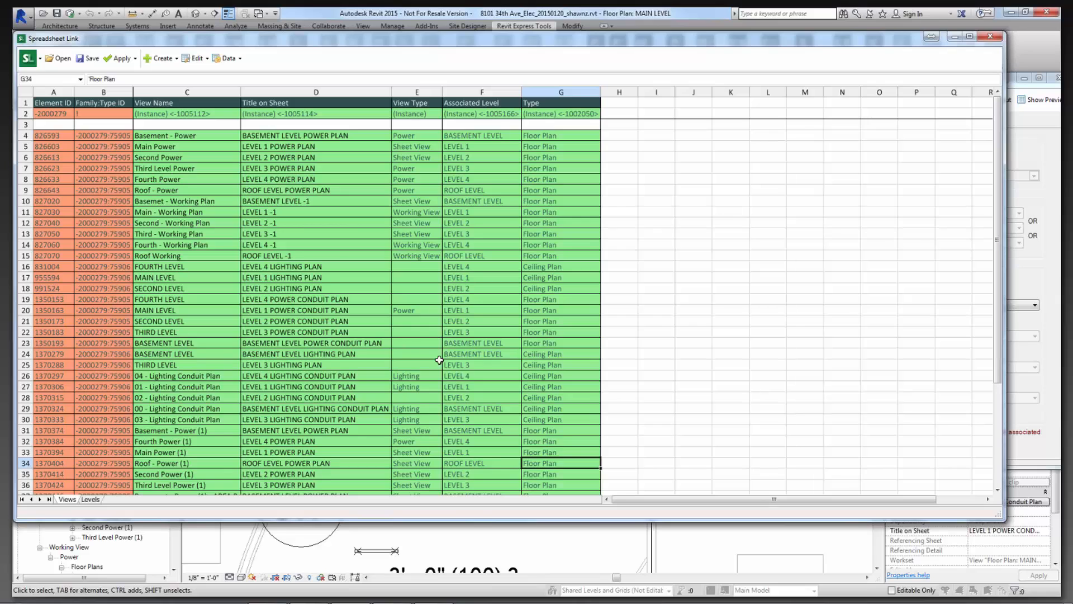
click(1059, 329)
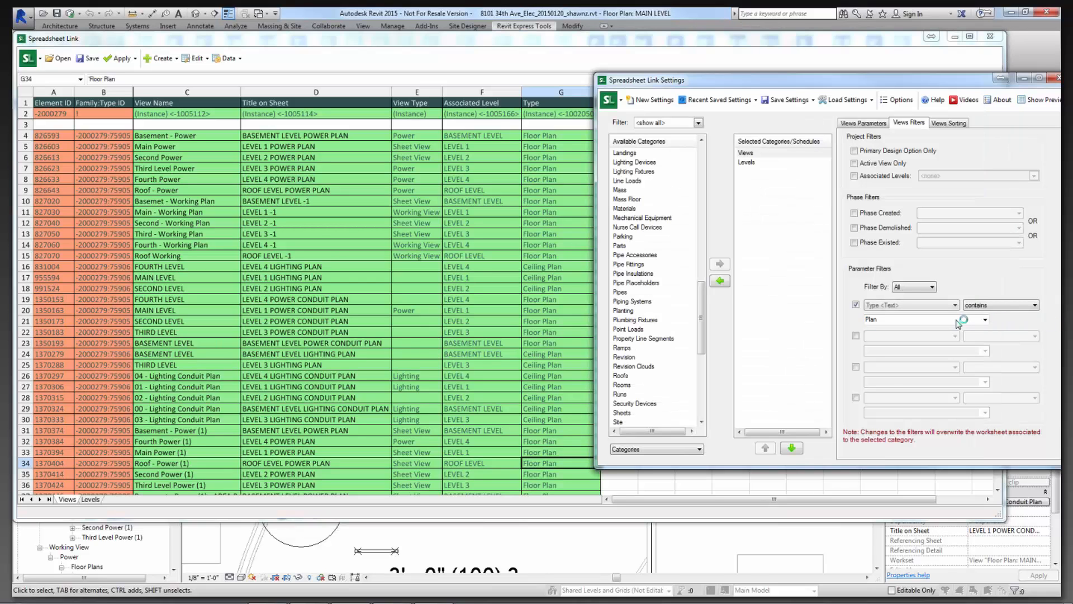
Add the View Creator Abbreviation parameter to the selected parameters of the Views category.
click(860, 122)
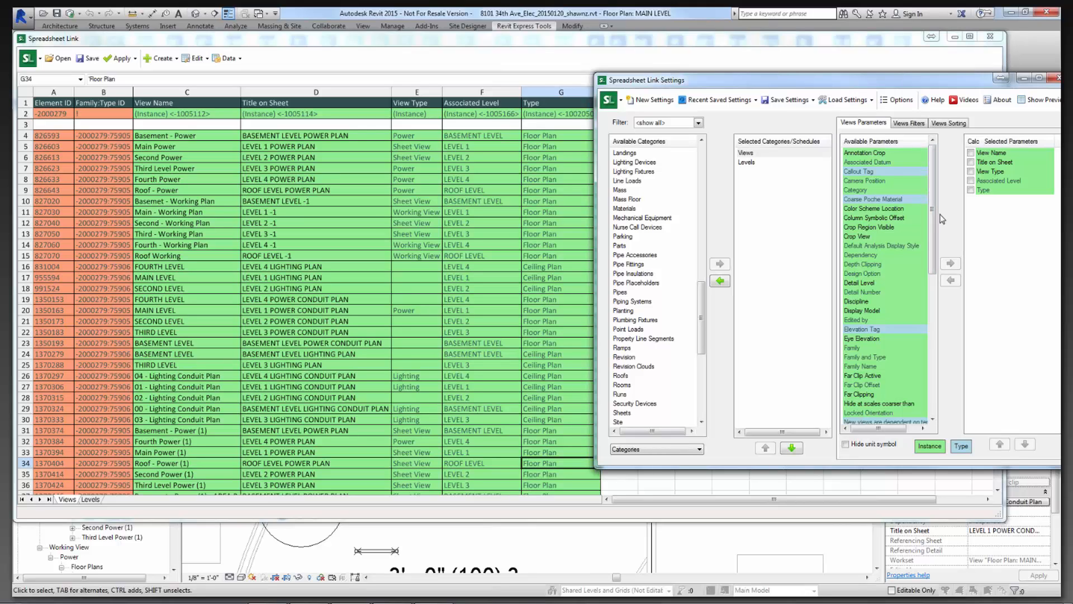
drag(694, 85, 608, 162)
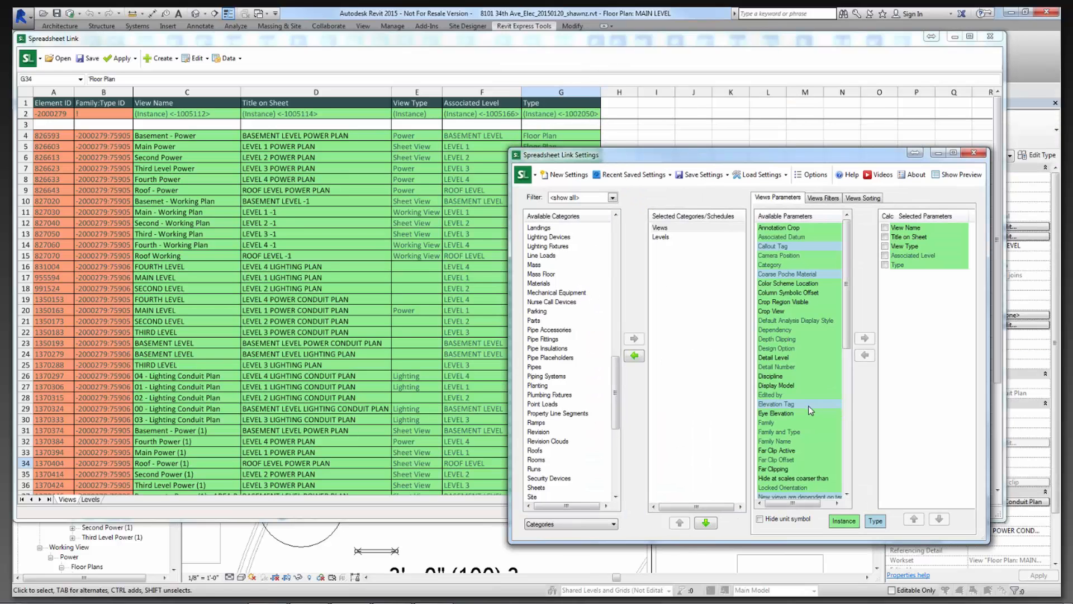
drag(848, 306, 847, 459)
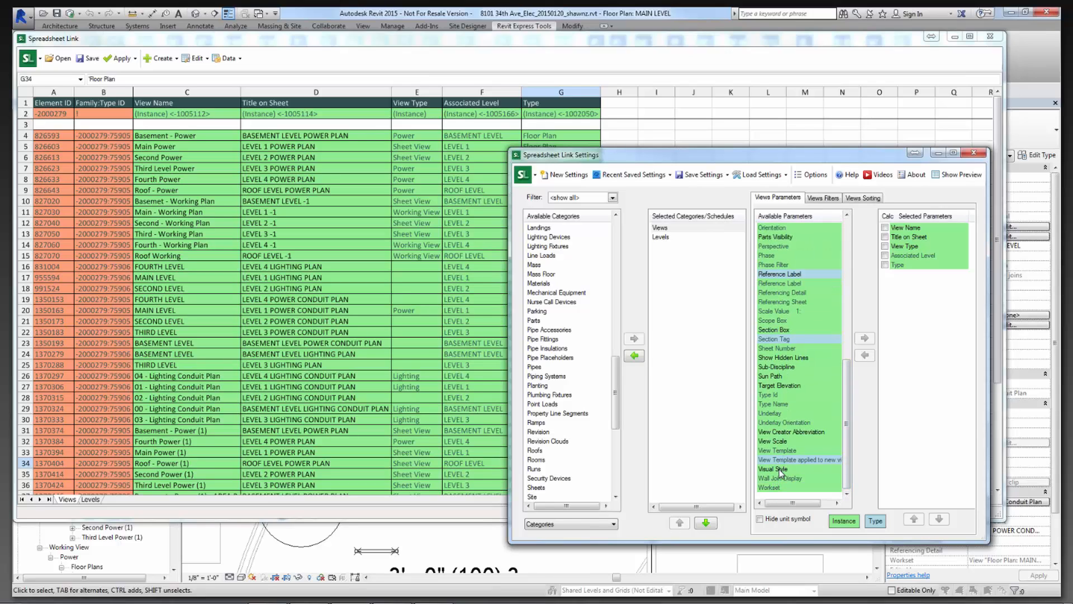
click(785, 433)
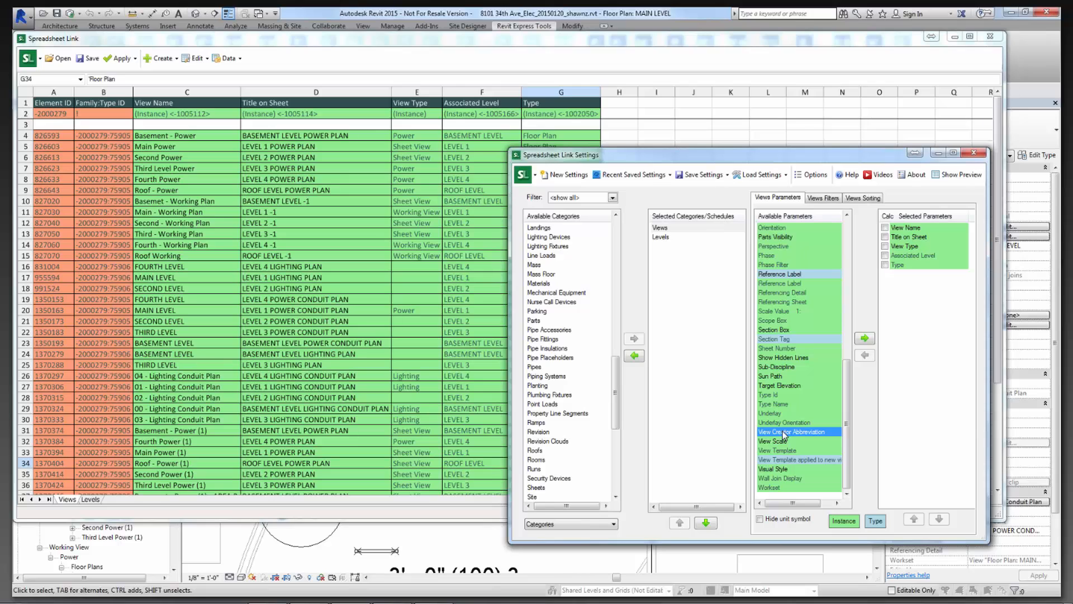
double_click(785, 433)
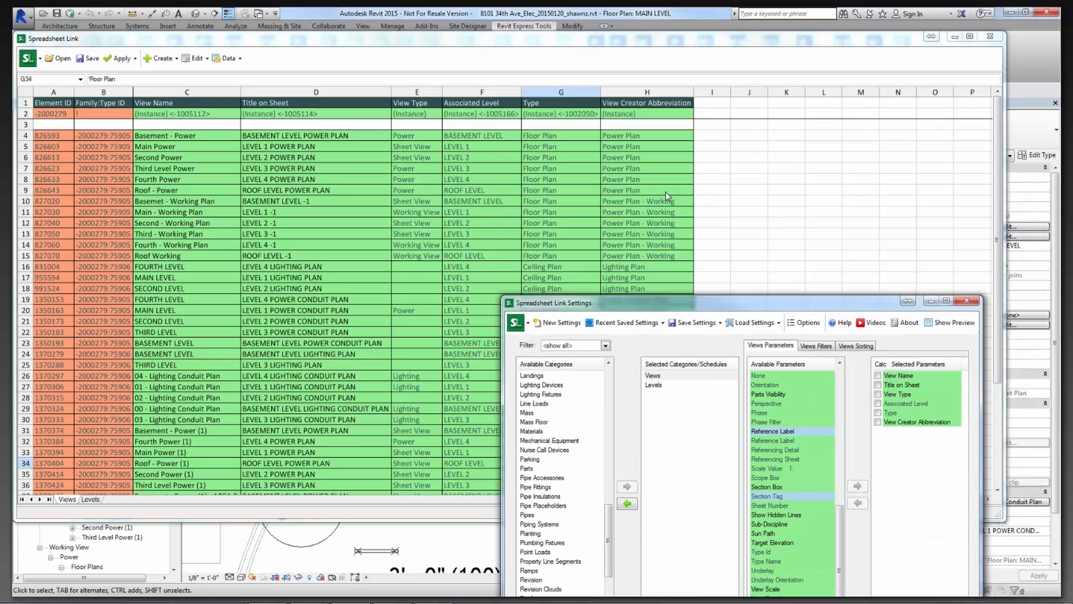
Add the View Template parameter to the Views category and check its column in the Views worksheet.
drag(666, 192, 666, 170)
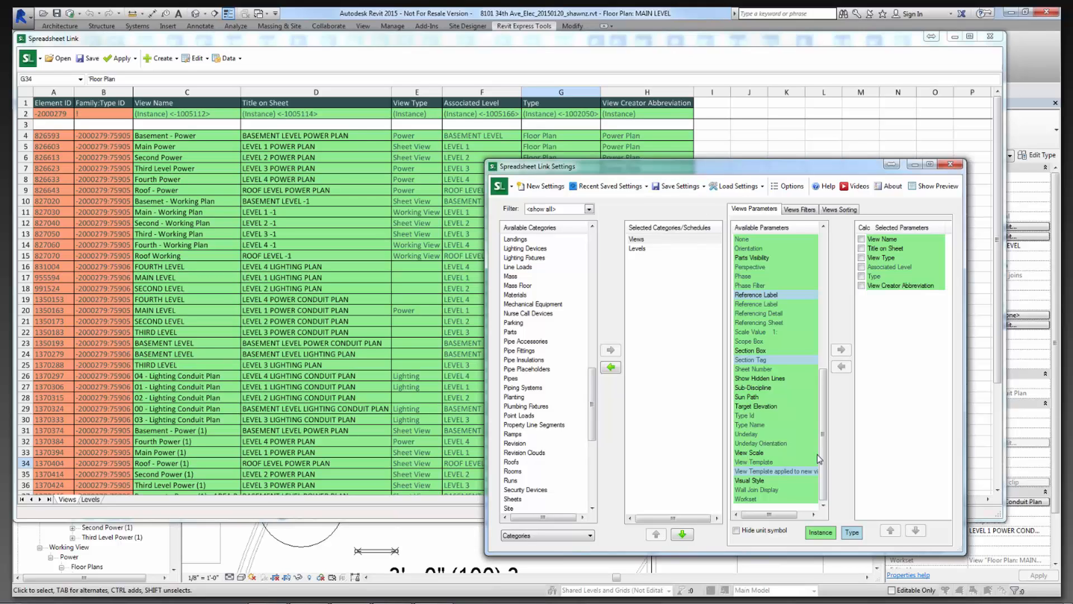
double_click(766, 462)
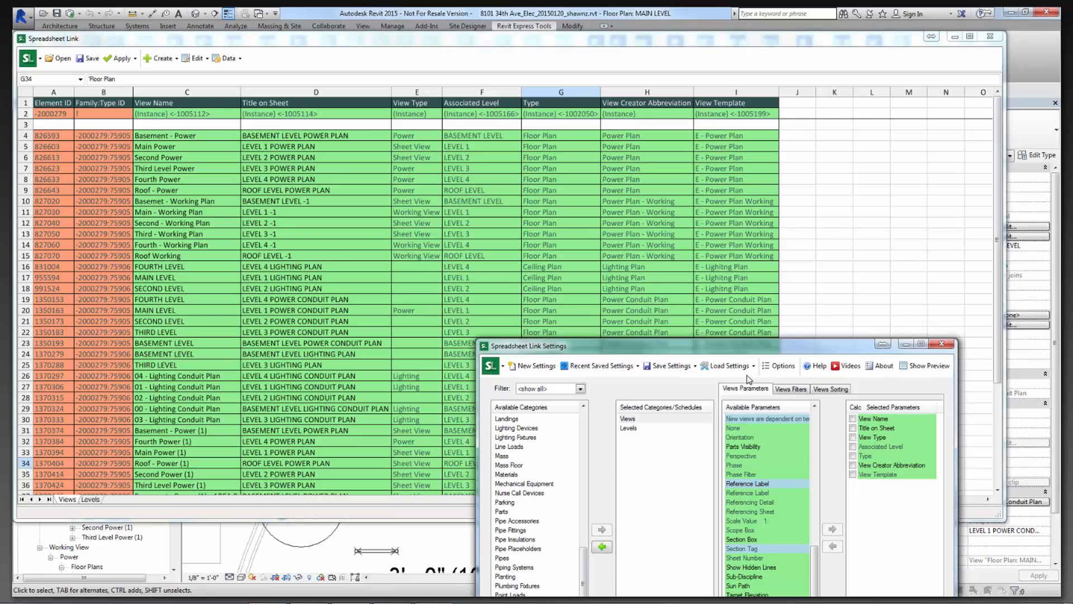
drag(748, 376, 754, 278)
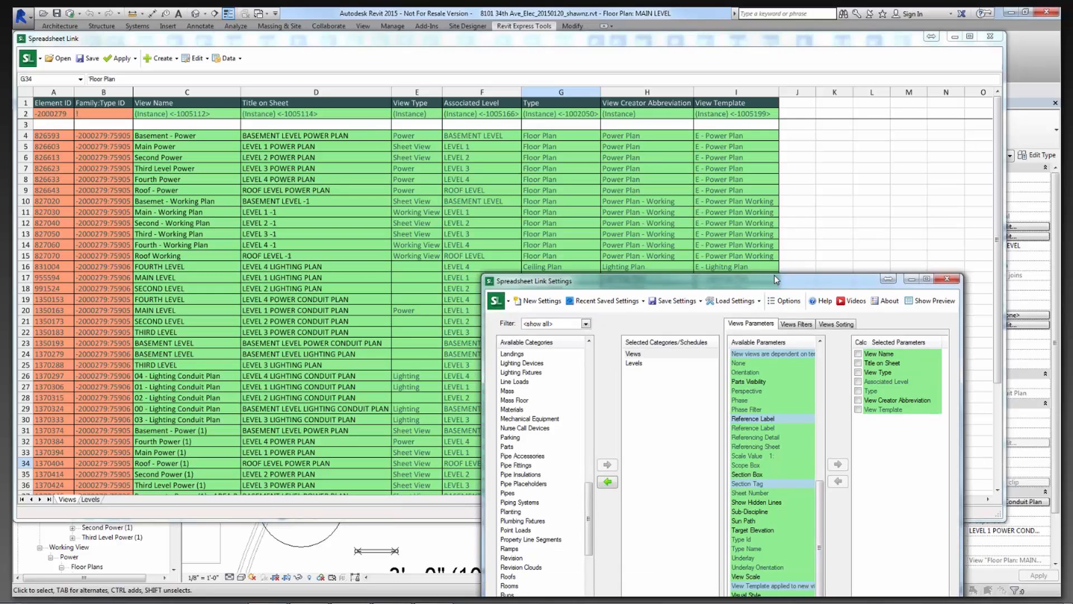
drag(774, 280, 778, 261)
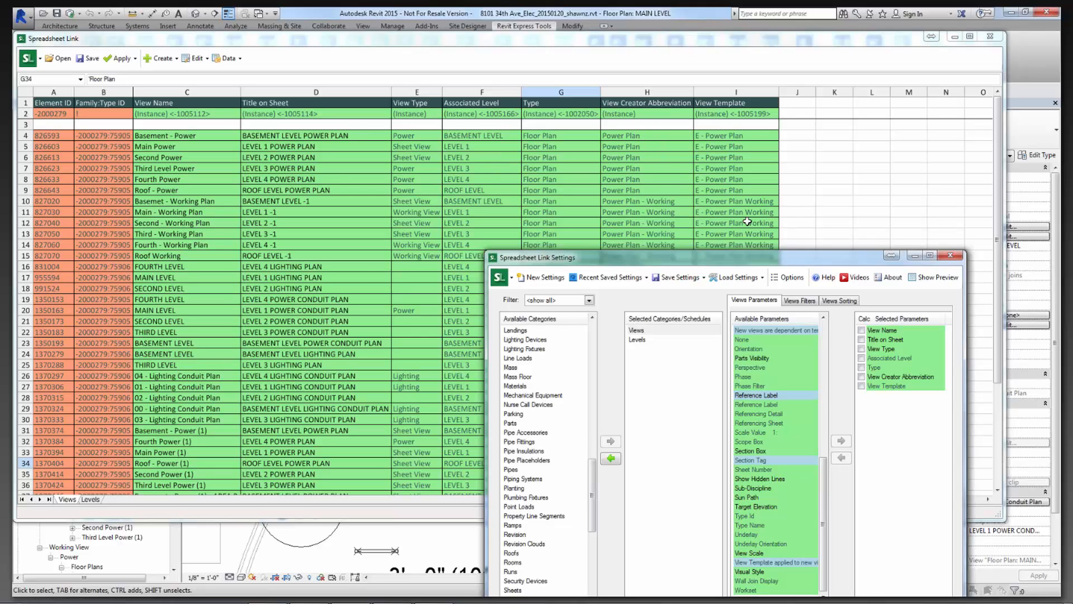
Add the Scope Box parameter to the Views category and review its values down to the last views in the worksheet.
drag(765, 252, 747, 146)
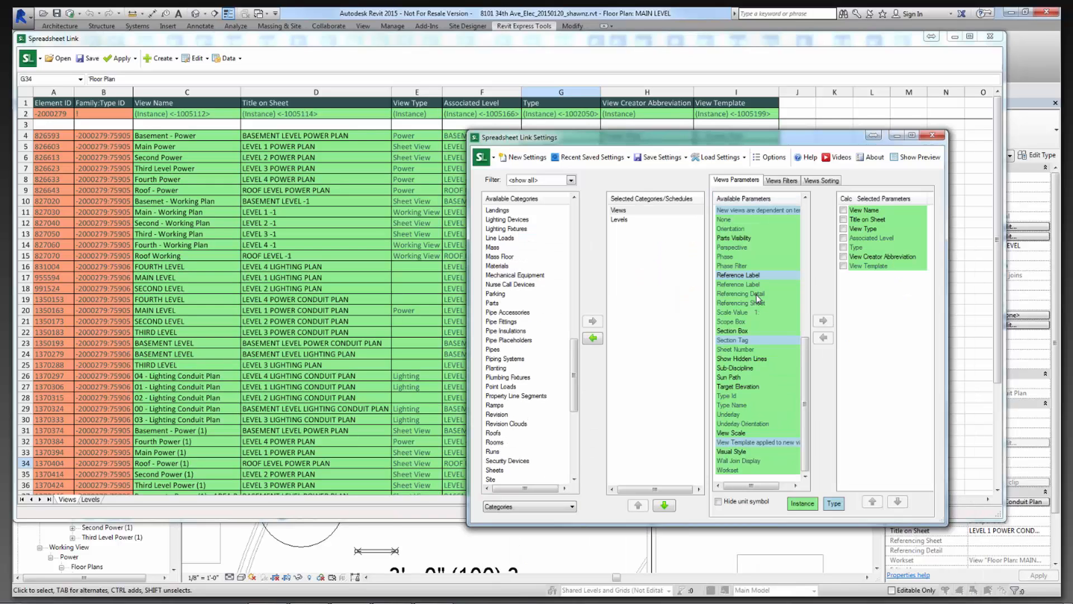
click(733, 320)
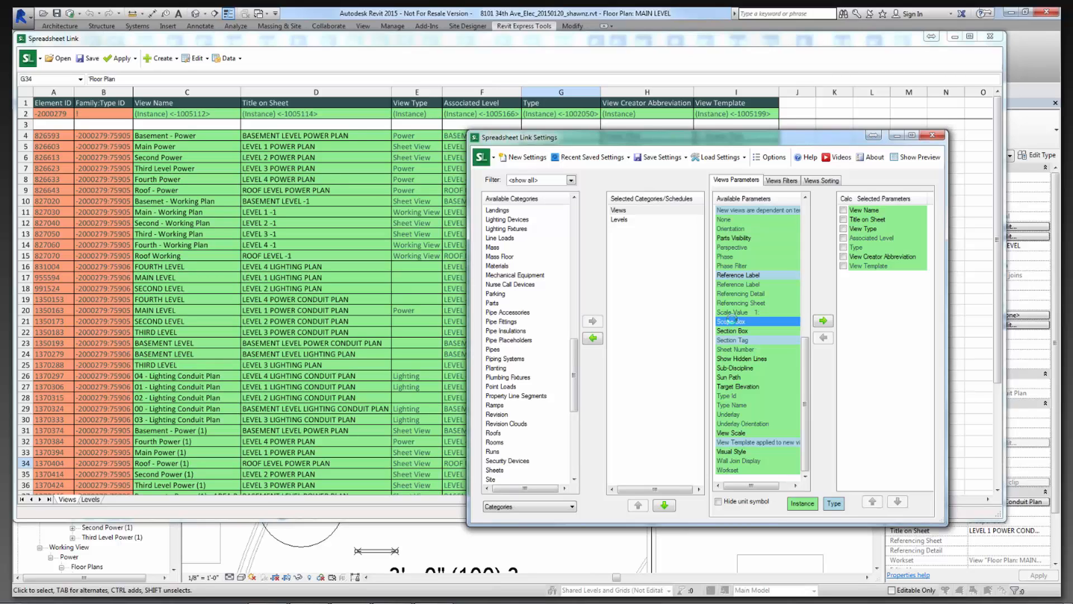
double_click(731, 320)
drag(851, 141, 568, 248)
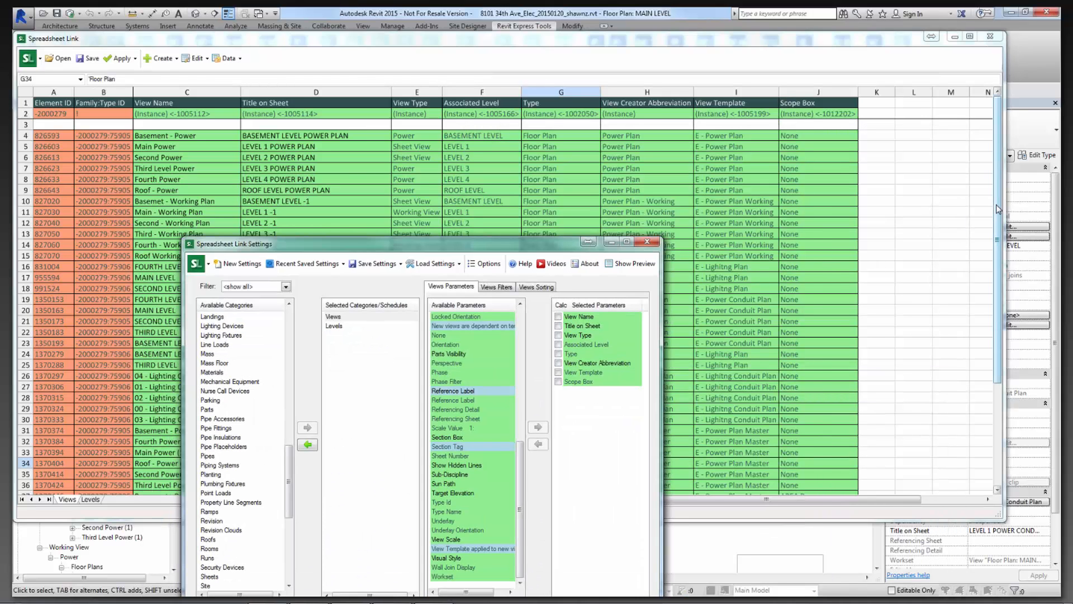
drag(999, 209, 999, 296)
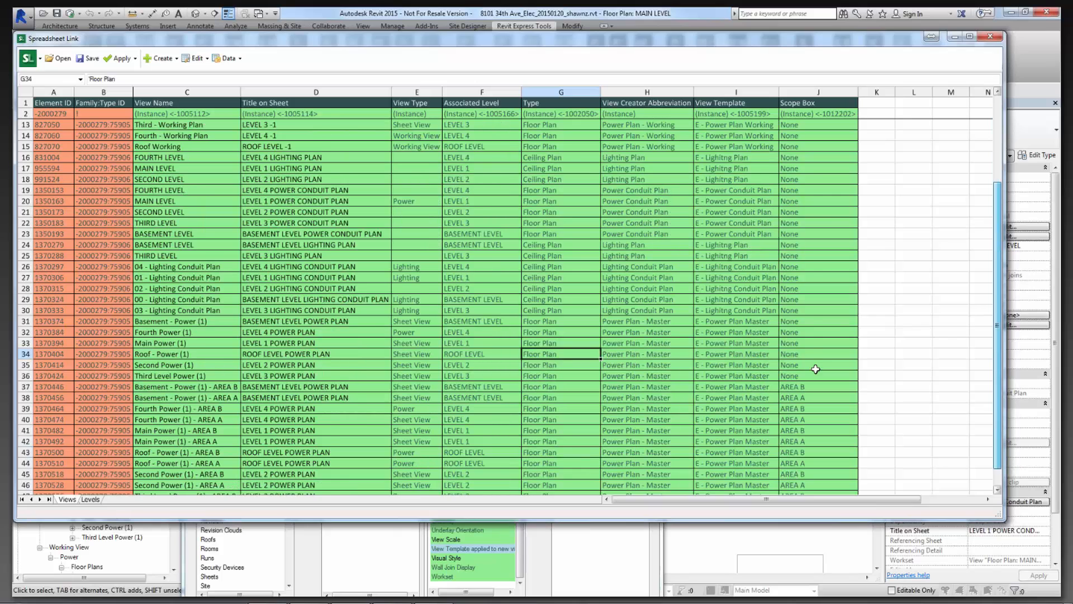
scroll(815, 369, down, 1)
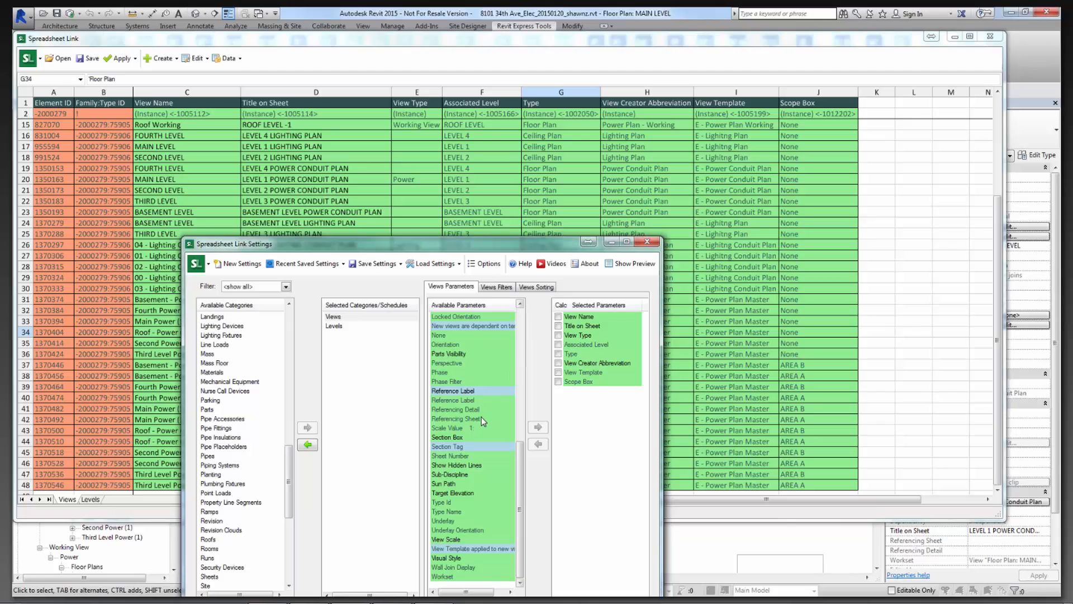
Add the Phase parameter to the Views category and look over its column in the Views worksheet.
click(439, 372)
double_click(440, 372)
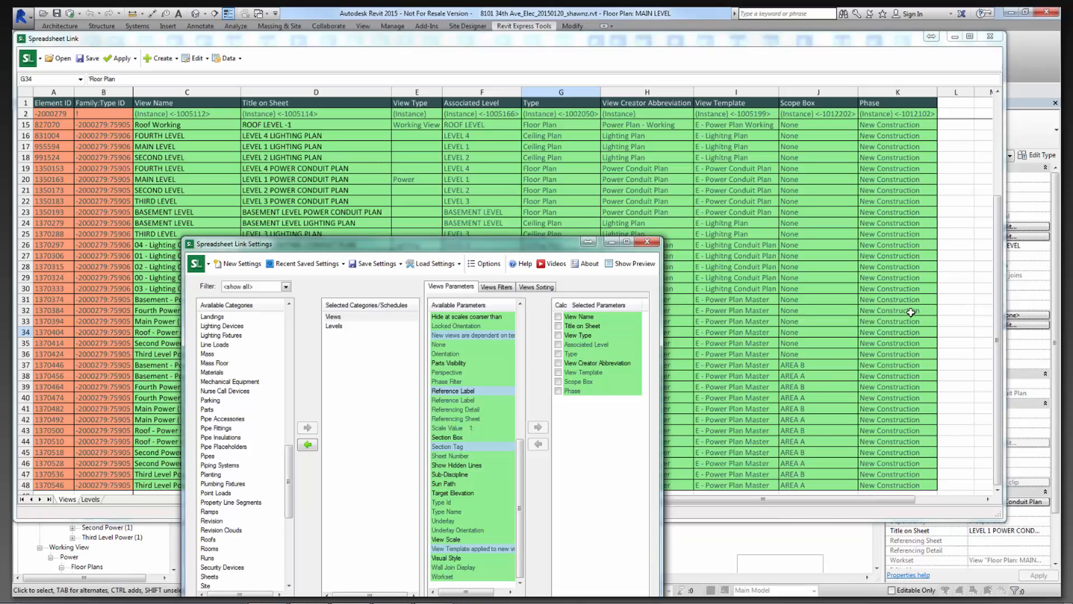
click(1000, 292)
drag(999, 292, 999, 273)
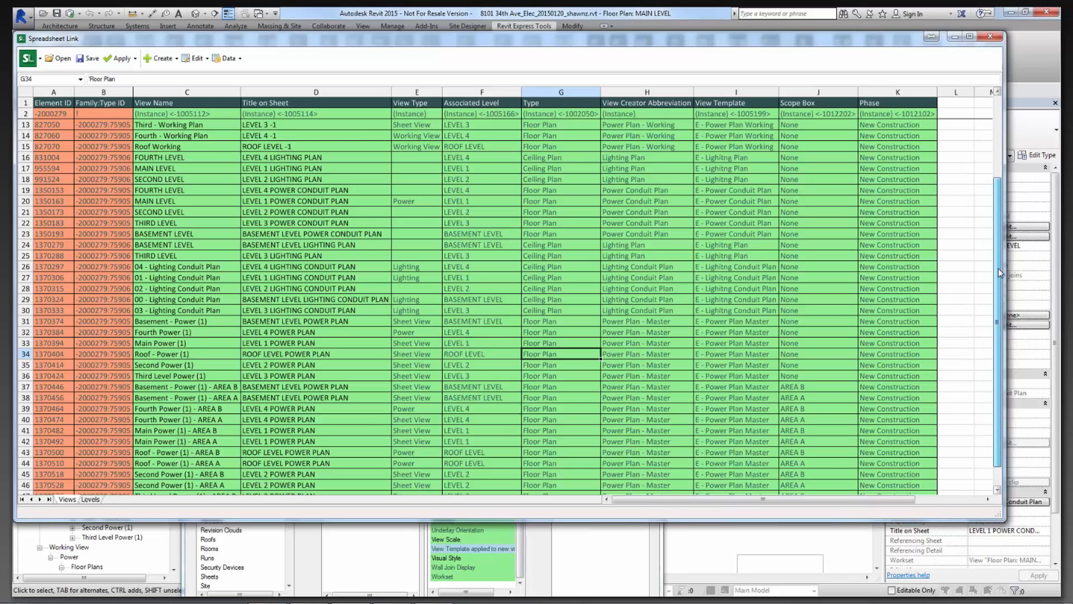
drag(999, 270, 896, 135)
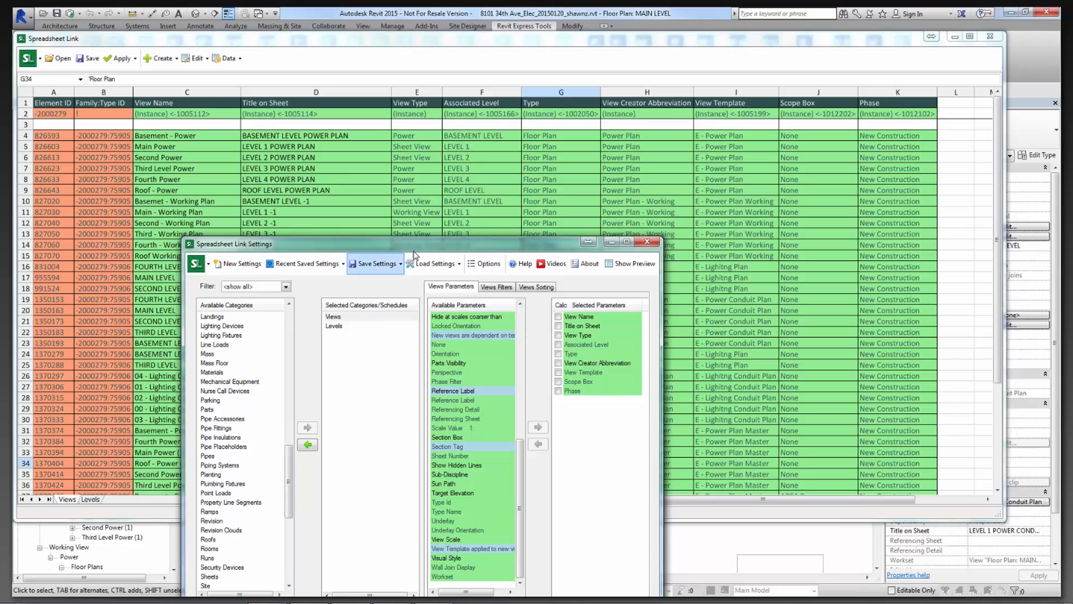
Mark the View Name and Title on Sheet parameters of the Views category as calculated.
drag(429, 250, 783, 177)
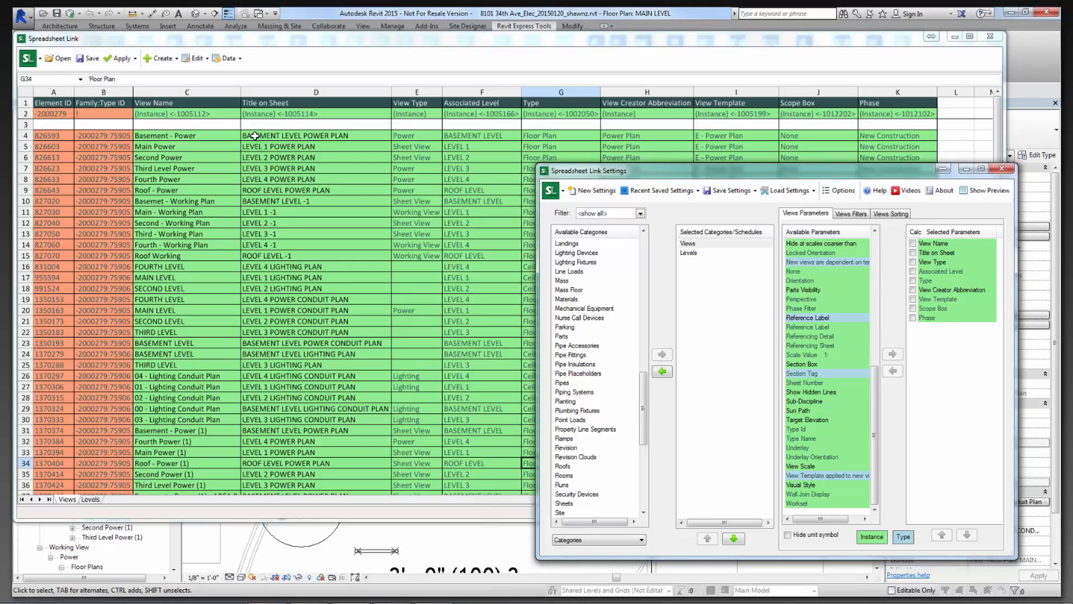
click(472, 135)
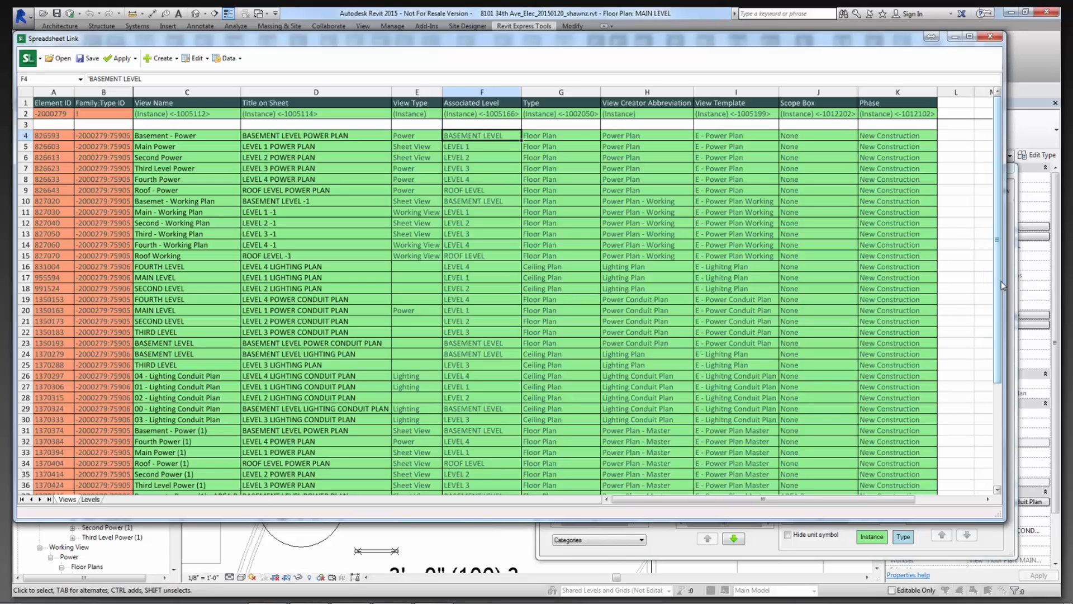
key(alt+Tab)
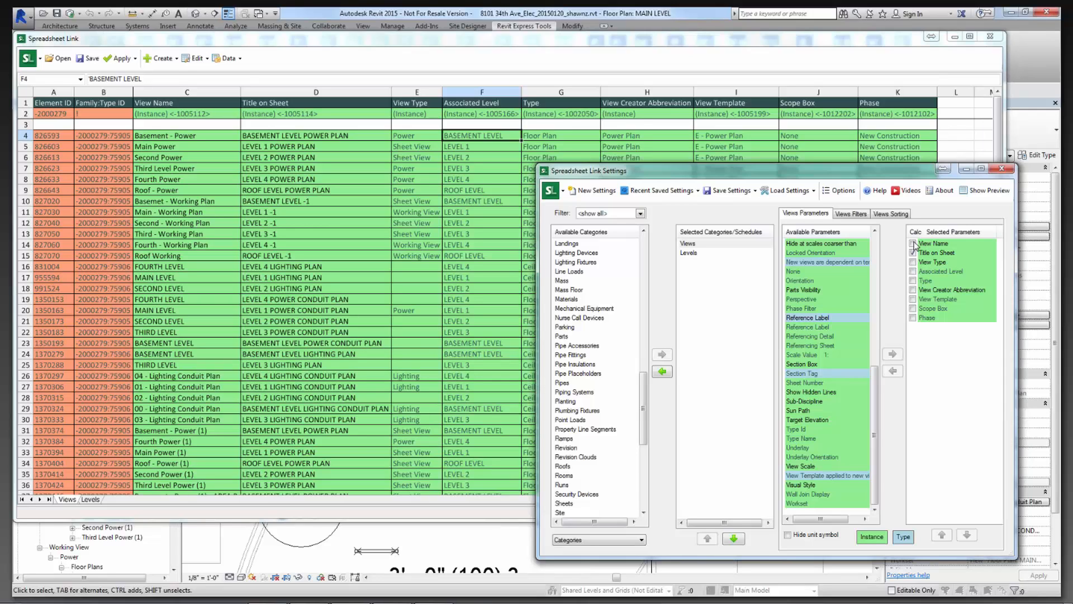
click(913, 243)
Begin a formula in Title on Sheet cell D4 that joins the Associated Level and a space: =F4&" "&.
click(381, 137)
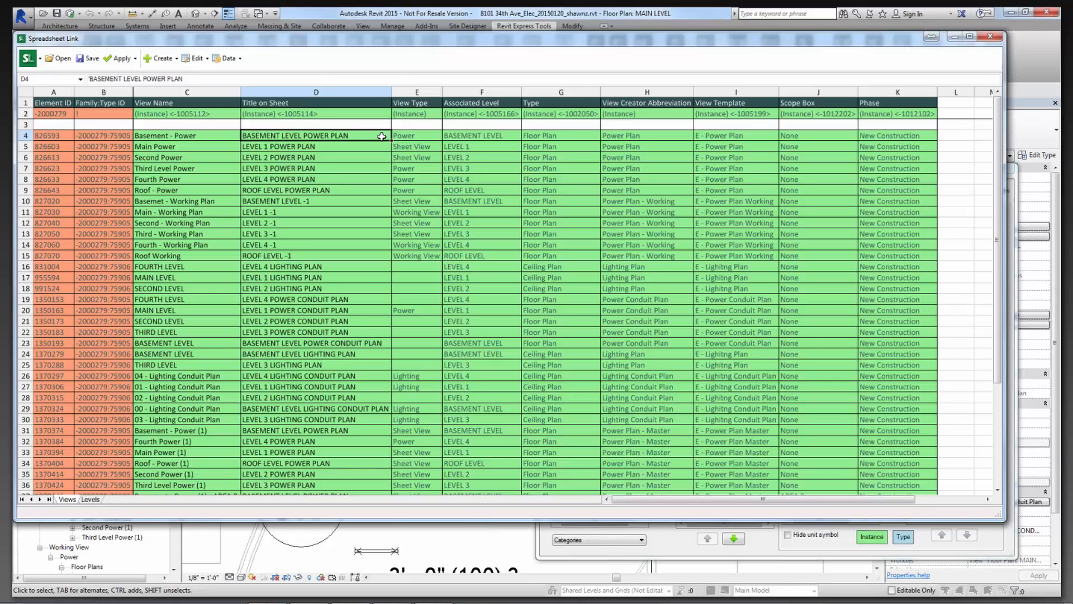
text(=)
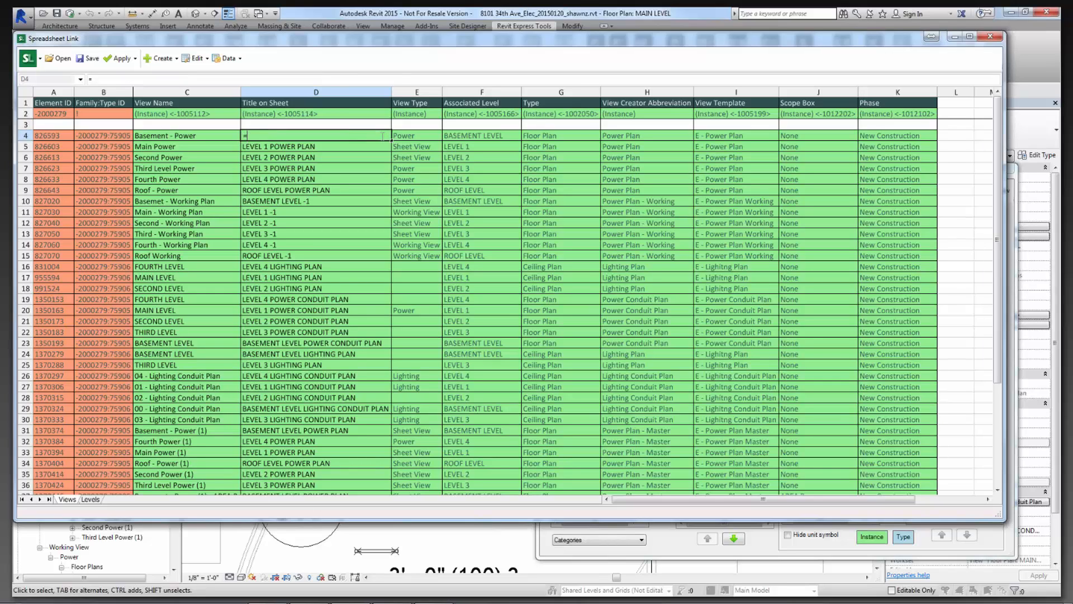
click(457, 136)
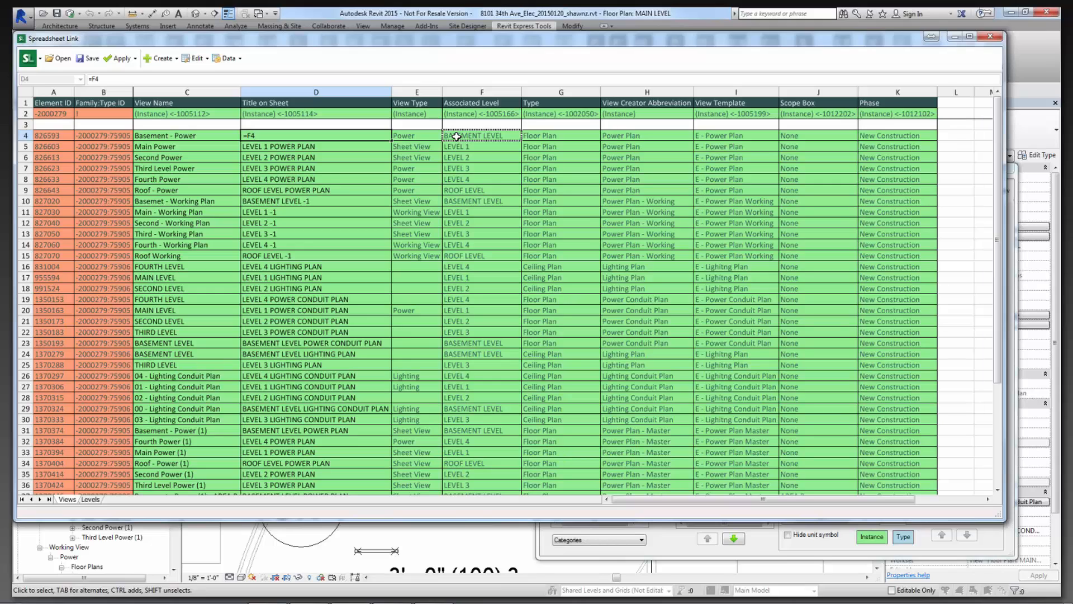
text(&" "&)
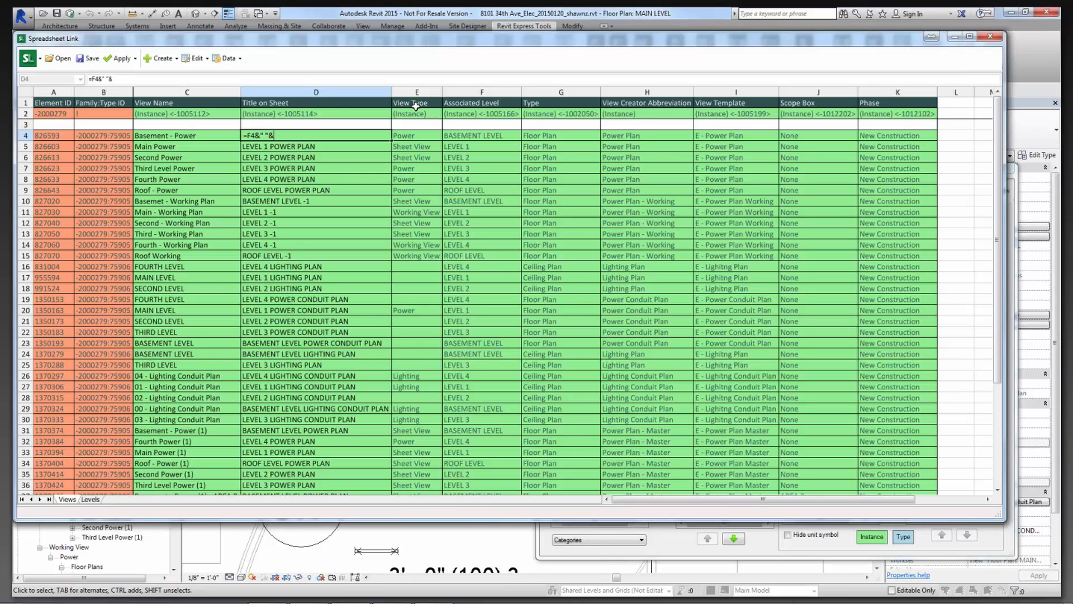
key(shift+Left)
key(Return)
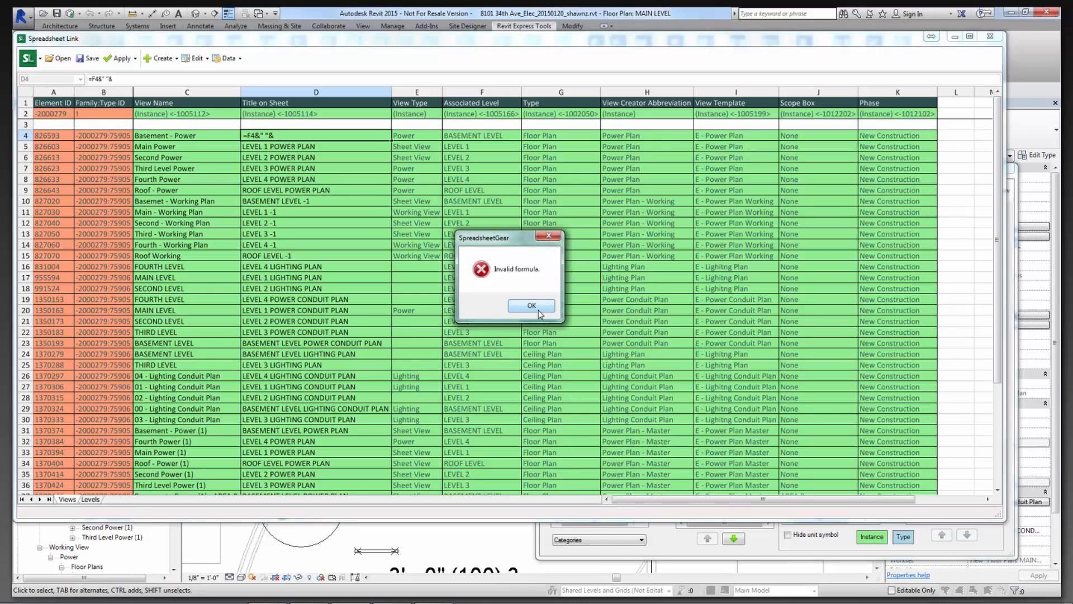
click(539, 311)
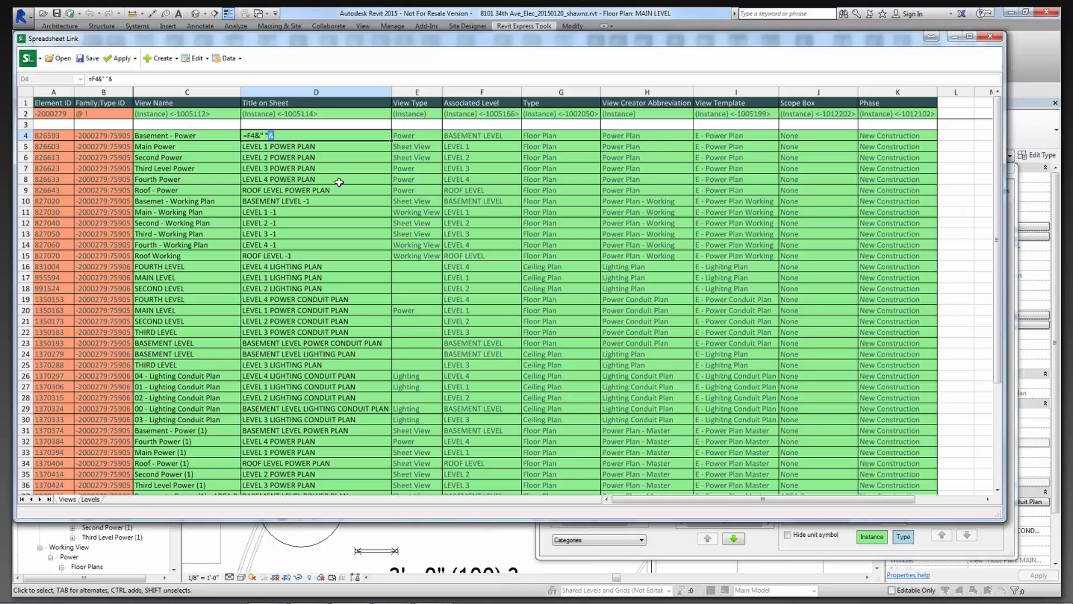
Complete the D4 formula as =F4&" "&IF(H4="",I4,H4), using the View Template when the View Creator Abbreviation is empty.
click(627, 137)
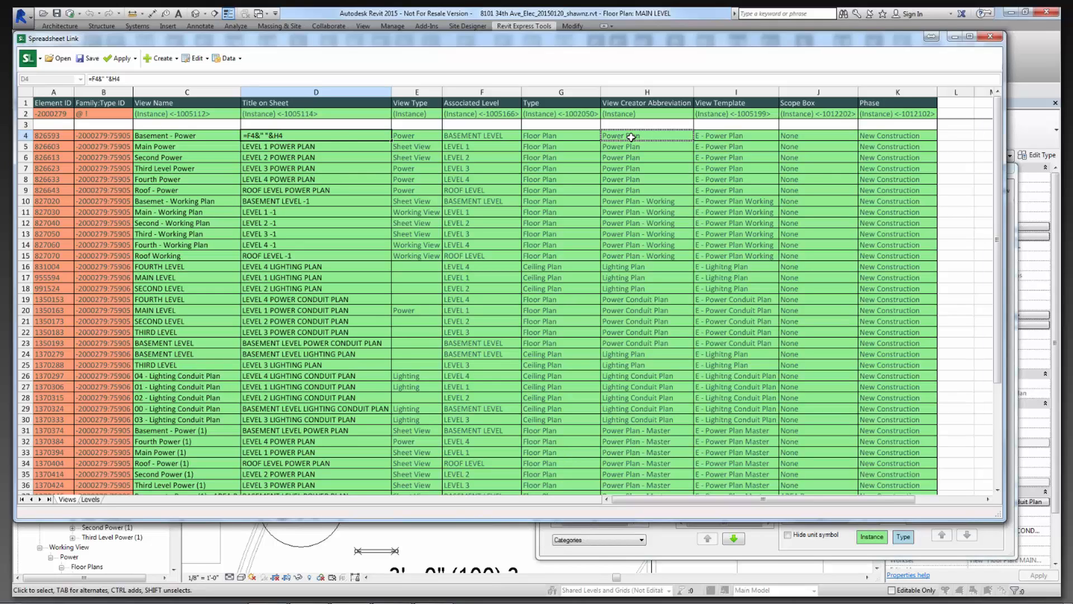
click(267, 136)
text(if)
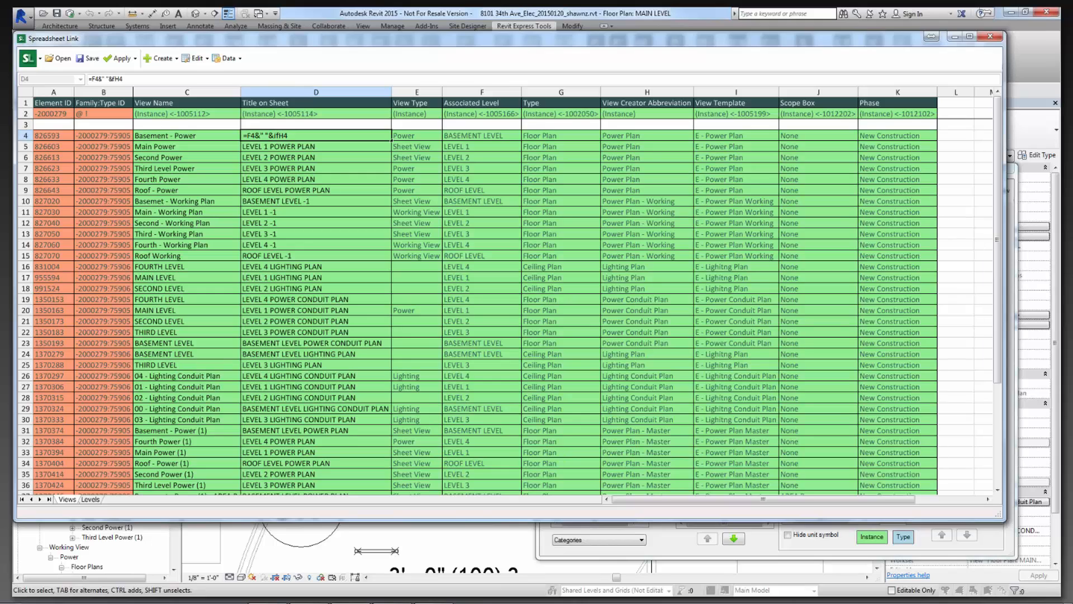
text((H4="",)
click(714, 136)
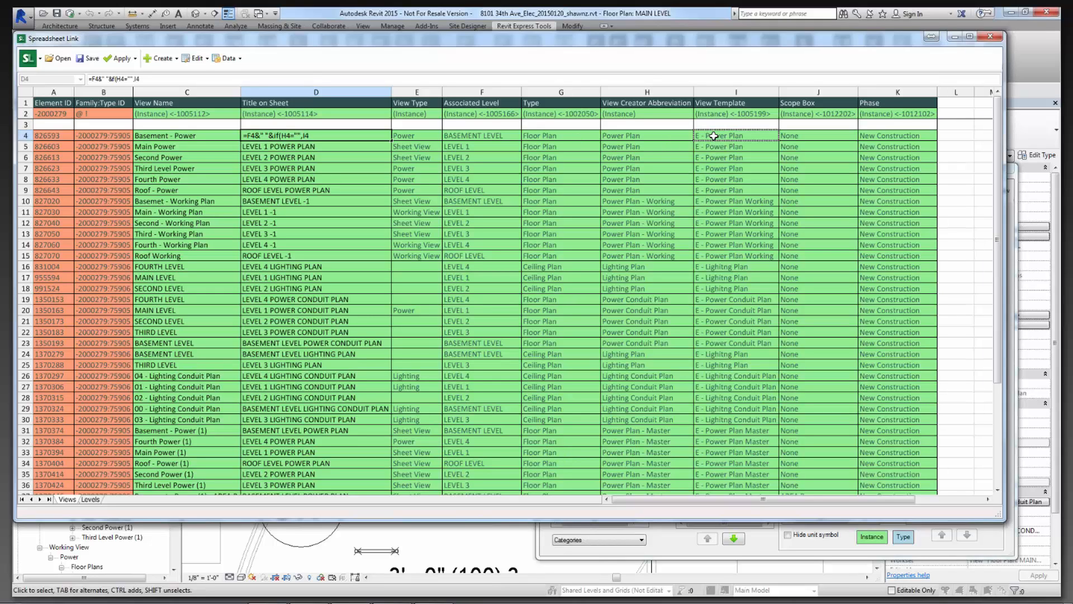
text(,H)
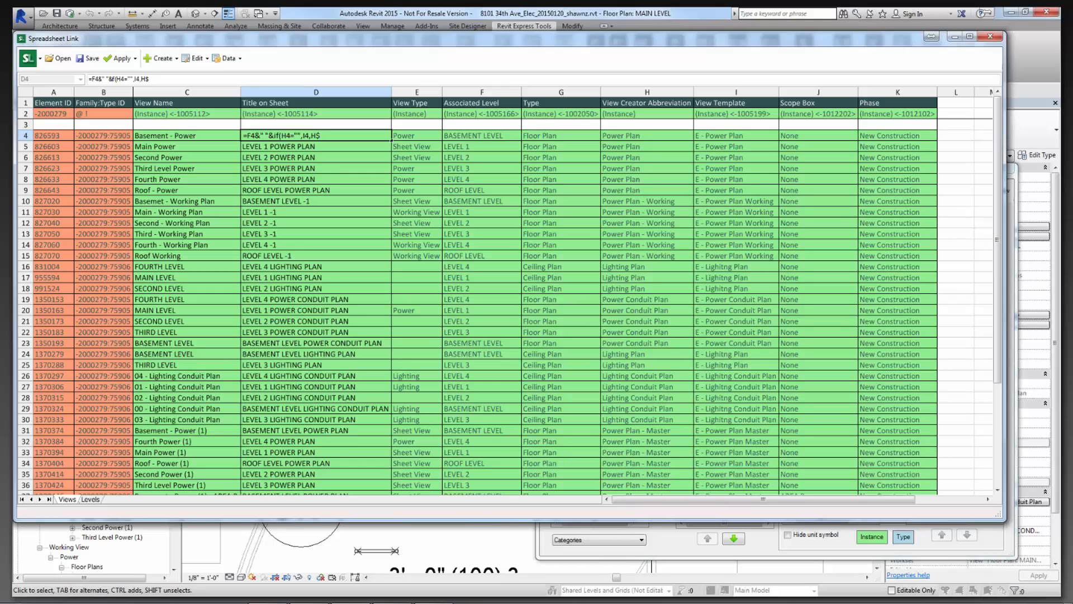
text(4))
key(Return)
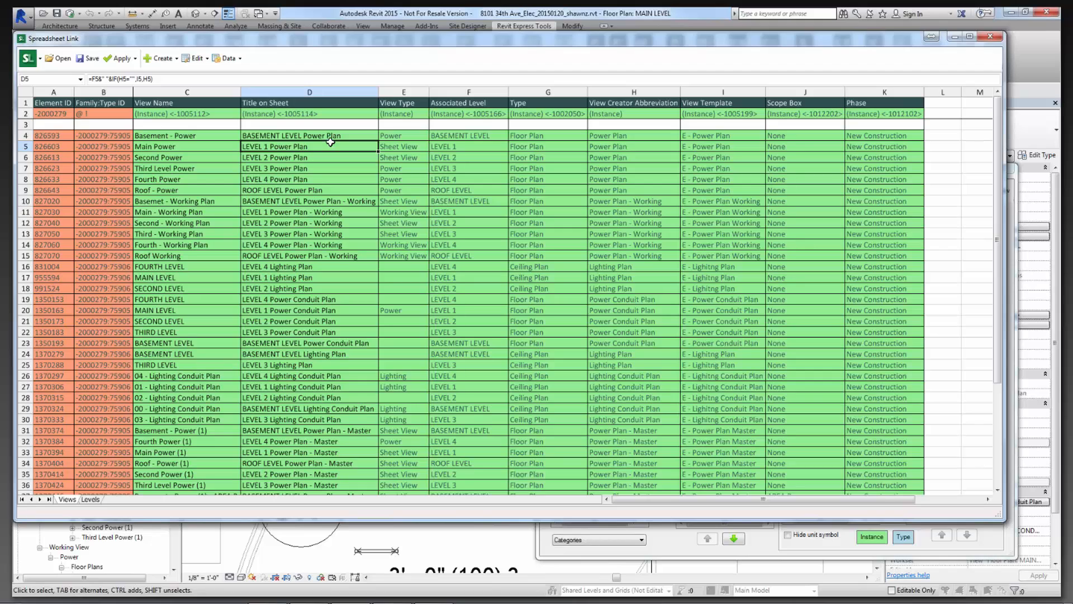
Try to convert the Title on Sheet in D4 to uppercase by wrapping its whole formula in ucase().
click(327, 137)
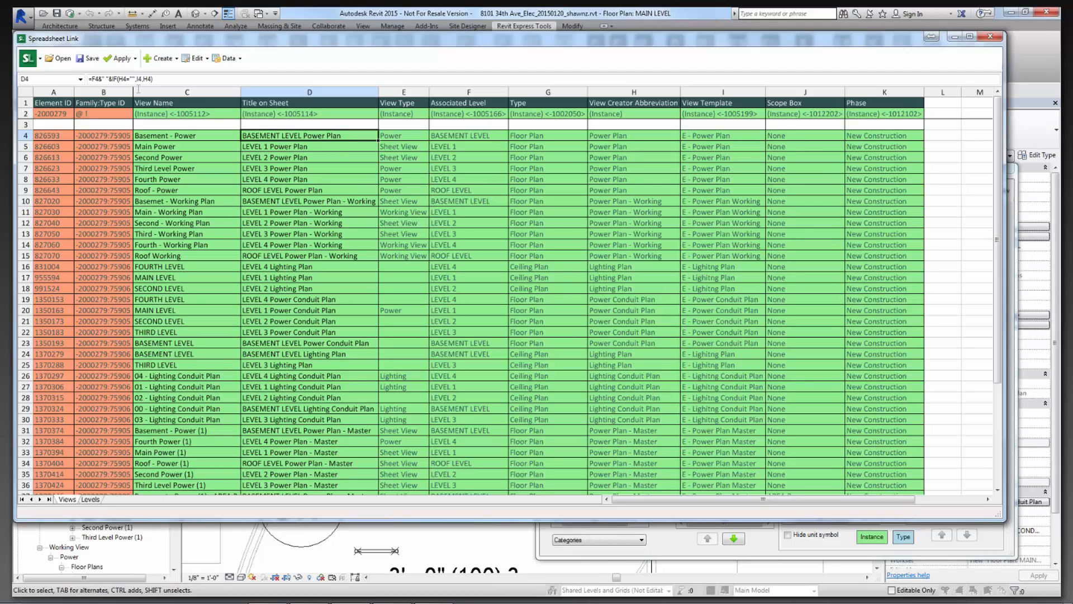
click(90, 78)
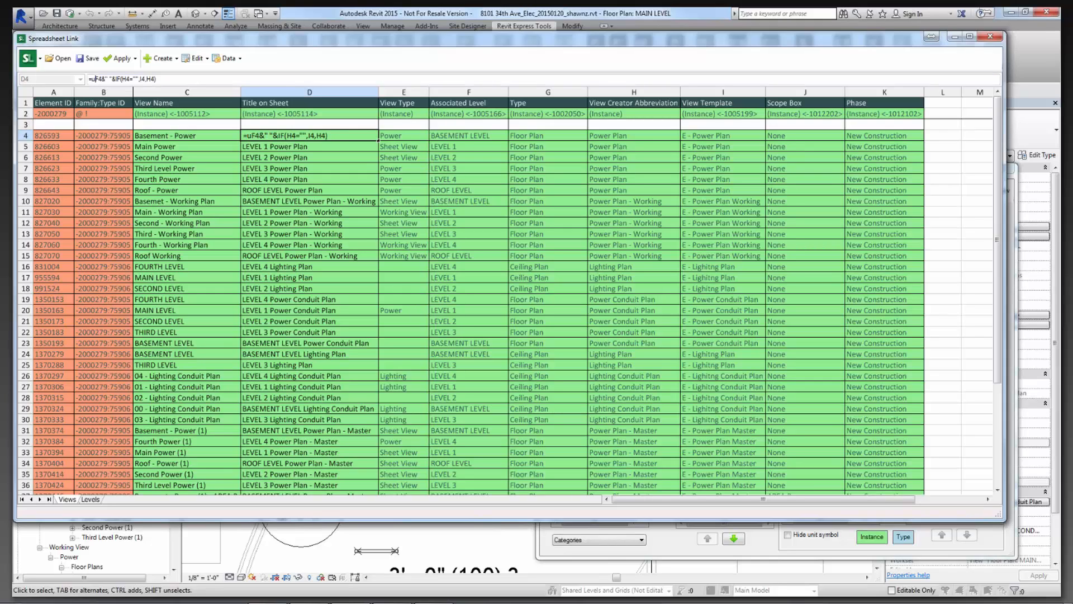
text(ucase()
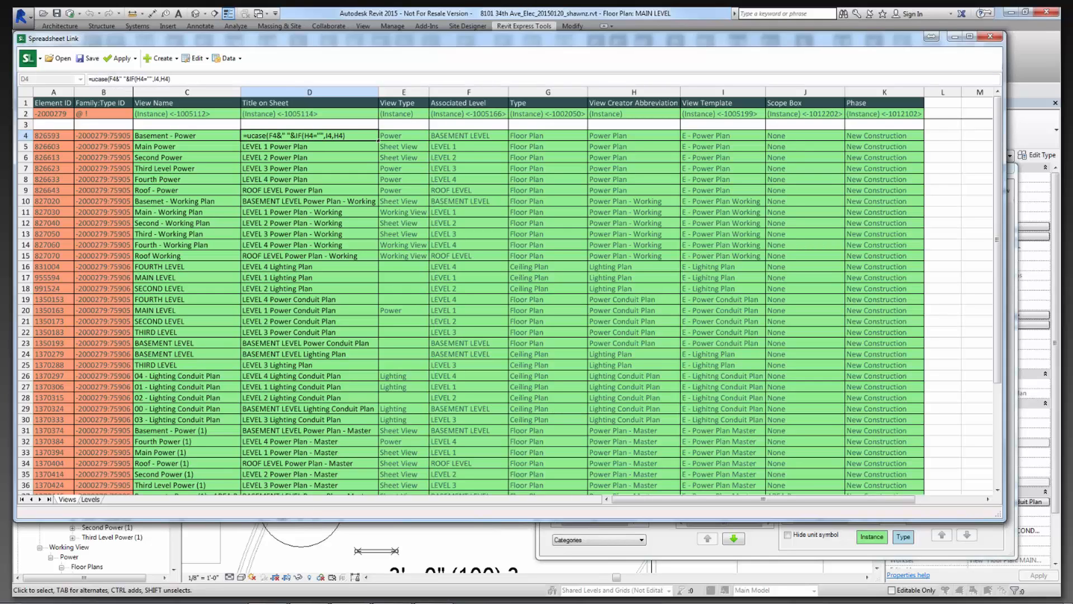
click(193, 80)
text())
key(Return)
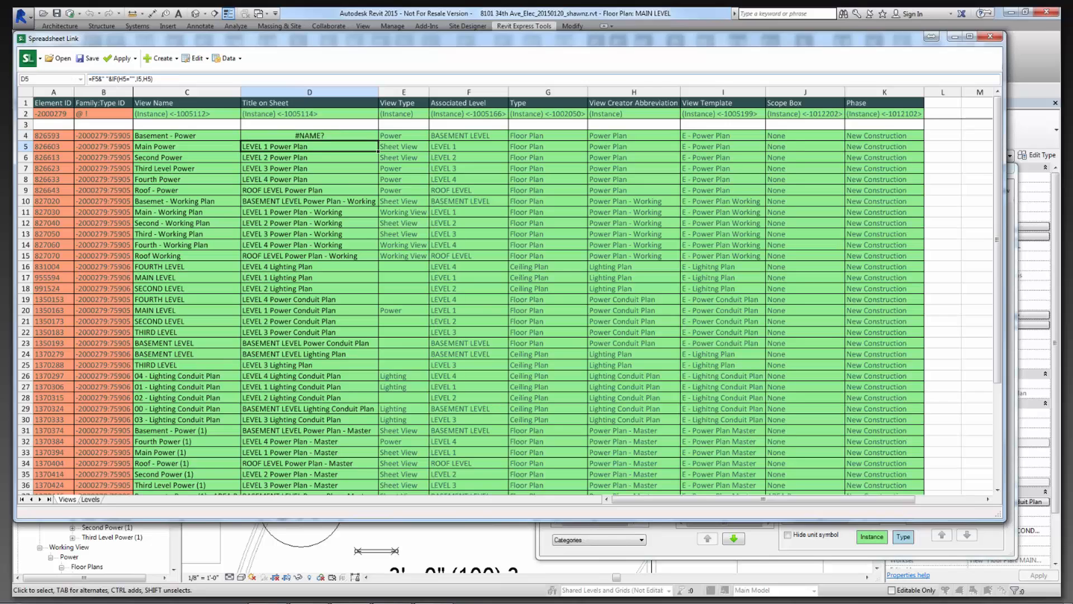
Replace ucase with upper in the Title on Sheet formula in D4, giving =upper(F4&" "&IF(H4="",I4,H4)).
click(244, 138)
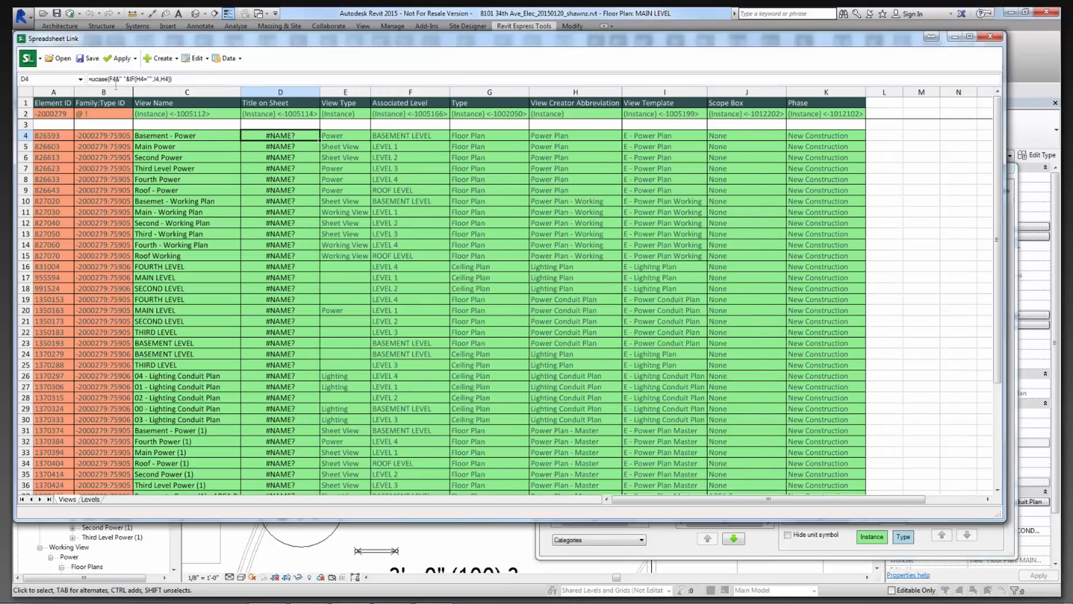
click(108, 78)
key(BackSpace)
key(BackSpace)
key(BackSpace)
key(BackSpace)
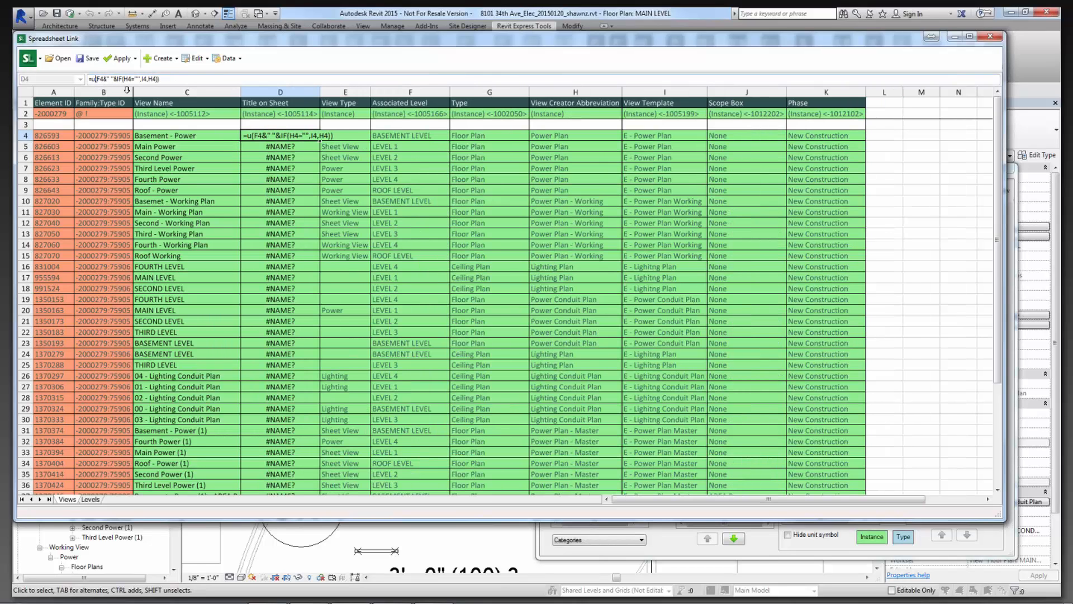
text(pper)
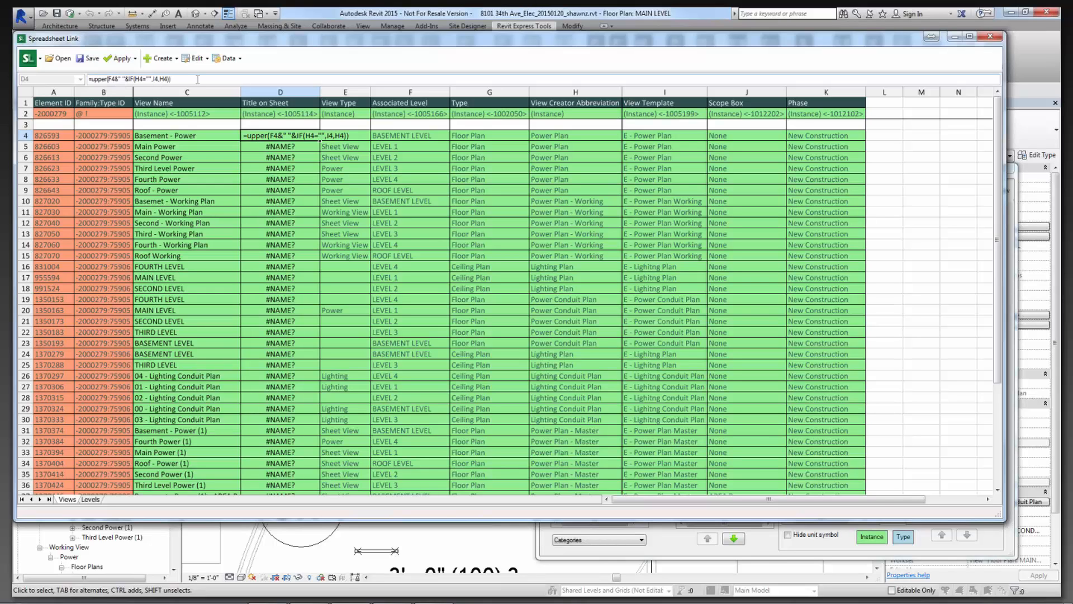
key(Return)
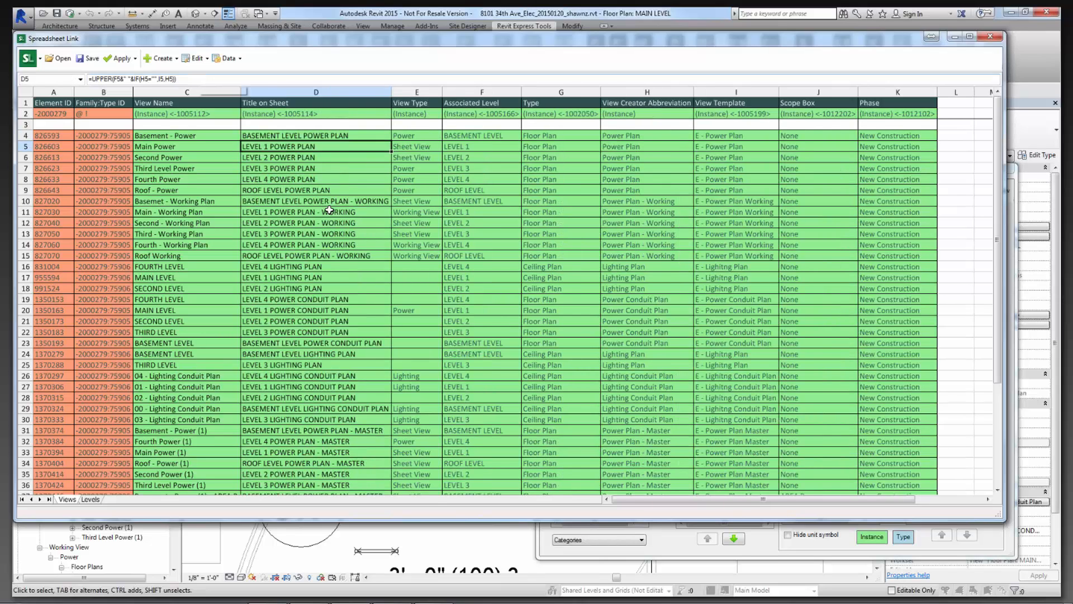
Review the calculated sheet titles down the Title on Sheet column and the View Template value in row 4.
click(330, 138)
click(331, 148)
scroll(319, 402, down, 1)
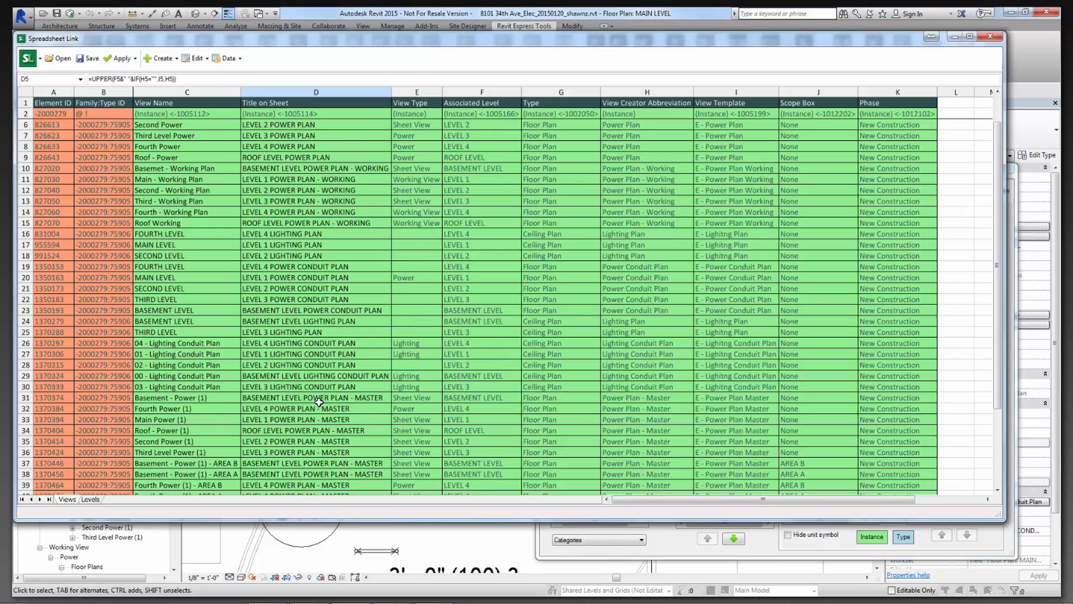
scroll(316, 336, up, 1)
click(309, 136)
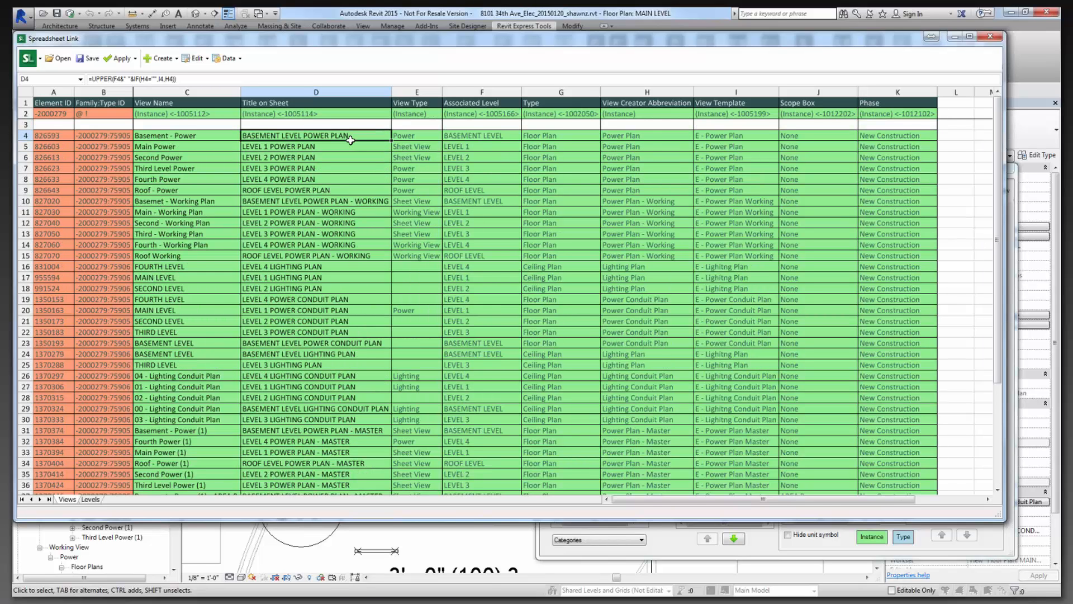
click(300, 149)
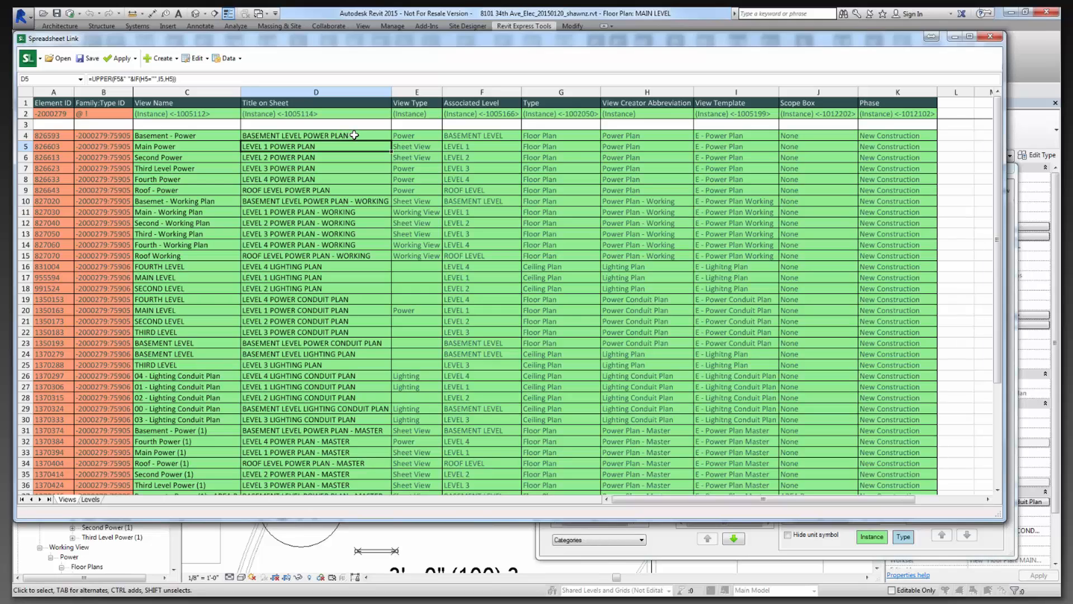
click(750, 134)
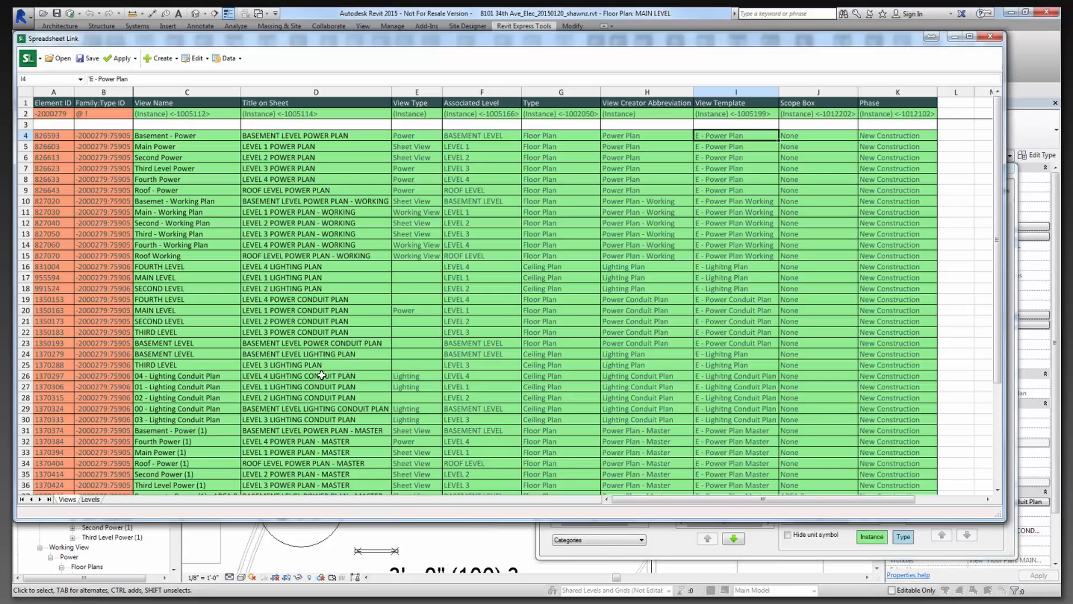
After checking the Levels sheet, begin the View Name formula in C4 with level and abbreviation: =F4&" - "&H4.
click(219, 138)
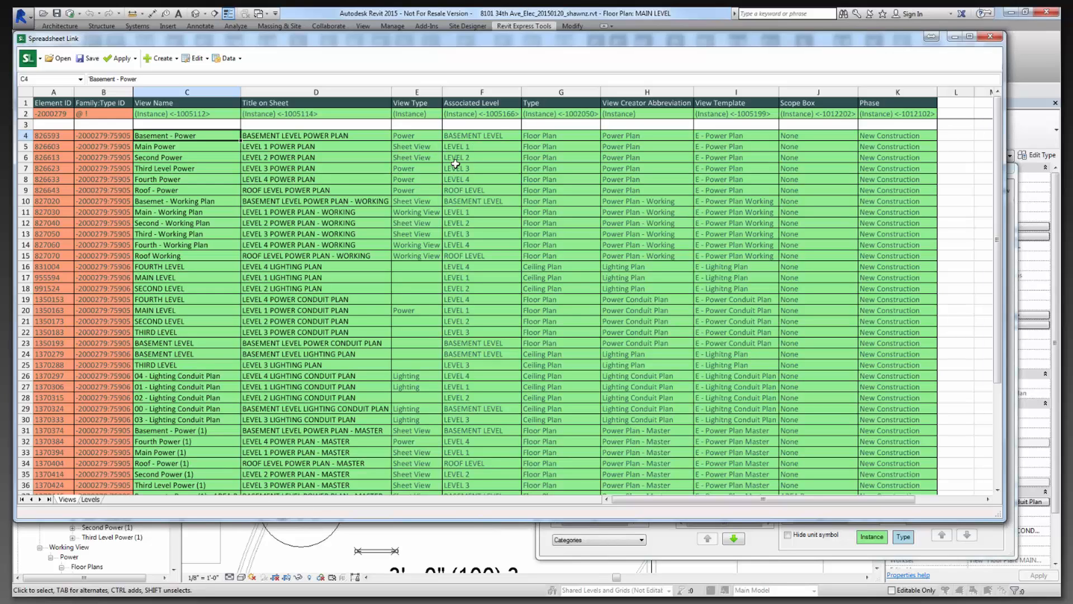
click(92, 500)
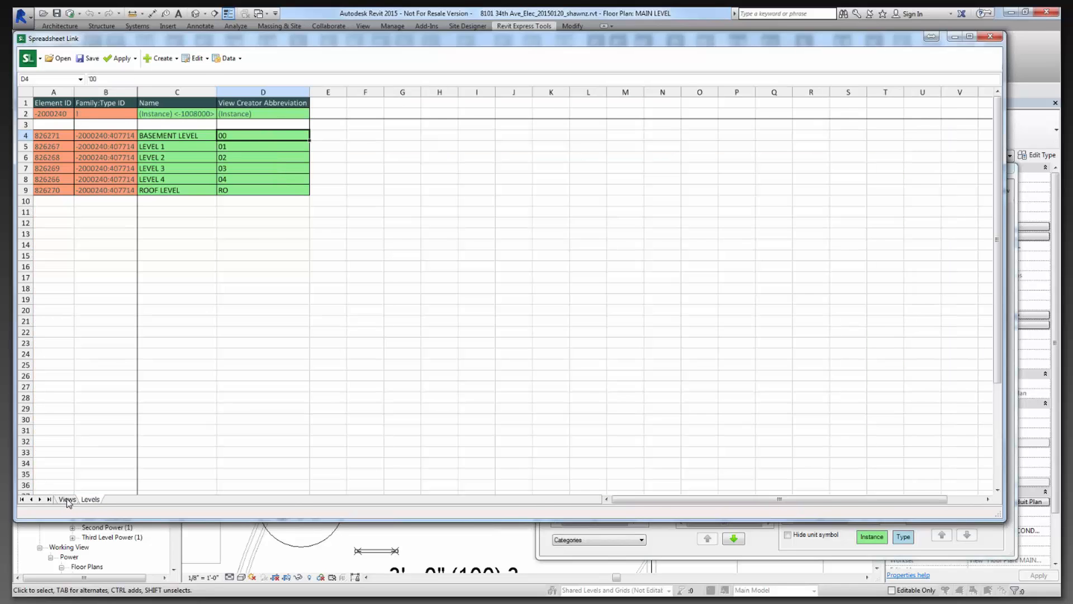
click(66, 498)
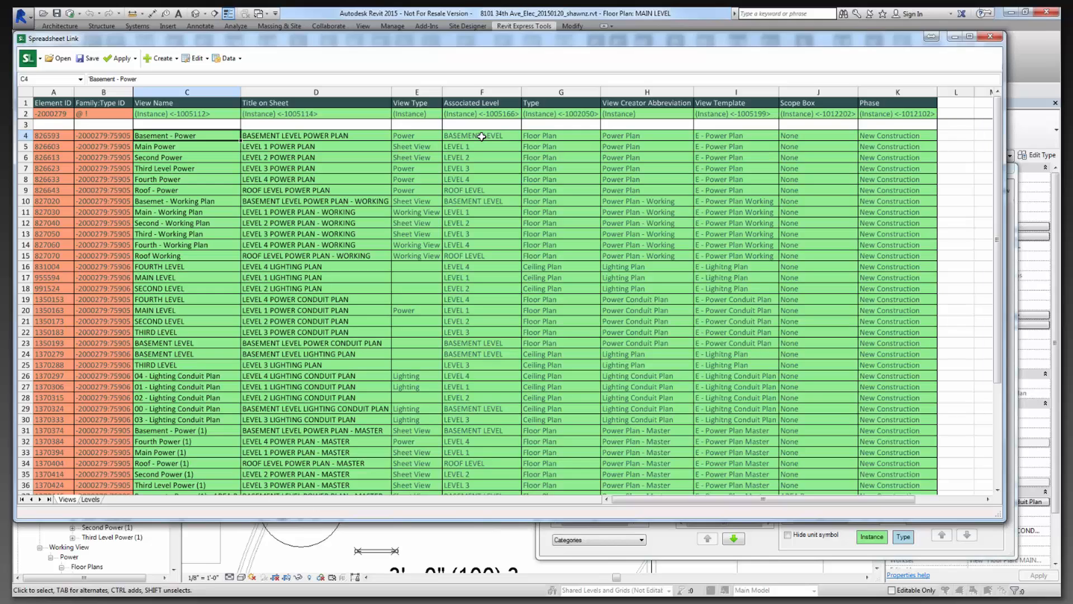
text(=)
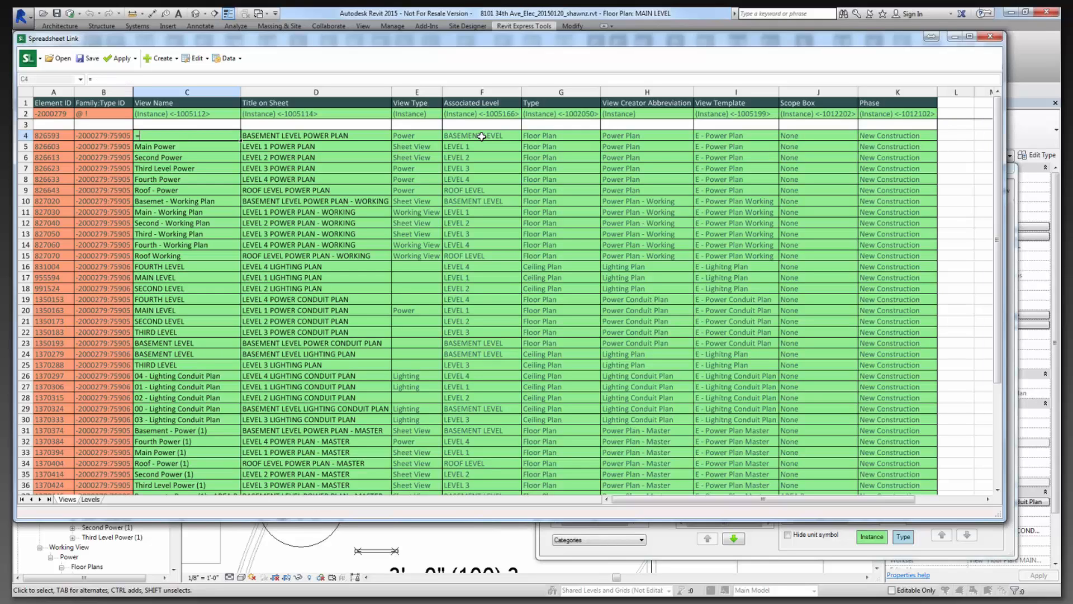
click(482, 136)
text(&")
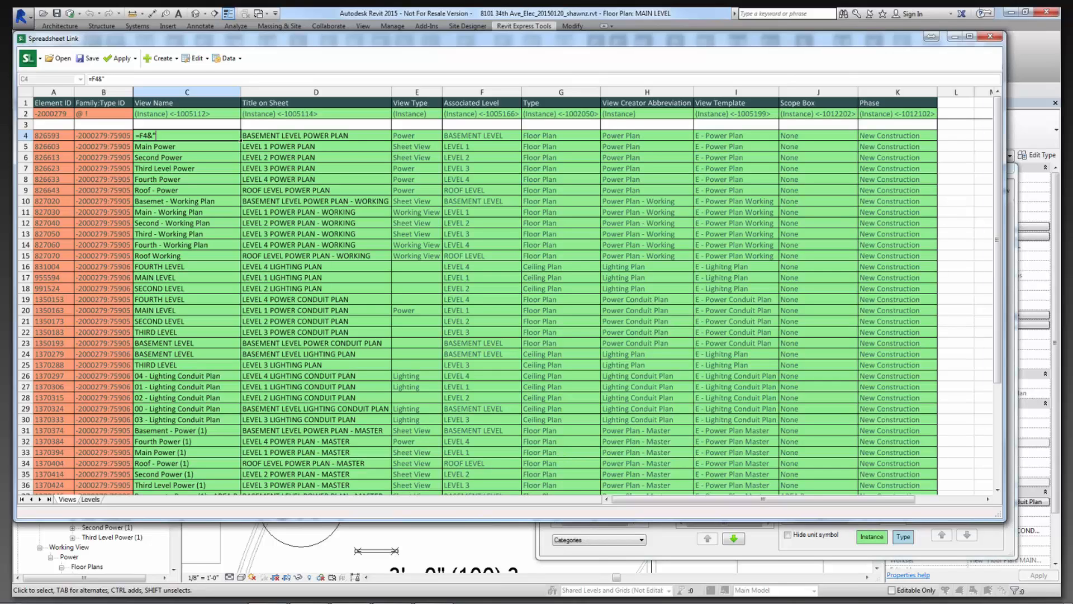
text( - ")
double_click(143, 136)
key(End)
text(&)
click(632, 134)
Append the Scope Box to the C4 formula behind a dash separator: &" - "&J4.
drag(170, 135, 183, 135)
click(186, 135)
text(&)
click(806, 134)
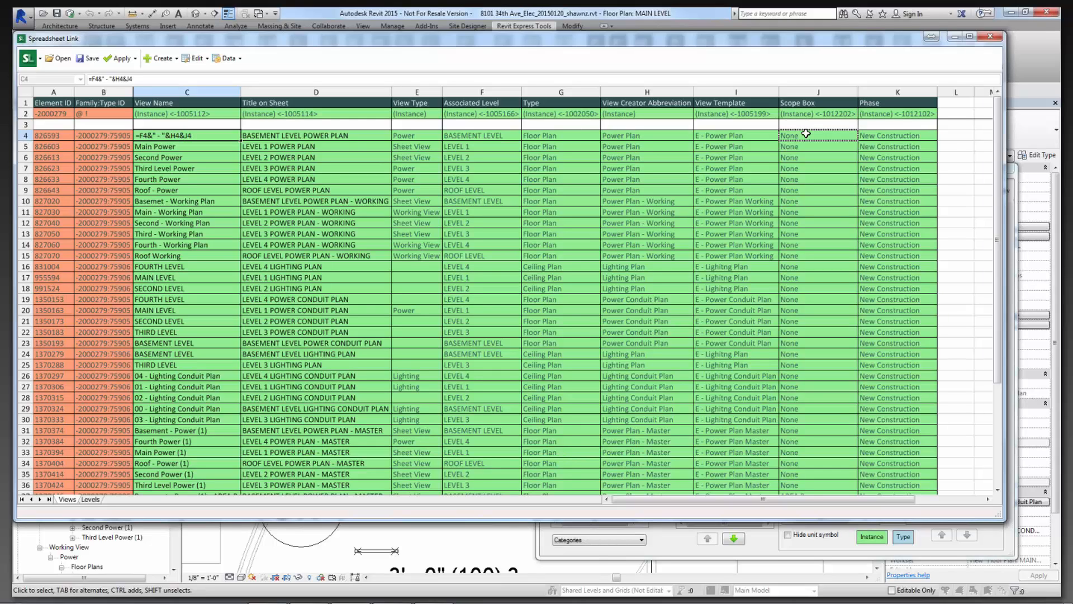
click(185, 136)
text("-)
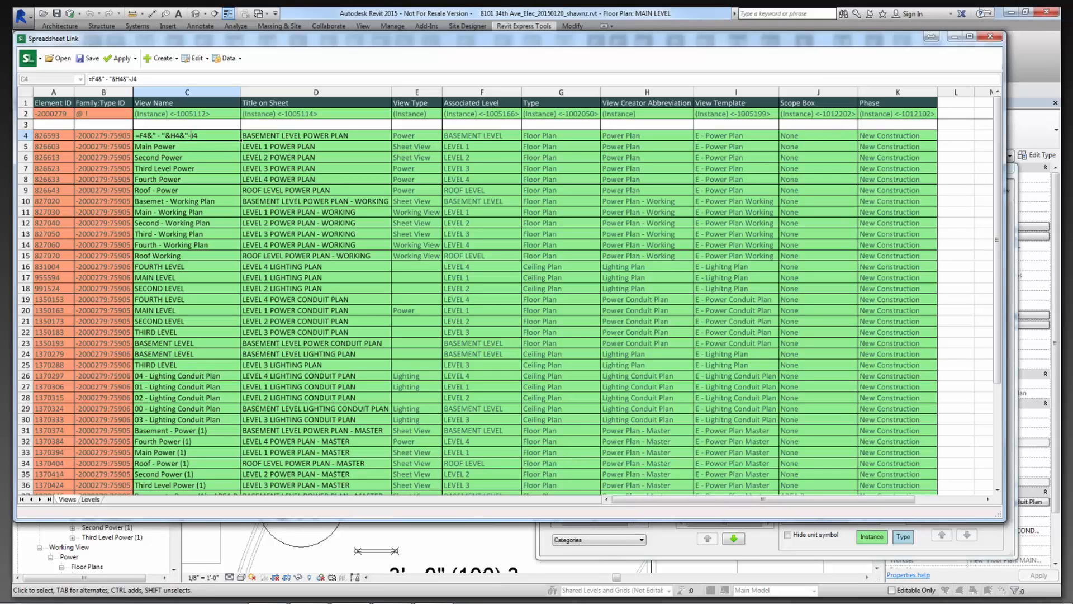
key(BackSpace)
text(- "&)
Append the Phase to the C4 formula with a copy of the same separator: &" - "&K4.
drag(179, 136, 204, 136)
key(ctrl+c)
key(End)
key(ctrl+v)
click(881, 137)
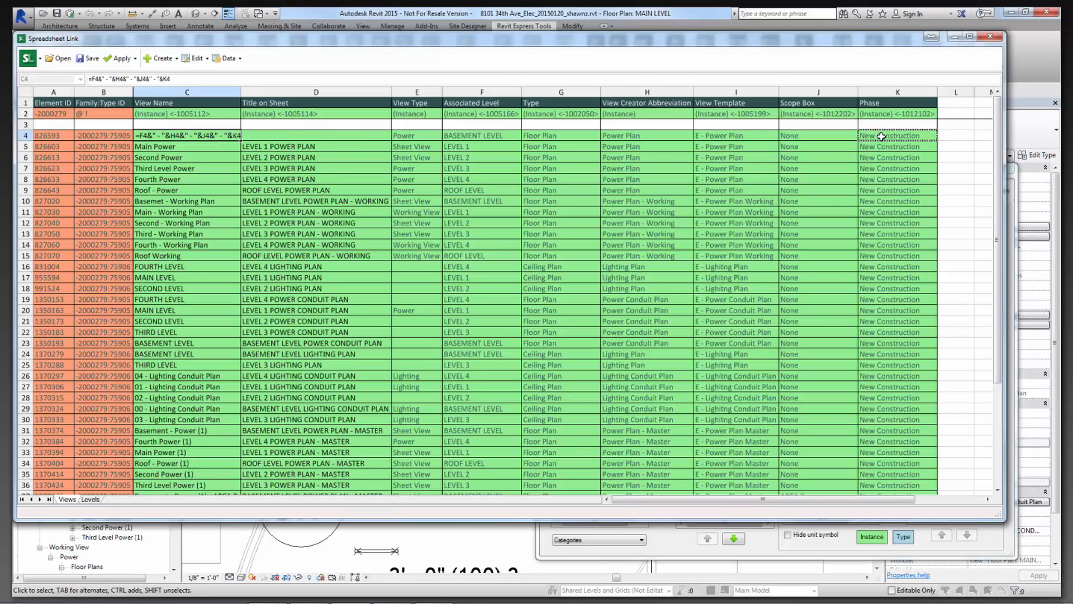
Replace the Phase reference ending the C4 formula with the start of a condition: if(K4="Existing"," - EXST".
double_click(143, 135)
double_click(175, 135)
double_click(207, 136)
double_click(236, 135)
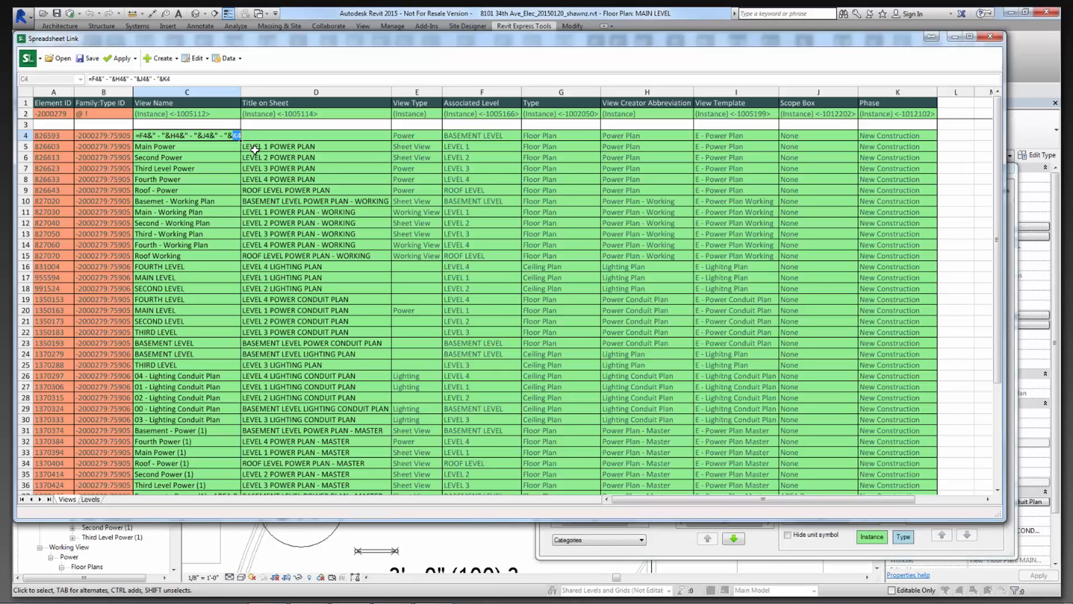
text(if()
click(870, 137)
text(="Existing")
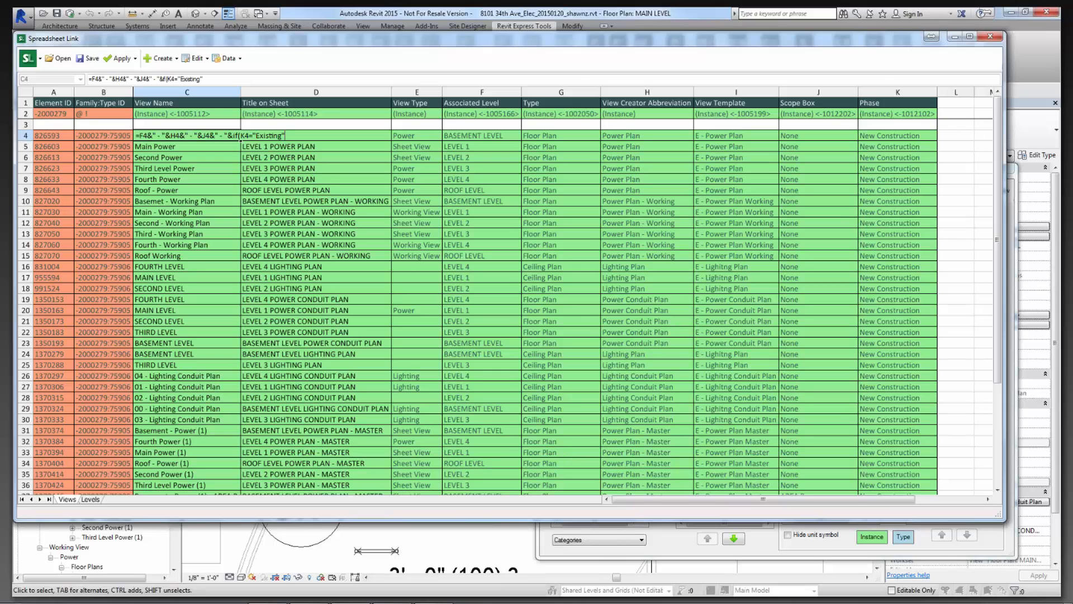
text(," - EXST)
Remove the separator before the Phase condition in C4 and finish the formula with an empty string for other phases.
drag(215, 136, 225, 136)
right_click(226, 137)
key(Escape)
key(Delete)
key(Delete)
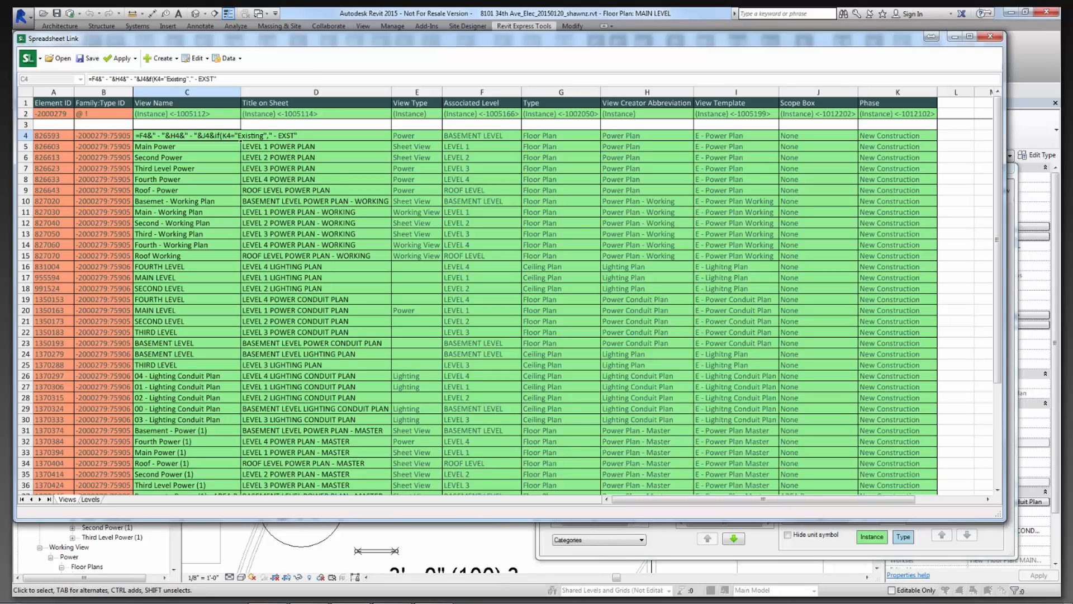
text(""))
key(Return)
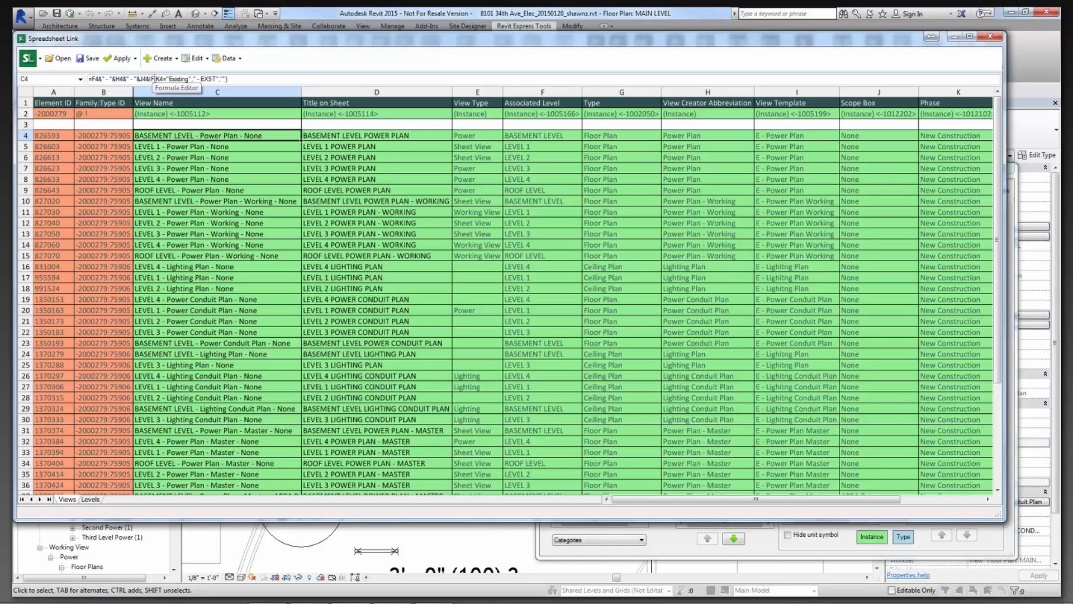
Replace the Scope Box reference in the C4 formula with the start of a condition: if(J4="None".
click(155, 78)
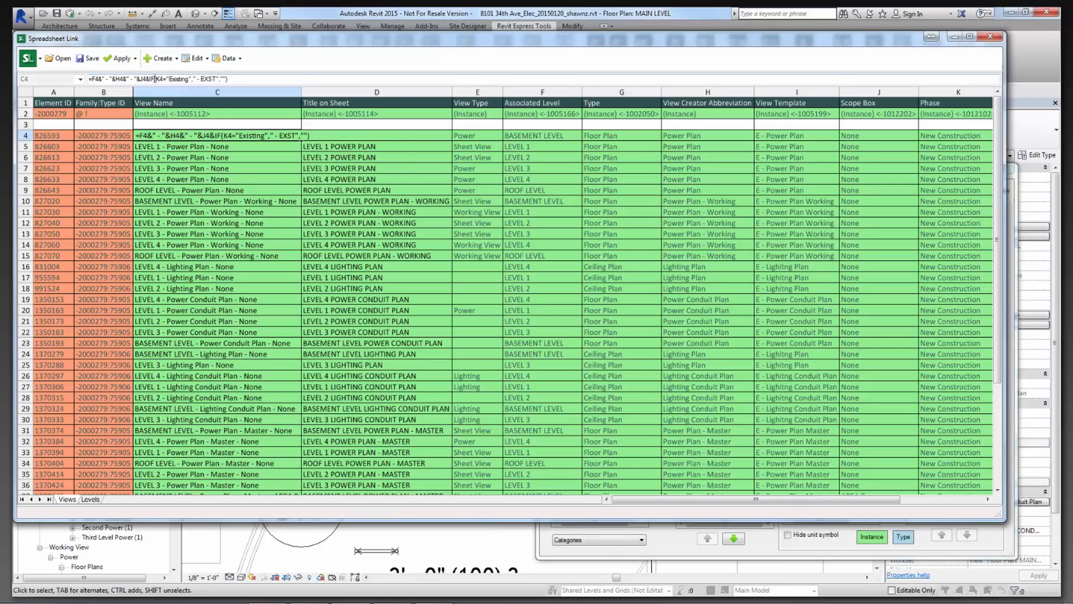
drag(172, 78, 177, 79)
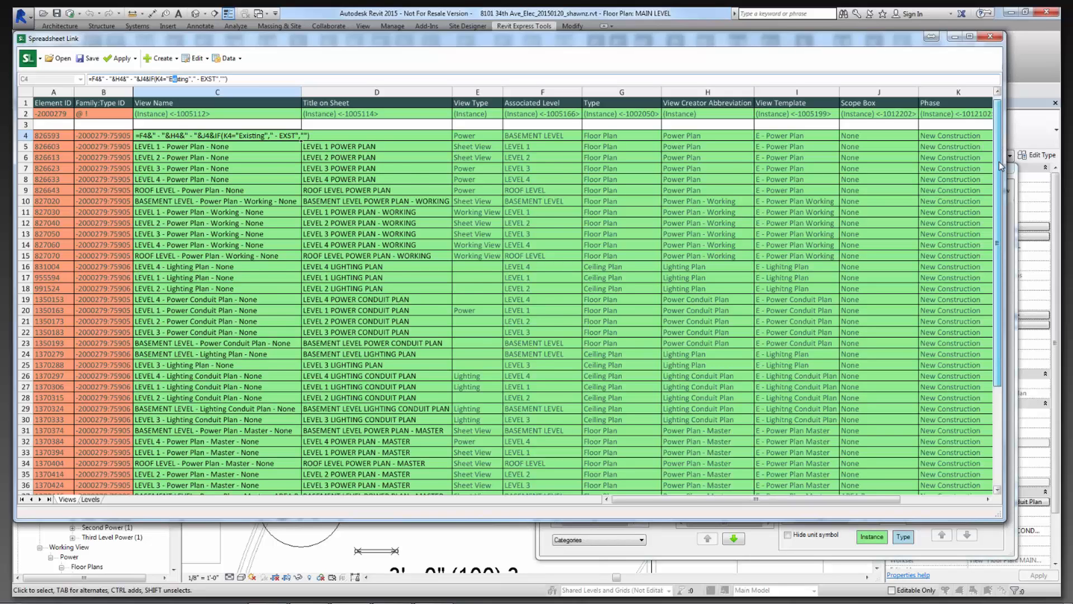
scroll(866, 361, down, 4)
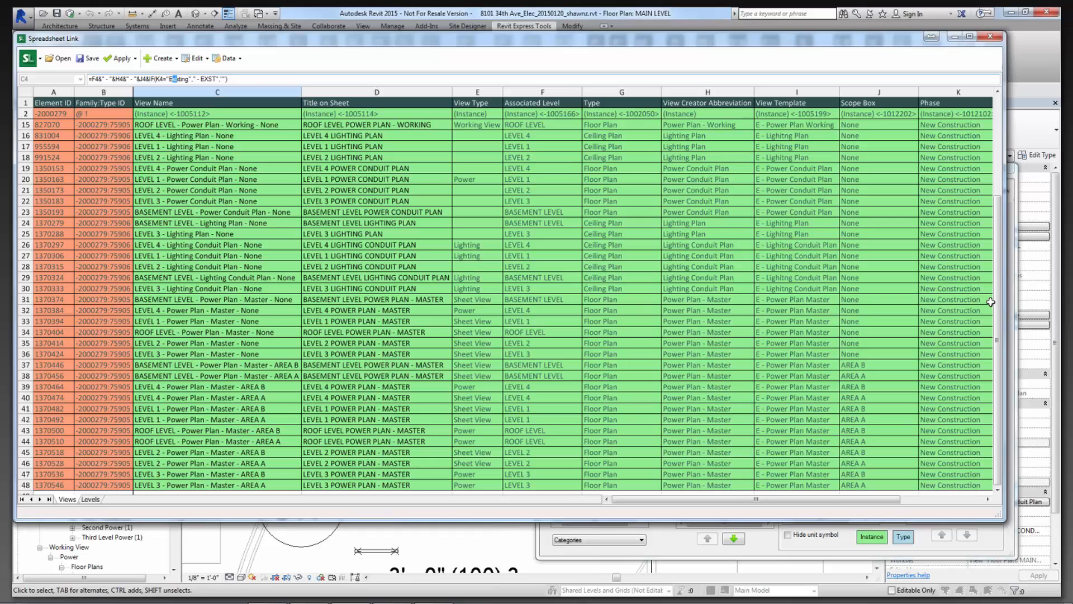
scroll(998, 269, up, 4)
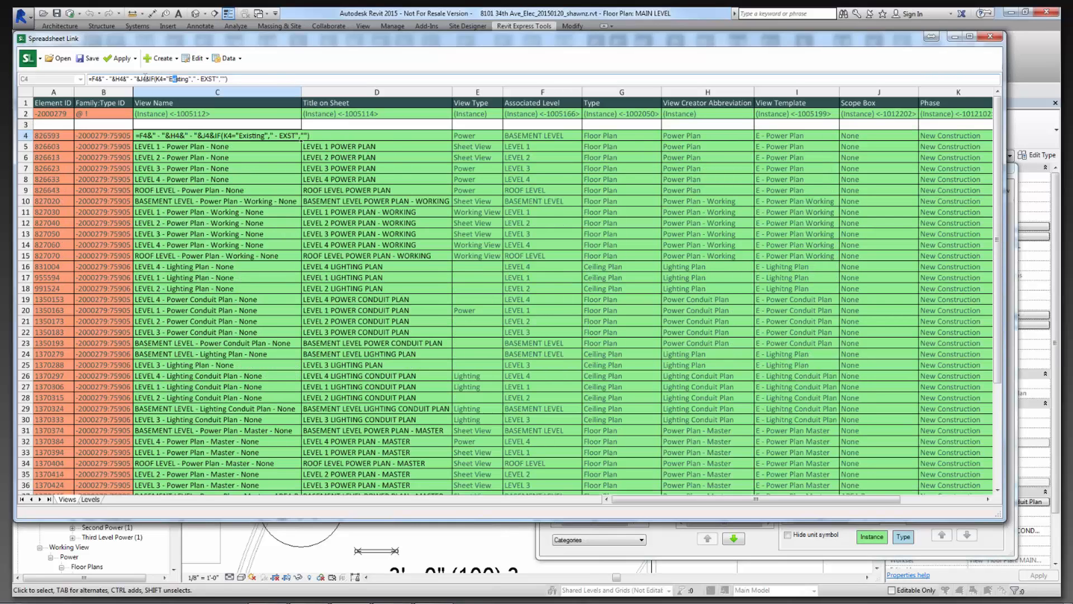
double_click(144, 79)
text(if)
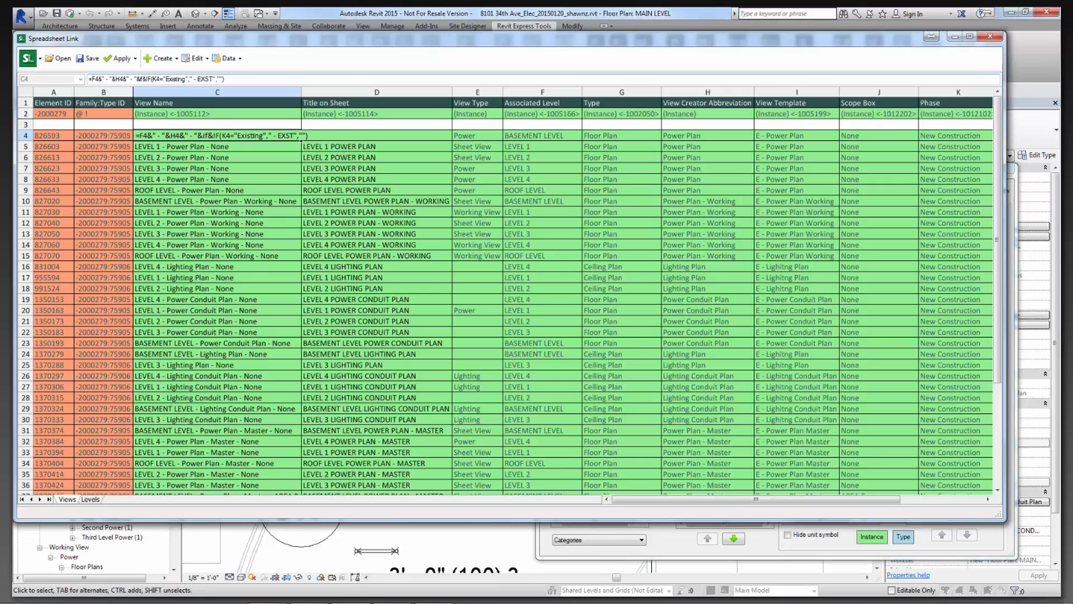
text(()
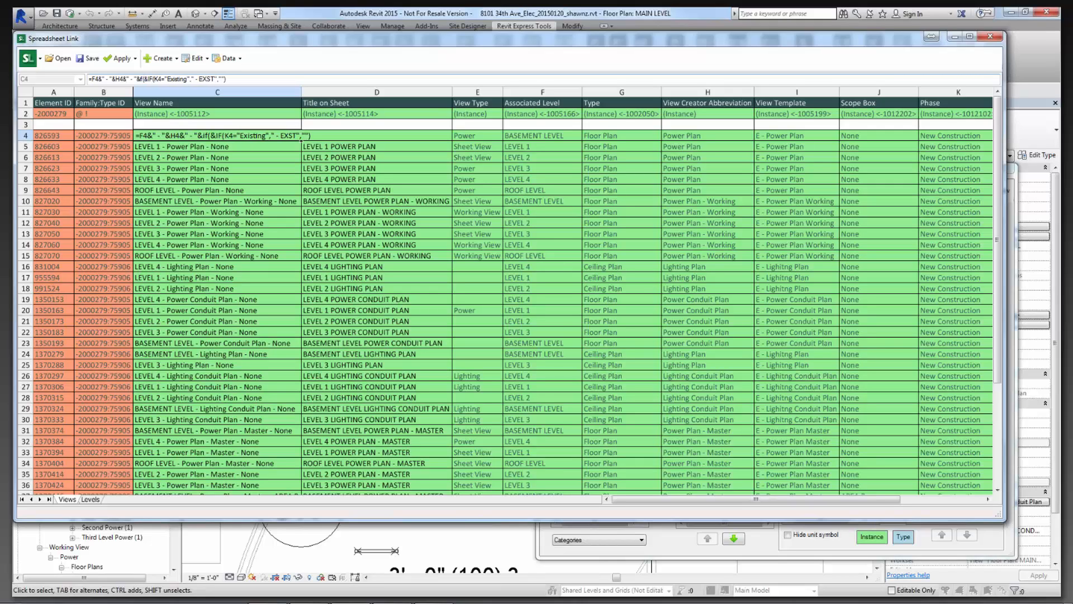
click(864, 135)
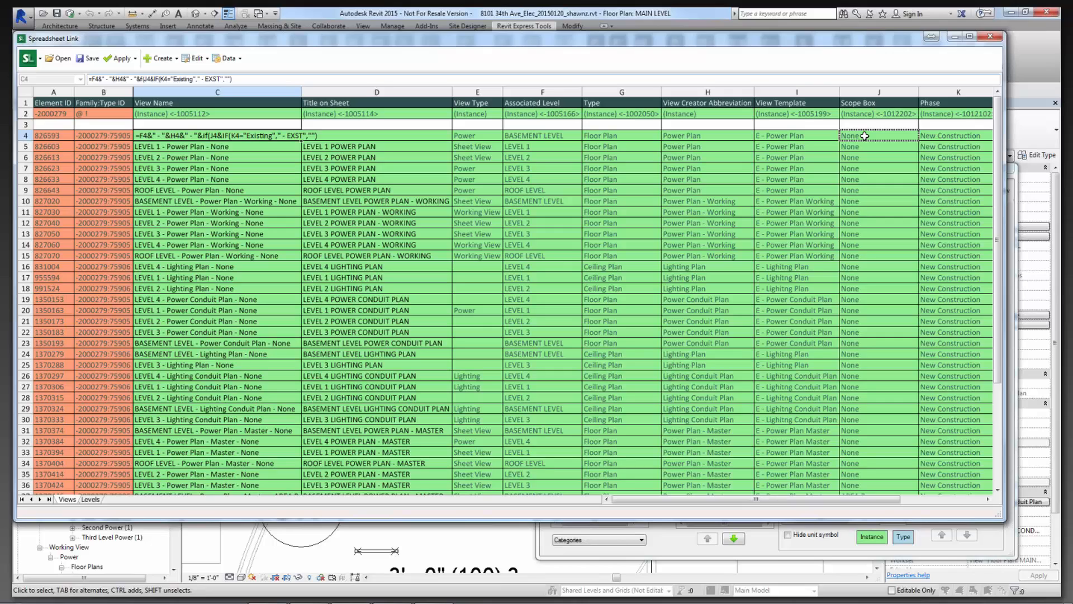
click(152, 79)
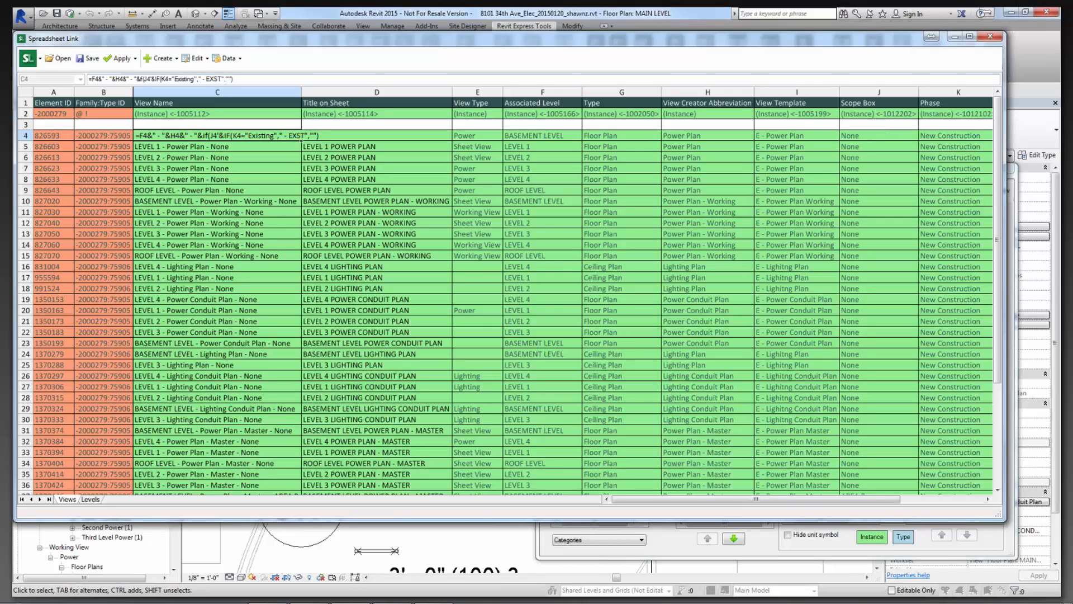
key(Delete)
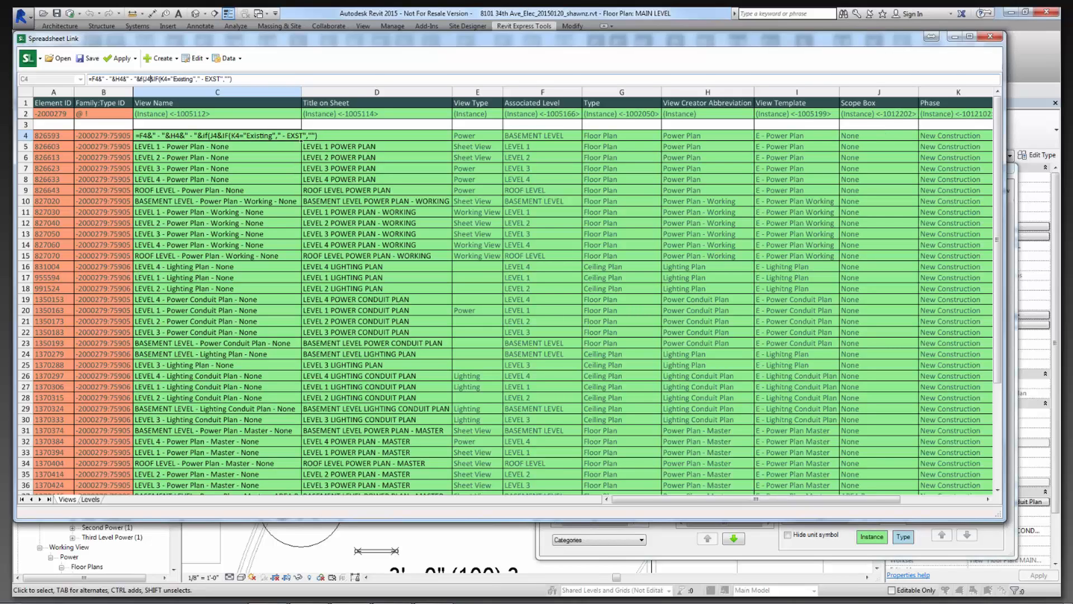
text(="None")
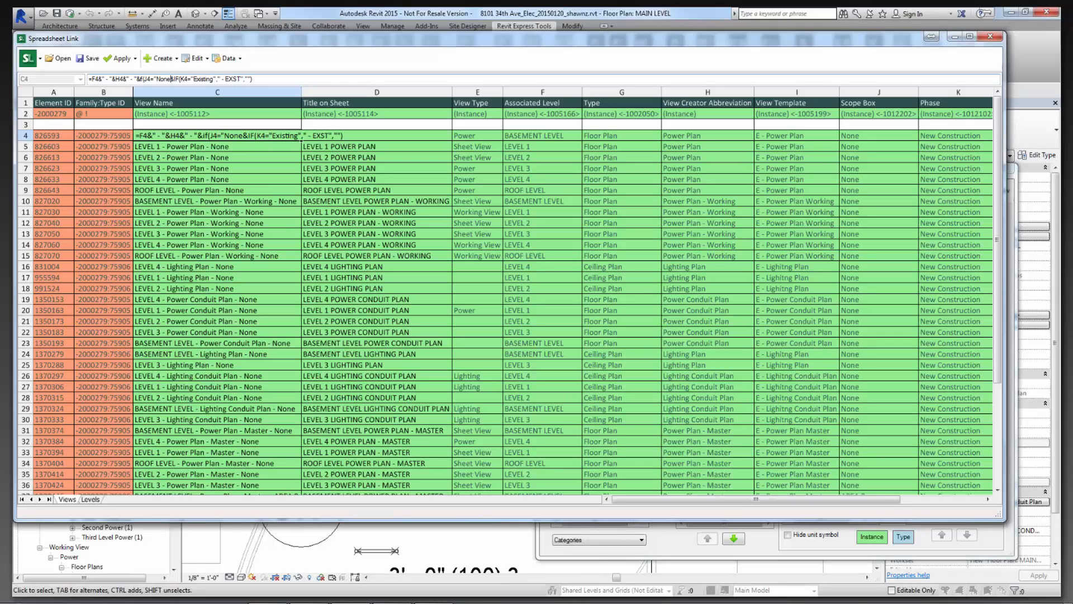
Complete the Scope Box condition in the C4 formula with an empty string for "None" and " - "&J4 for other values.
text(,)
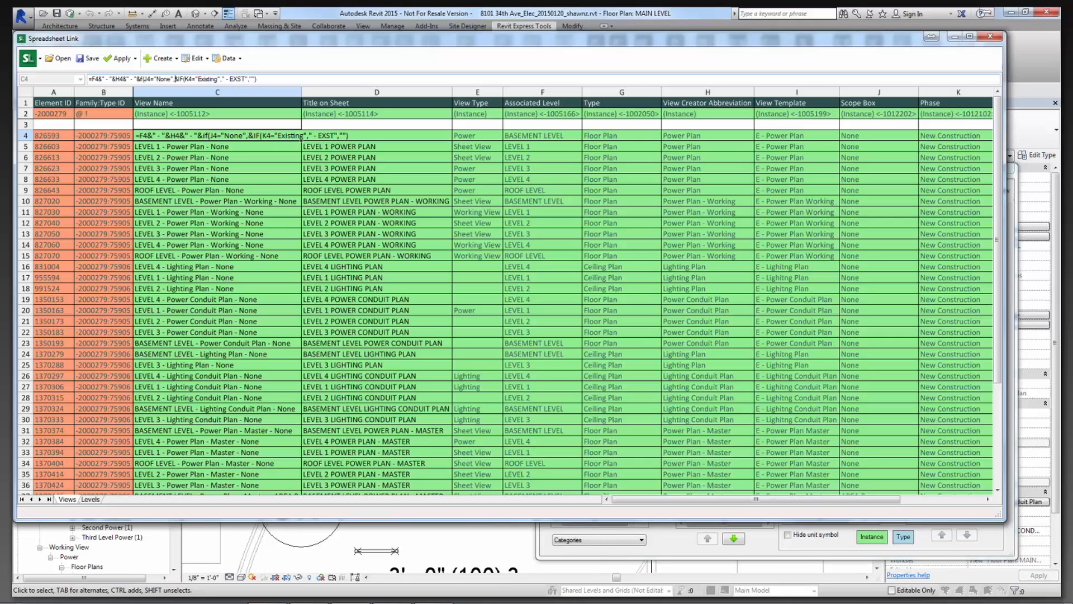
text("")
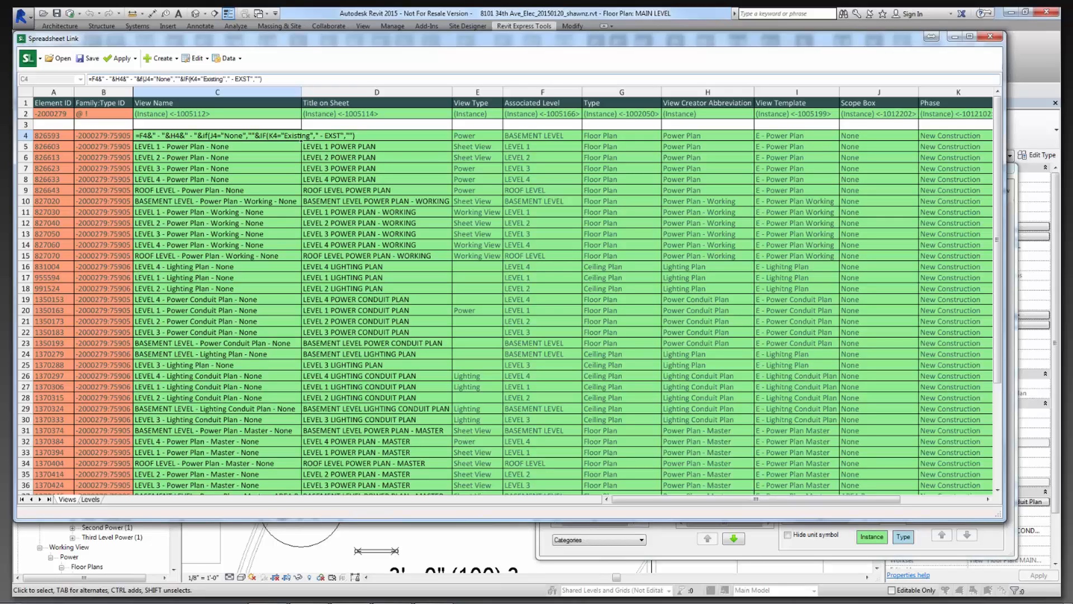
text(,)
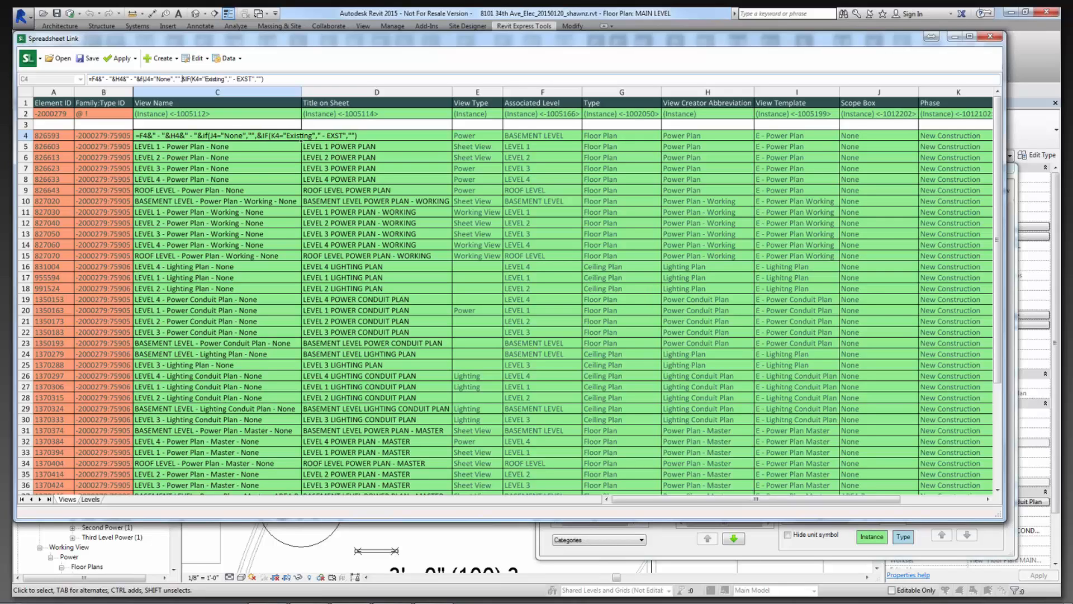
text(")
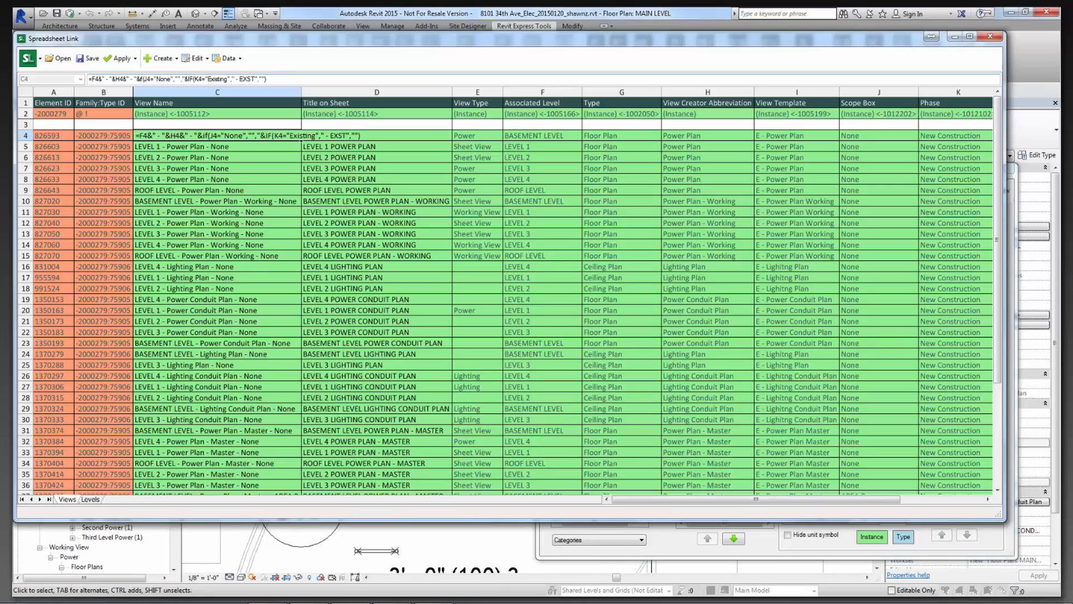
text( -)
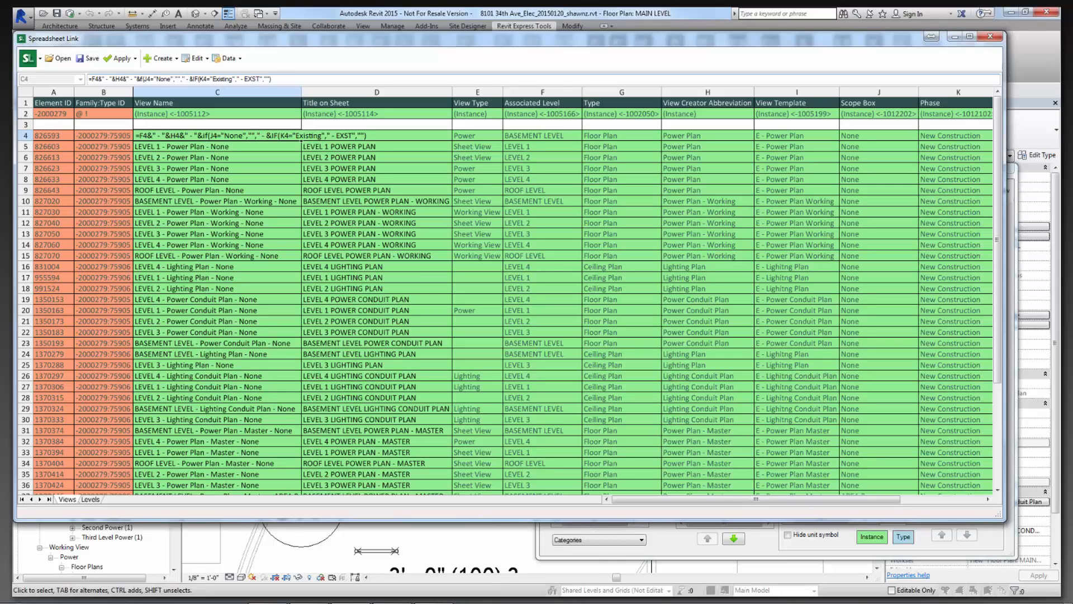
text( ")
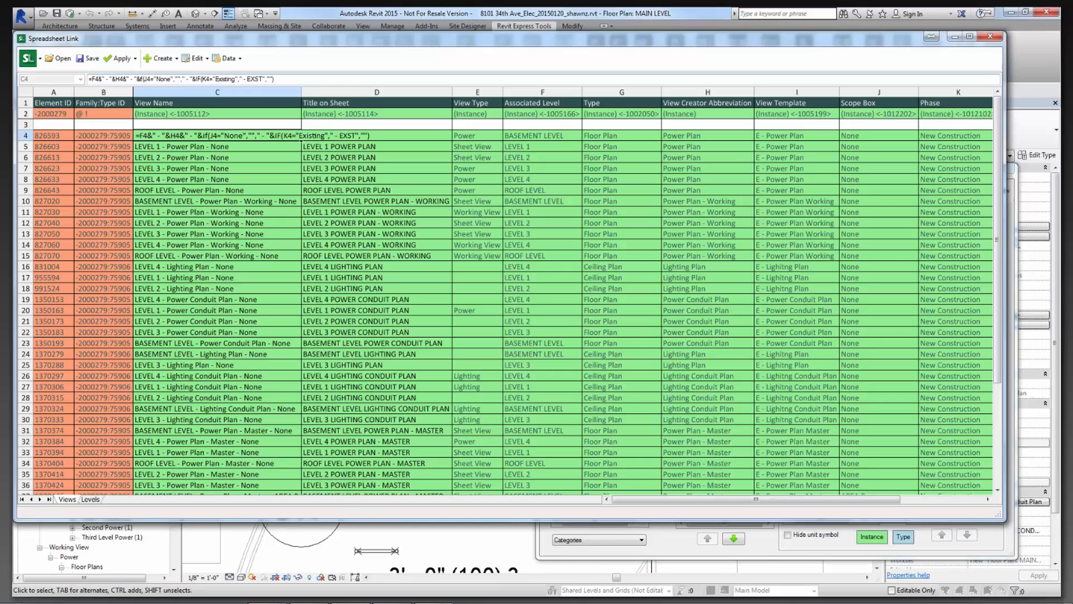
text(&)
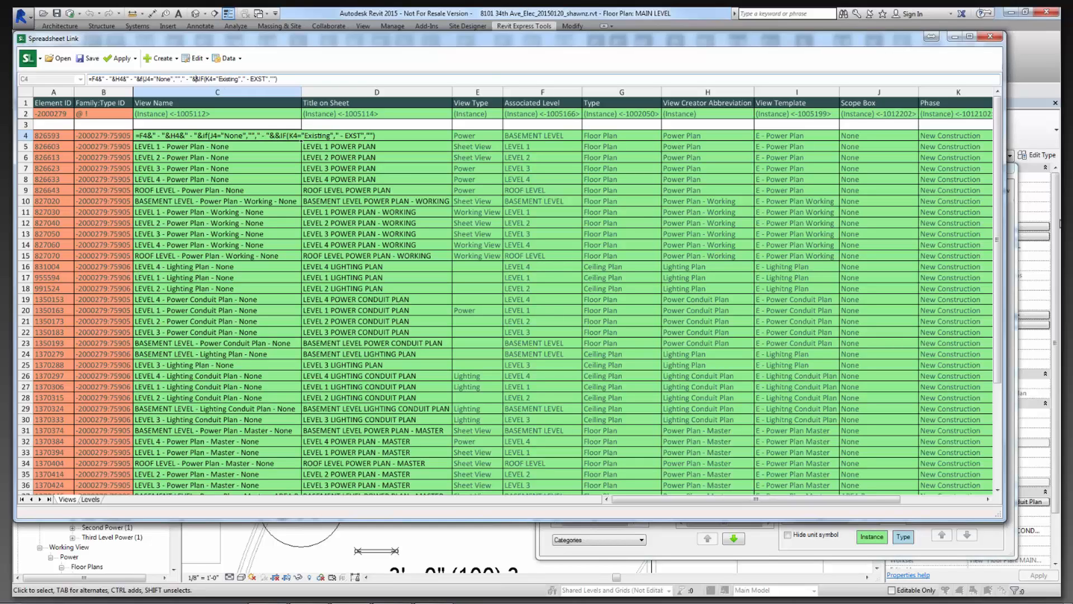
click(880, 137)
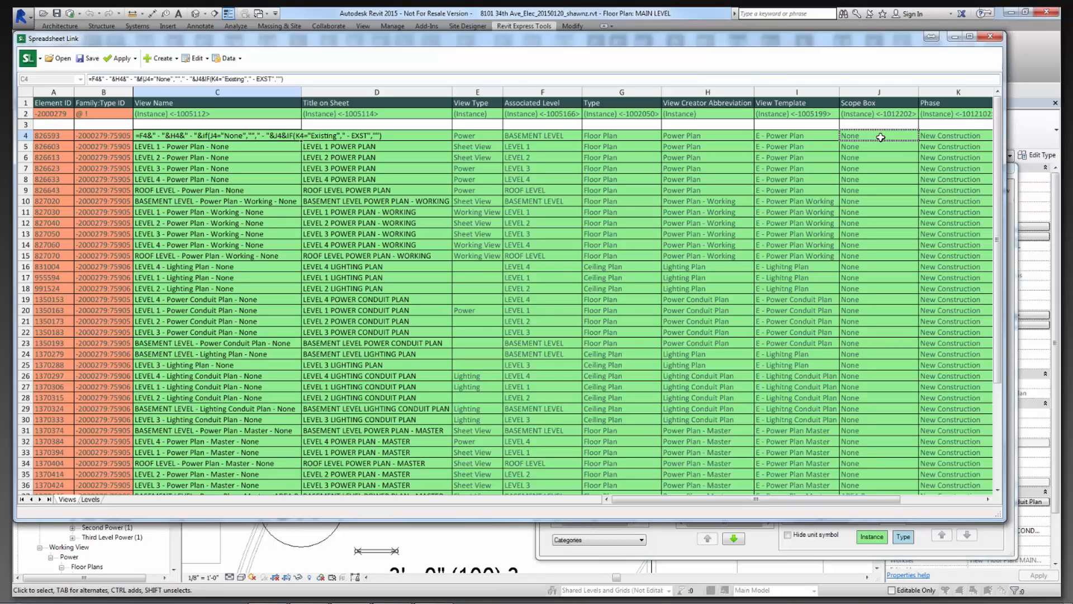
text())
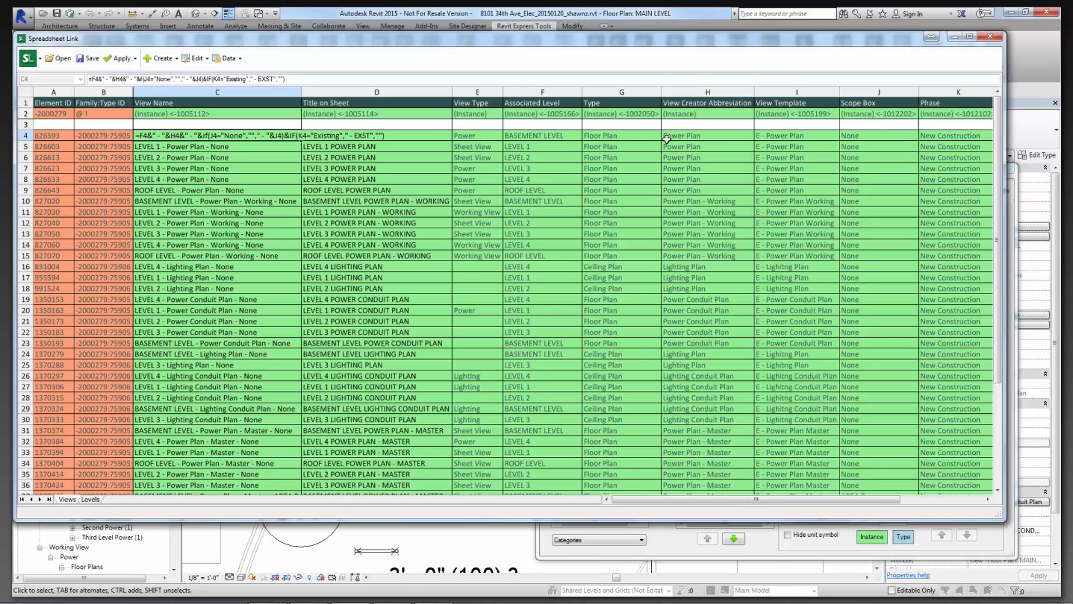
Remove the " - " separator before the Scope Box condition in C4, set the condition off with spaces and commit the formula.
drag(126, 79, 139, 79)
key(BackSpace)
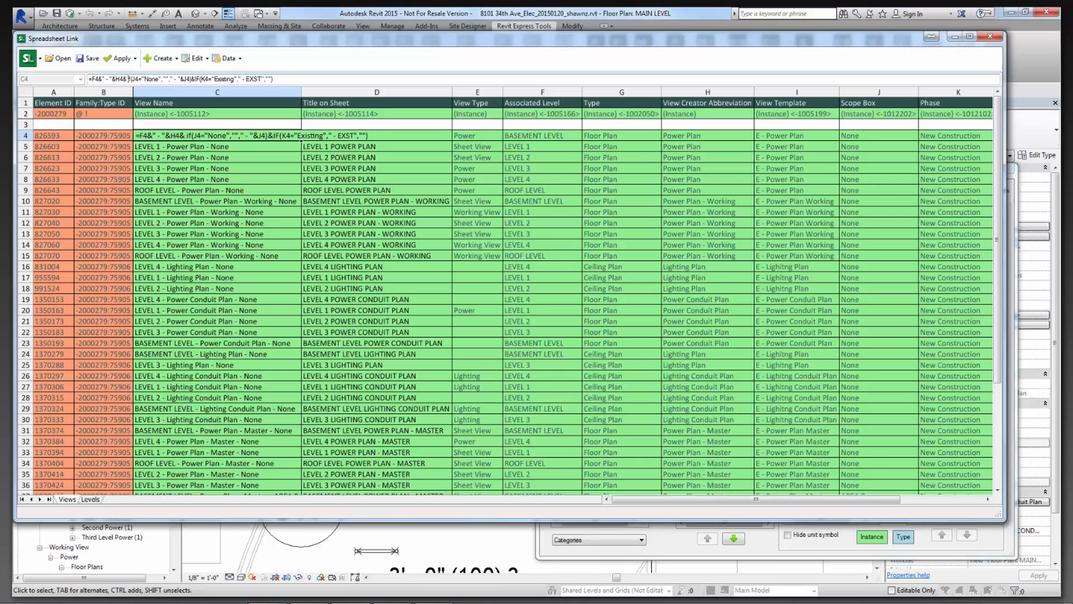
click(195, 79)
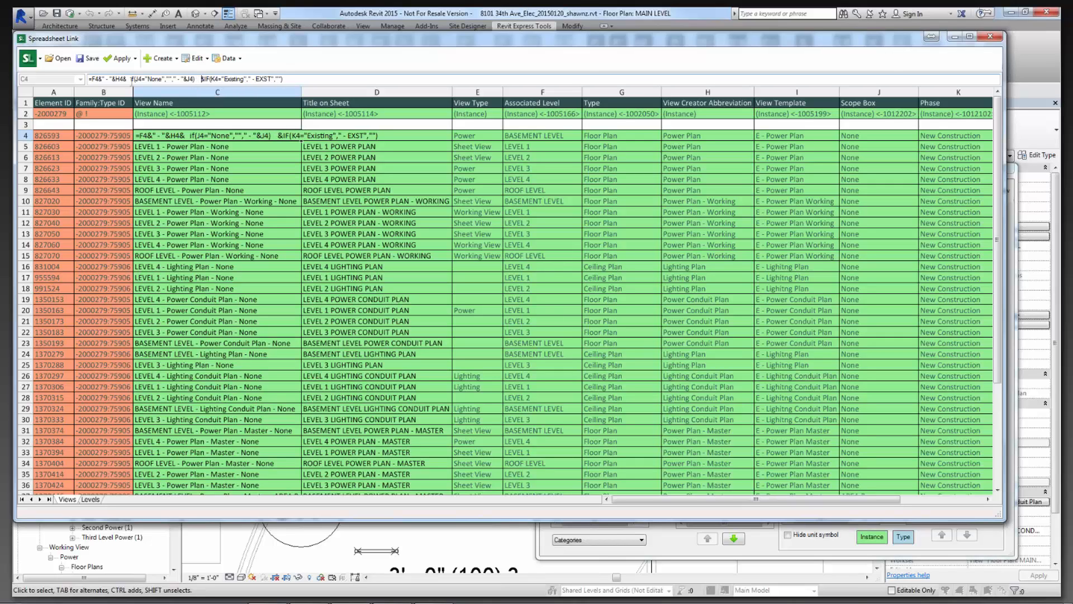
drag(134, 79, 173, 78)
drag(173, 79, 185, 79)
double_click(191, 79)
drag(204, 79, 286, 79)
click(287, 79)
key(Return)
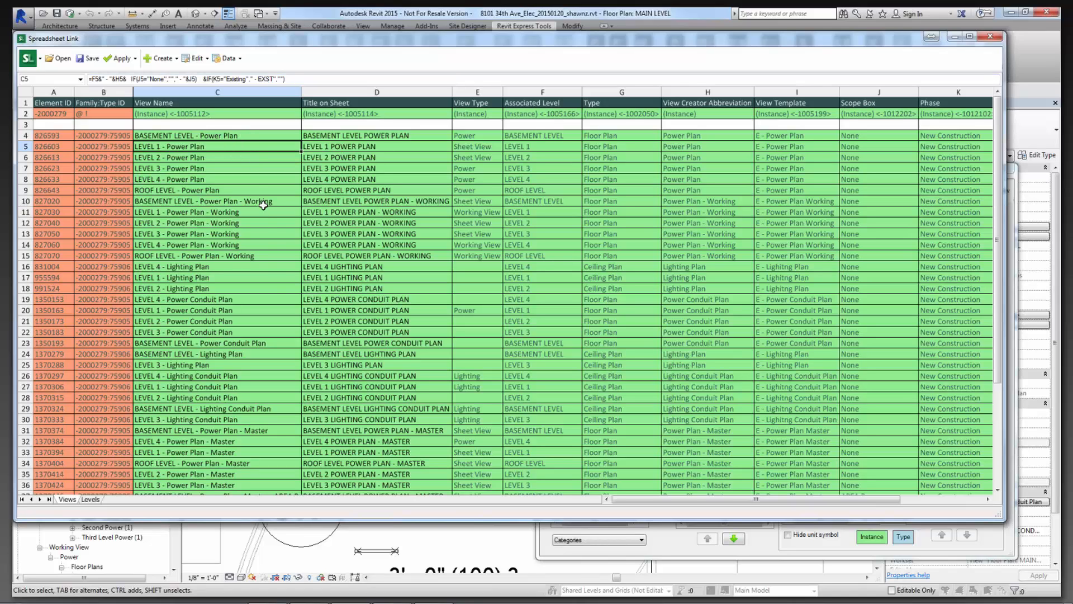
Check the recalculated view names, and delete the surplus spaces before and after the Scope Box condition in the C4 formula.
scroll(270, 349, down, 1)
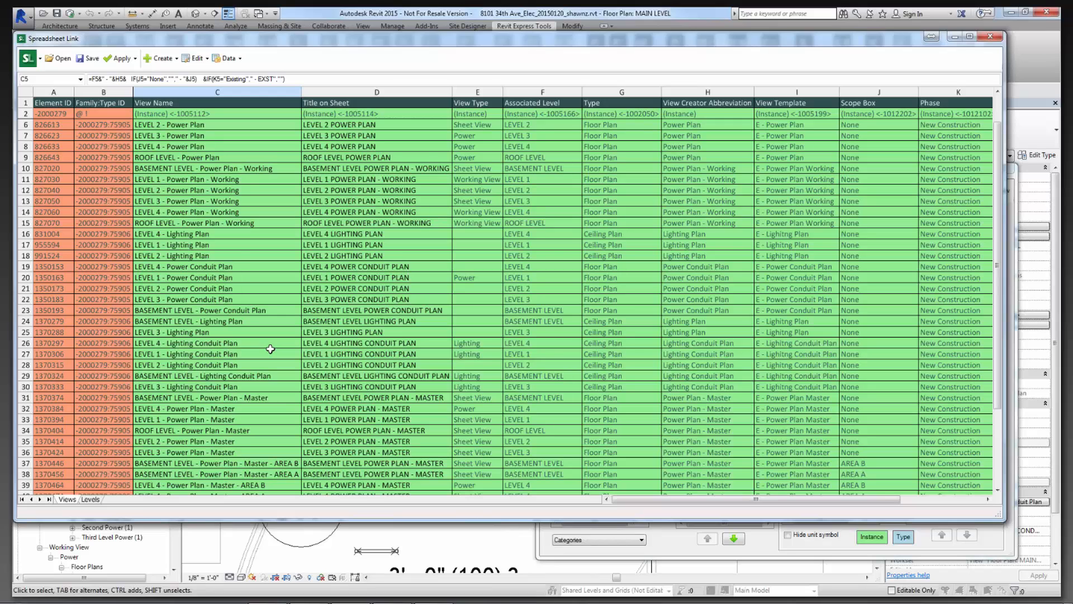
scroll(270, 349, down, 2)
scroll(290, 378, down, 1)
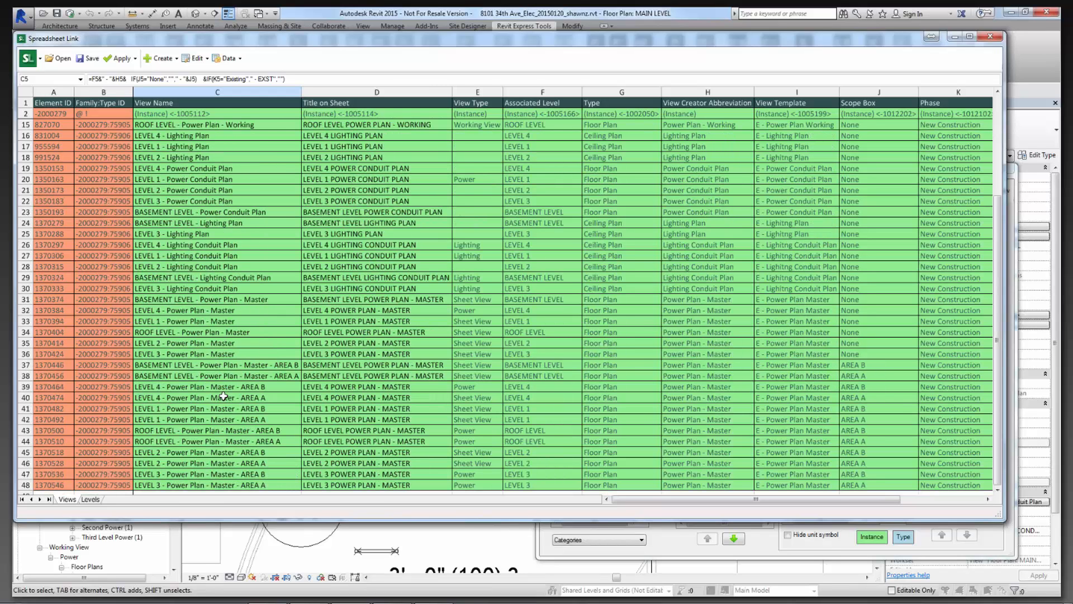
scroll(245, 415, up, 1)
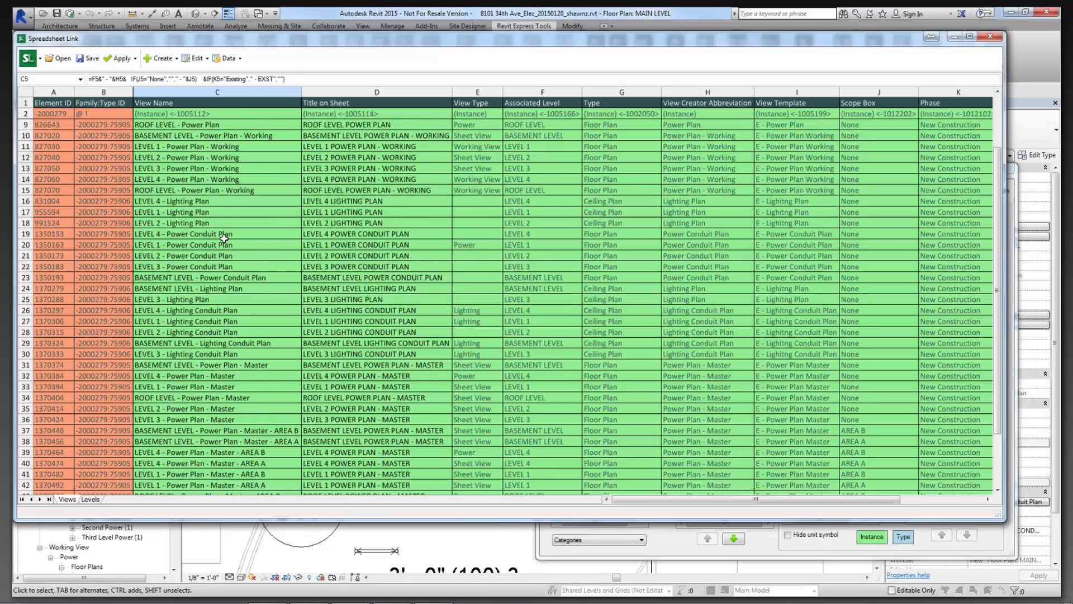
scroll(213, 168, up, 3)
click(207, 136)
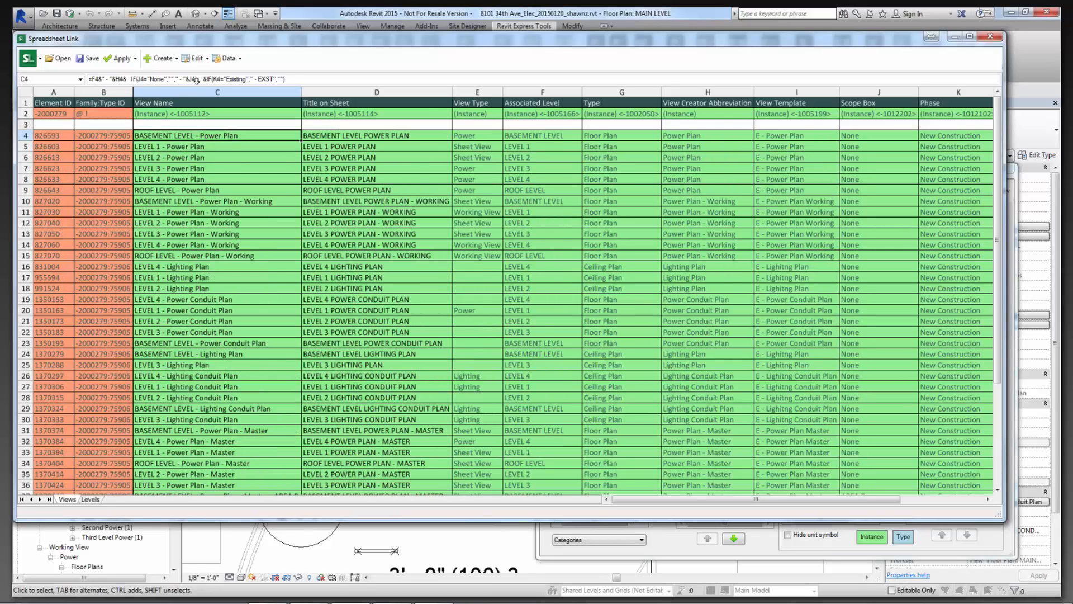
click(130, 80)
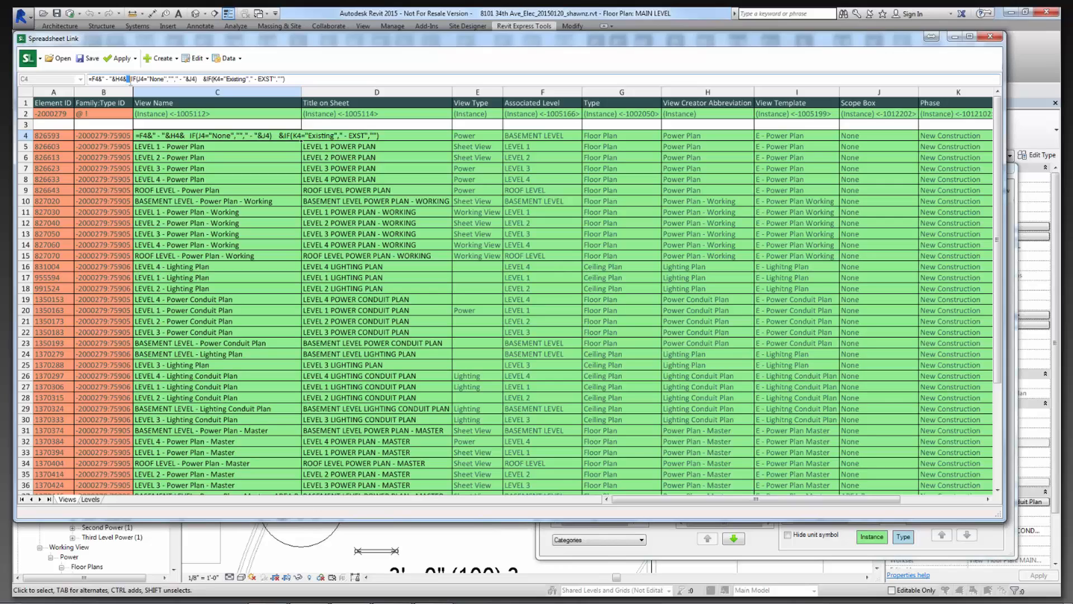
key(Delete)
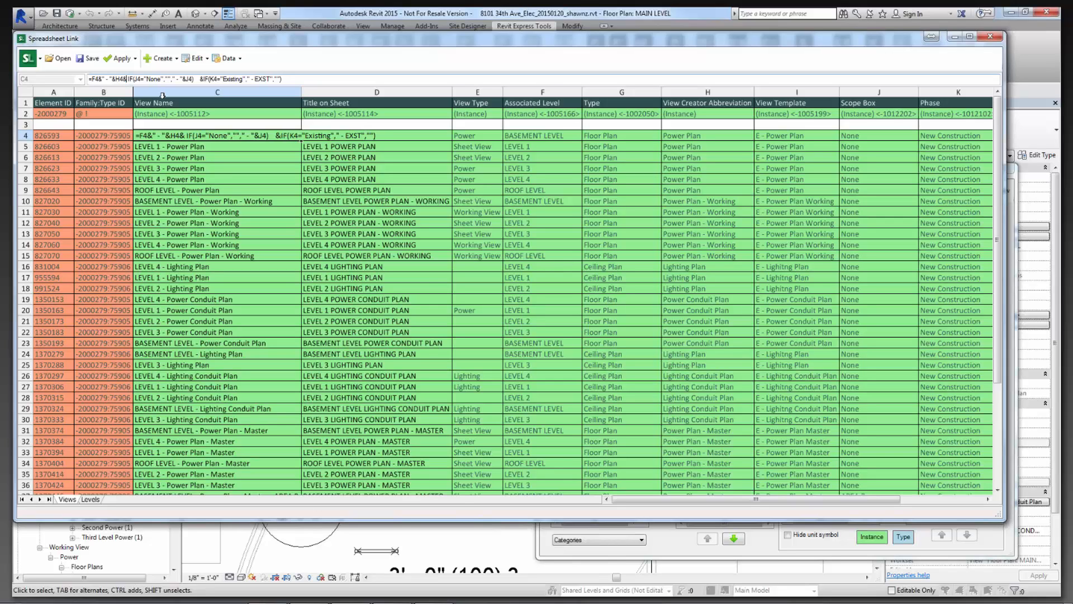
click(192, 78)
key(Delete)
key(Delete)
key(Delete)
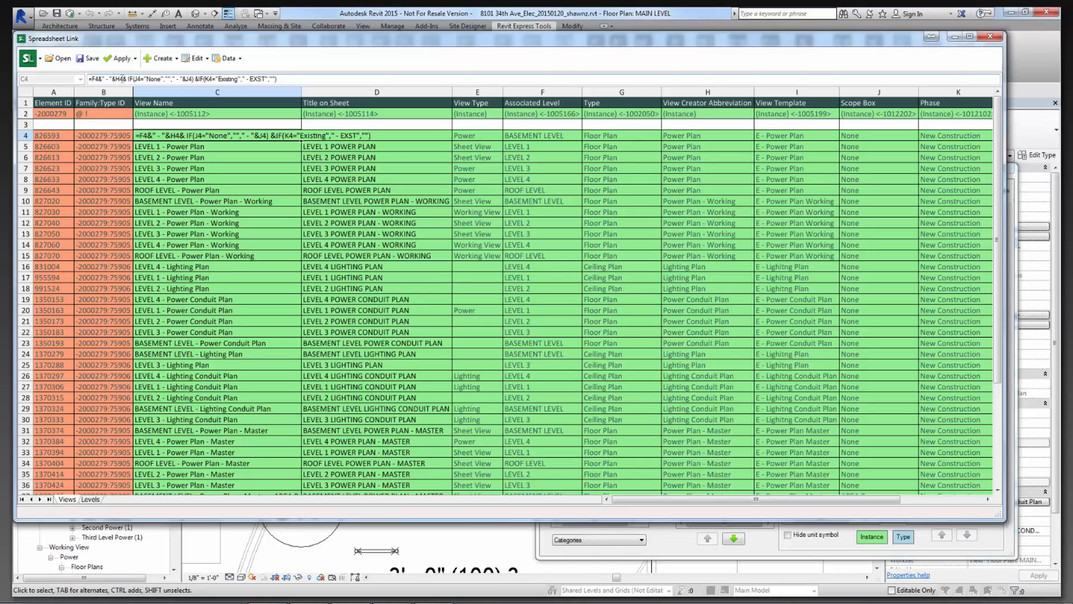
Replace the View Creator Abbreviation reference in the C4 formula with the start of a blank check: if(H4="",.
double_click(119, 78)
click(120, 79)
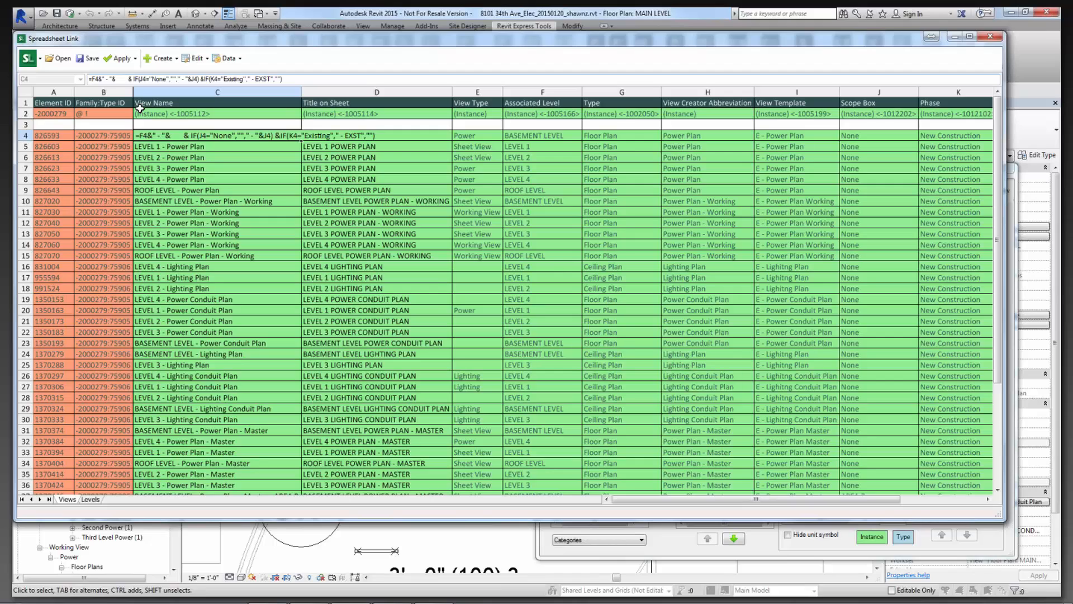
text(i)
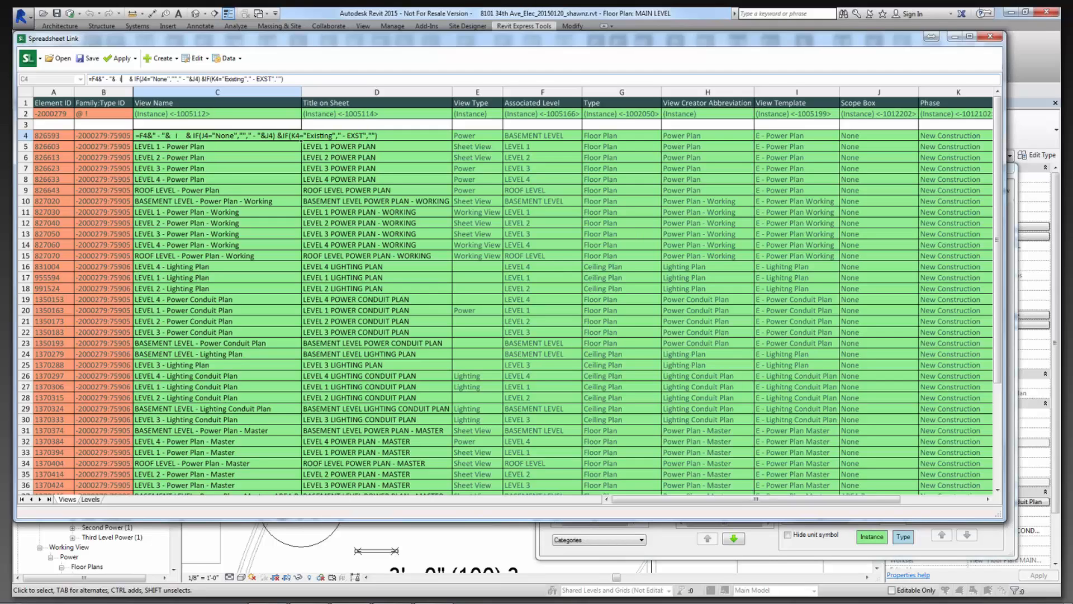
text(f(H4')
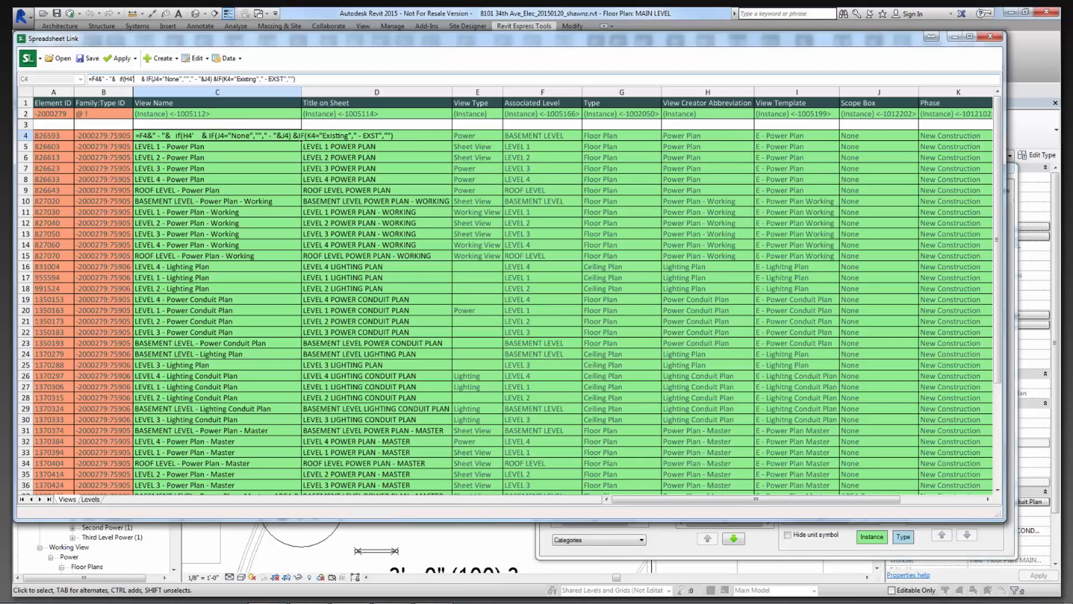
text(=")
key(BackSpace)
key(BackSpace)
key(BackSpace)
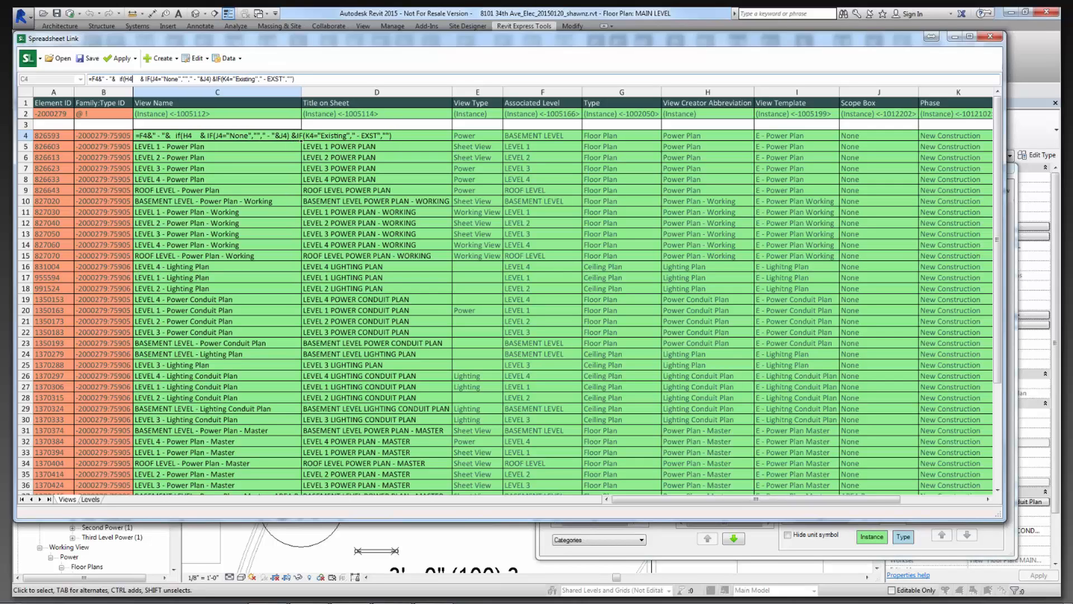
text(="",)
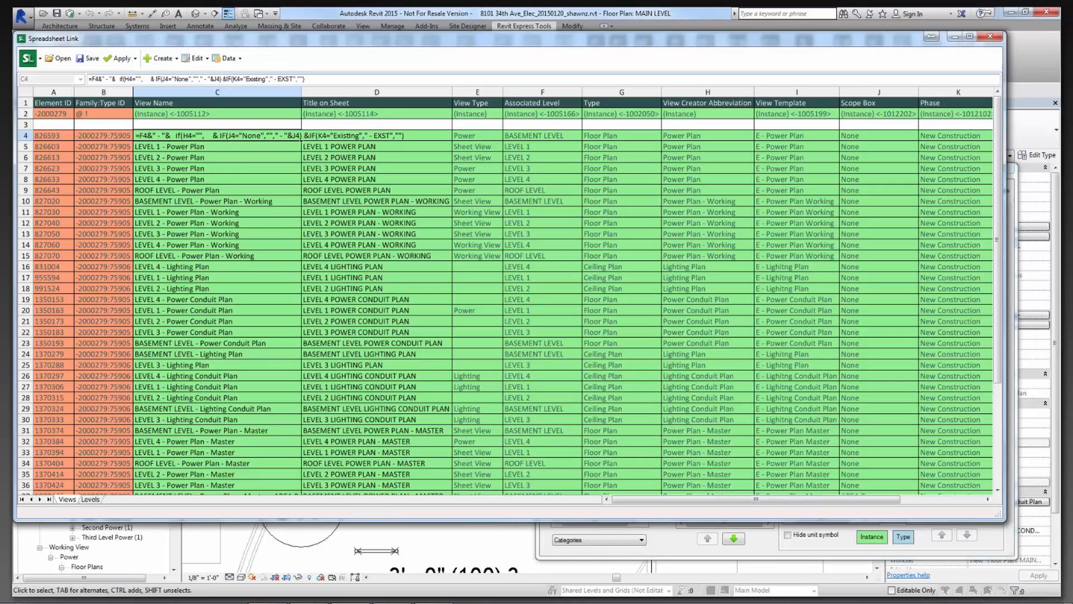
Finish the blank check in C4 with View Template I4 if blank, otherwise H4, trim the spaces after it and commit.
click(783, 135)
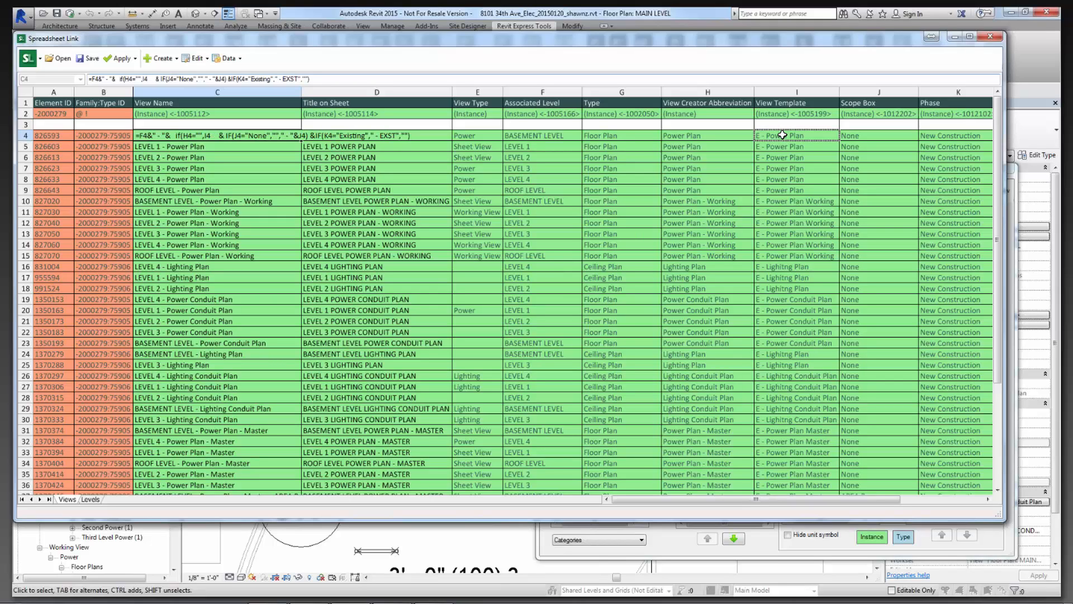
text(,)
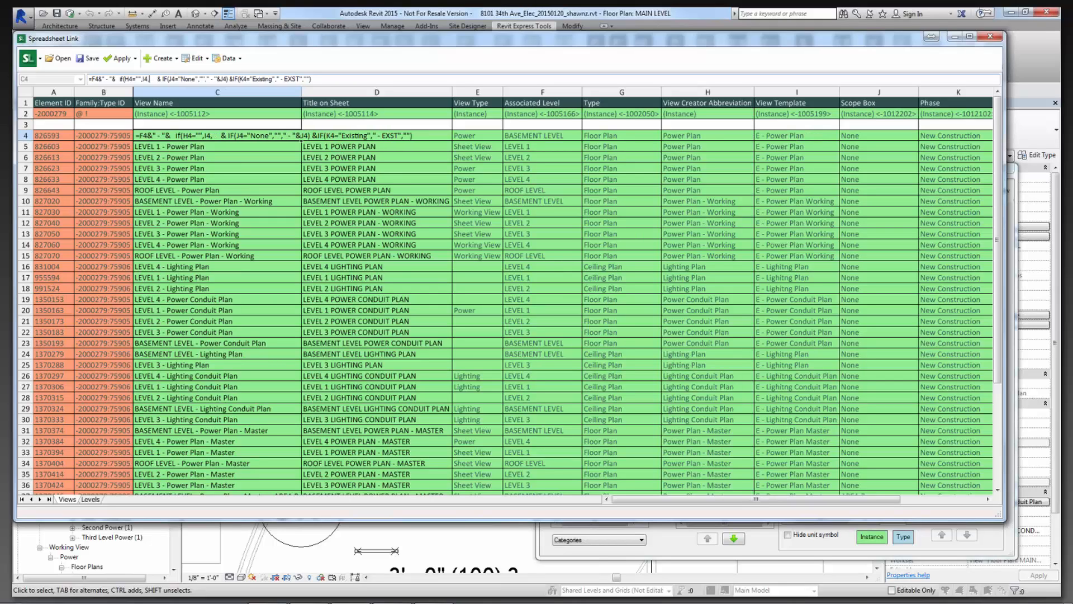
click(709, 138)
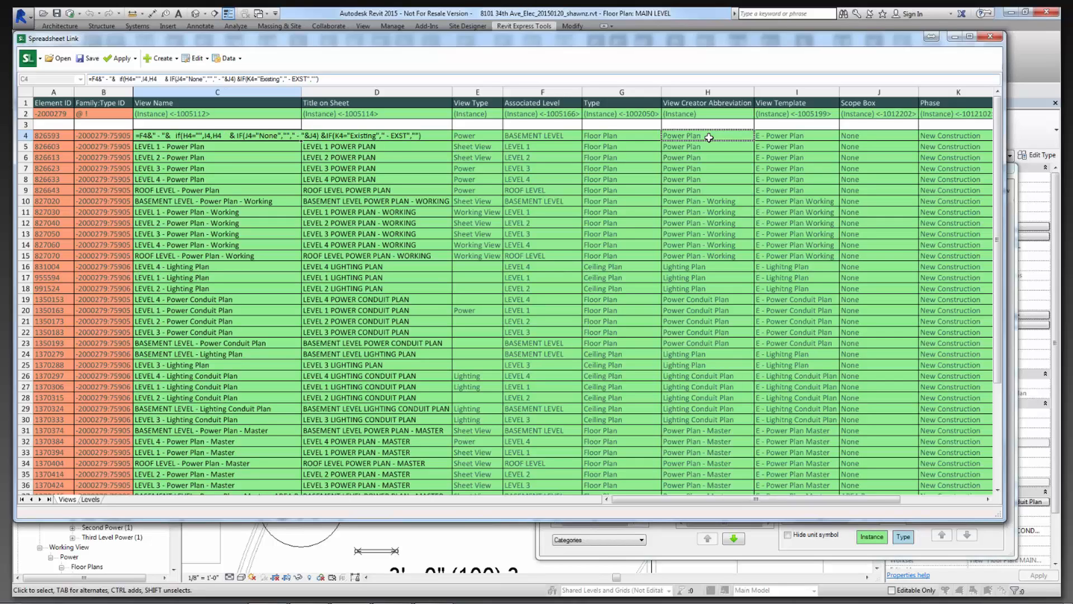
text())
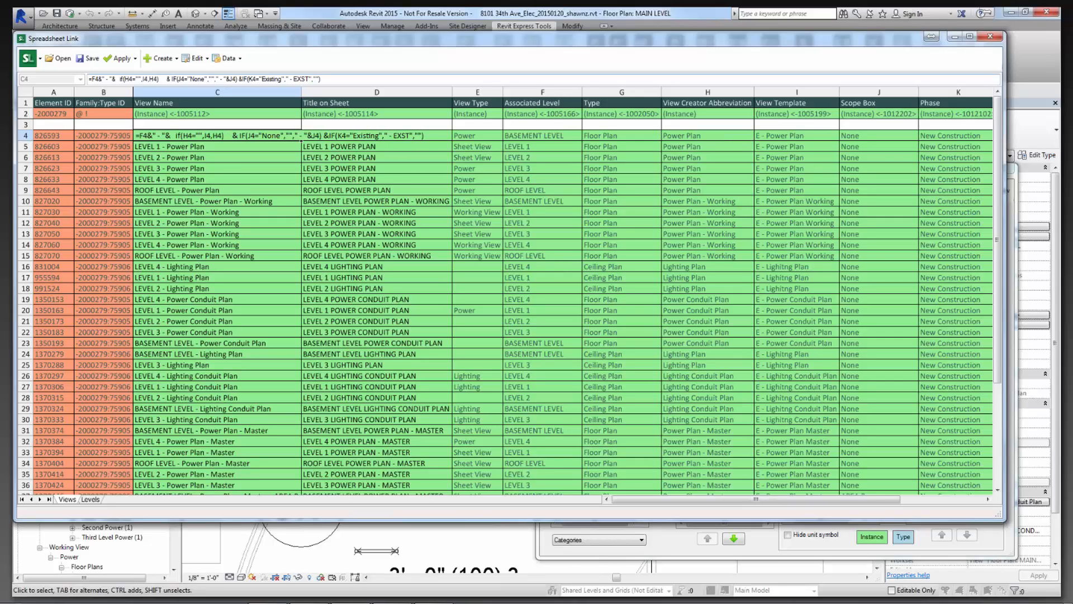
key(Delete)
key(Delete)
key(Delete)
key(Return)
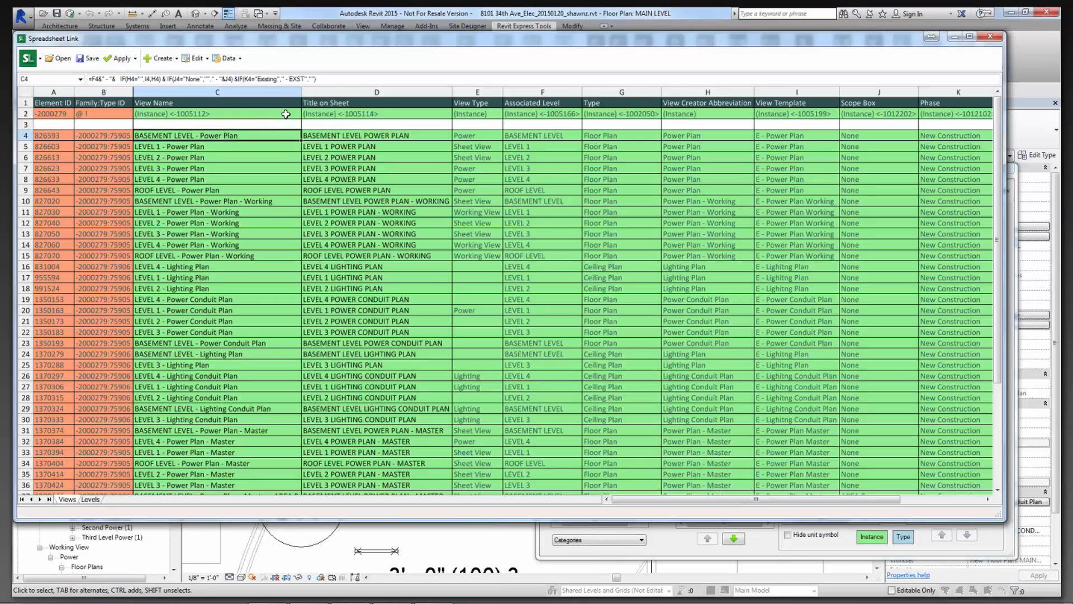
Delete the extra space before the blank-abbreviation condition in the C4 formula and commit it.
click(121, 79)
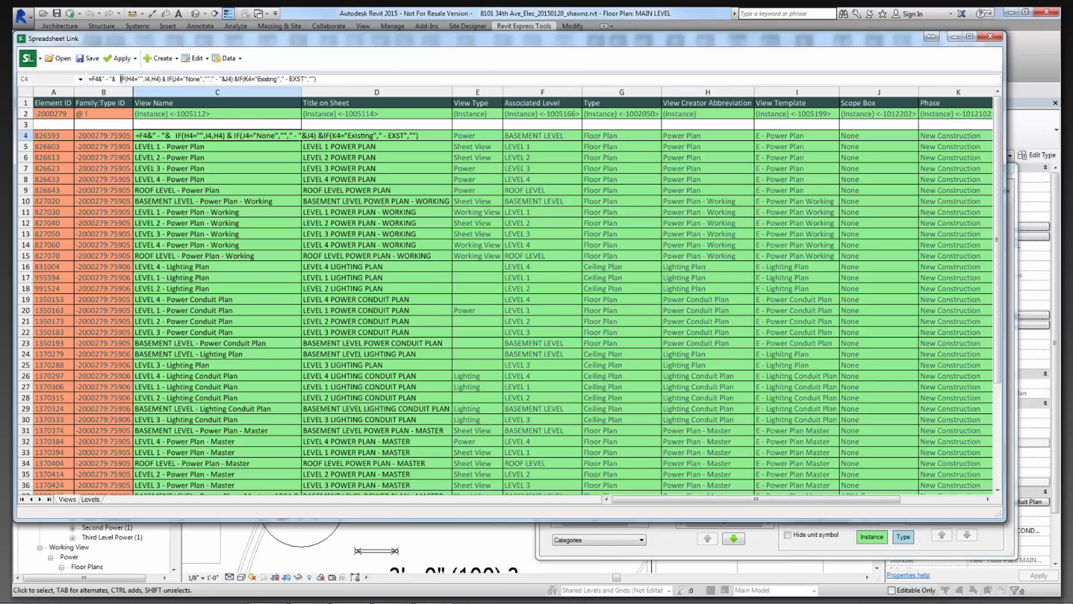
key(BackSpace)
key(Return)
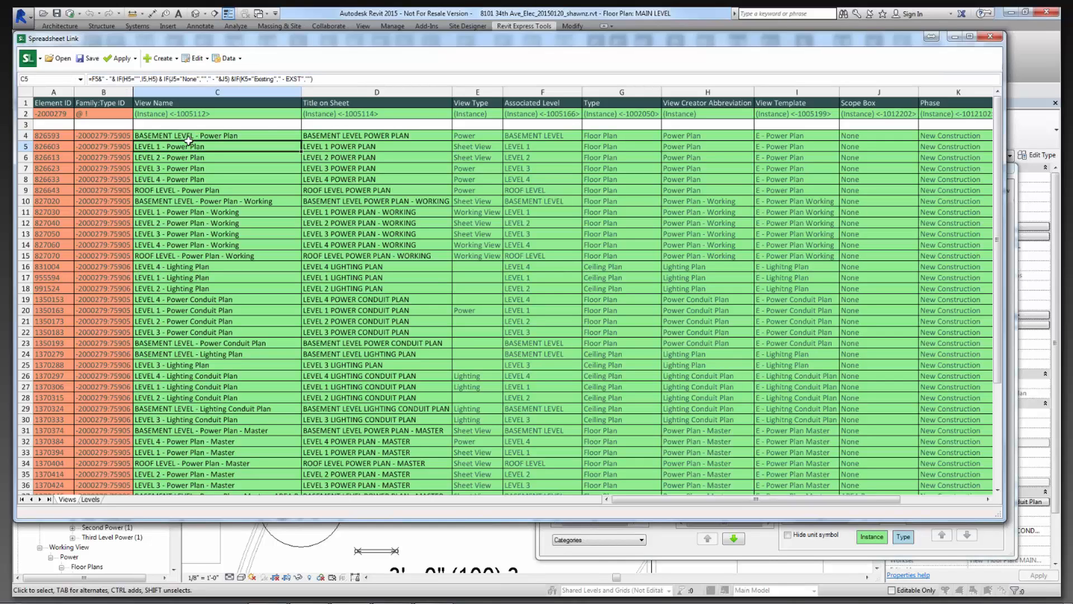
Review the View Name column down to the last row against the abbreviation, View Template and Scope Box columns.
click(166, 135)
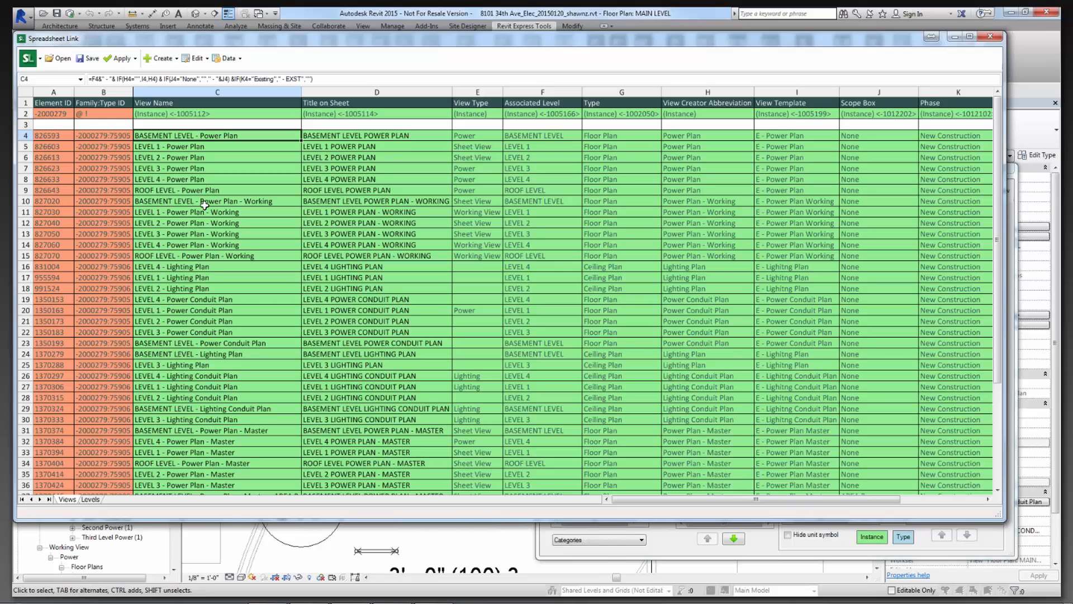
scroll(250, 243, down, 1)
scroll(251, 243, down, 2)
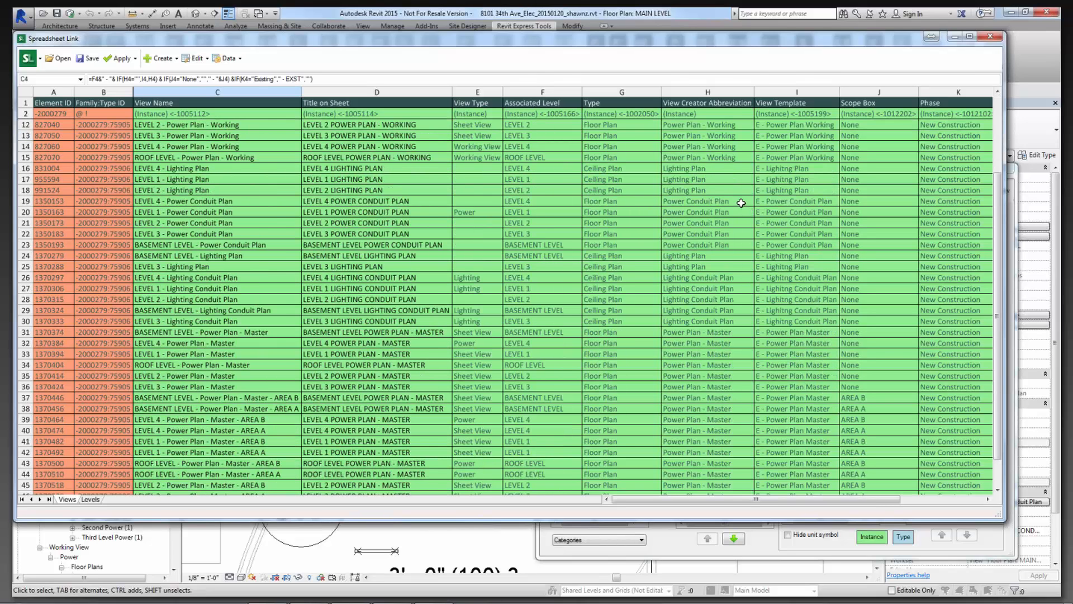
scroll(782, 241, down, 1)
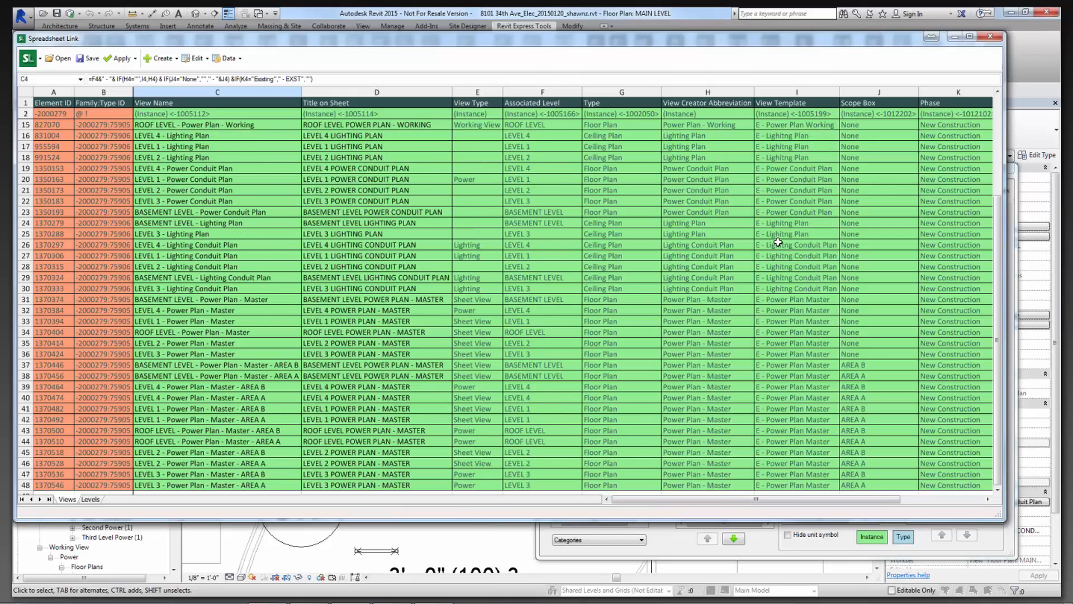
scroll(778, 242, down, 4)
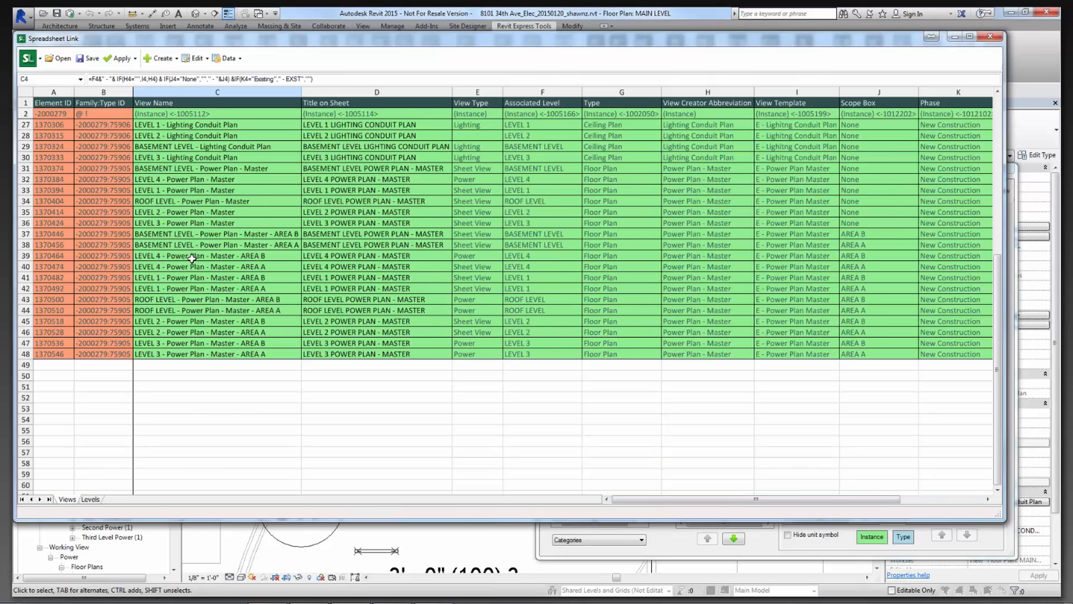
Check the calculated View Names of the Power Plan - Master rows against their abbreviations and scope boxes, including the AREA A and AREA B views.
click(728, 257)
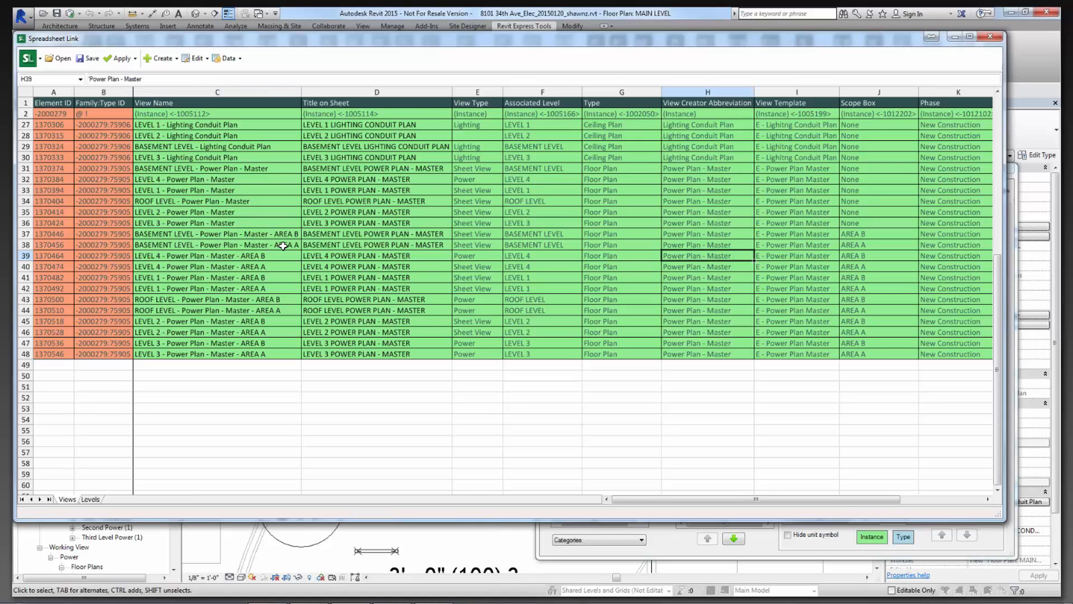
click(241, 226)
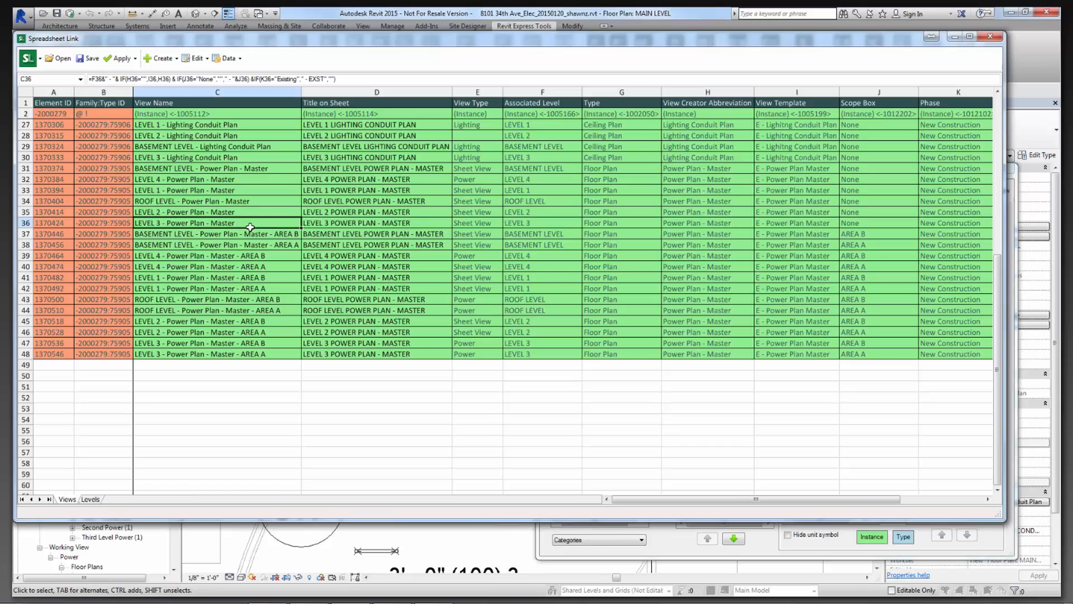
scroll(250, 253, up, 8)
scroll(250, 253, down, 9)
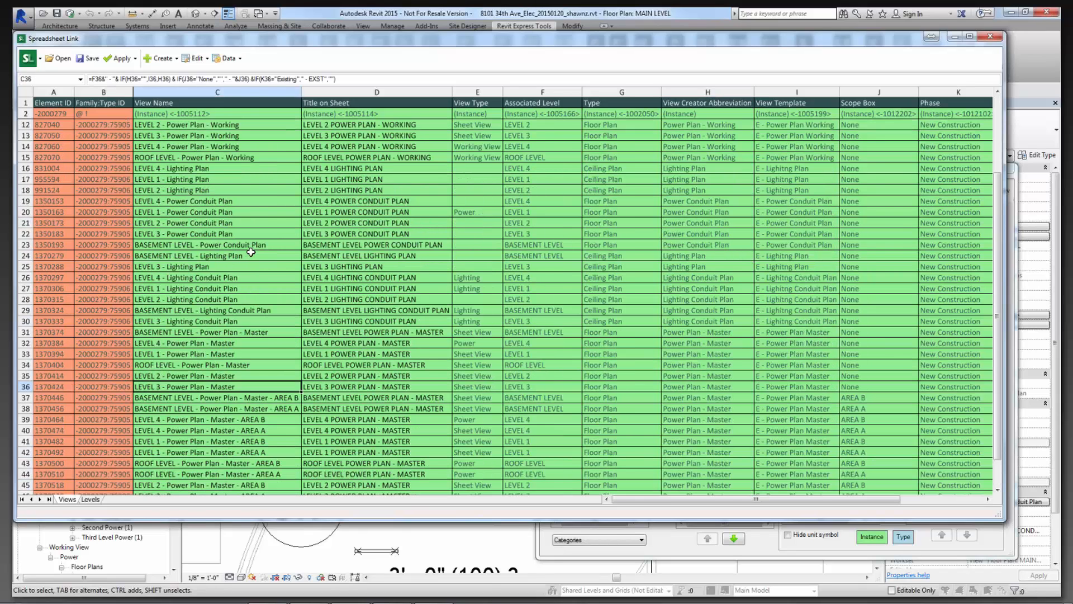
click(228, 223)
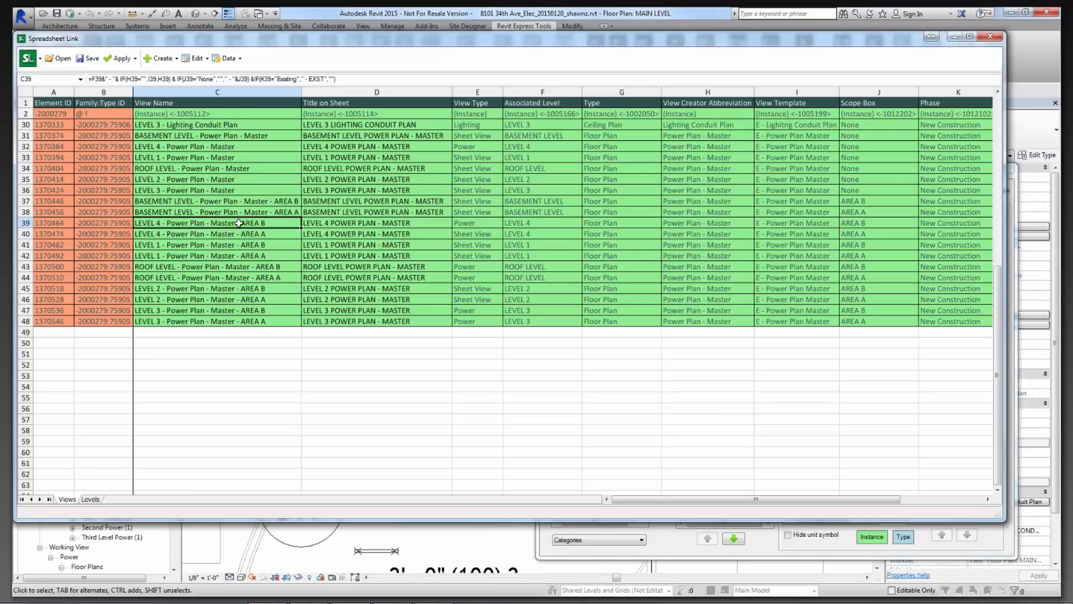
Extend the Title on Sheet formula in D4 to append the scope box inside UPPER with & IF(J4="None",""," - "&J4), applied down the column.
click(339, 223)
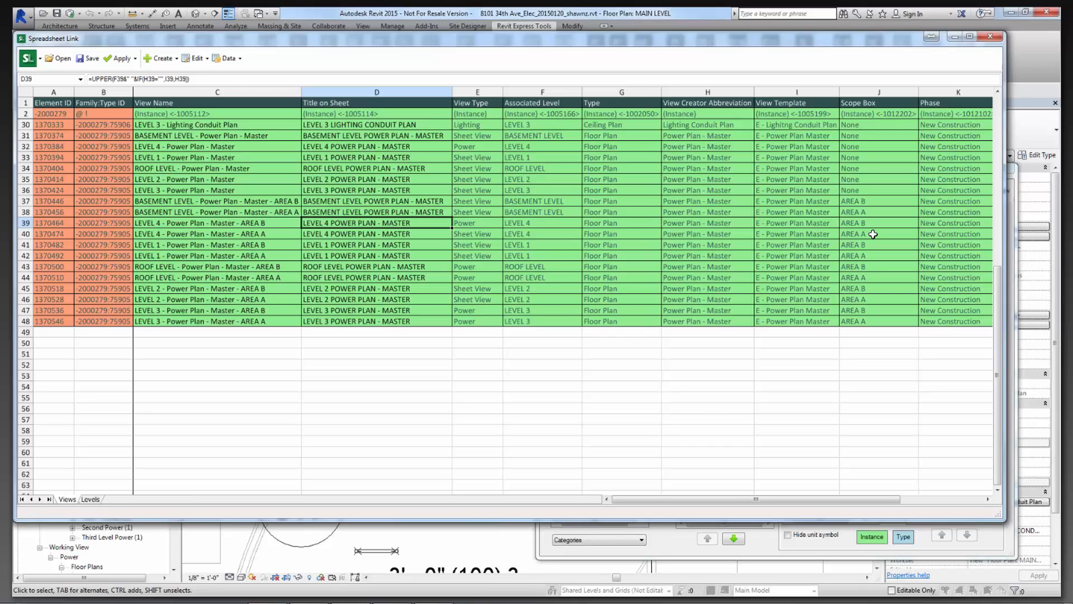
scroll(873, 234, up, 9)
click(377, 135)
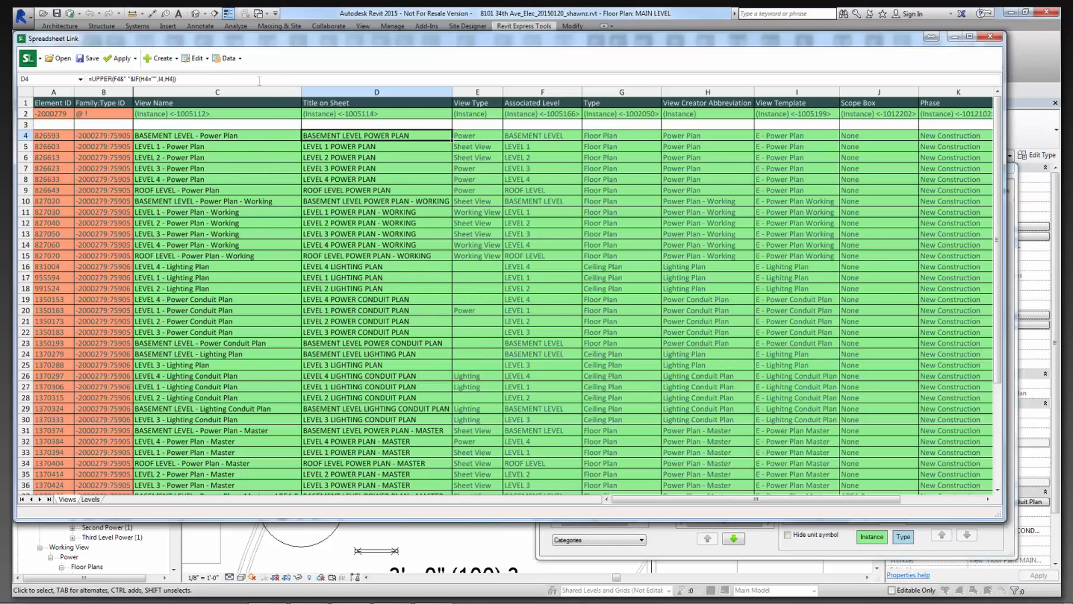
click(259, 81)
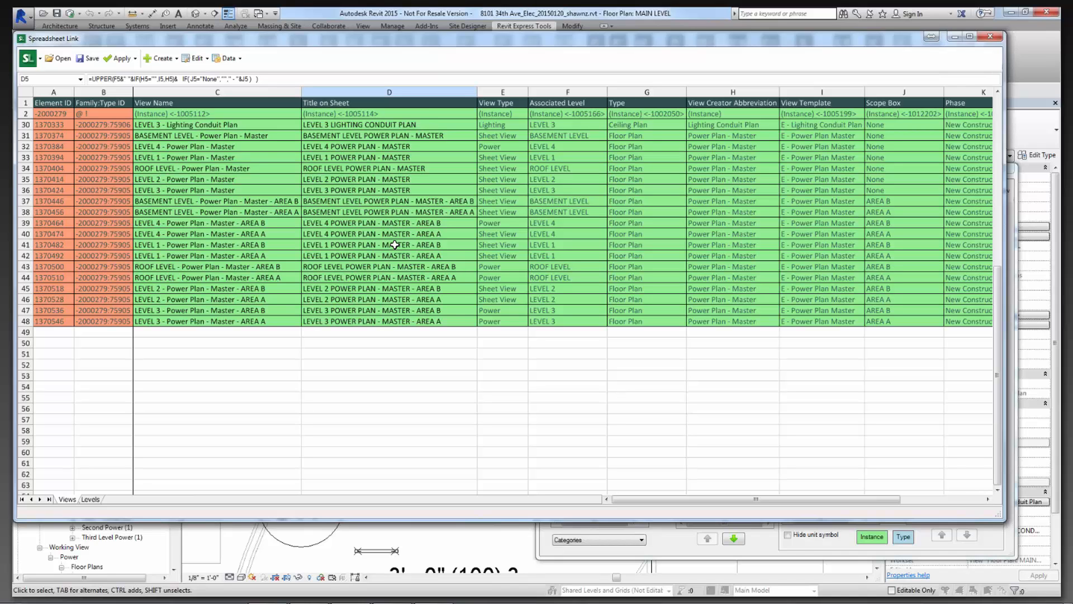
Close Spreadsheet Link and save its settings as View Names 2 in the Spreadsheet Link > View Renaming folder.
key(alt+F4)
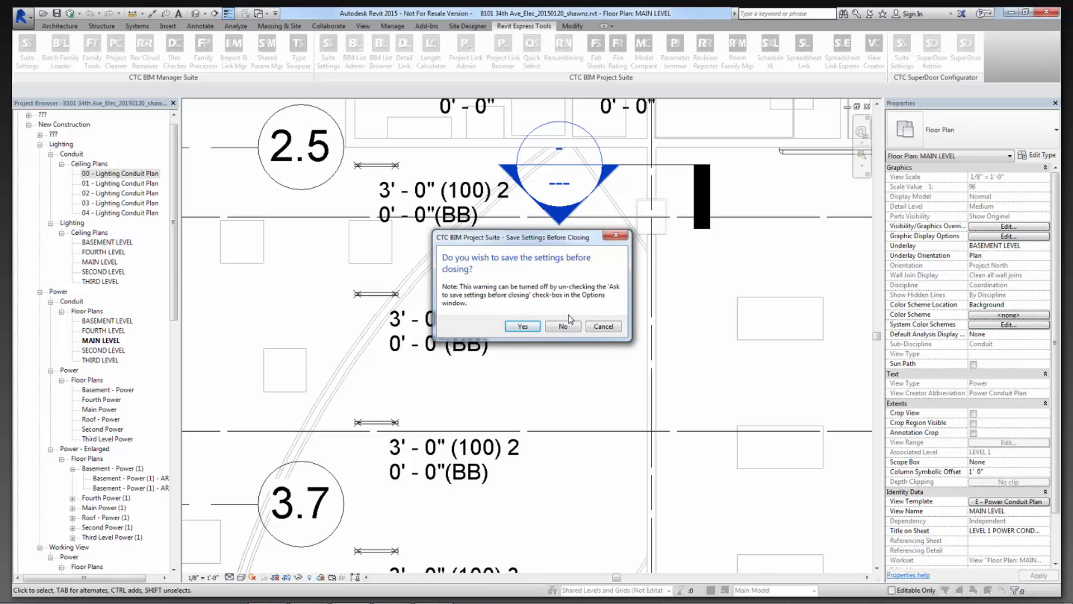
click(523, 327)
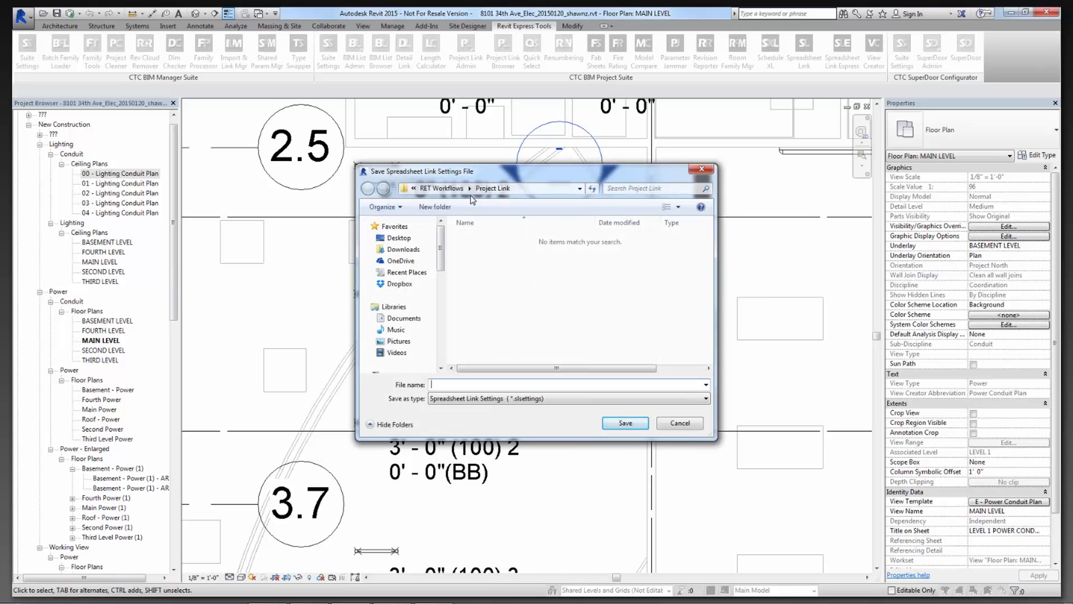
click(435, 190)
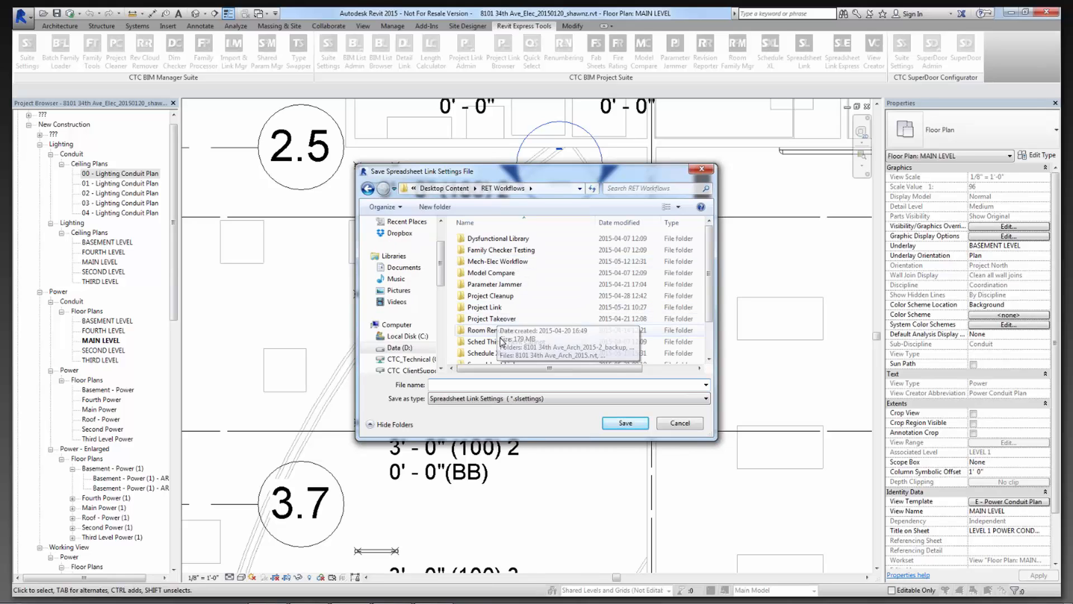
click(496, 353)
scroll(496, 354, down, 2)
double_click(492, 326)
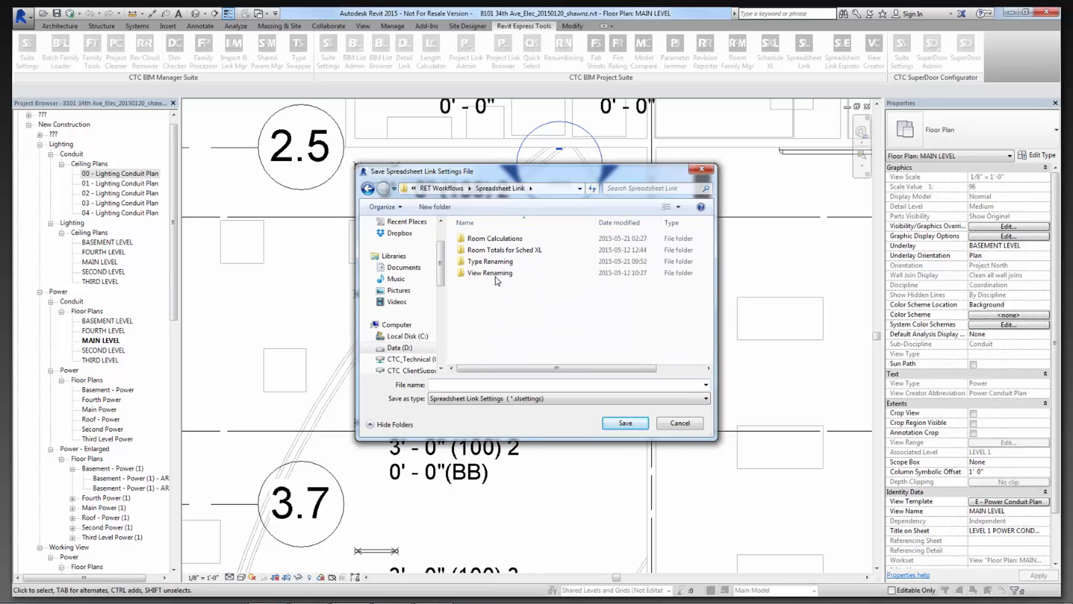
double_click(499, 274)
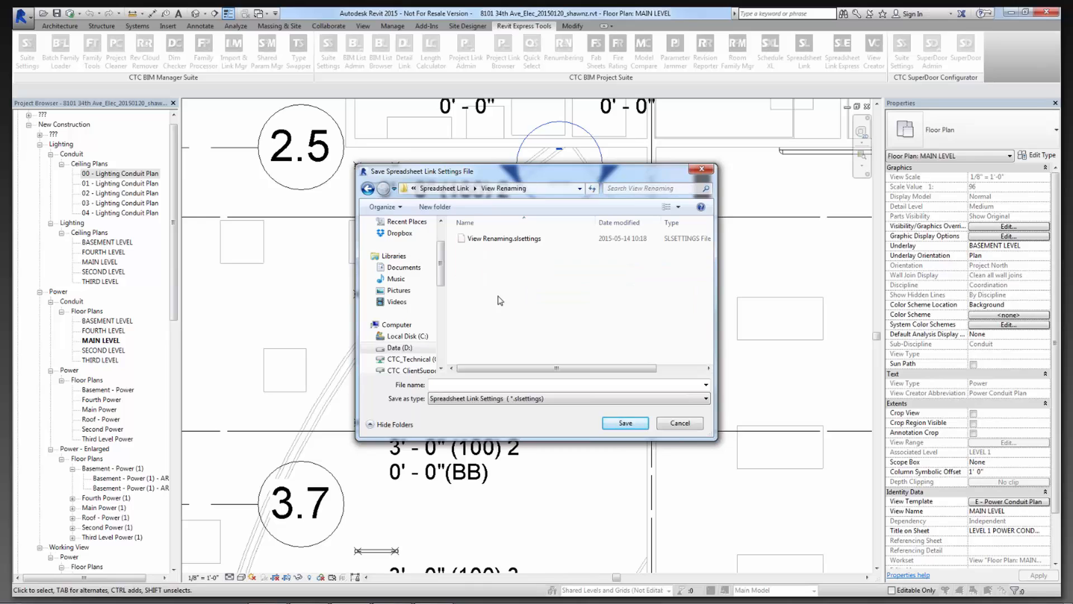
click(503, 384)
text(View Names 2)
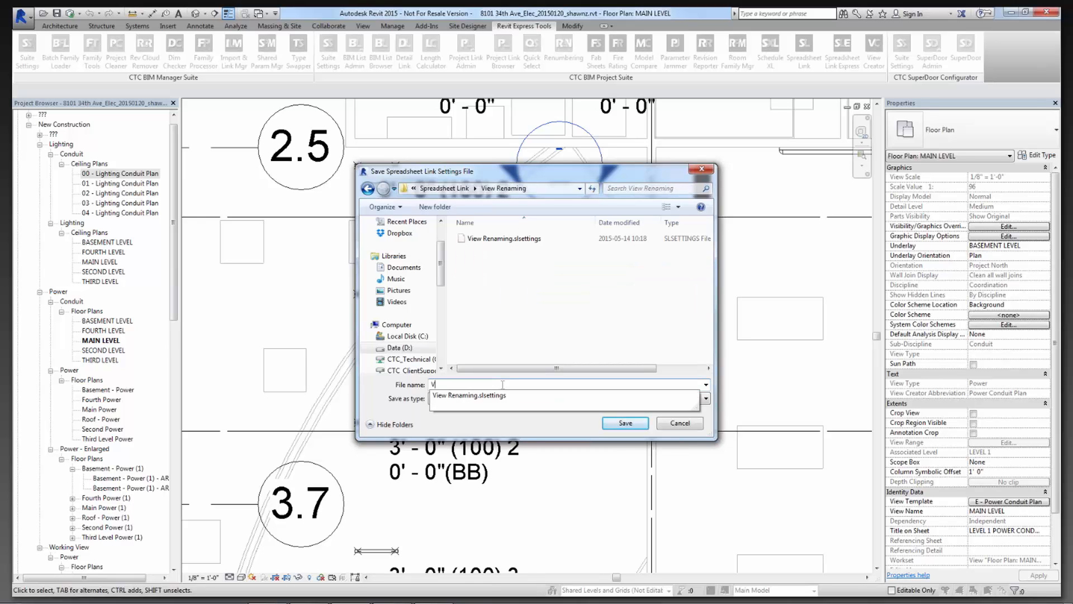
click(624, 423)
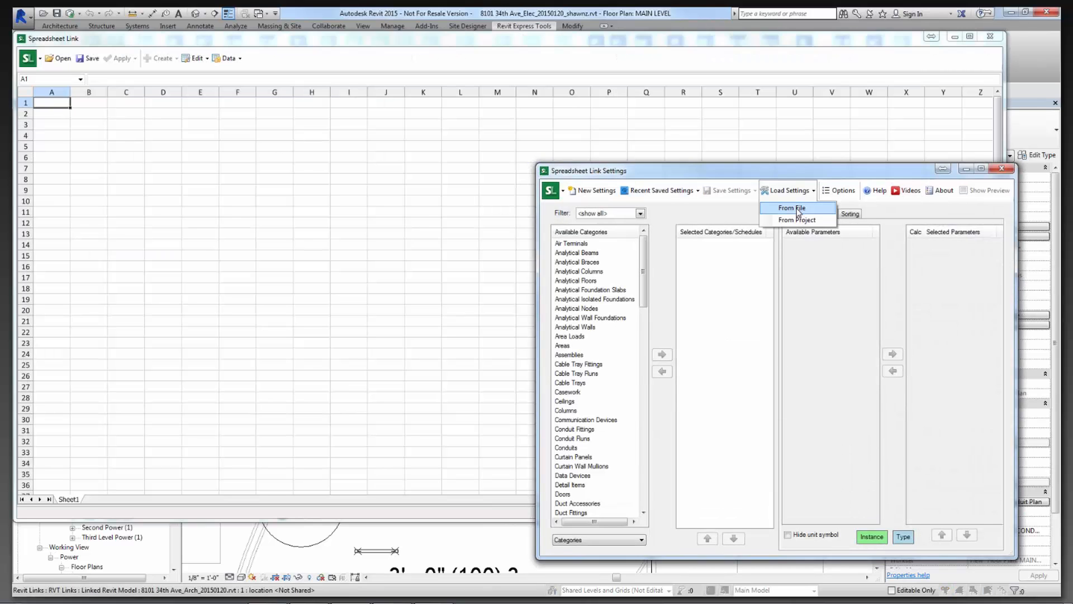
Load the View Names 2.slsettings settings file into Spreadsheet Link and widen the spreadsheet window.
click(788, 190)
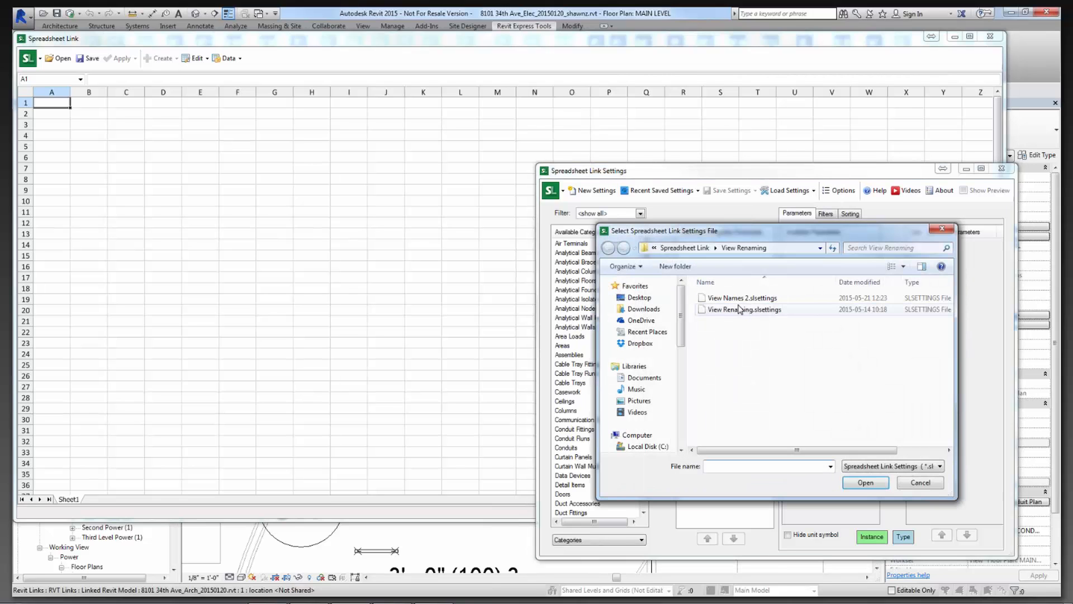
click(728, 300)
double_click(728, 300)
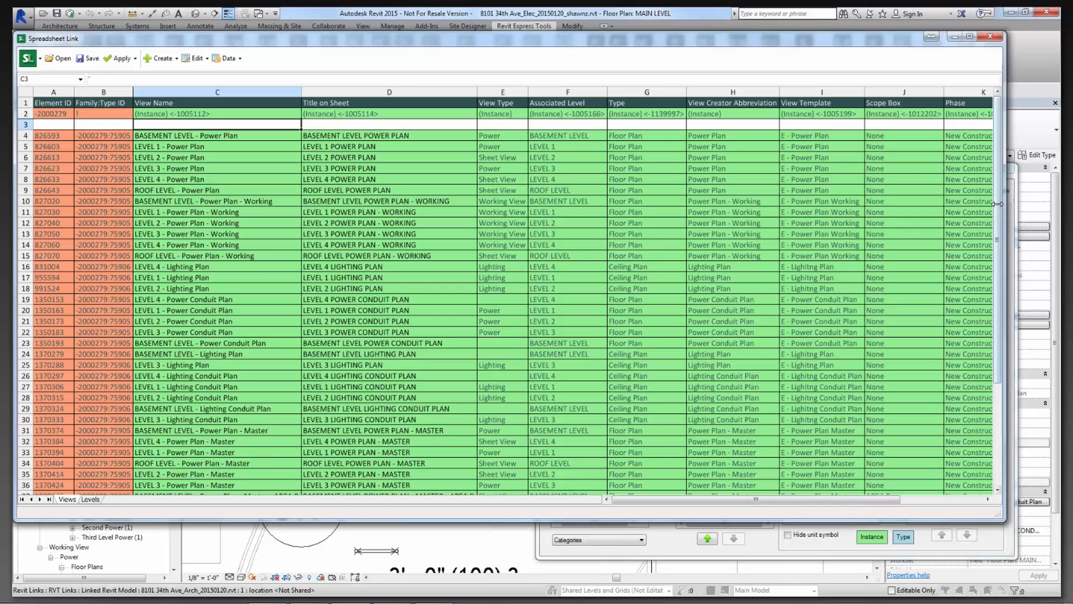
drag(997, 204, 1026, 204)
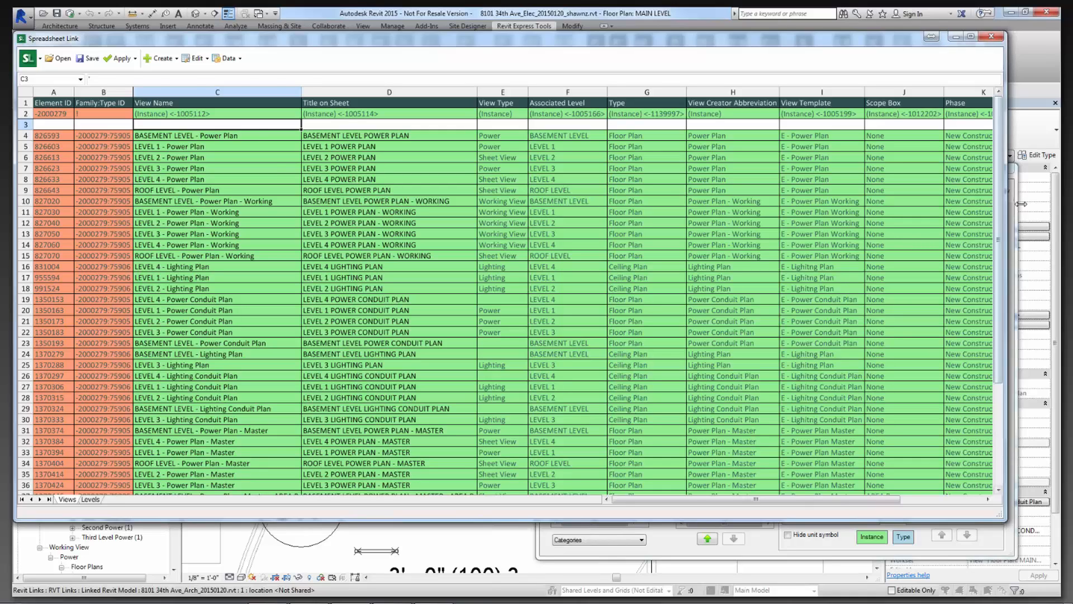
Examine the Title on Sheet and View Name formulas, then the View Creator Abbreviation of each level on the Levels sheet.
click(310, 168)
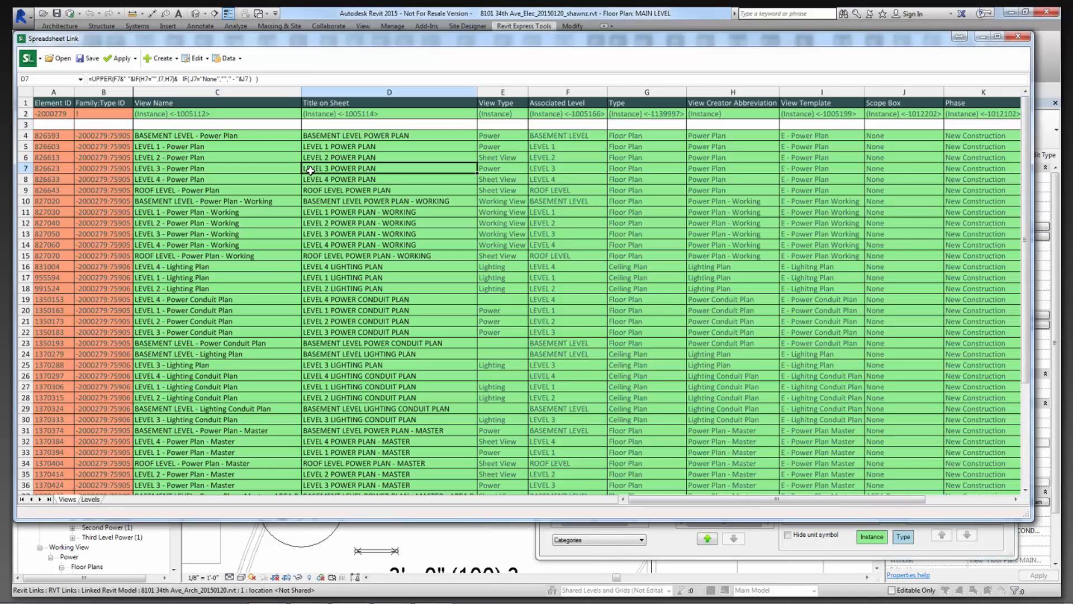
click(232, 135)
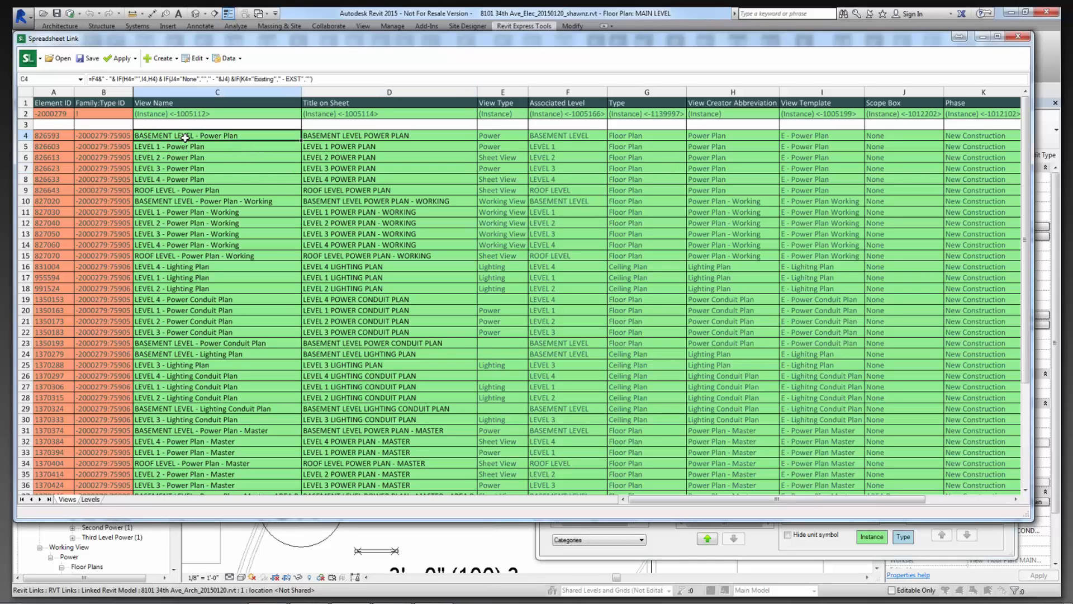
click(567, 138)
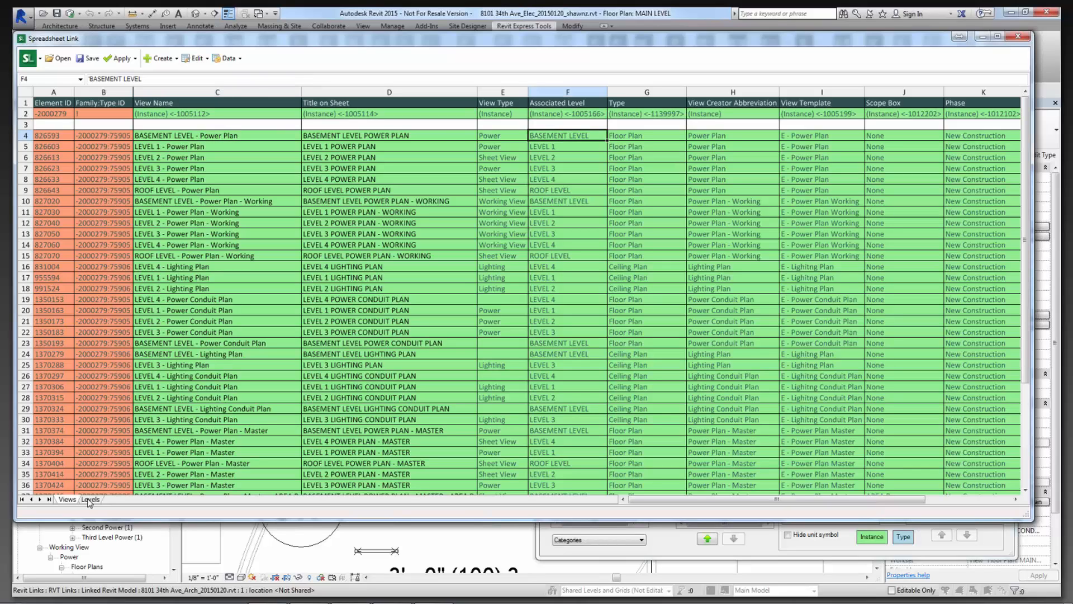
click(240, 134)
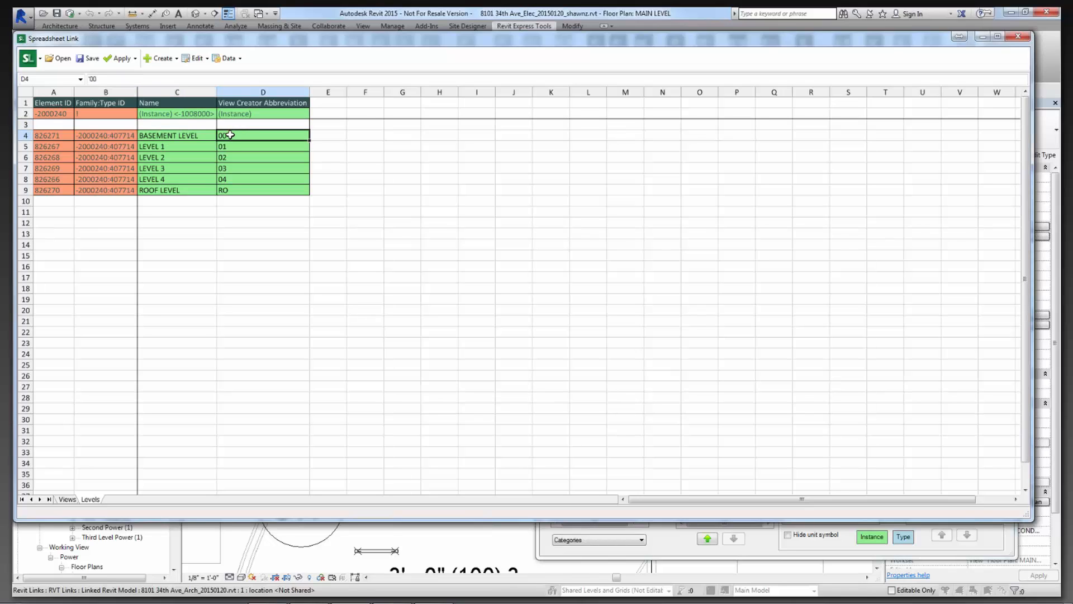
click(178, 136)
click(227, 137)
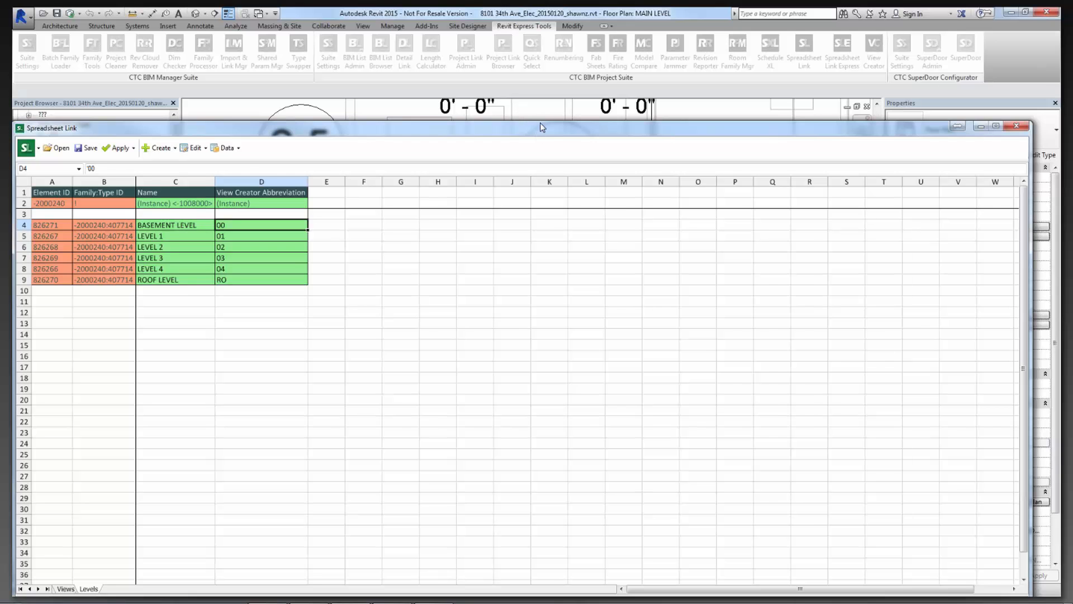
drag(540, 126, 550, 60)
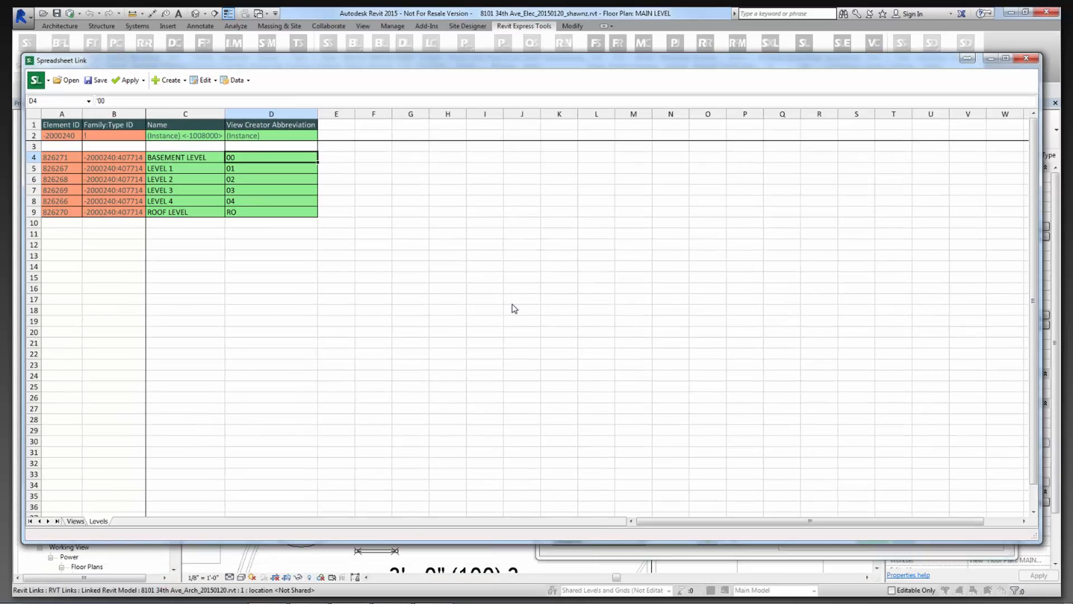
Replace the leading F4 reference in the View Name formula of C4 on the Views sheet with an empty vlookup( ).
click(74, 521)
click(179, 157)
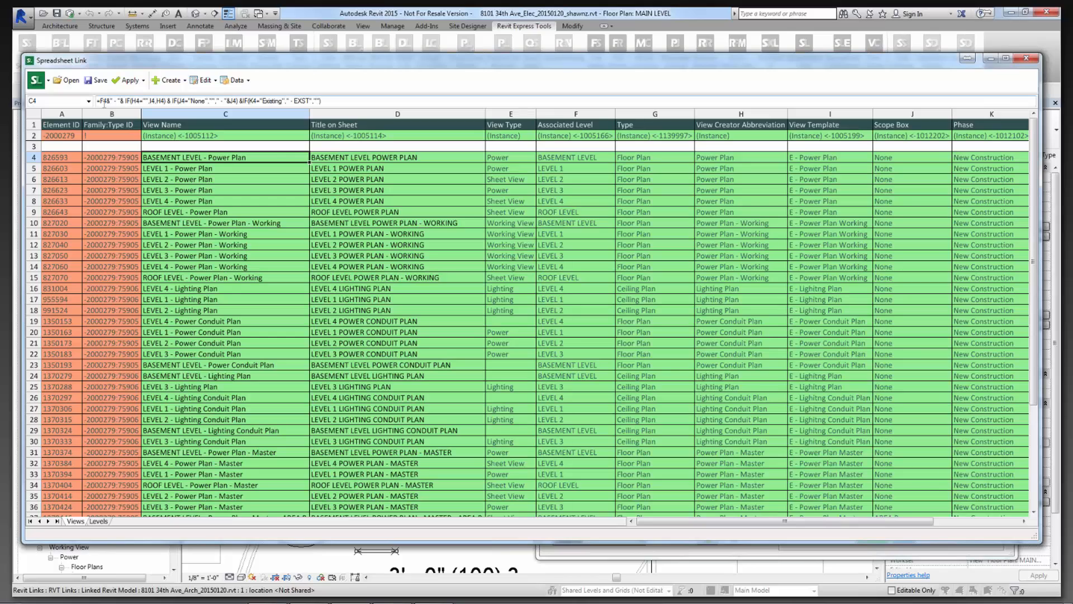
double_click(102, 101)
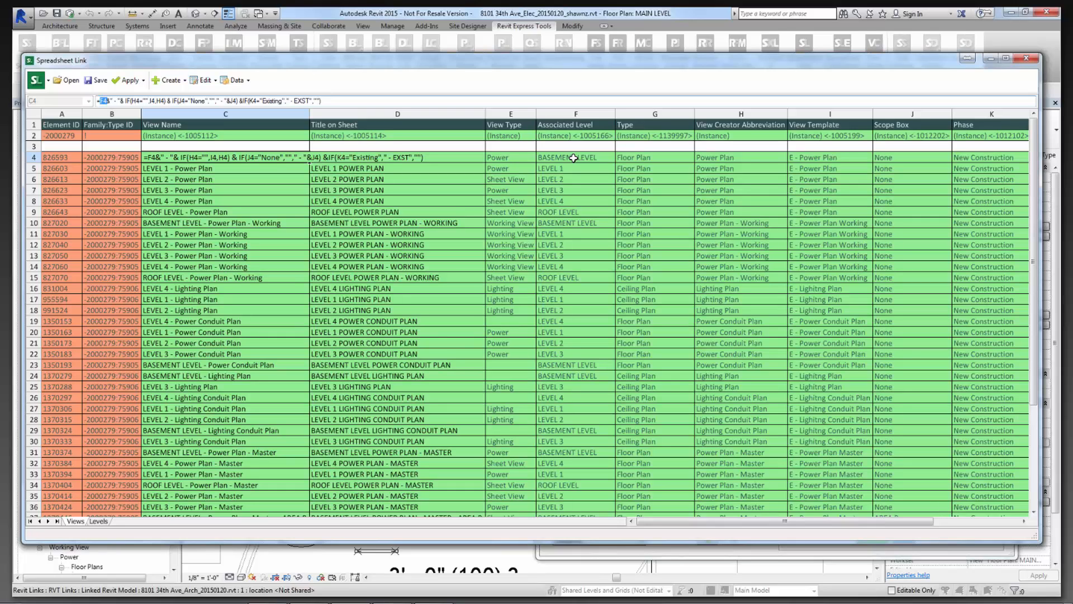
text(vlookup)
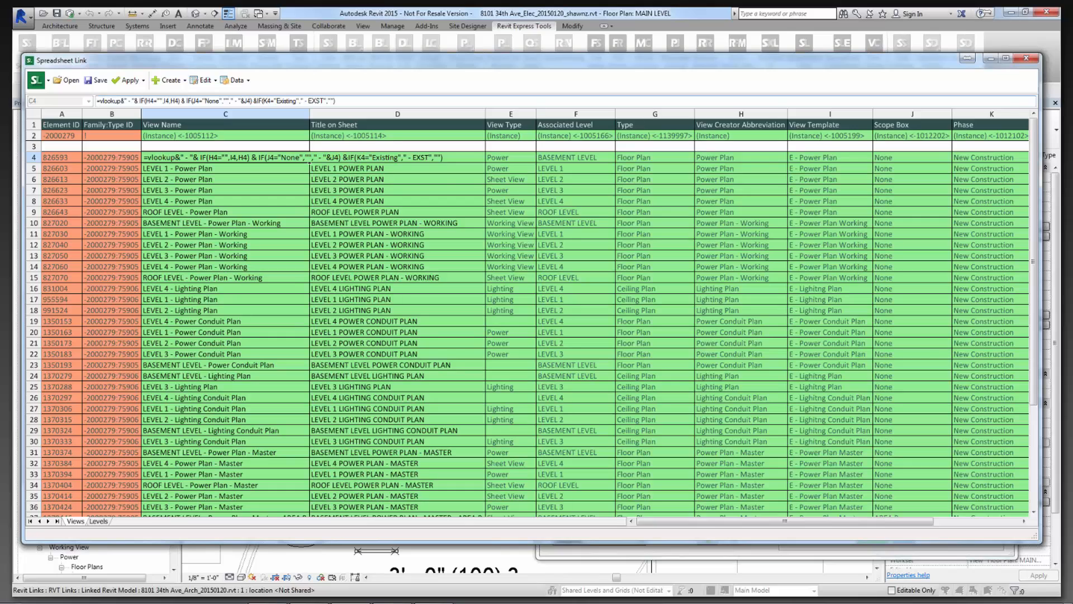
text(())
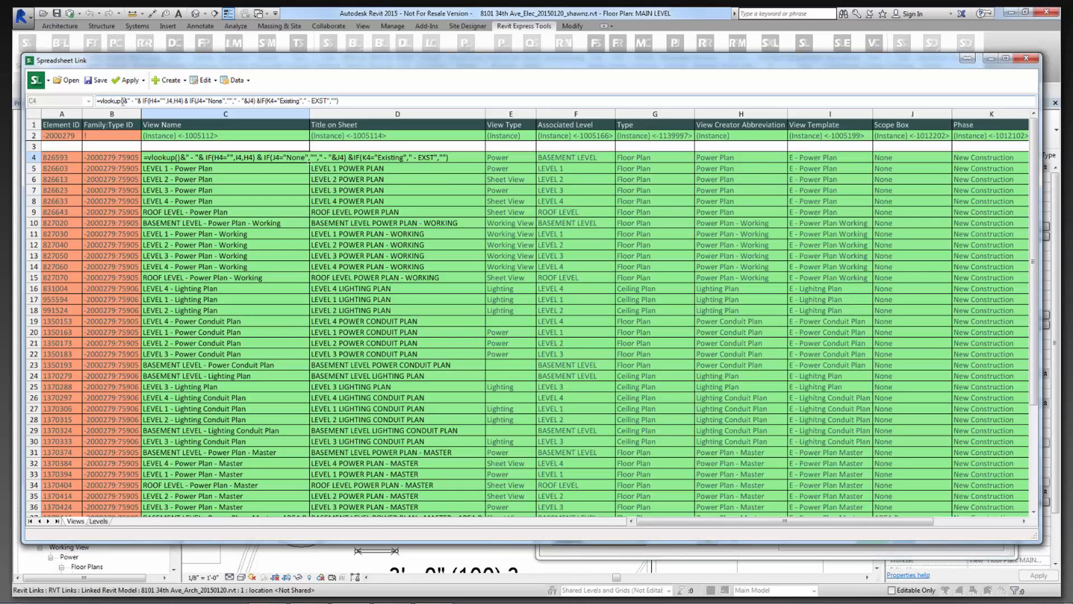
click(123, 101)
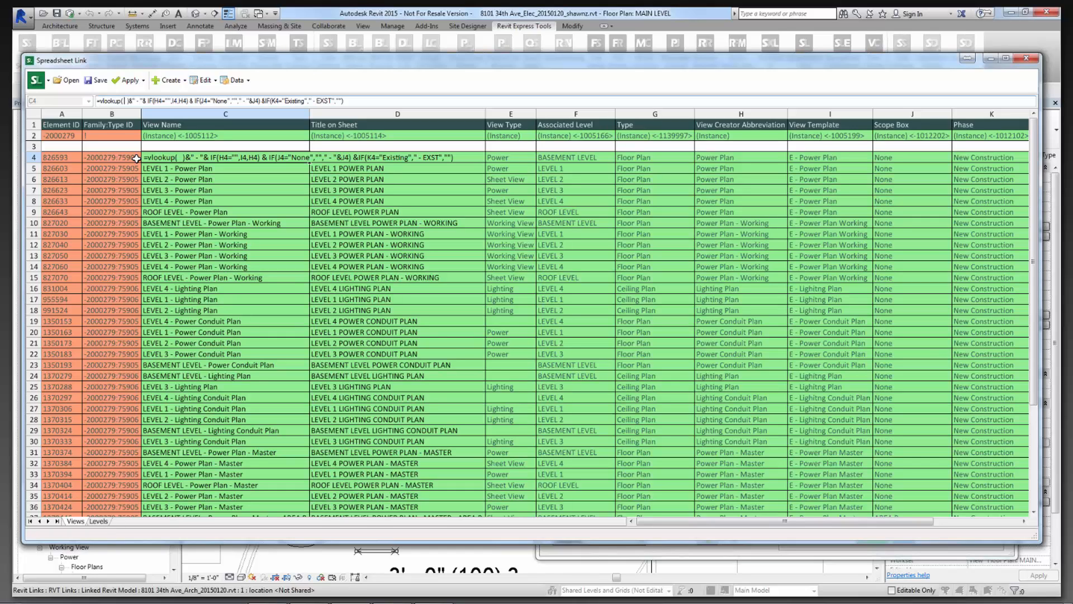
Insert the Levels sheet range C4:D23 into the vlookup of the C4 formula, followed by a comma.
click(95, 83)
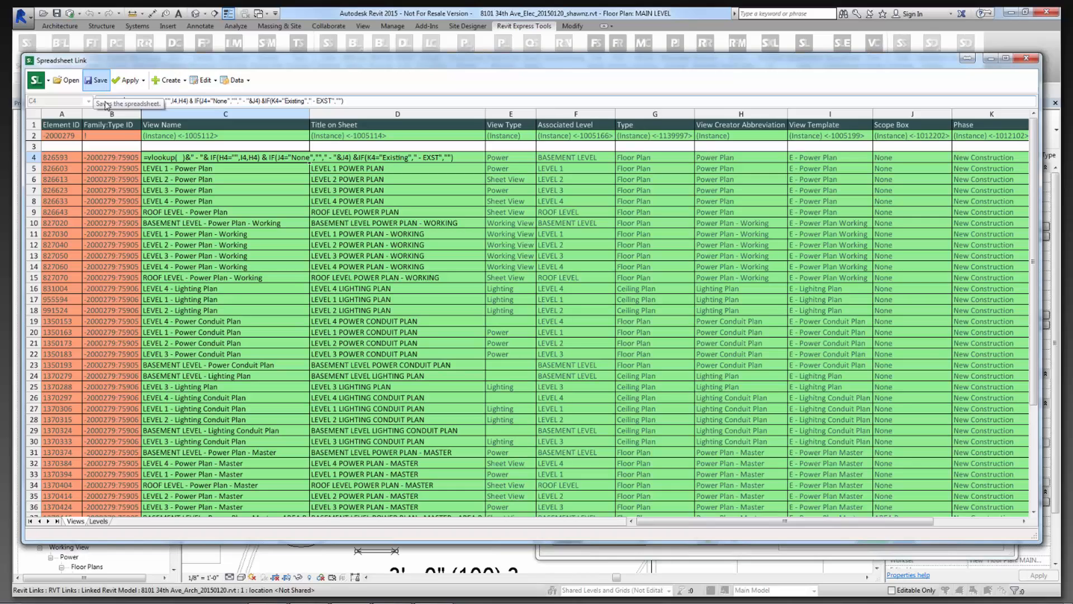
click(99, 521)
drag(185, 157, 263, 369)
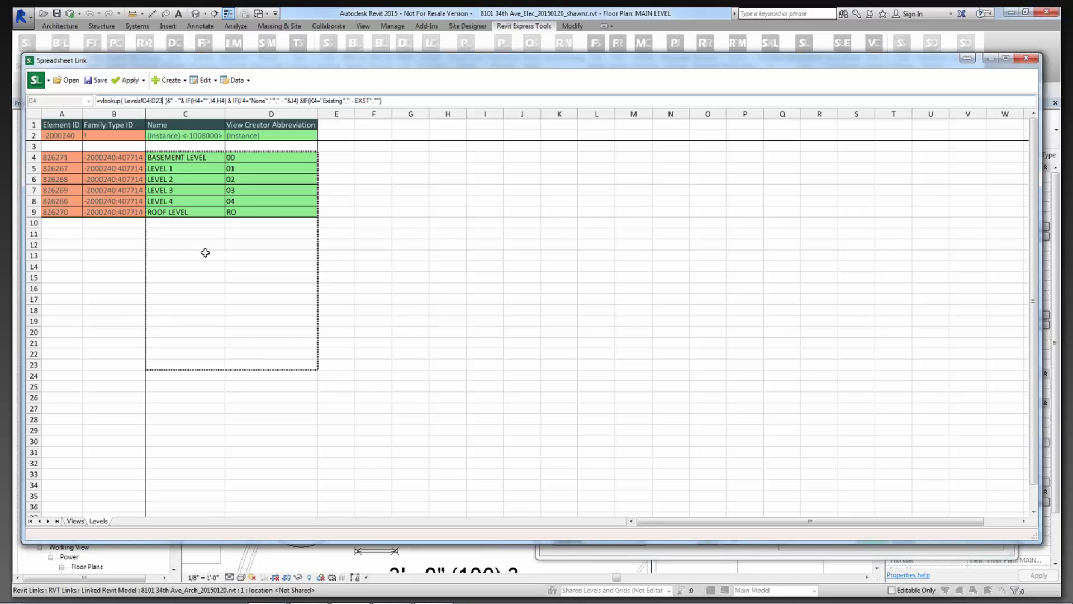
text(,)
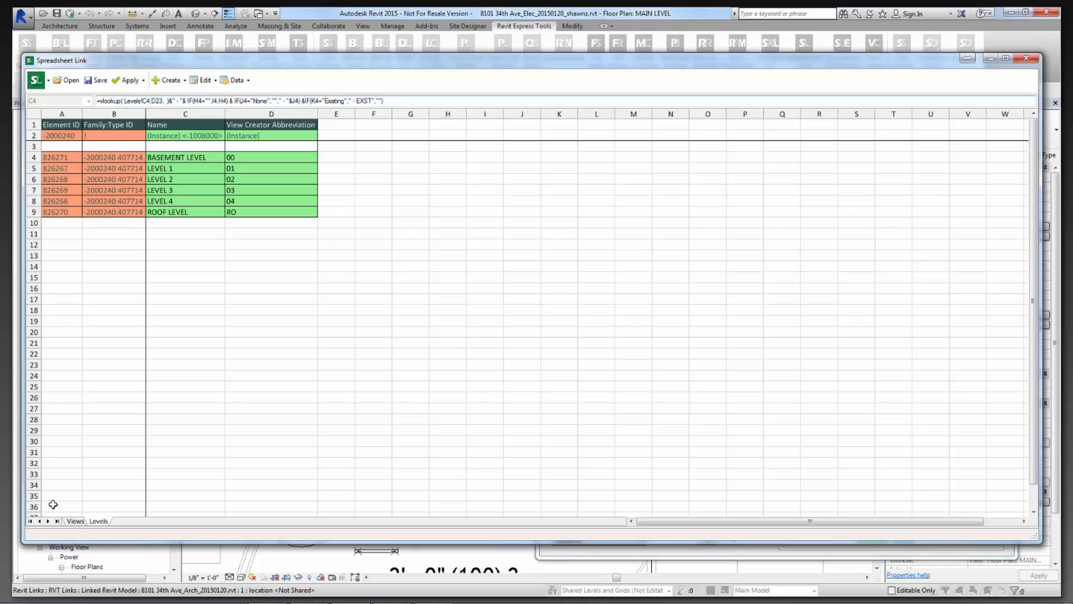
Complete the vlookup in C4 of the Views sheet with F4 and column index 2, then fill it down the View Name column.
click(75, 521)
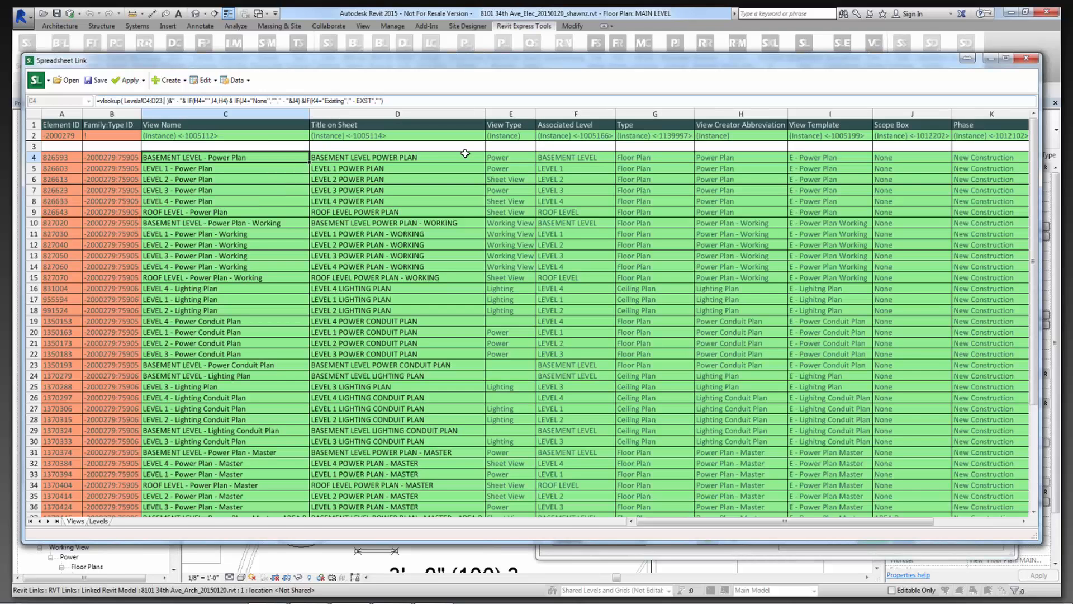
click(566, 159)
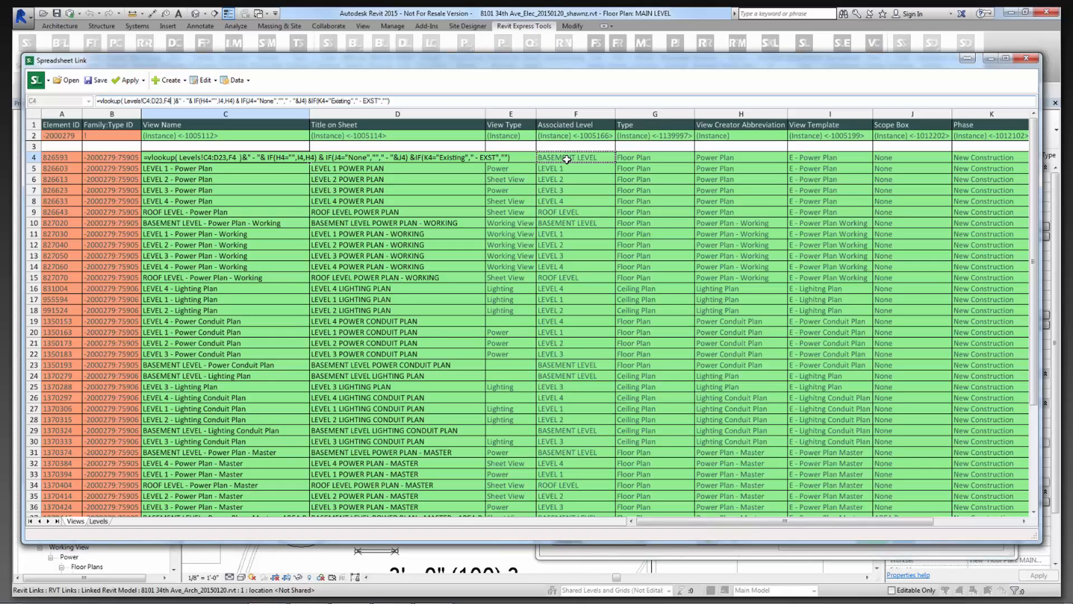
text(,)
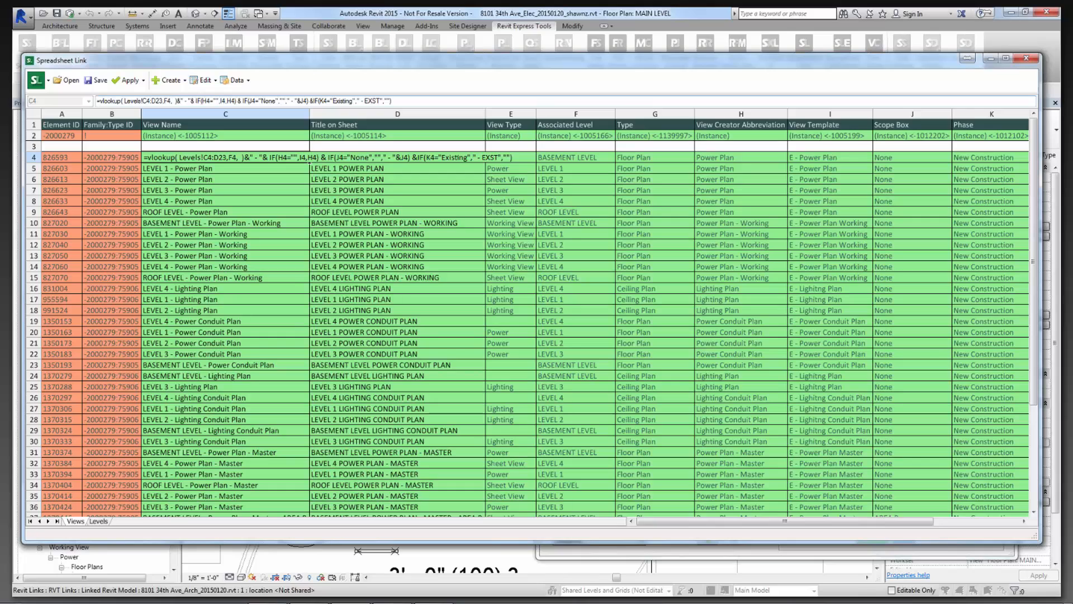
text(2)
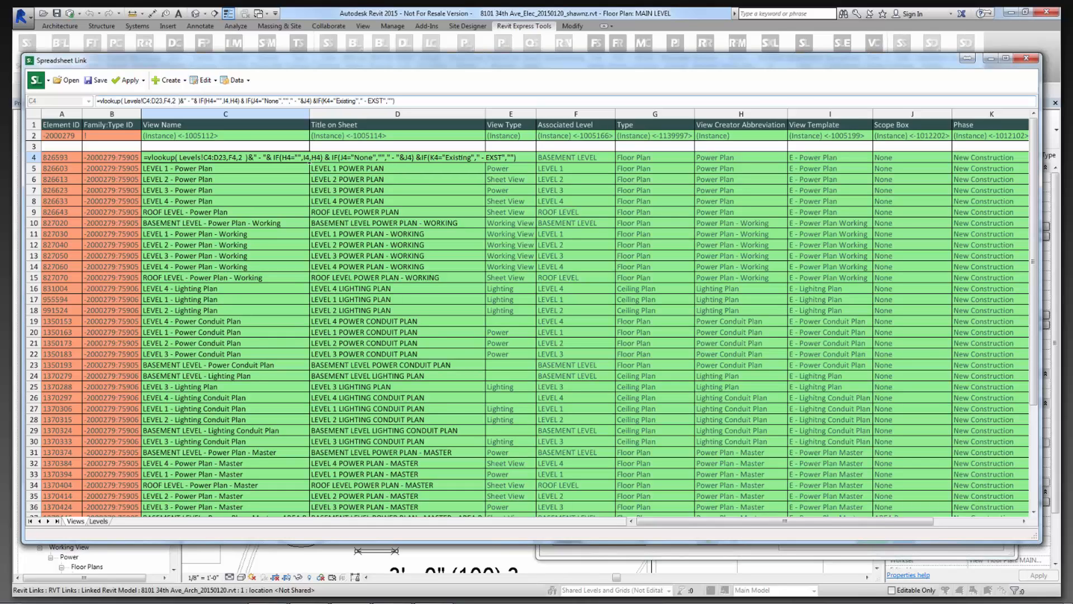
key(Return)
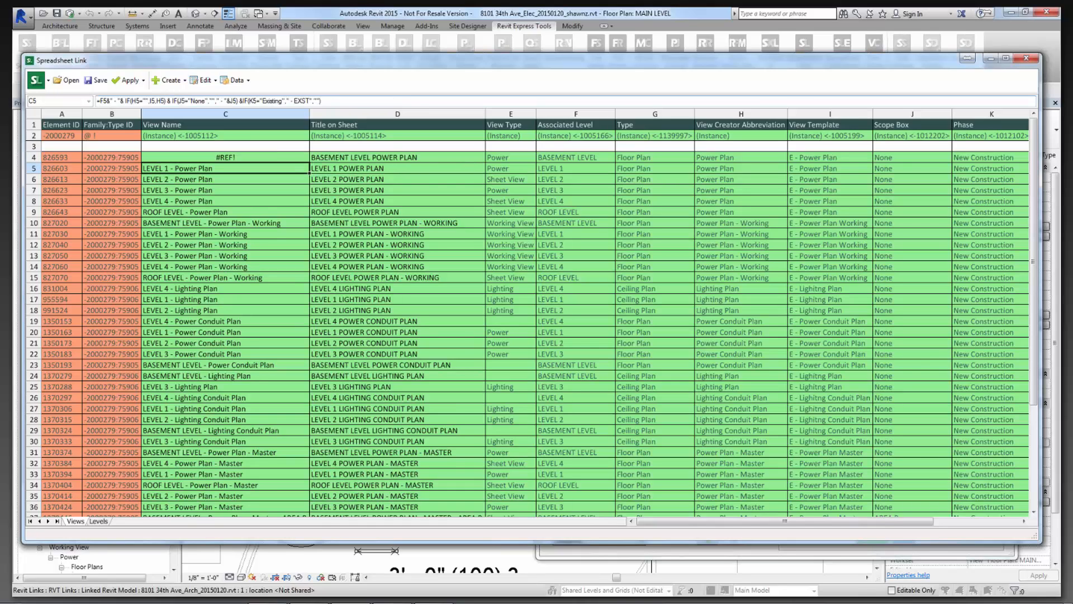
click(198, 158)
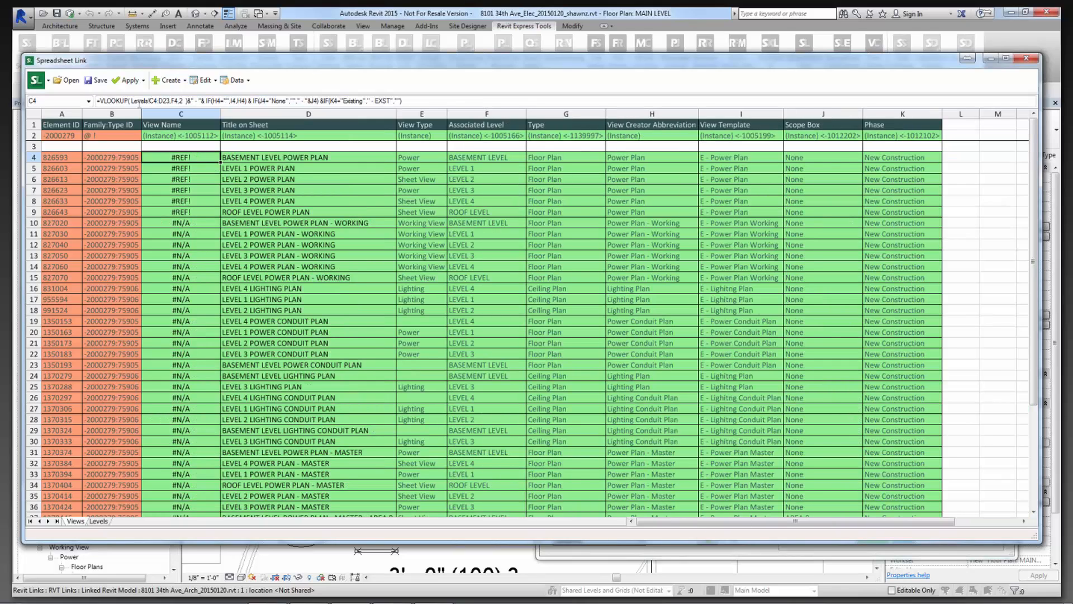
Reorder the C4 lookup arguments to VLOOKUP(F4, Levels!C4:D23,2) and fill the formula down the View Name column.
drag(130, 102, 169, 101)
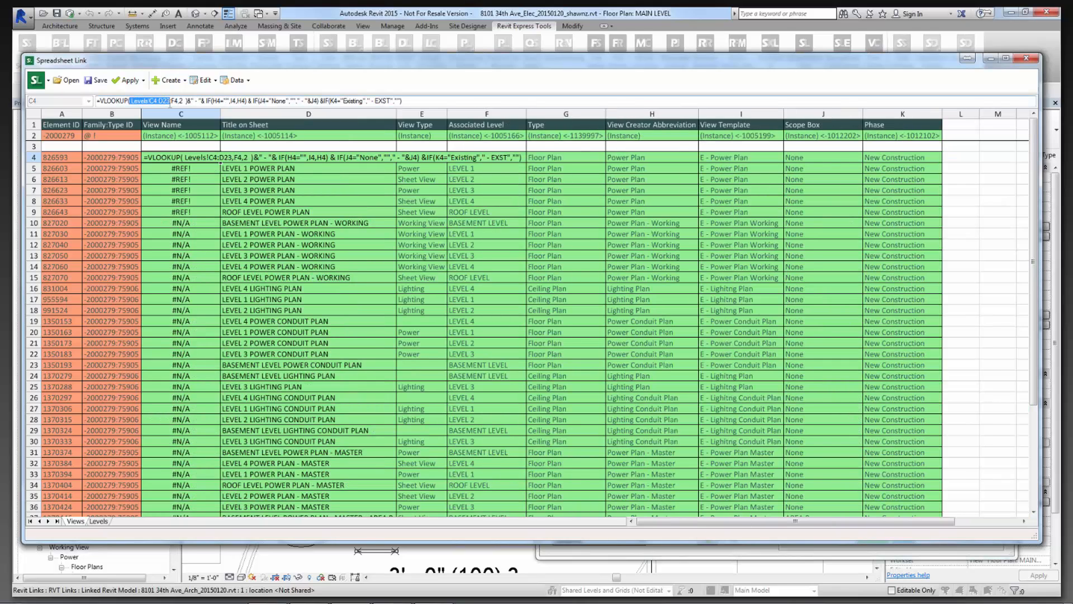
key(Delete)
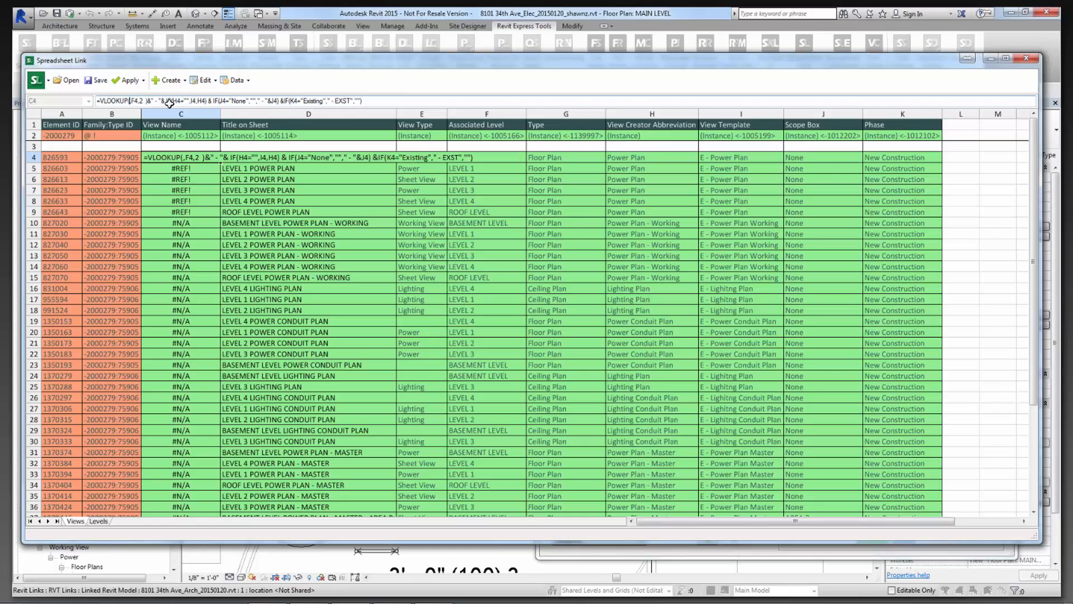
key(Delete)
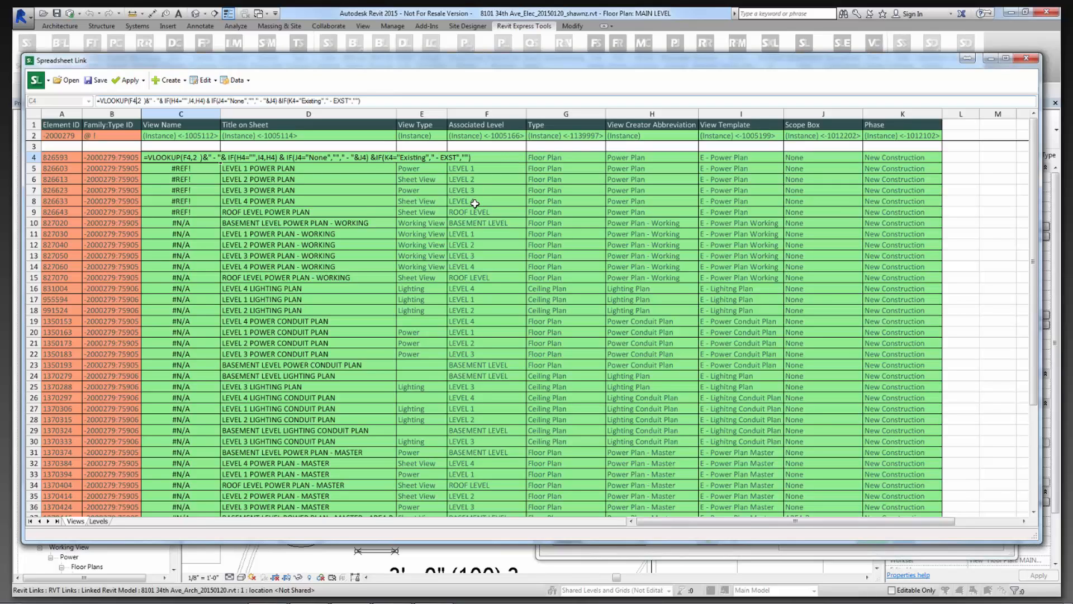
text(Levels!C4:D23,)
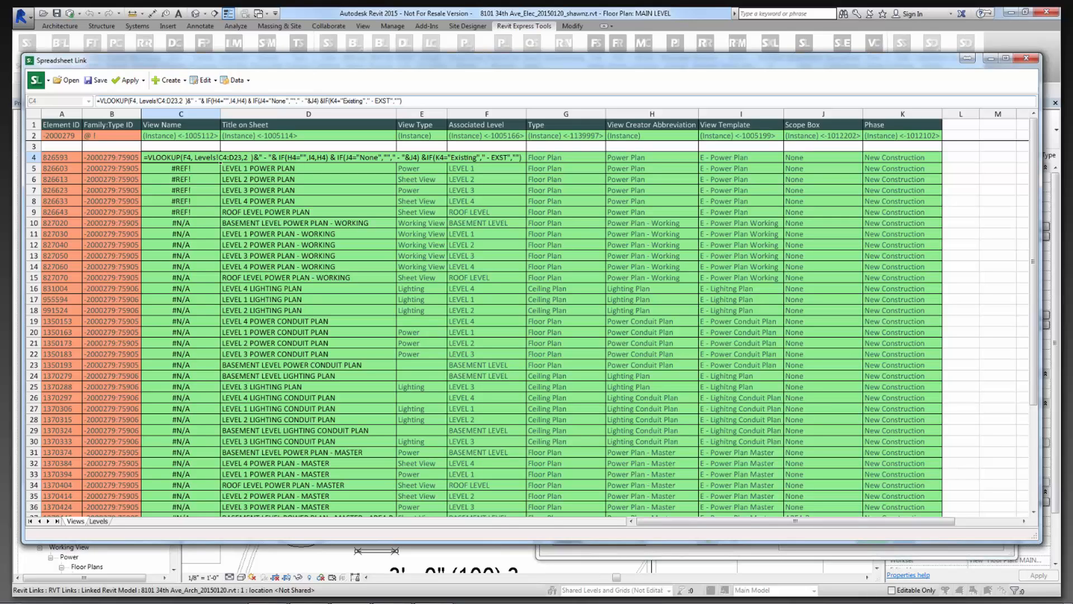
key(Return)
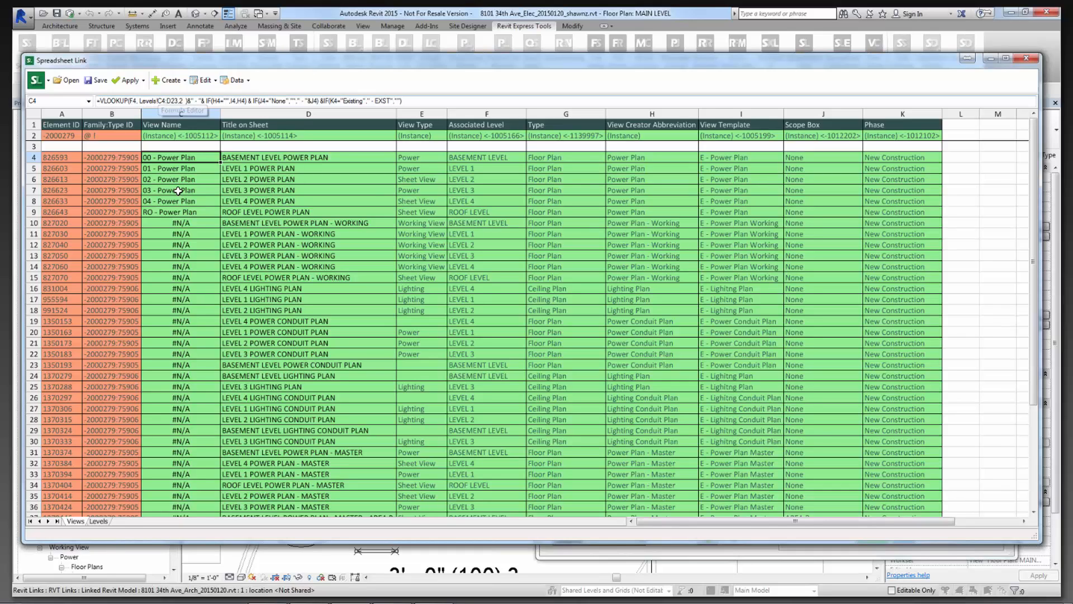
Examine how the Levels lookup range shifts in the View Name formulas of C5, C6 and C10.
click(184, 223)
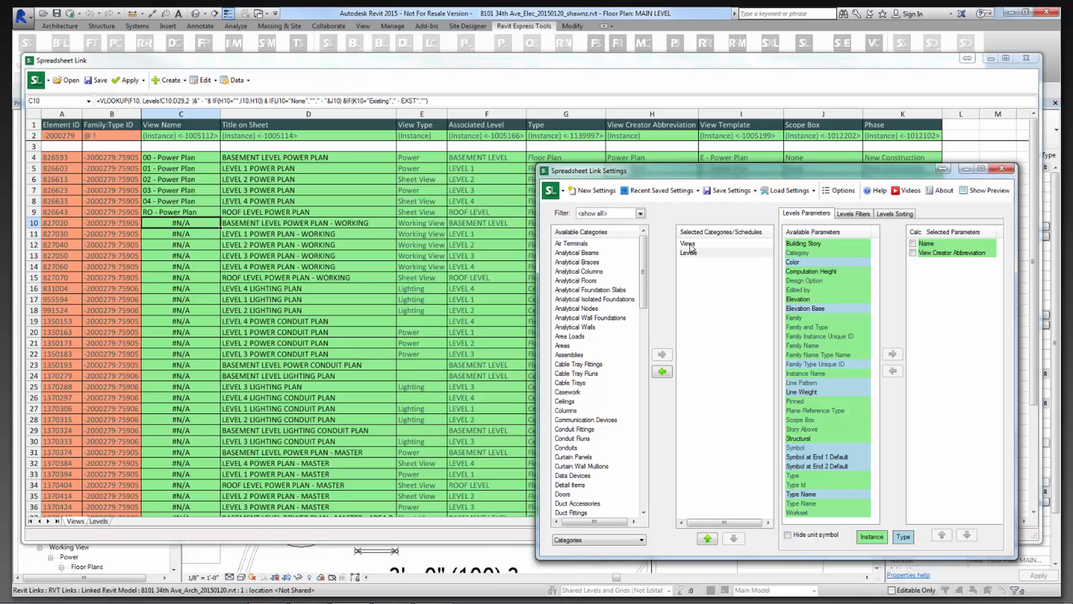
click(687, 244)
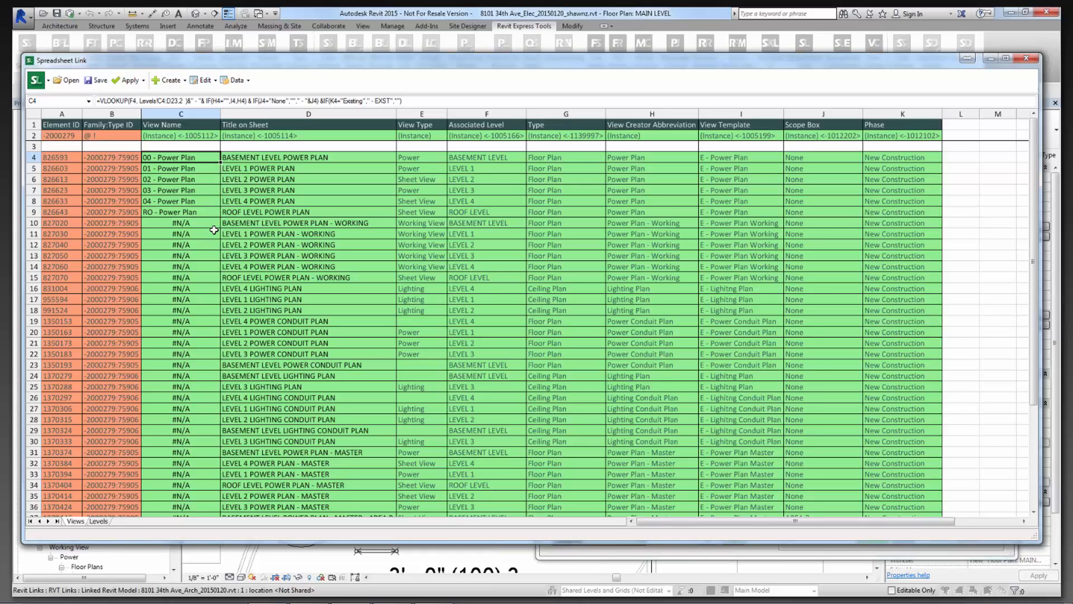
click(197, 169)
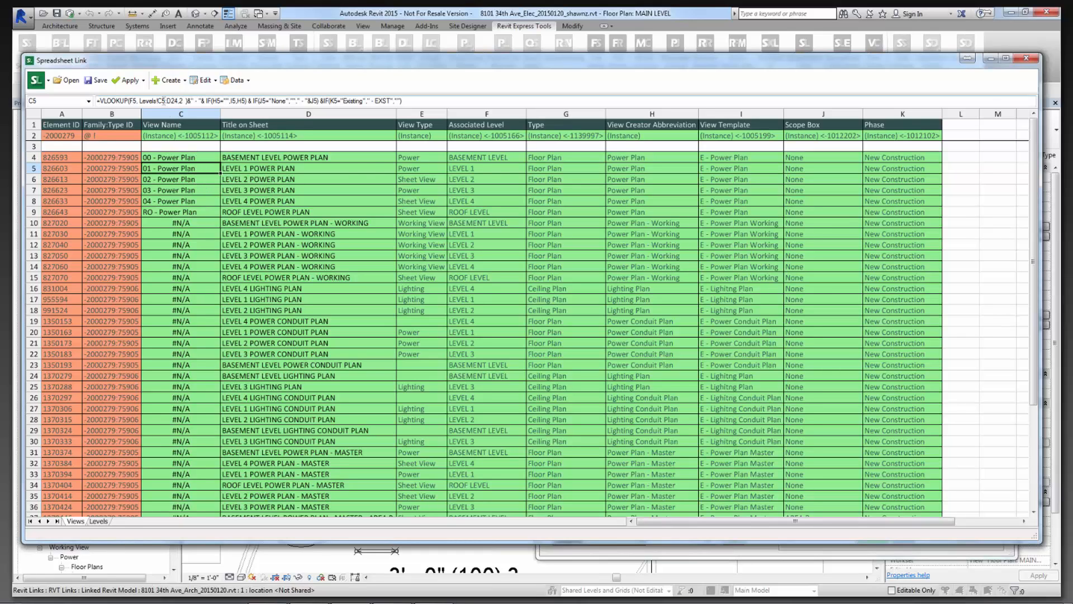
click(164, 101)
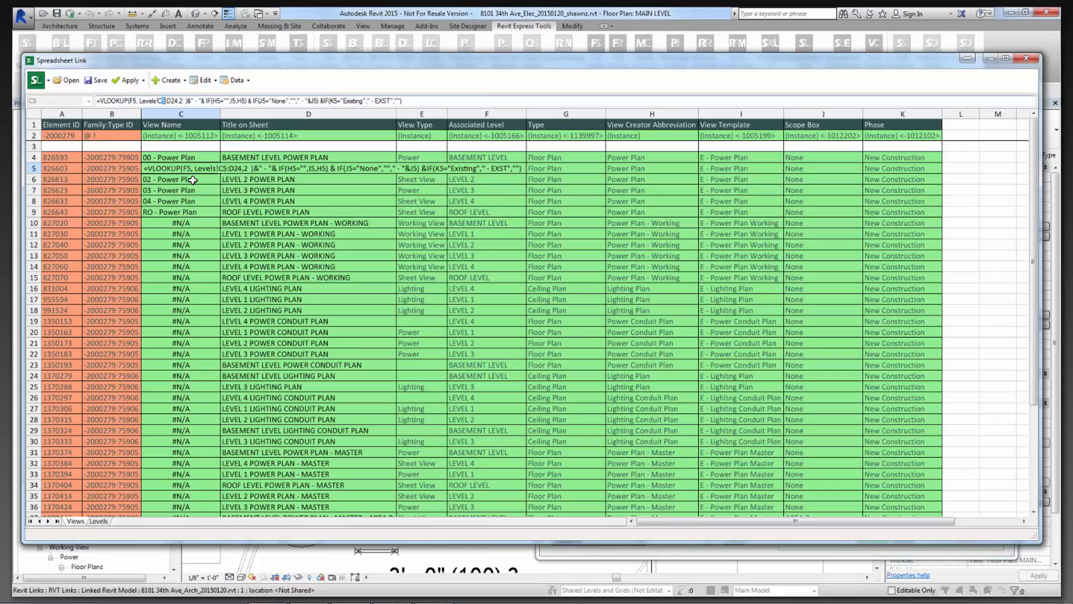
key(Return)
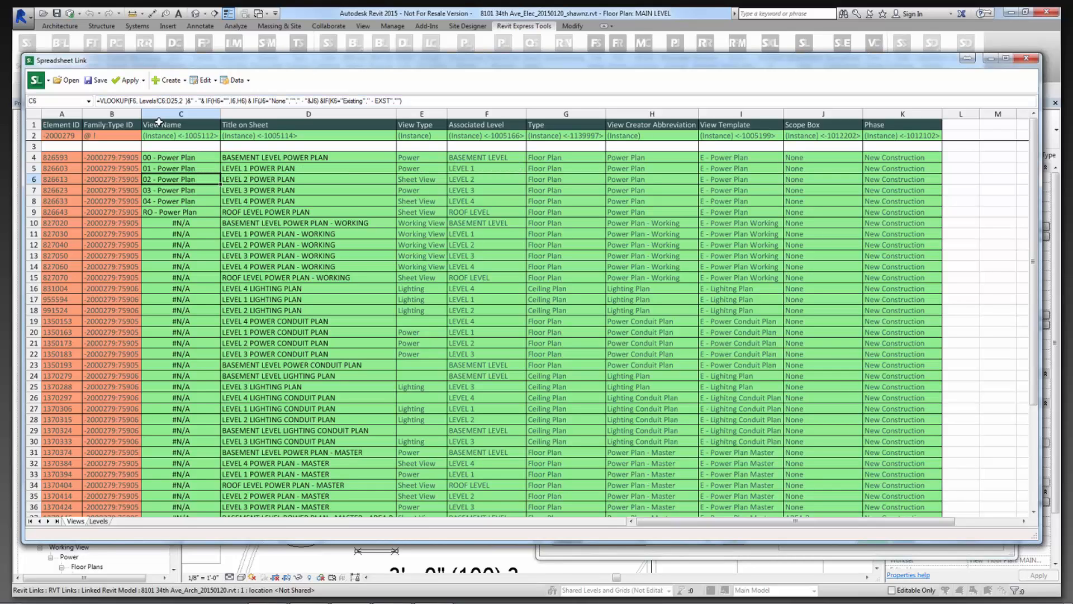
click(187, 222)
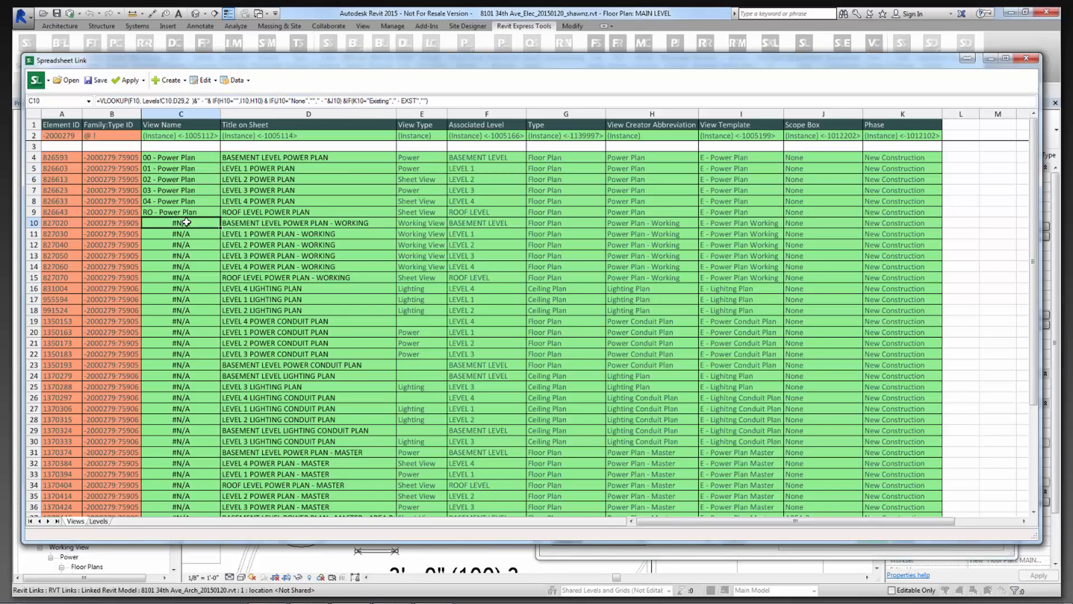
Lock the rows of the lookup range in C4 as Levels!C$4:D$23 and fill the formula down the View Name column.
double_click(179, 159)
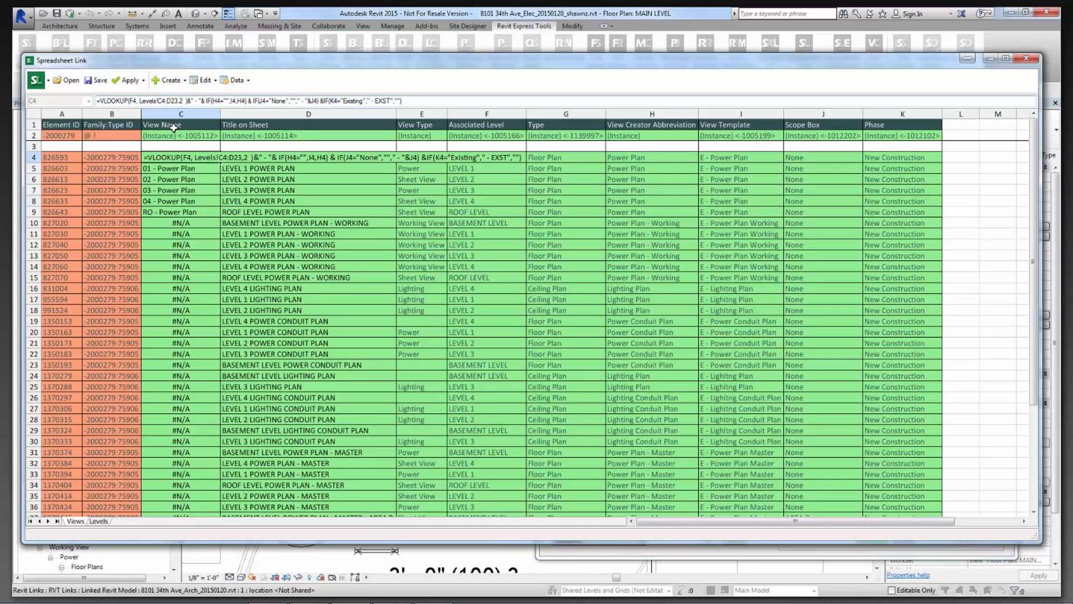
text($4:D)
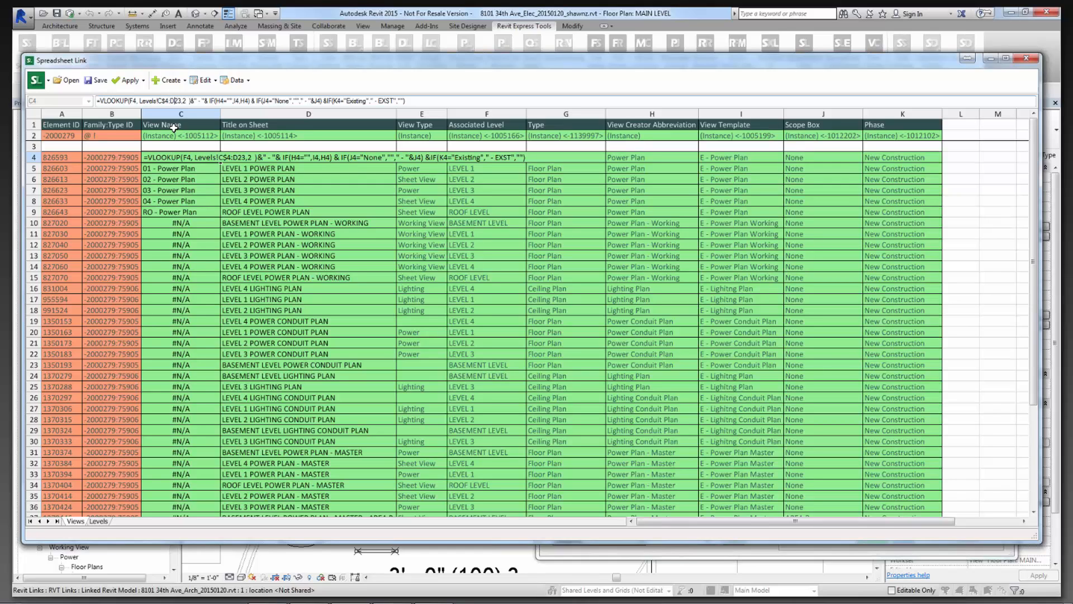
text($)
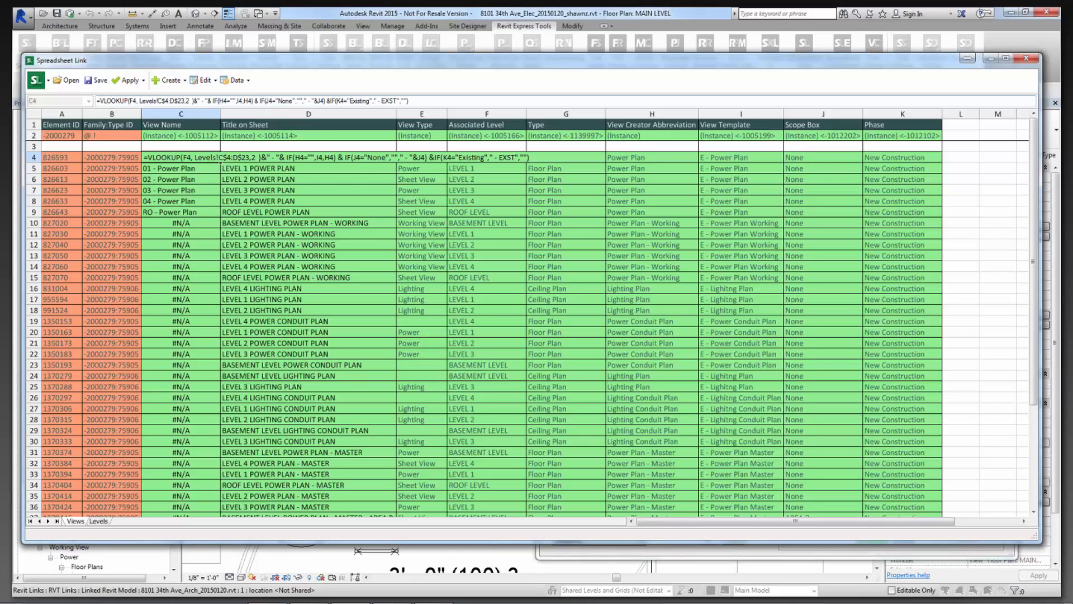
key(Return)
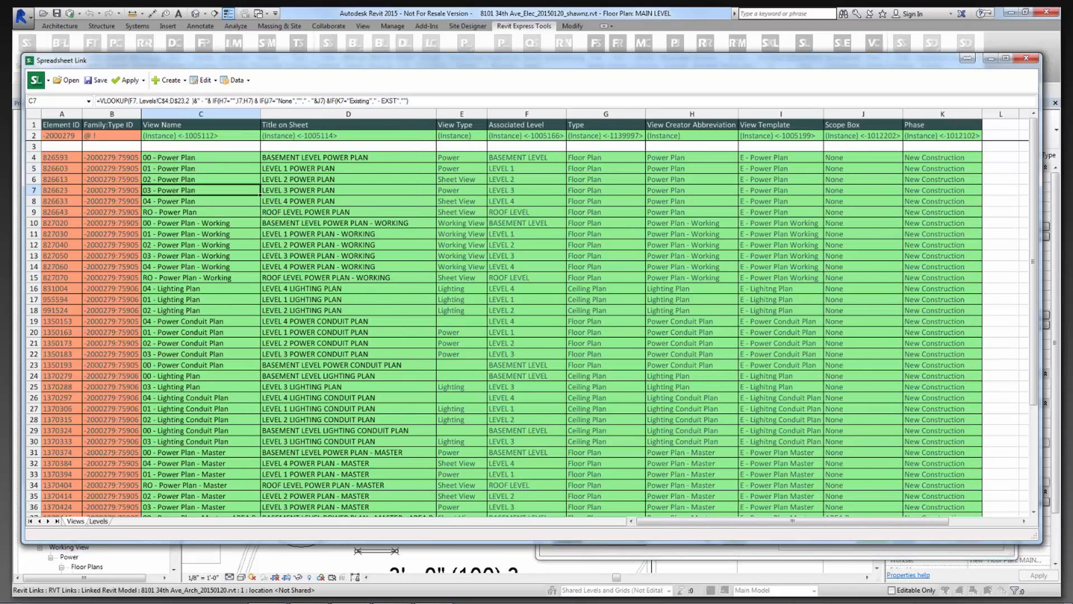
Examine the filled-down View Name formulas from C7 through C16.
key(Down)
key(Down)
key(Down)
key(Down)
key(Down)
key(Down)
key(Down)
key(Down)
key(Down)
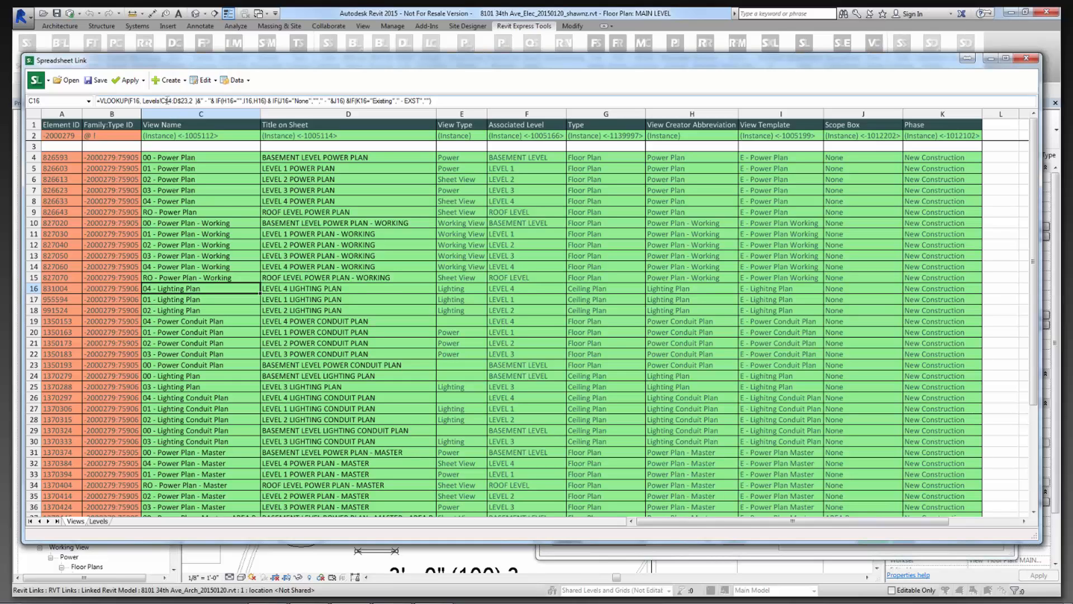
Make the lookup range in the C16 View Name formula fully absolute as Levels!$C$4:$D$23.
click(166, 102)
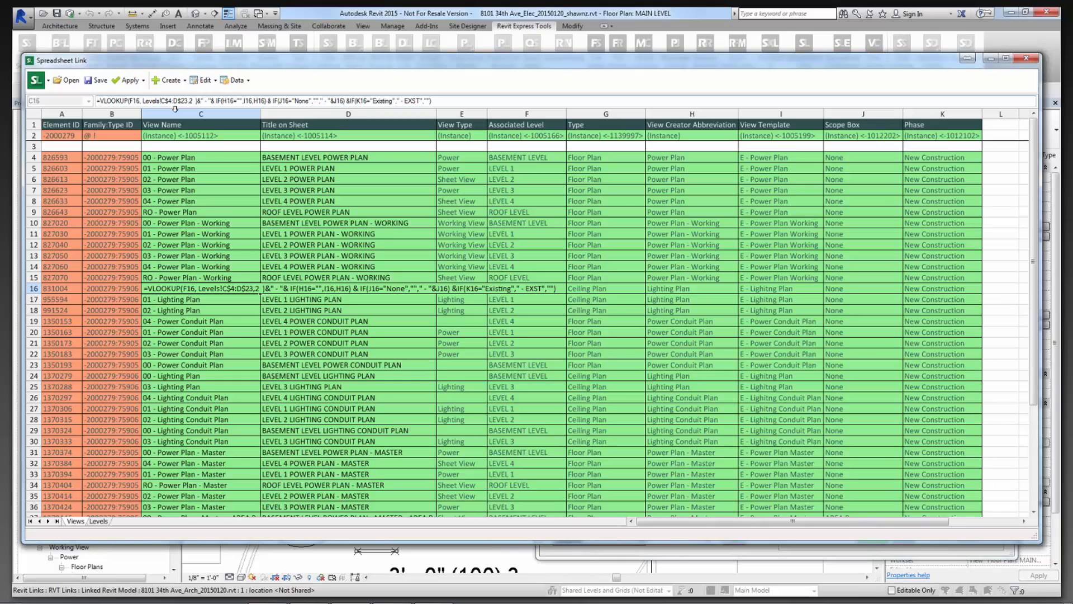
text($C)
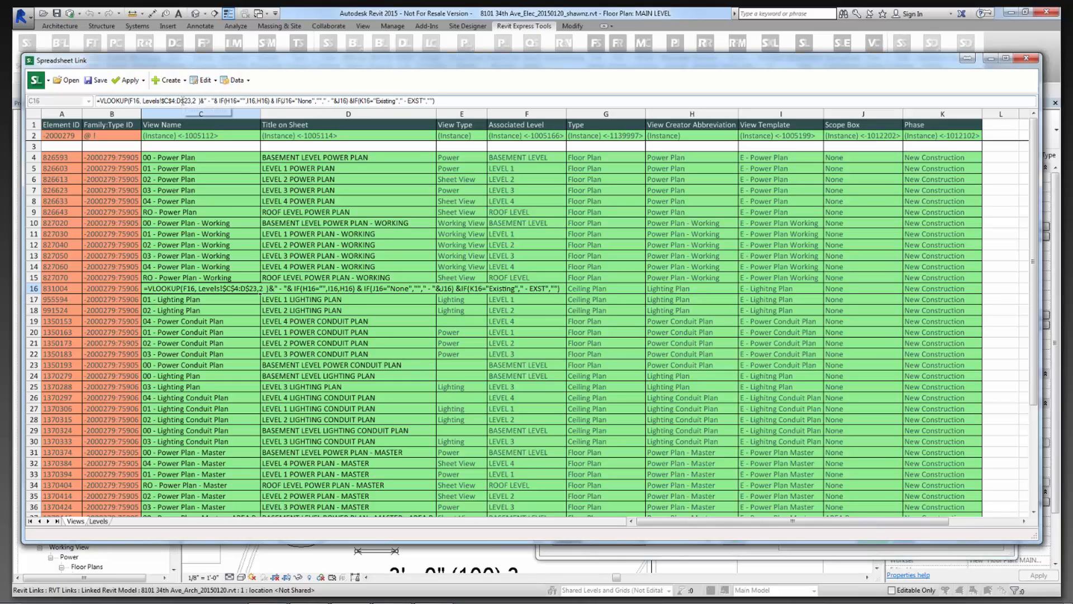
text($)
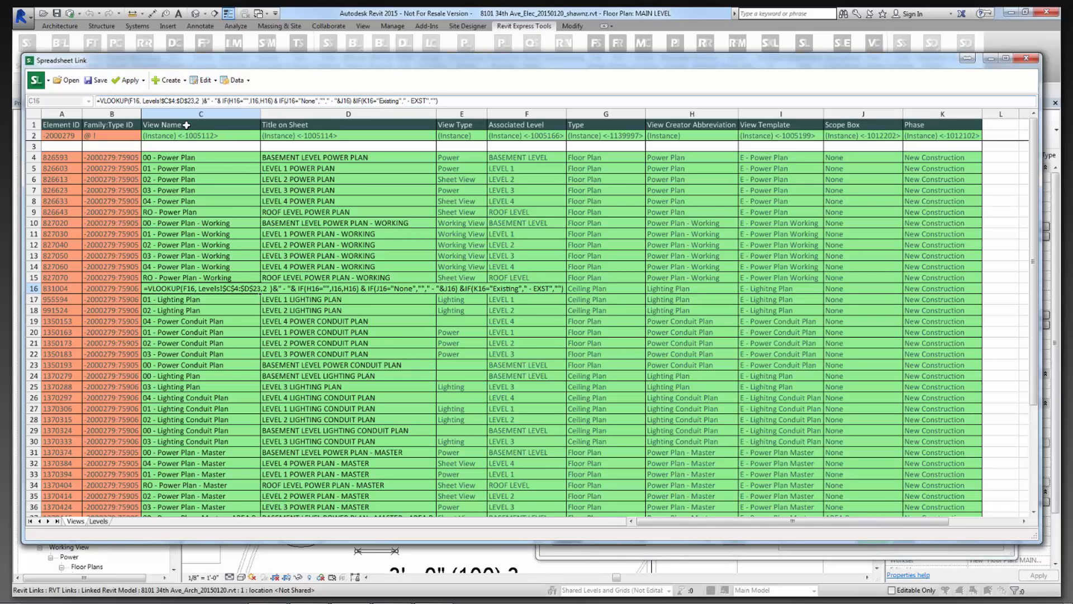
key(Return)
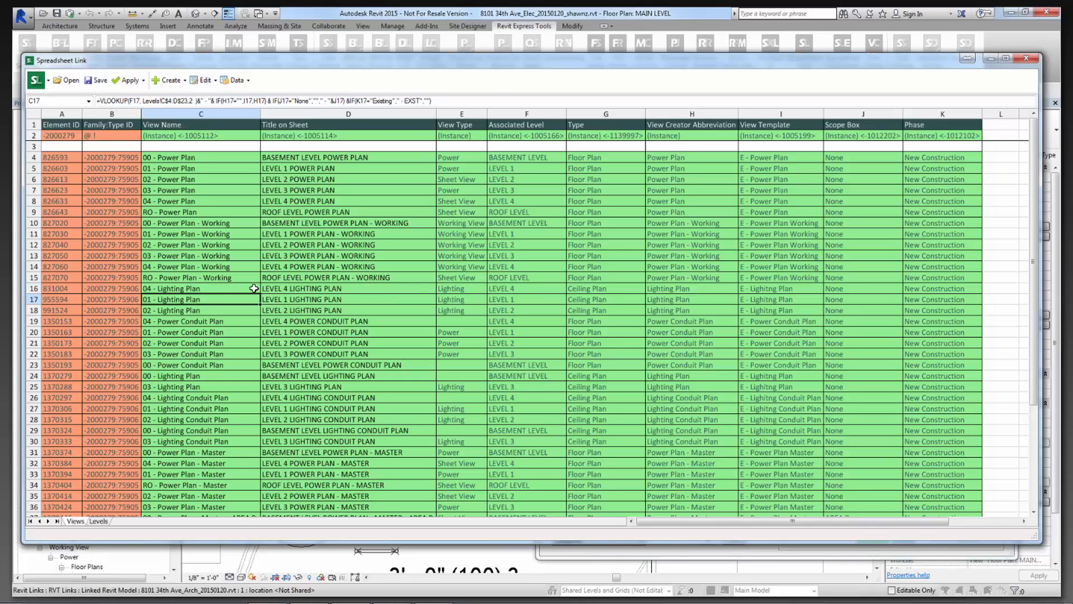
Try to prefix both column references of the C4 lookup range with &, as Levels!&C$4:&D$23.
click(213, 287)
click(190, 157)
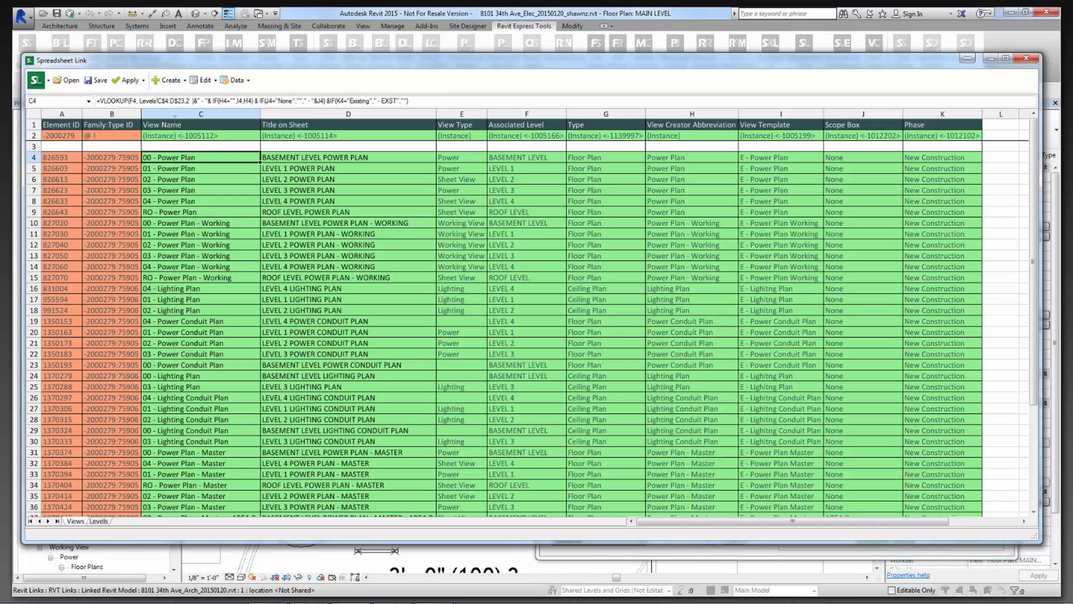
click(160, 103)
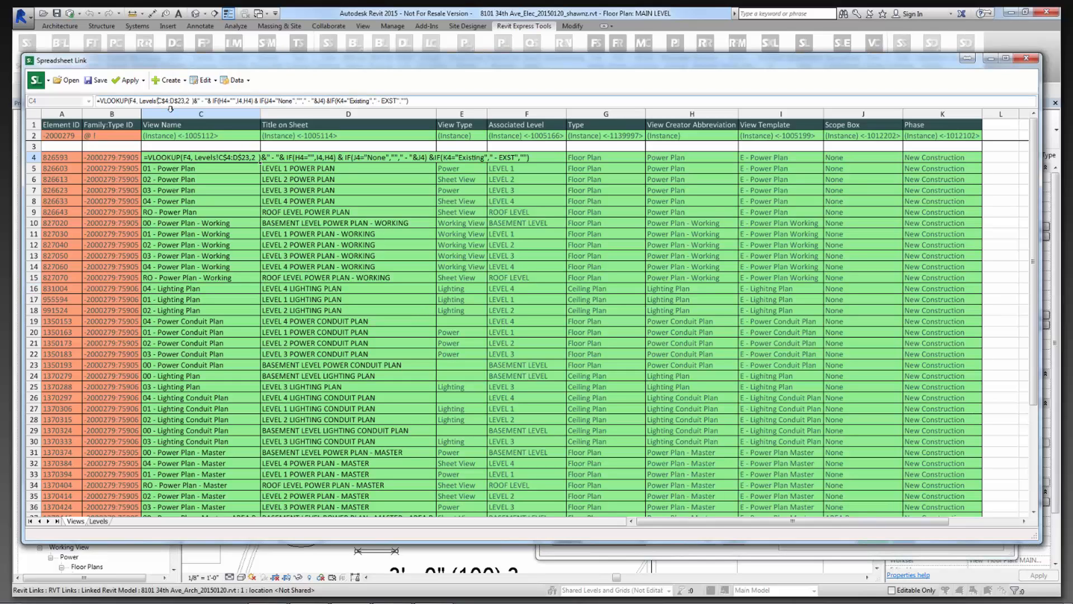
text(&)
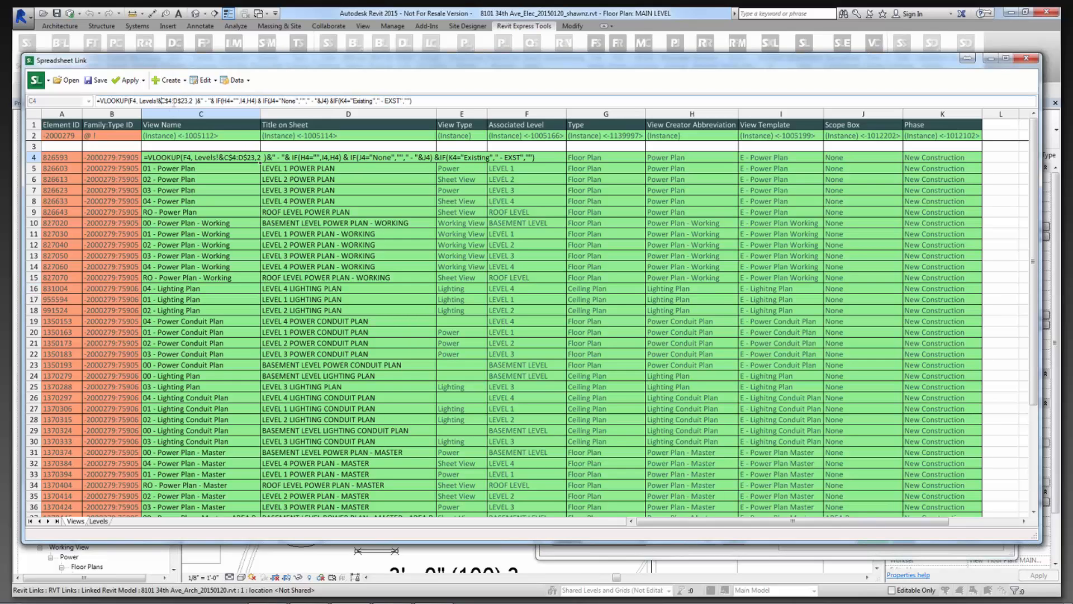
click(172, 101)
text(&)
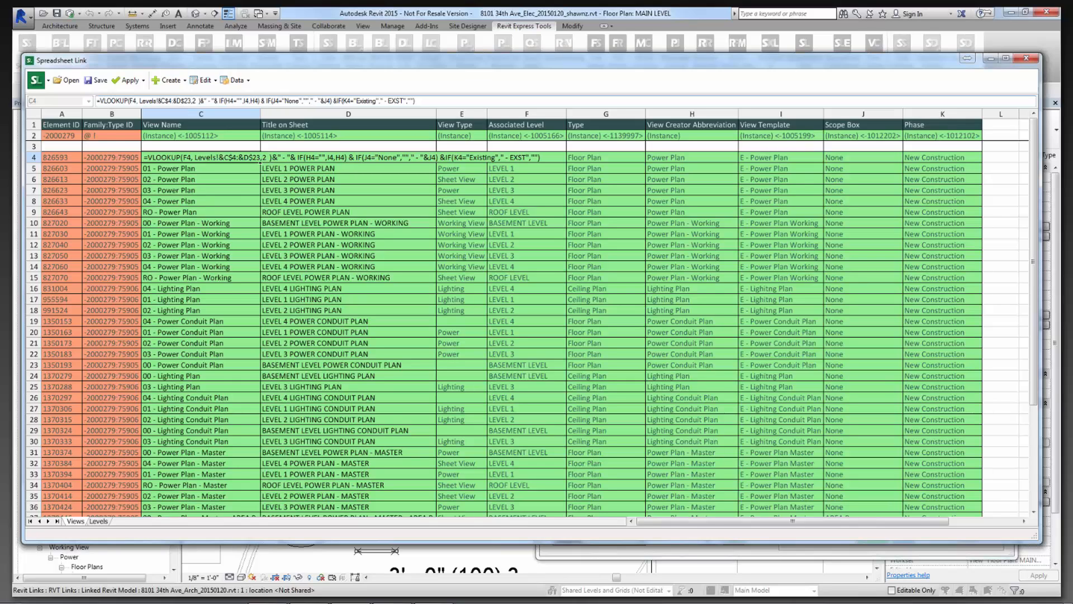
key(Return)
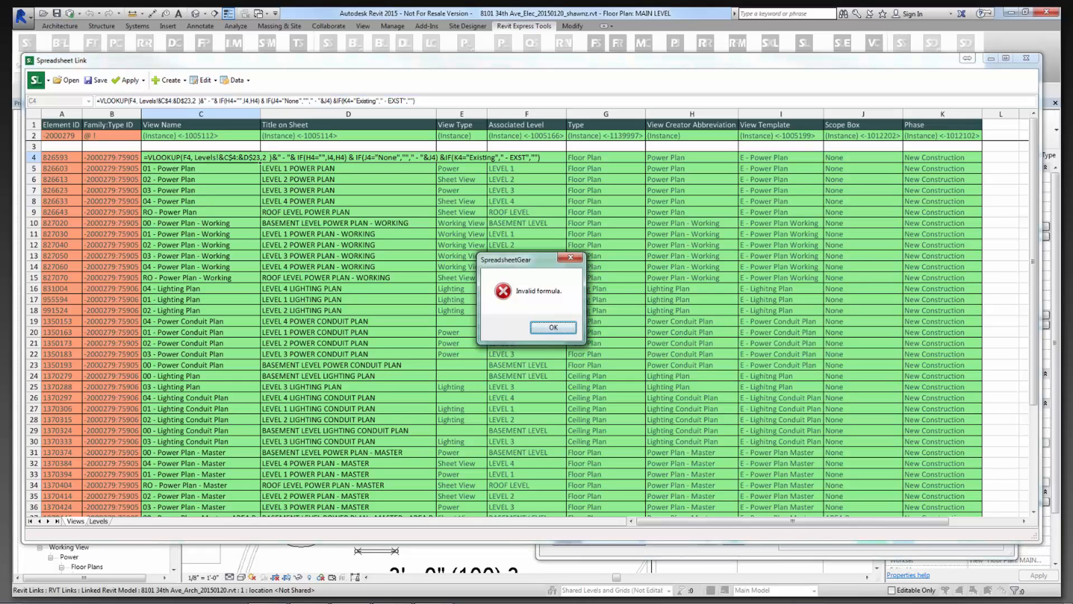
key(Return)
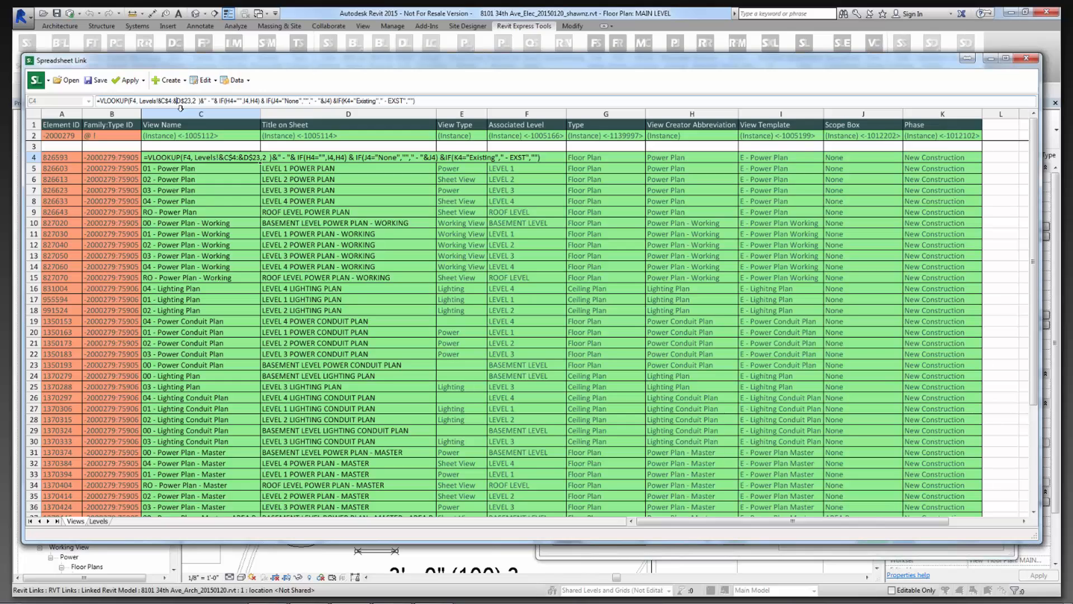
Replace the & prefixes in the C4 View Name formula with $, making the lookup range Levels!$C$4:$D$23.
key(BackSpace)
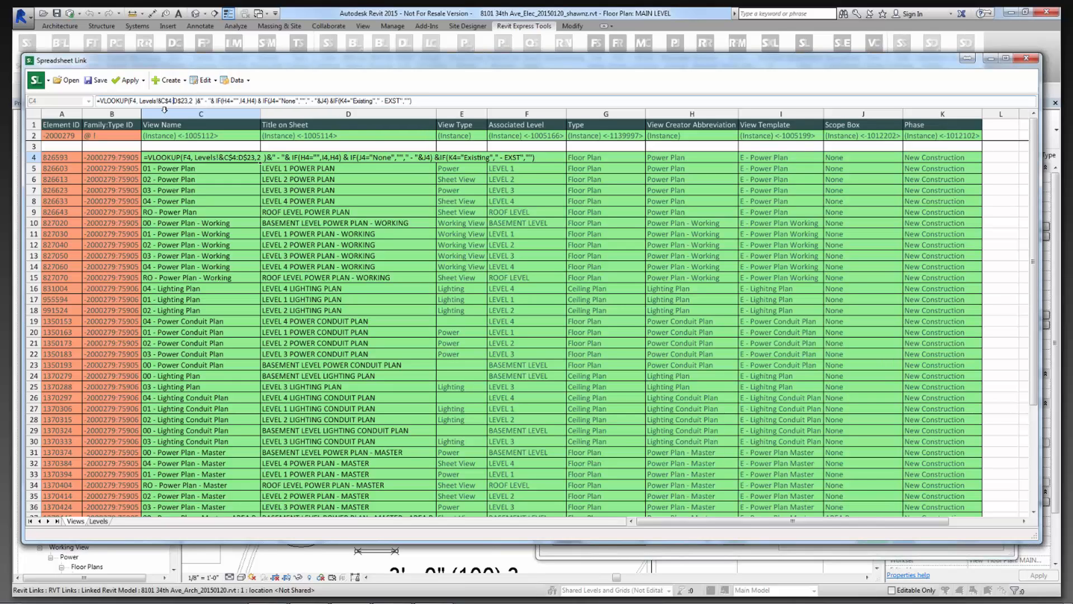
key(BackSpace)
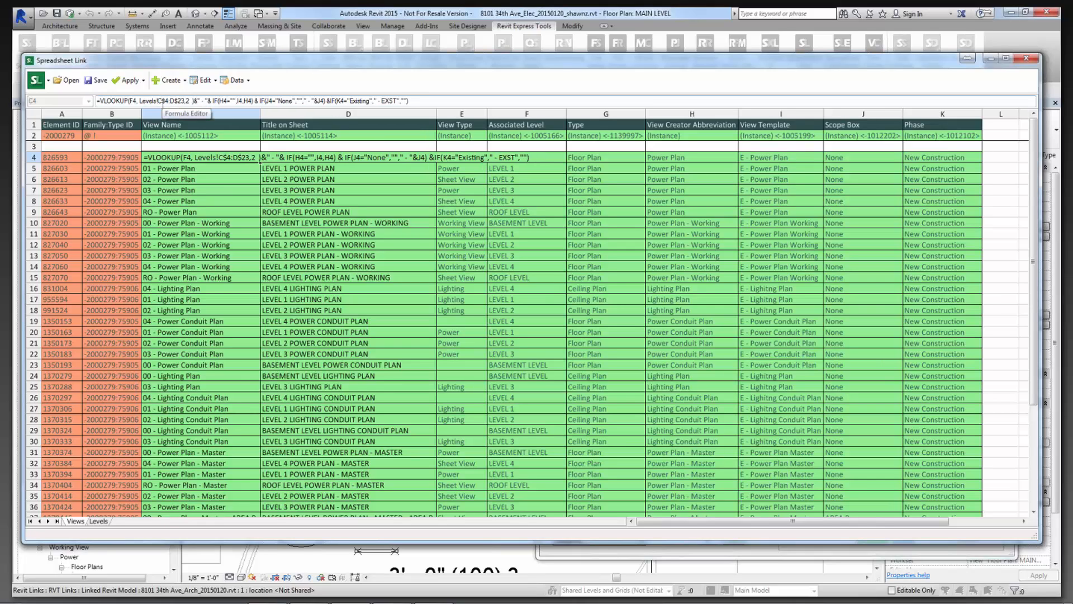
text($C)
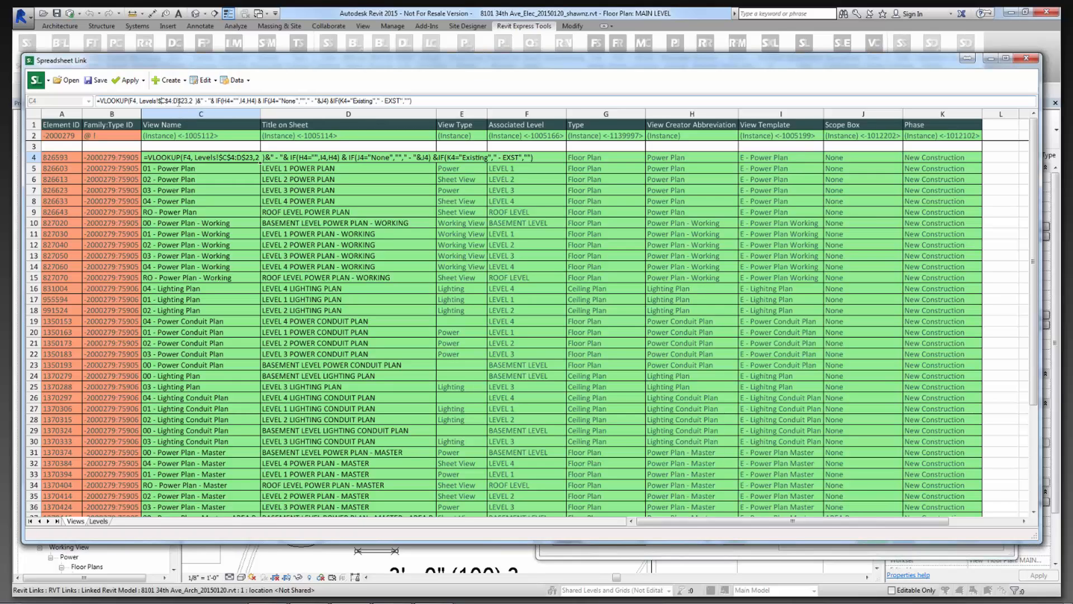
text($)
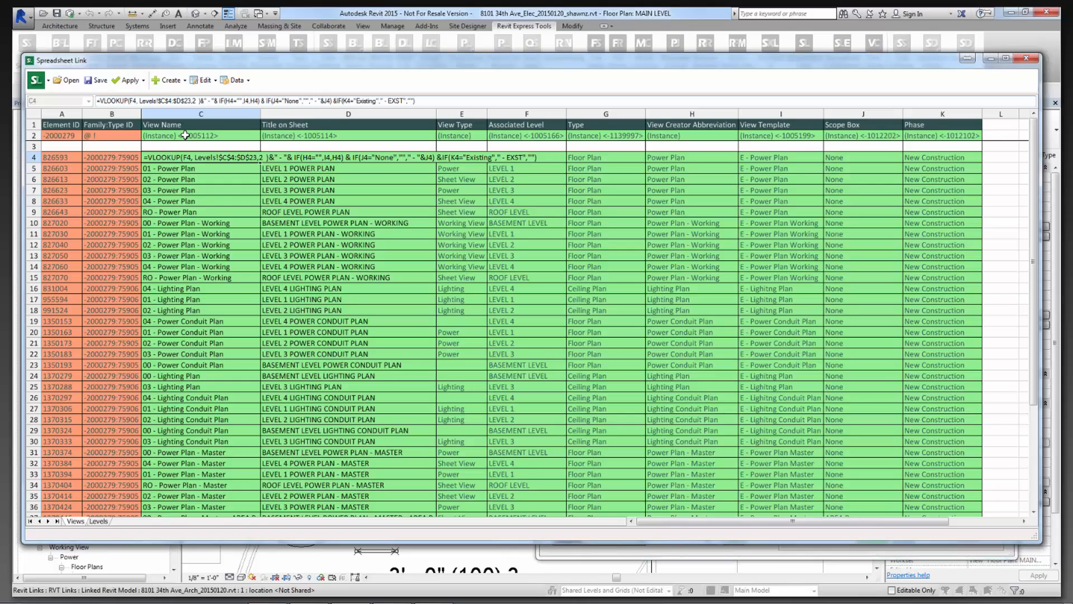
key(Return)
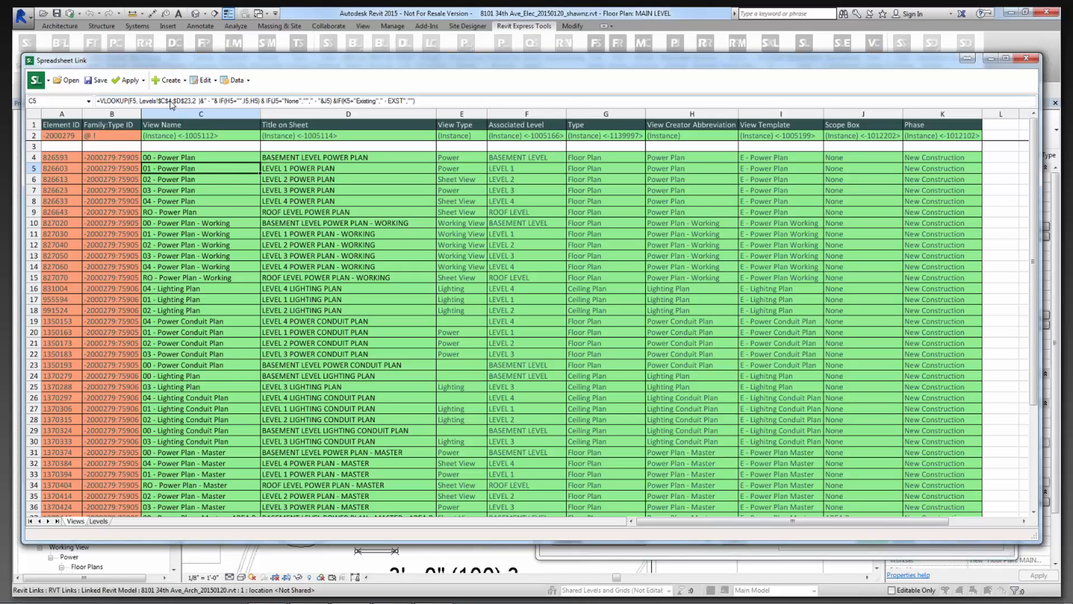
click(203, 157)
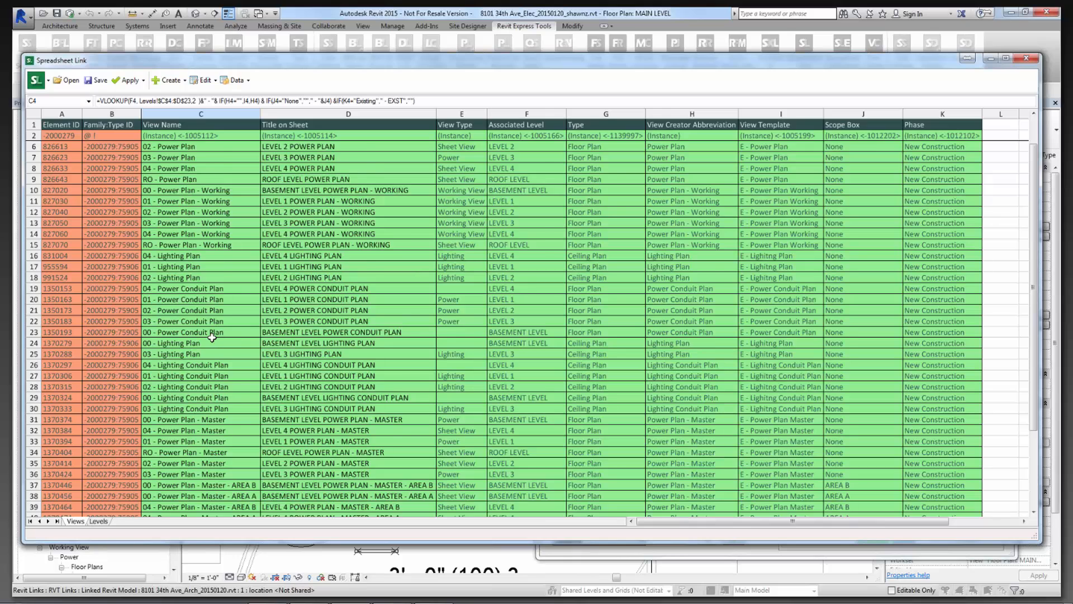
Check the View Name column and the extent of the lookup range on the Levels worksheet, and return to the Views worksheet.
scroll(212, 337, down, 5)
scroll(211, 336, up, 8)
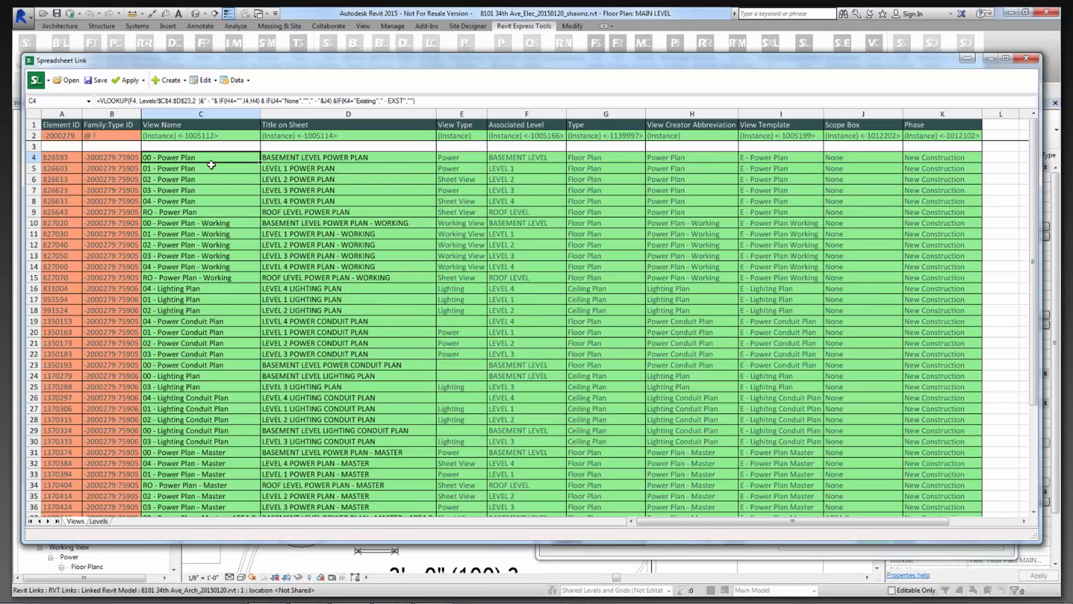
click(99, 521)
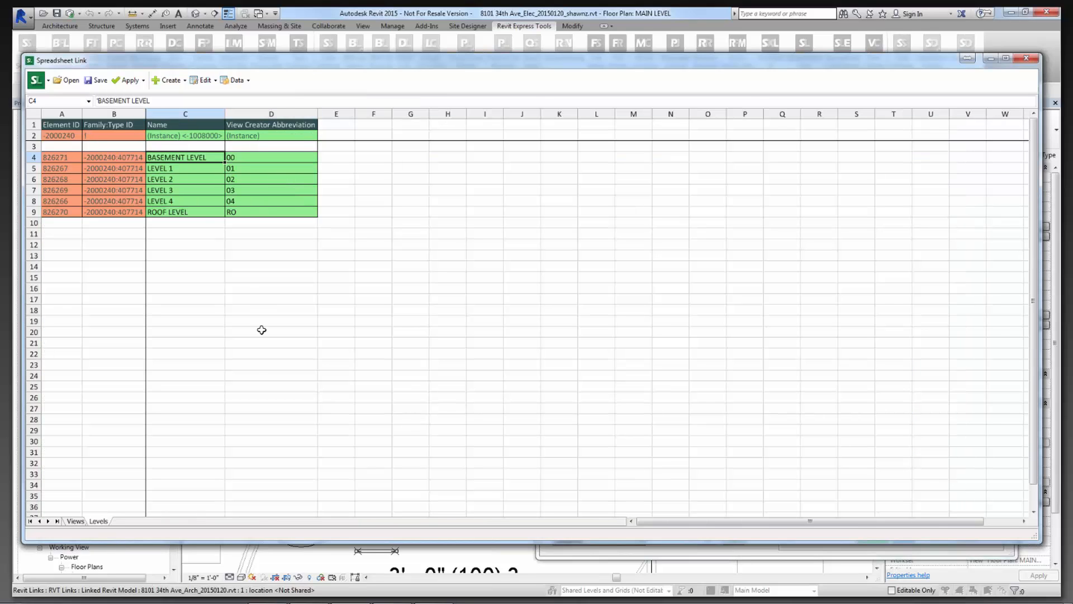
click(258, 364)
click(257, 373)
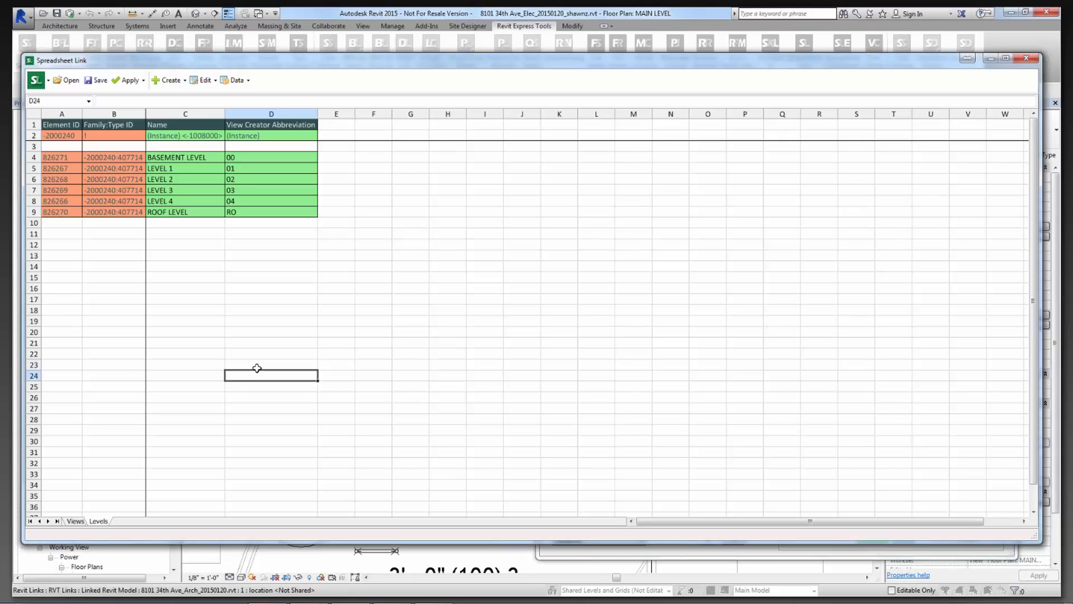
click(76, 521)
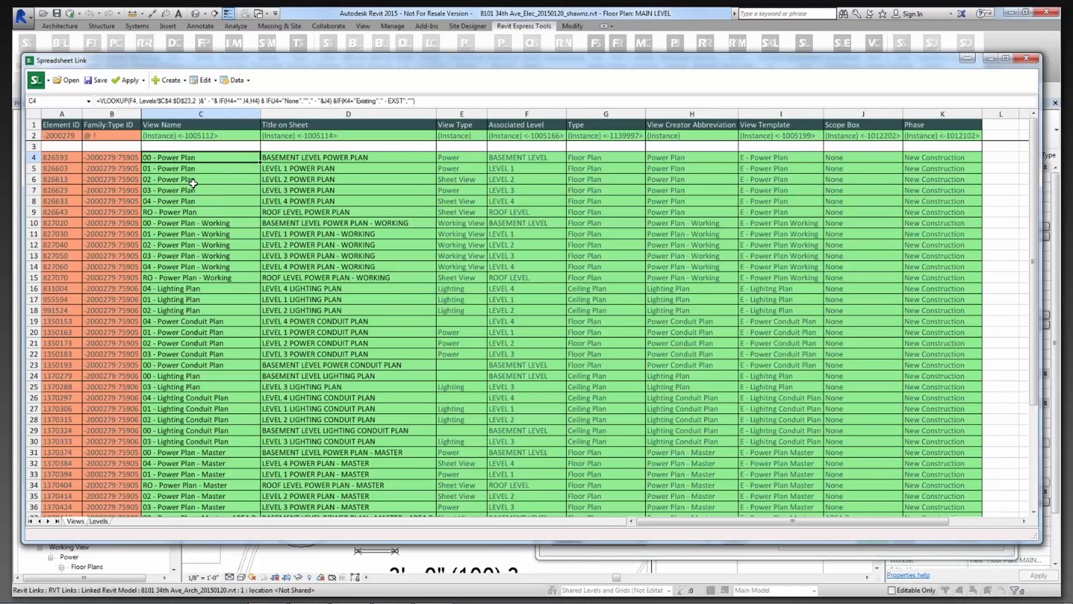
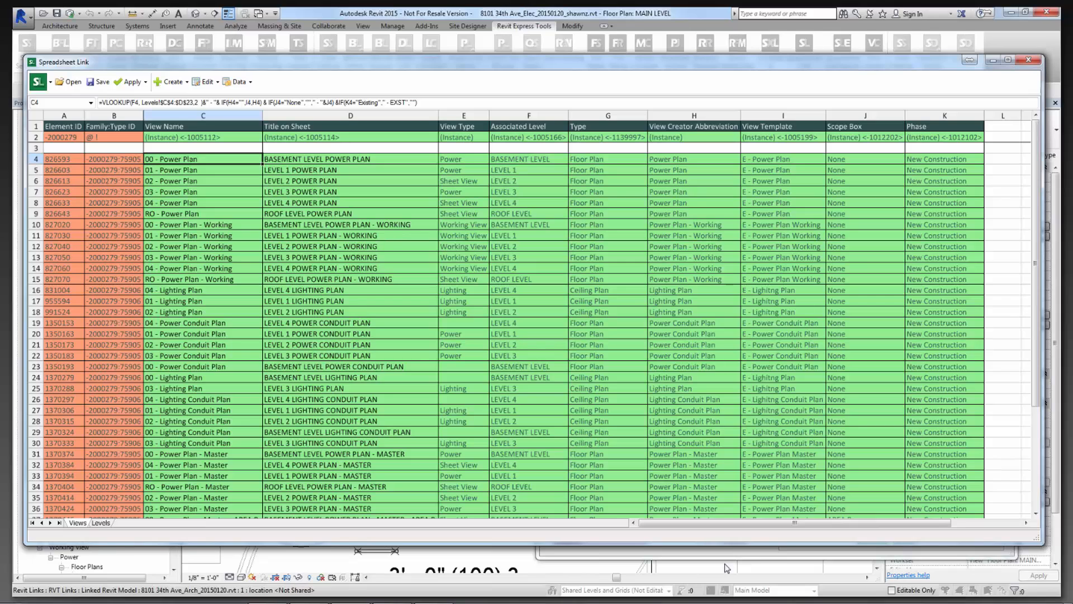
Save the Spreadsheet Link settings to file as View Names 2.slsettings in the View Renaming folder, replacing the existing file.
click(725, 555)
click(726, 190)
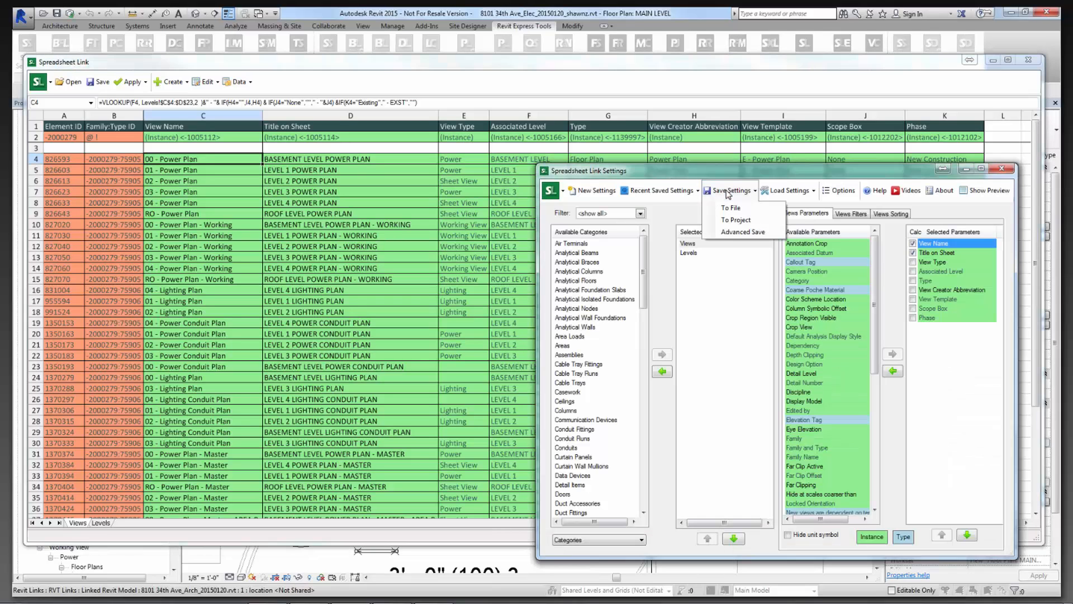
click(730, 208)
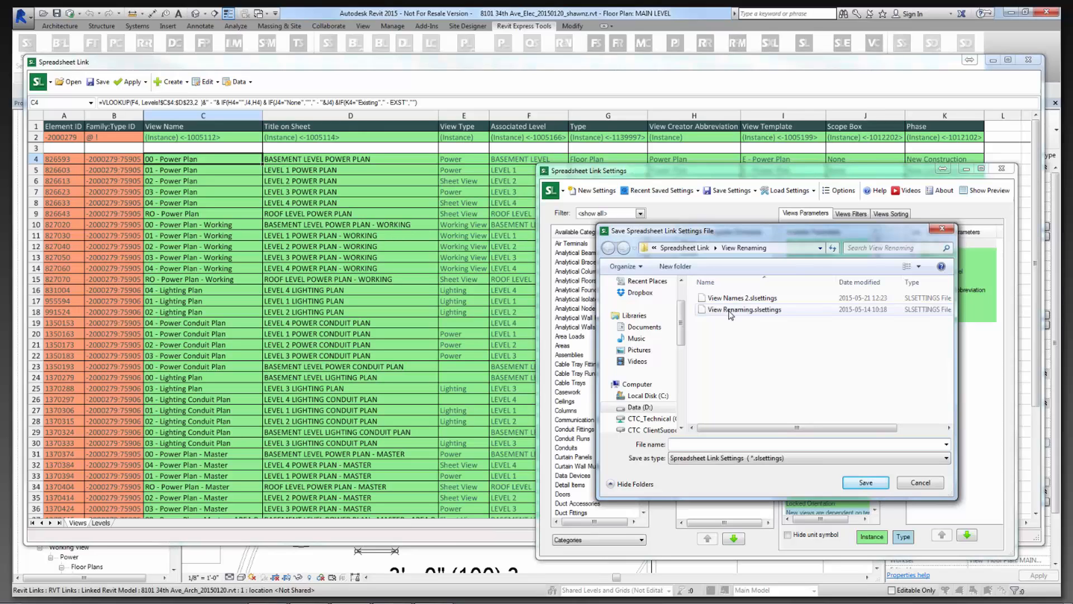
click(728, 299)
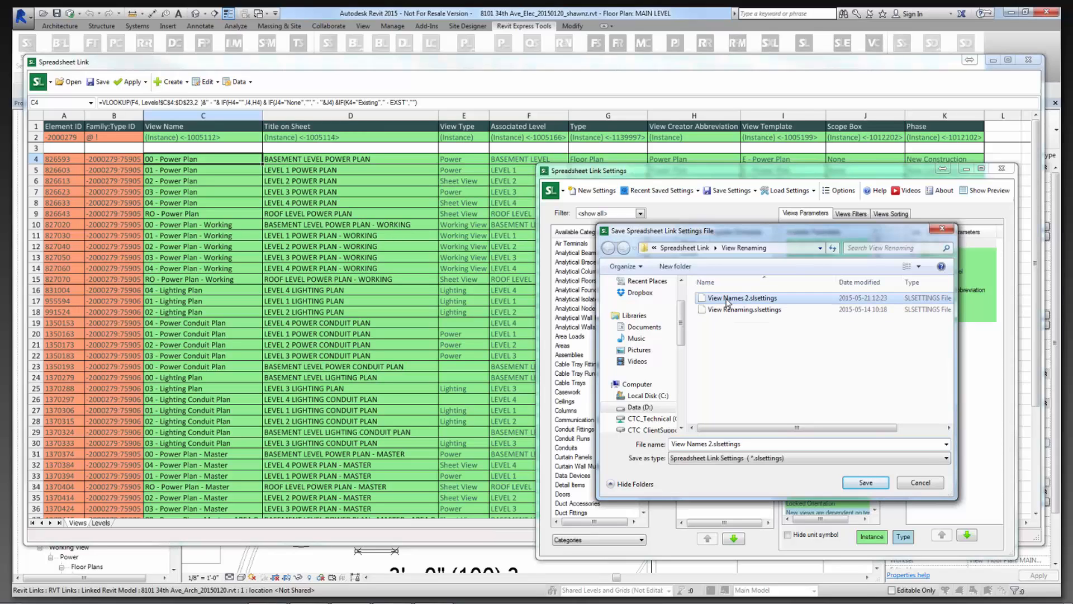
click(865, 482)
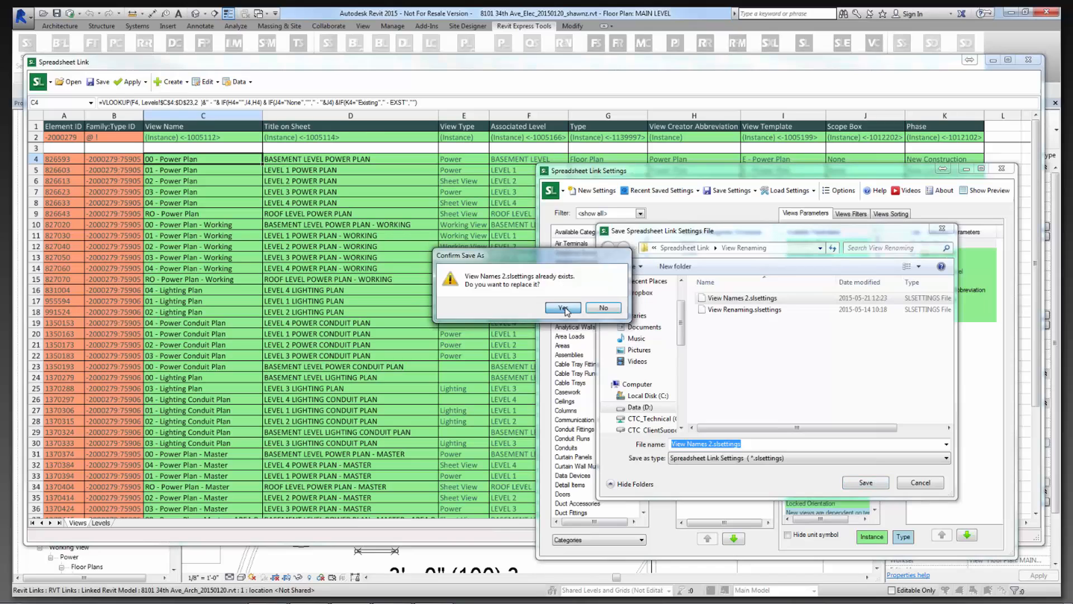
click(615, 311)
click(598, 321)
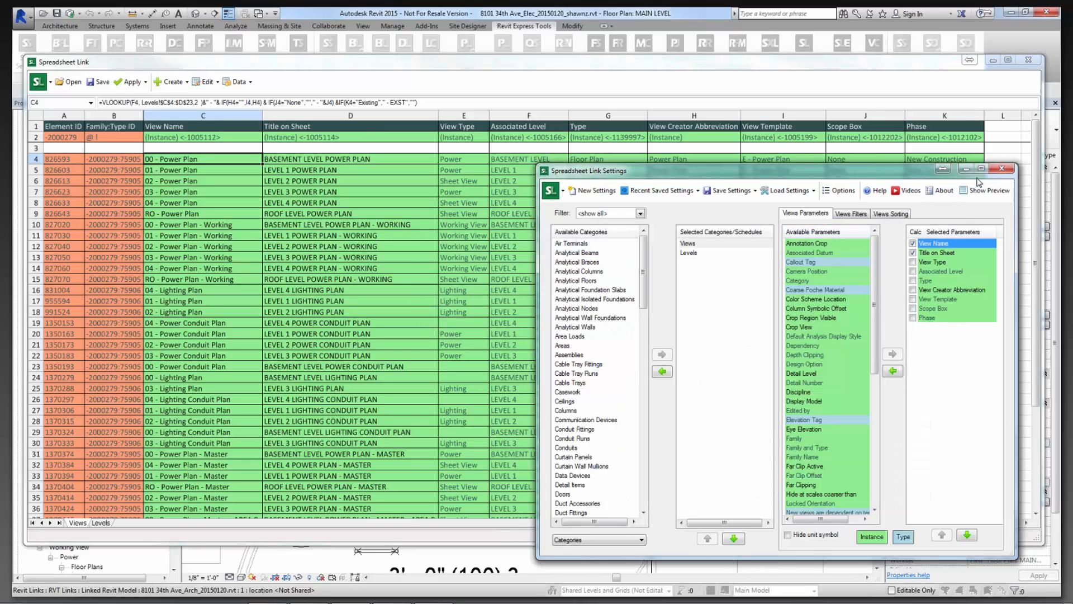
Close Spreadsheet Link without applying the worksheets and without saving the settings again.
click(145, 82)
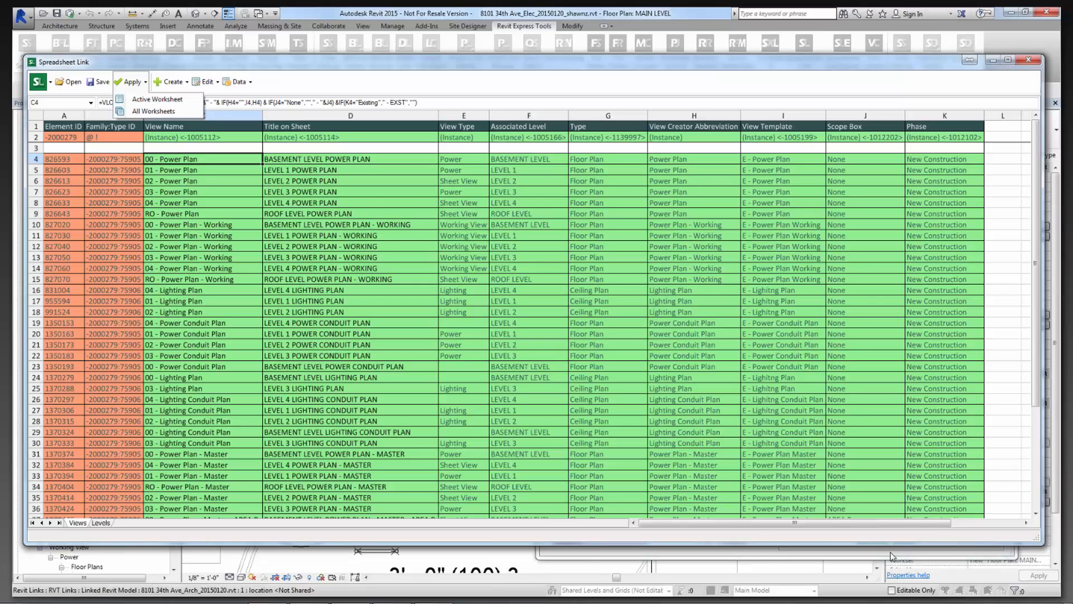
click(877, 545)
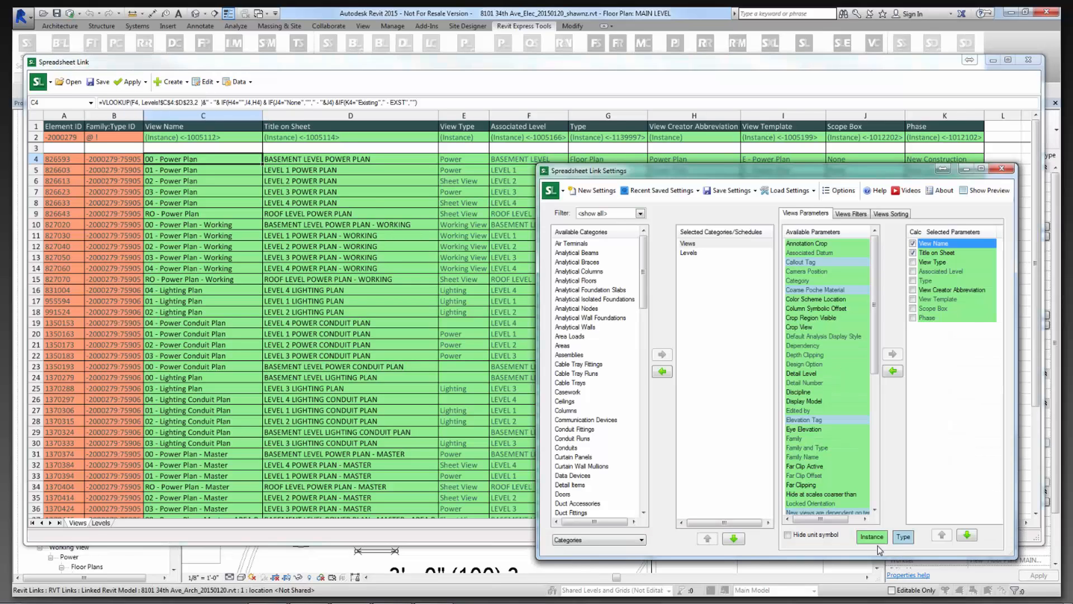
click(1002, 169)
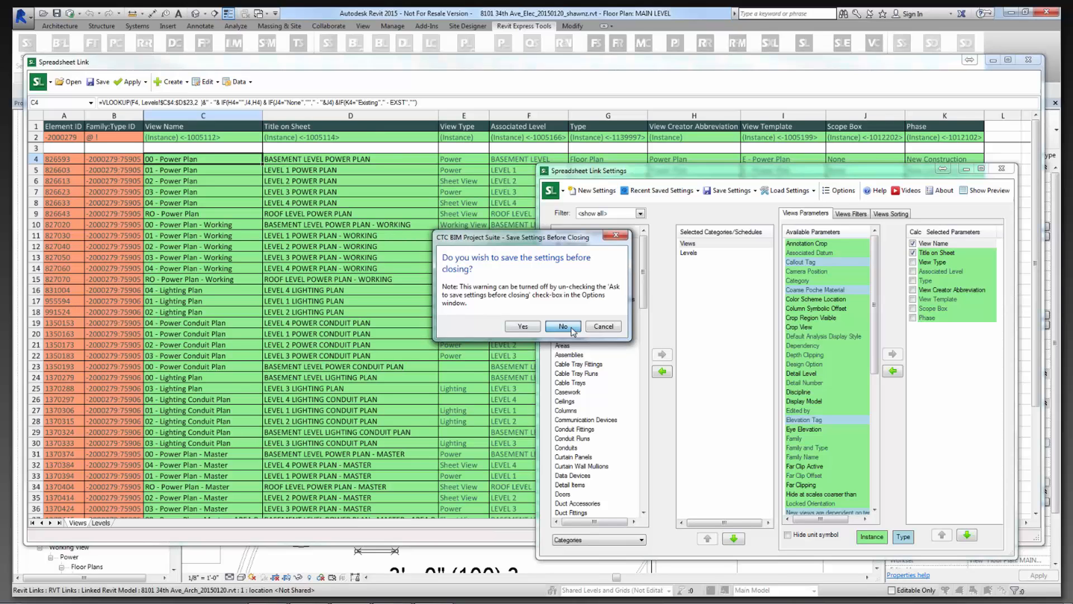
click(563, 326)
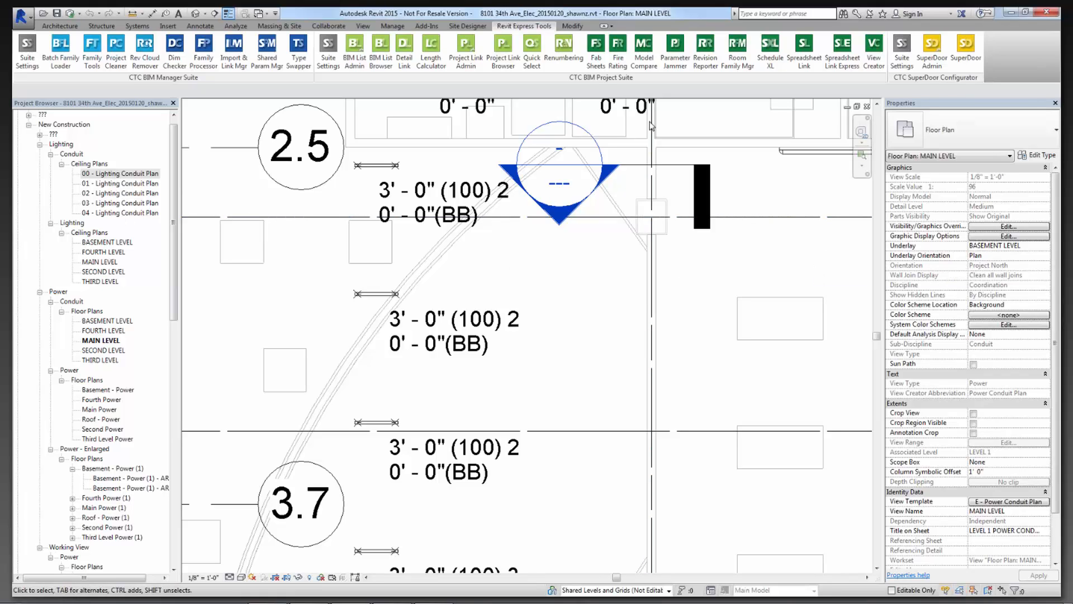
Start Spreadsheet Link Express and load the View Names 2.slsettings file from the View Renaming folder.
click(843, 53)
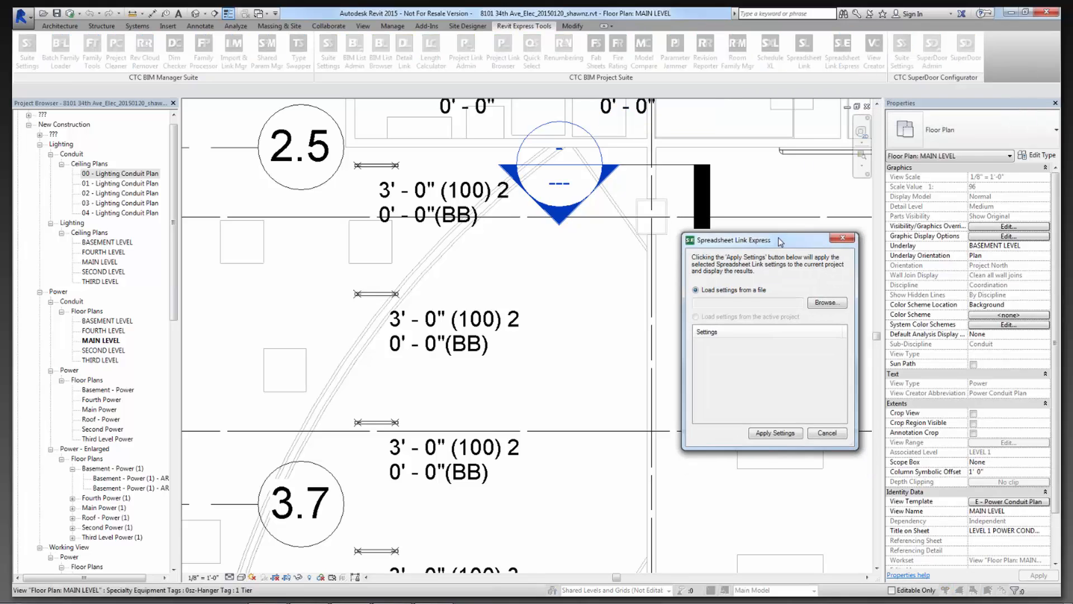
drag(780, 242, 751, 167)
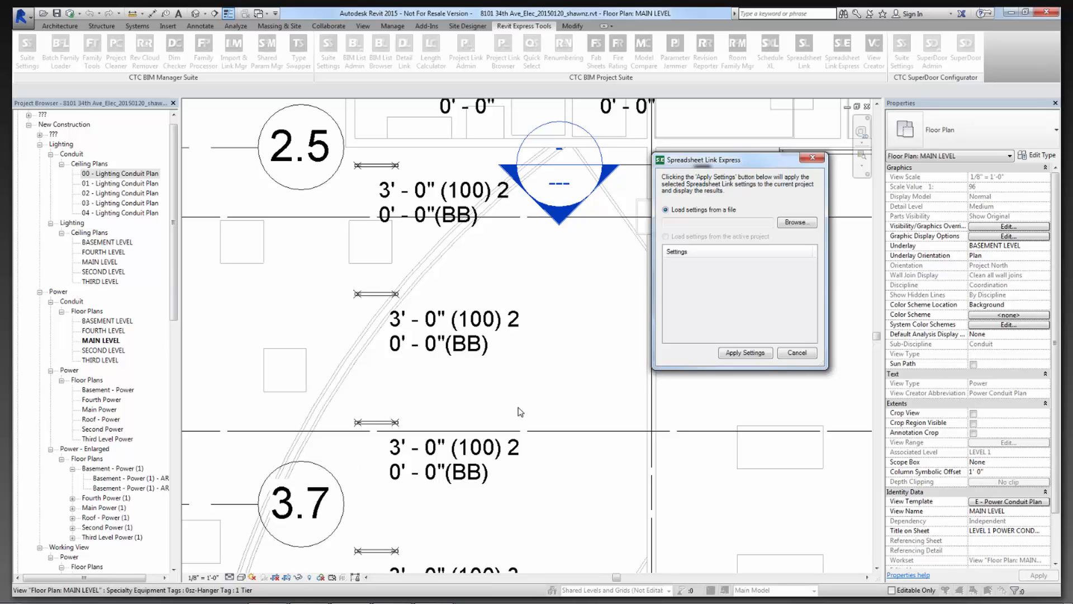
click(789, 225)
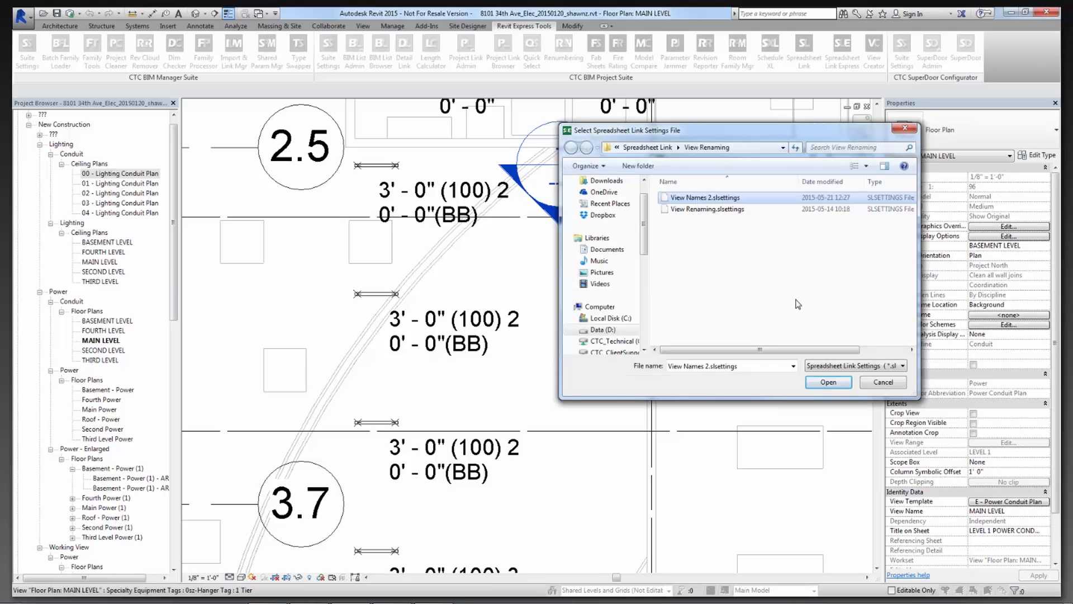
click(828, 382)
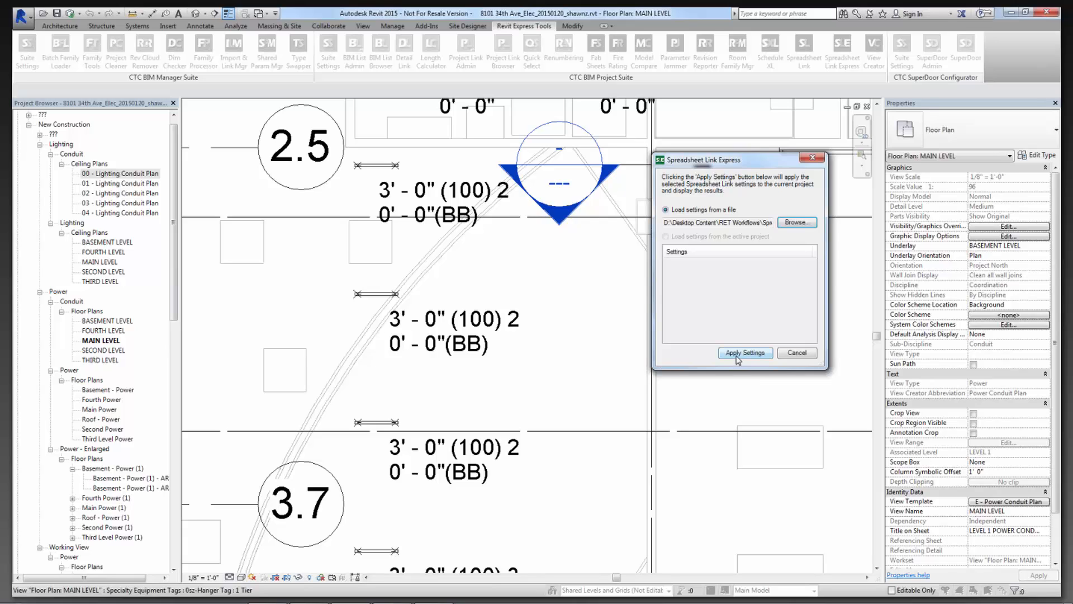
Apply the loaded settings to the project, declining to rename corresponding levels and views, and close the import result.
click(737, 354)
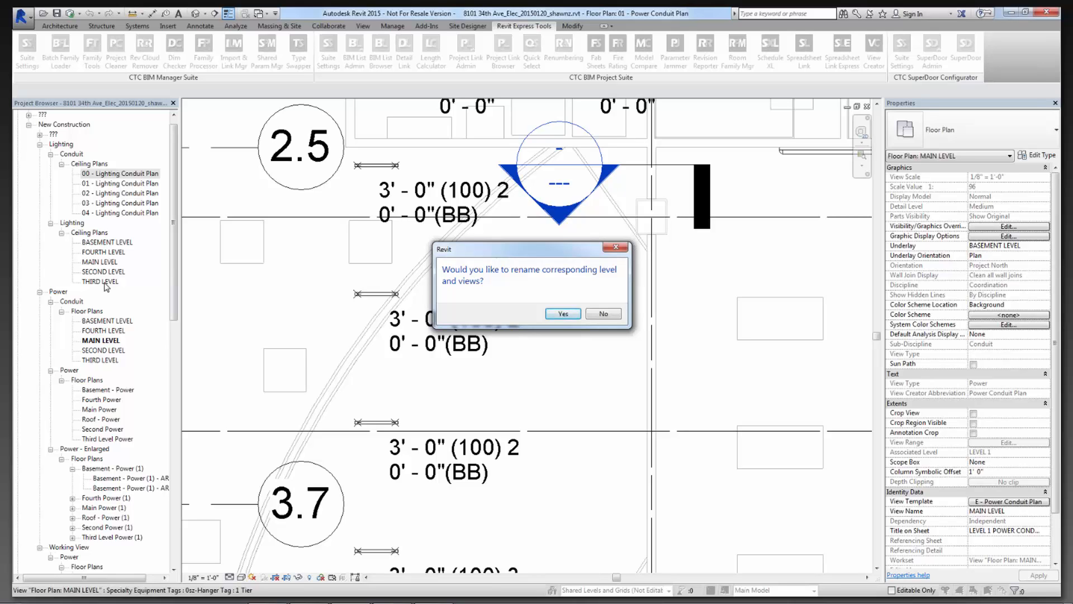
click(604, 314)
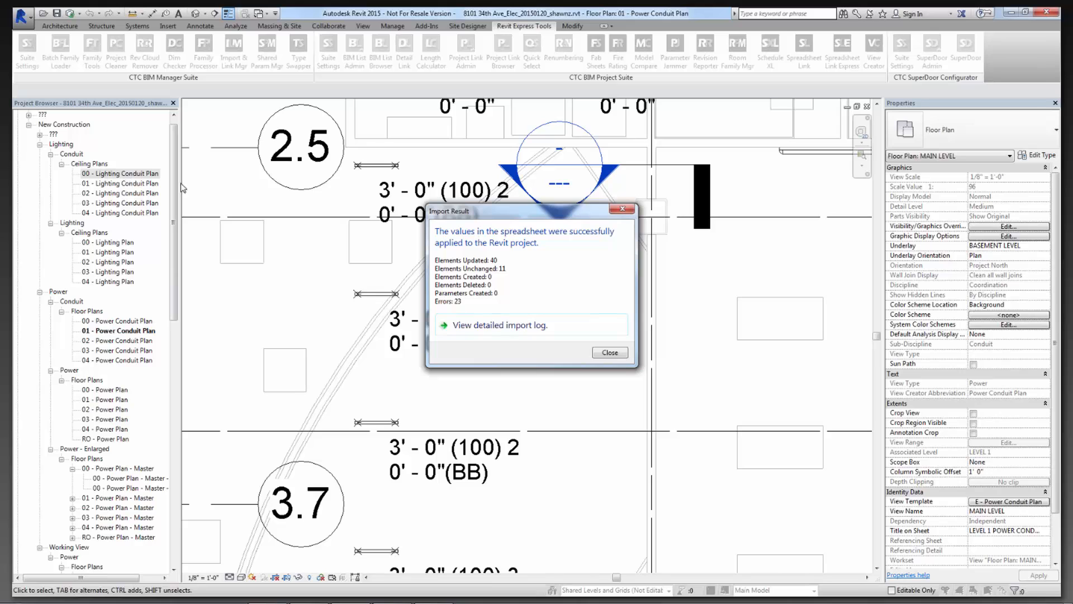
click(610, 353)
Examine the View Name and Title on Sheet properties of sample lighting, power conduit, power and enlarged power plans.
click(133, 193)
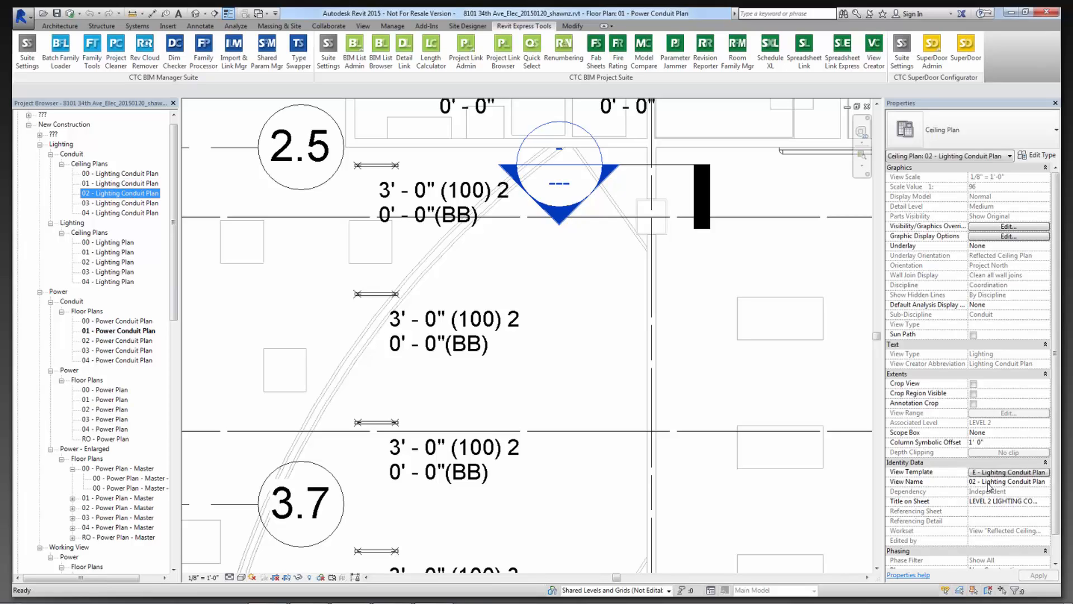
mouse_move(985, 506)
click(106, 253)
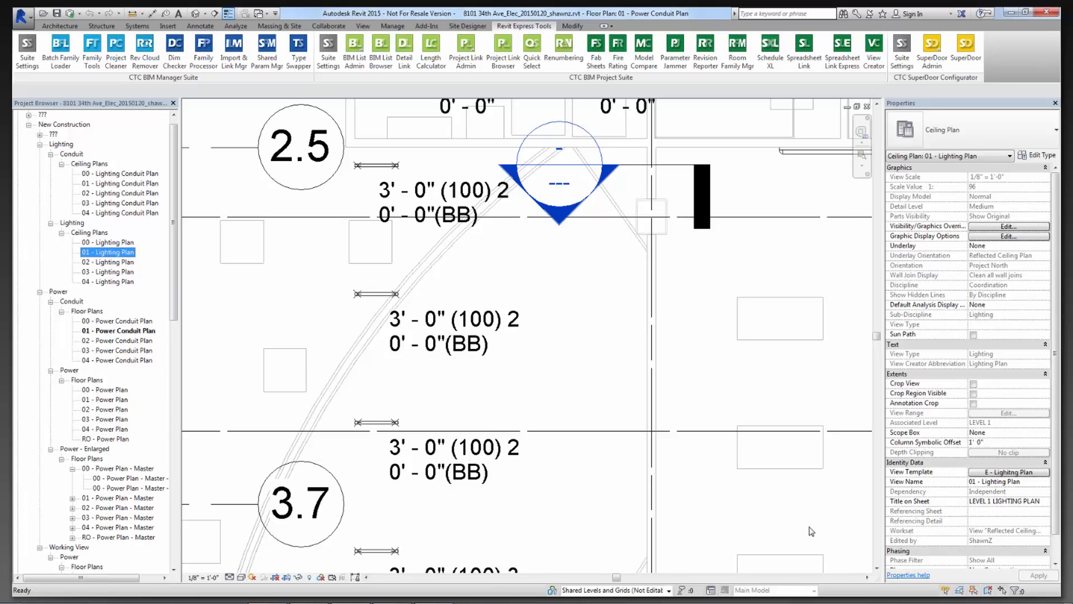
click(133, 331)
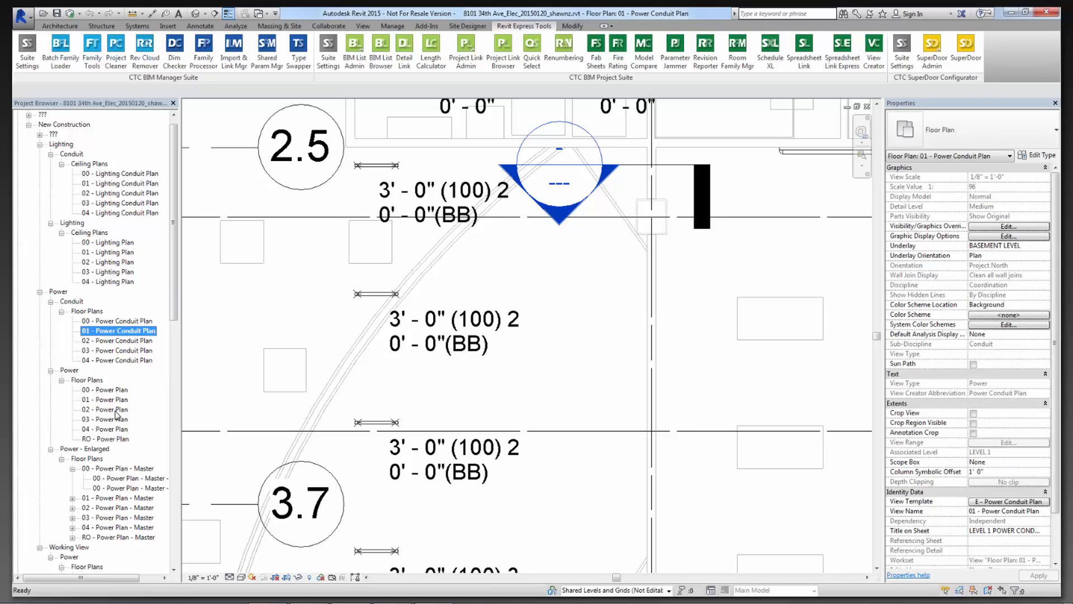
click(116, 411)
click(133, 469)
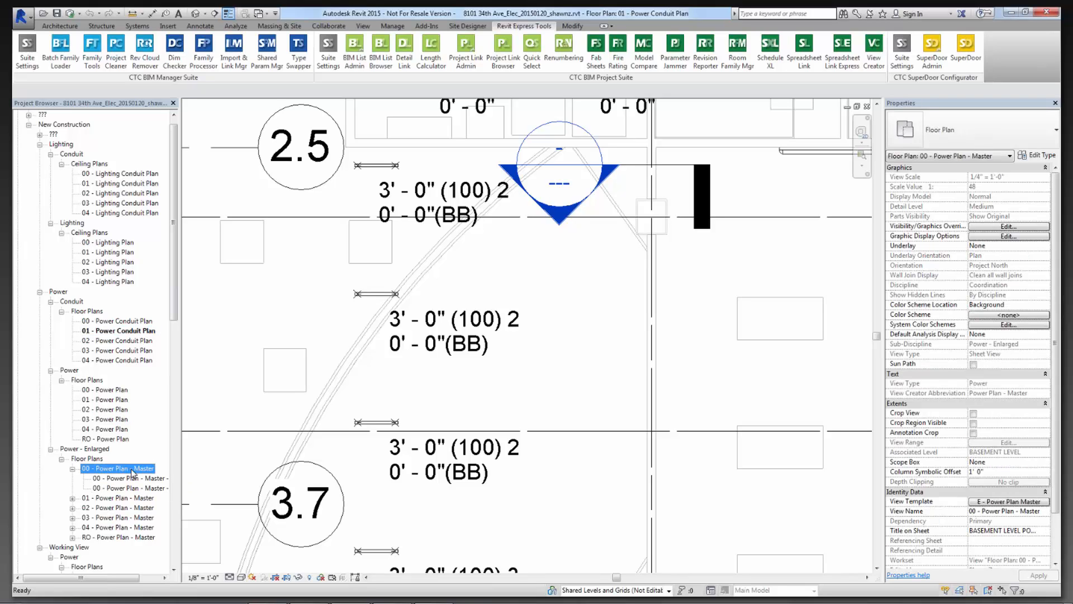
click(131, 479)
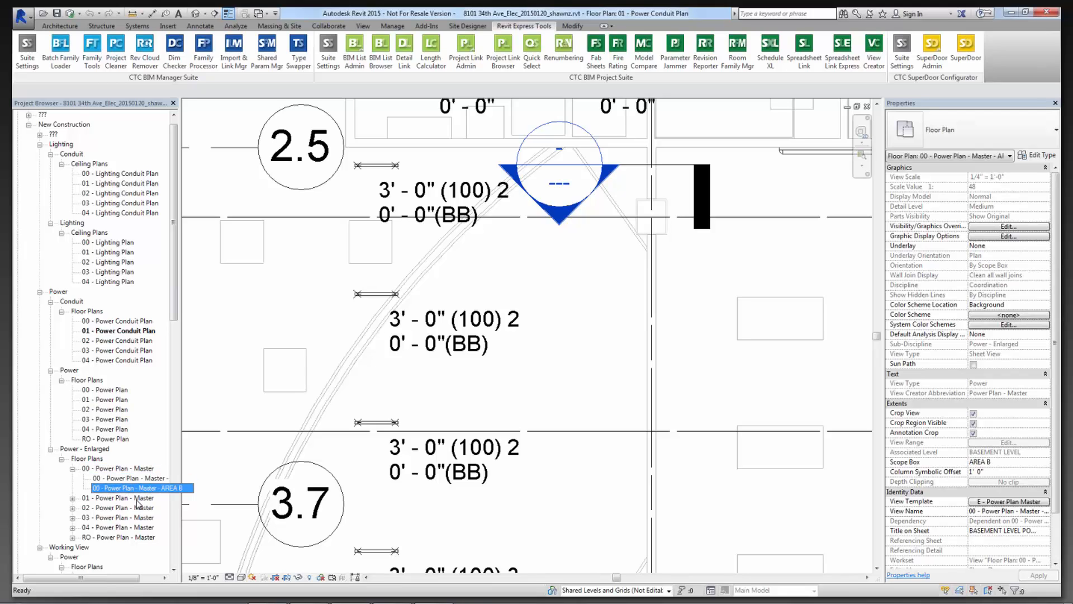
click(146, 488)
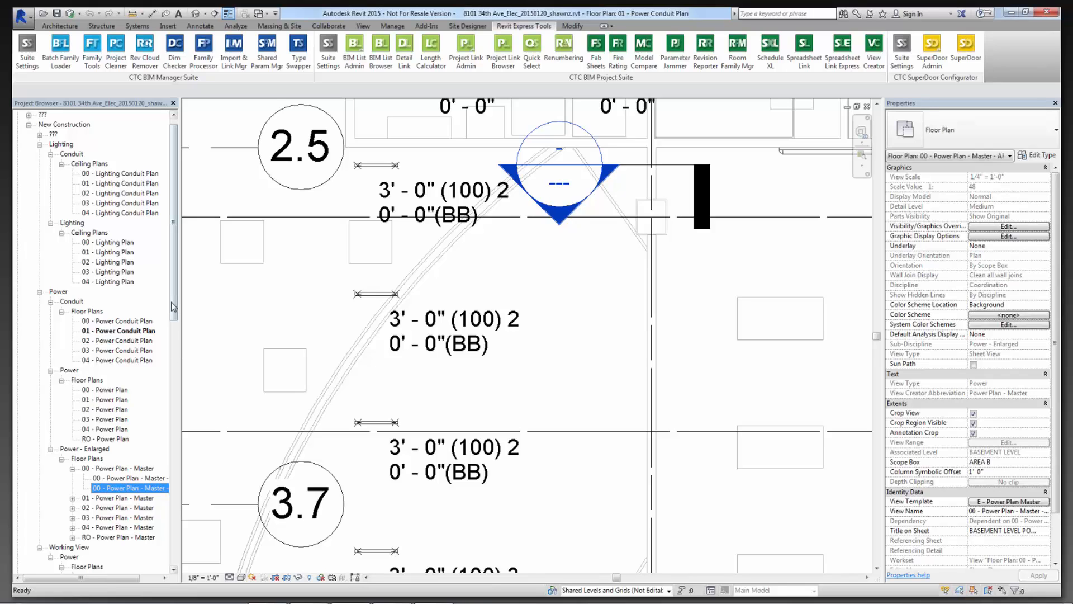
Examine the properties of the Power floor plans under Working View, including the RO and 00 plans.
drag(172, 307, 173, 387)
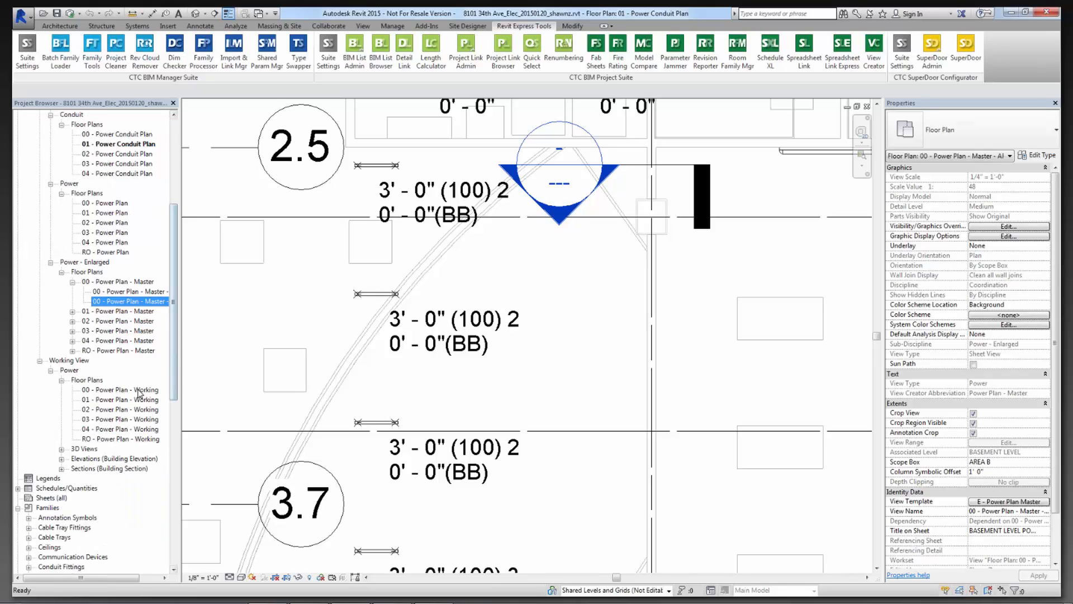
click(139, 410)
click(139, 430)
click(141, 440)
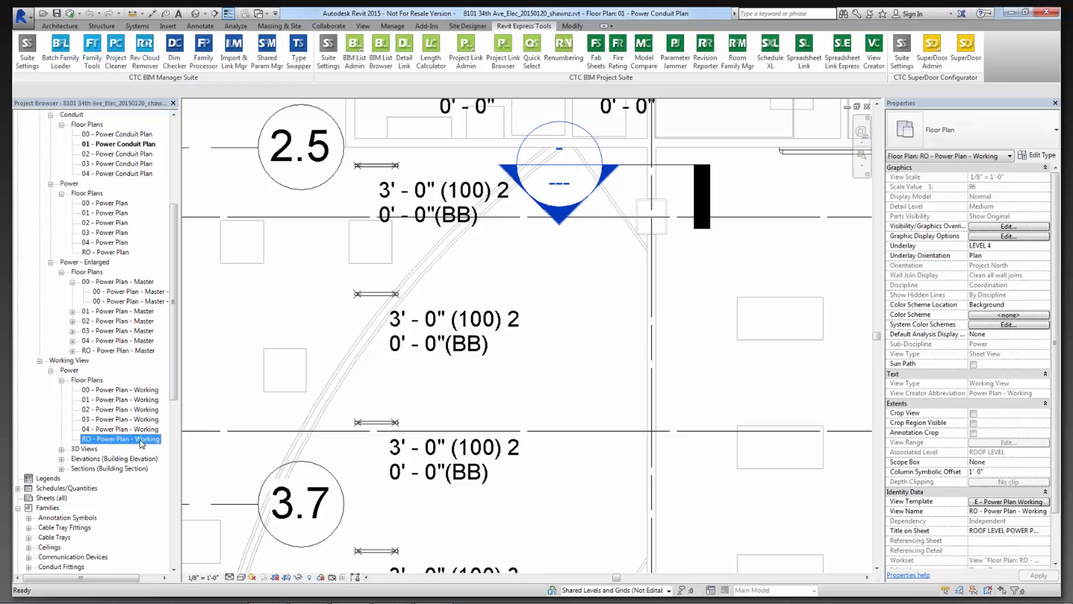
click(138, 391)
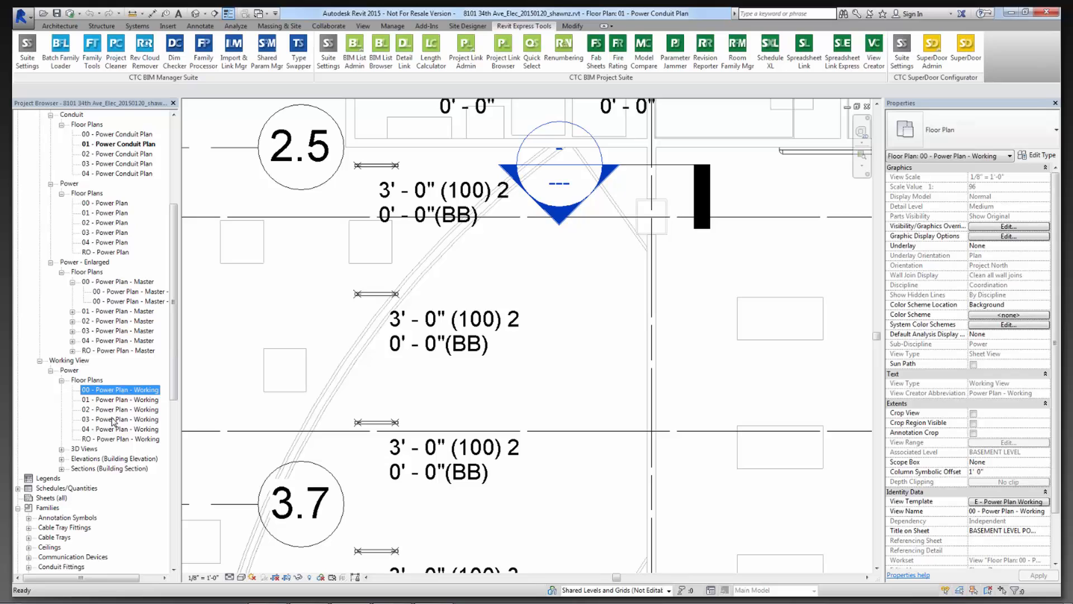
Compare the View Name and Title on Sheet properties across the working power plans from the roof down to level 00.
click(133, 440)
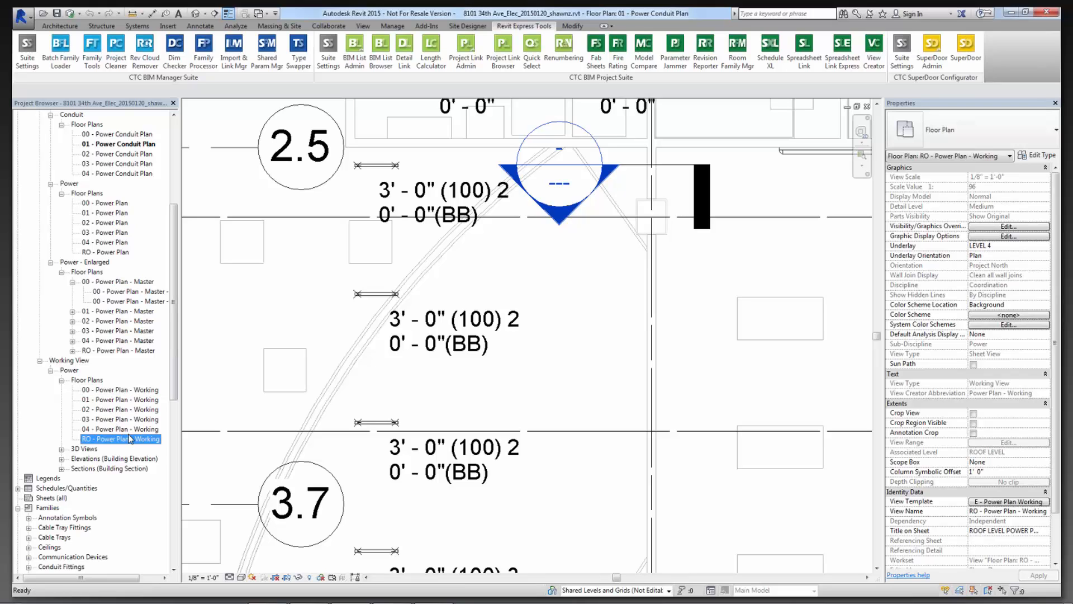
click(132, 420)
click(132, 408)
click(132, 399)
click(131, 390)
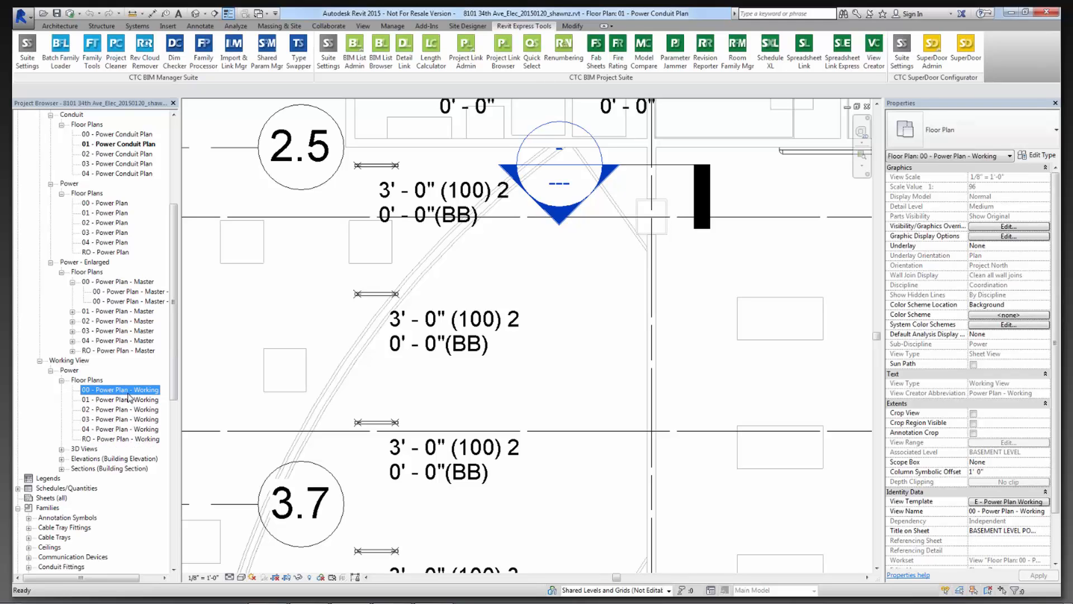
drag(175, 375, 175, 298)
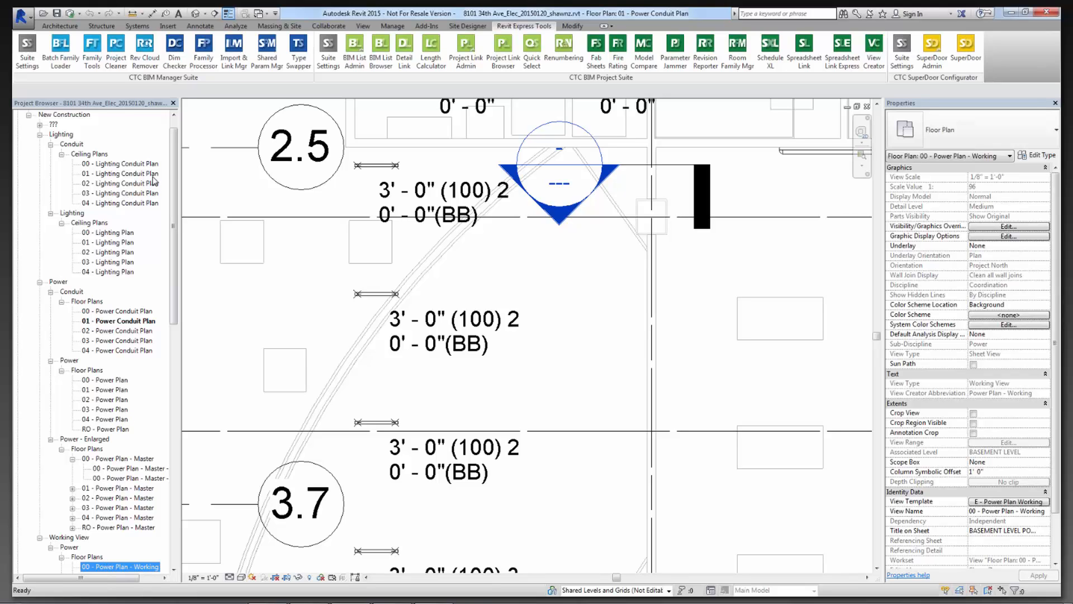
scroll(173, 166, up, 1)
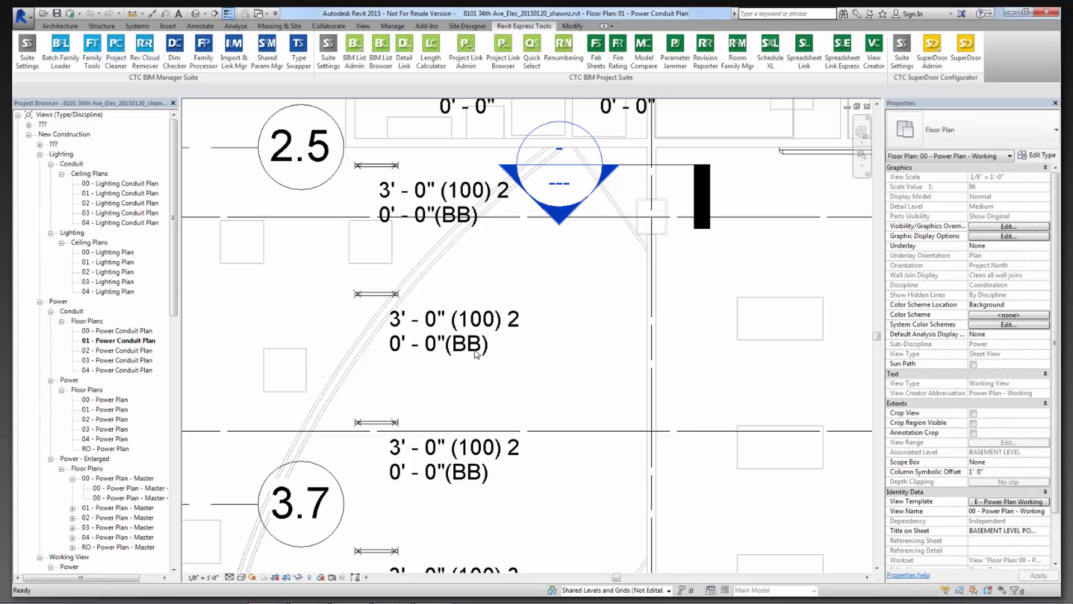
Duplicate the type of the Unistrut rack between grids 2.5 and 3.7 as 3' - 0" (100) 4.
click(374, 297)
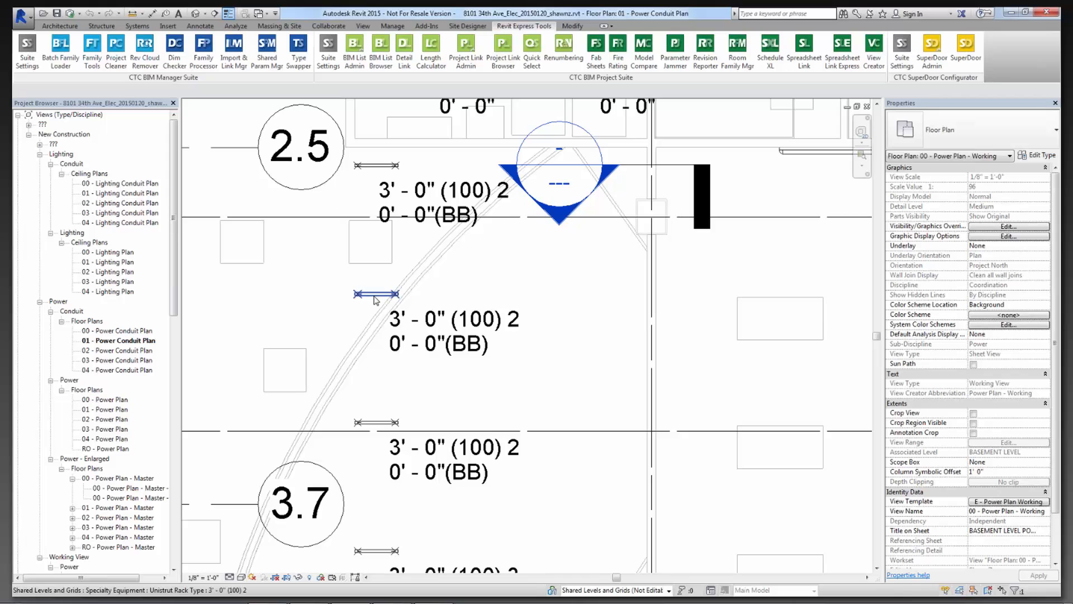
click(374, 301)
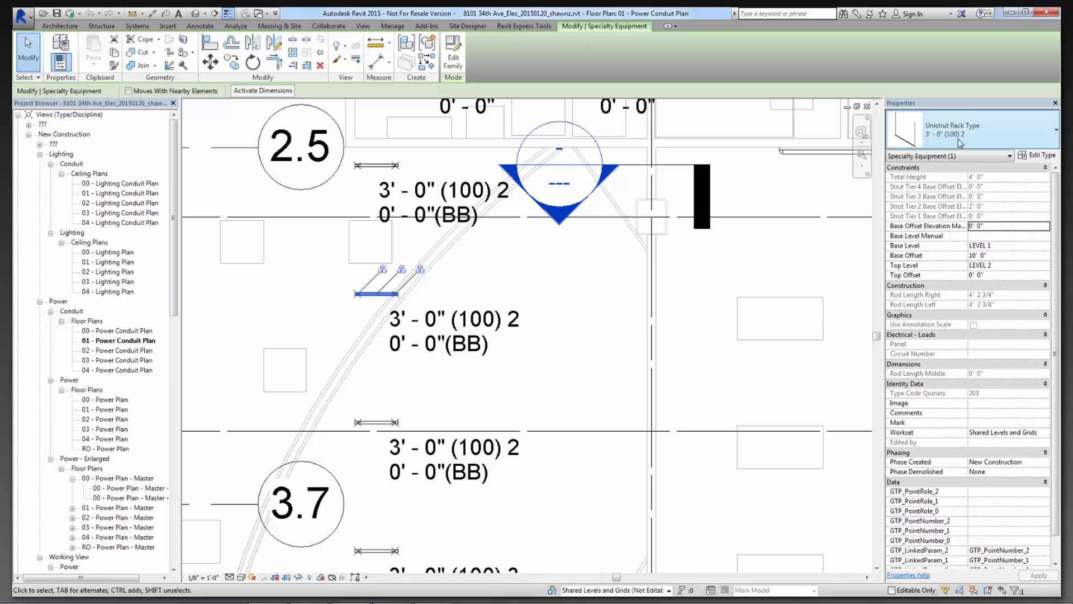
click(1032, 159)
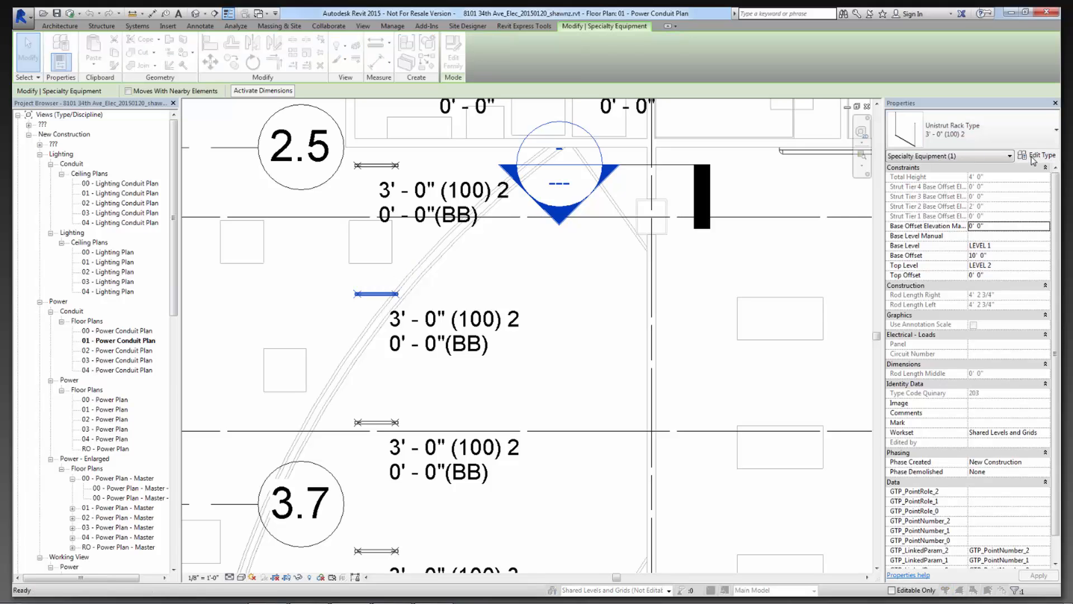
click(408, 162)
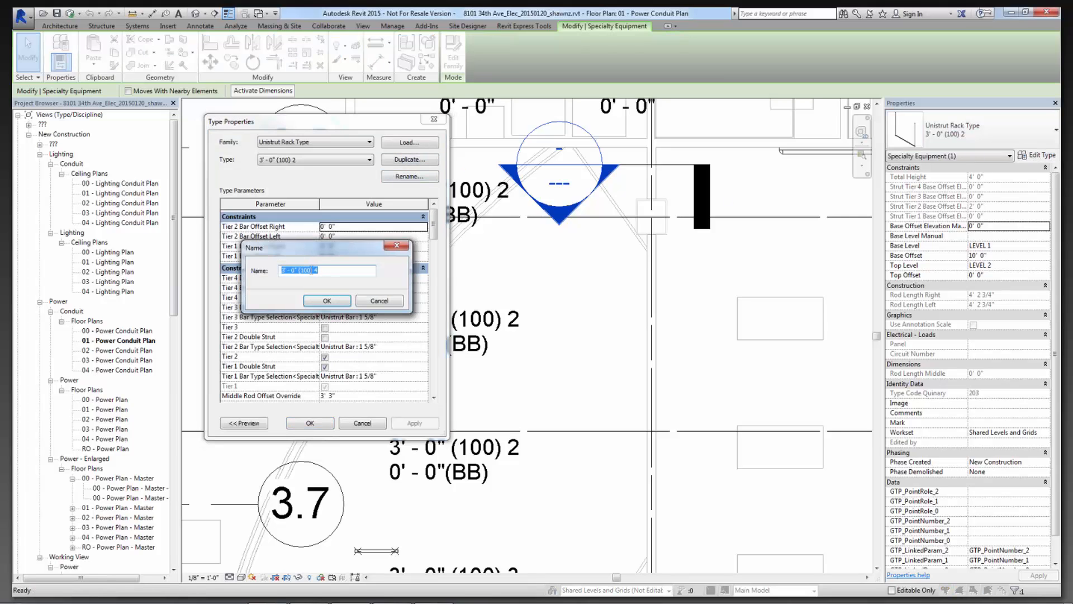
drag(321, 270, 272, 270)
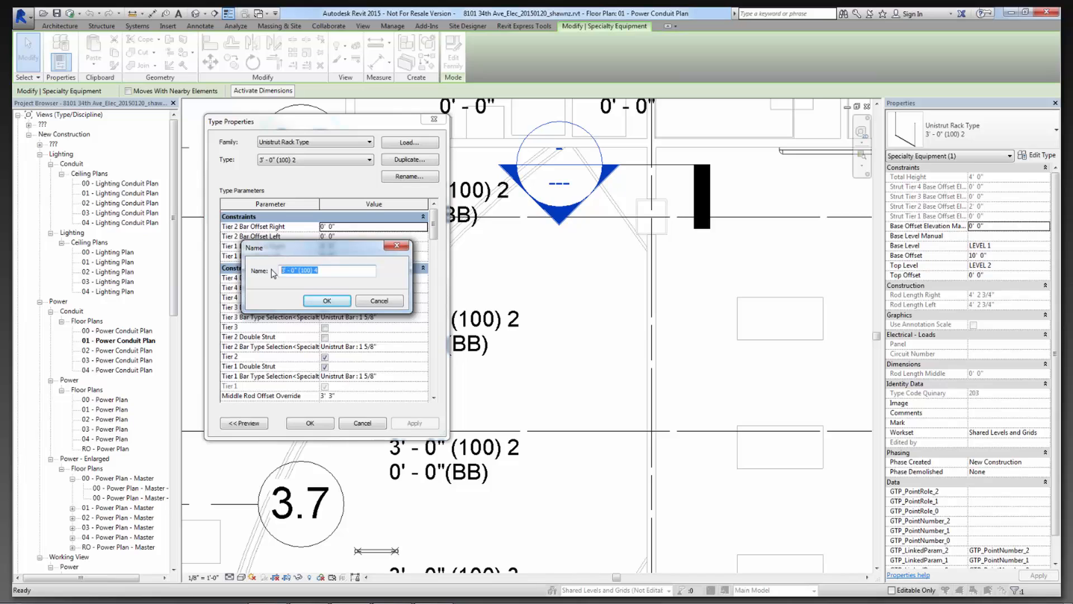
click(335, 303)
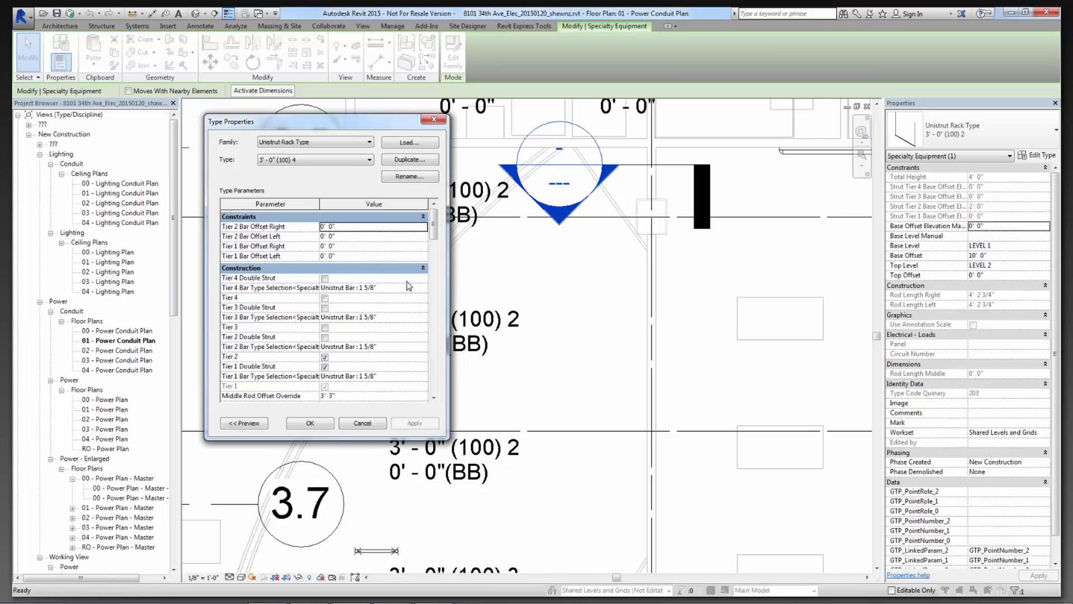
Set the Width of the duplicated rack type to 4' 0".
drag(435, 236, 434, 273)
click(391, 258)
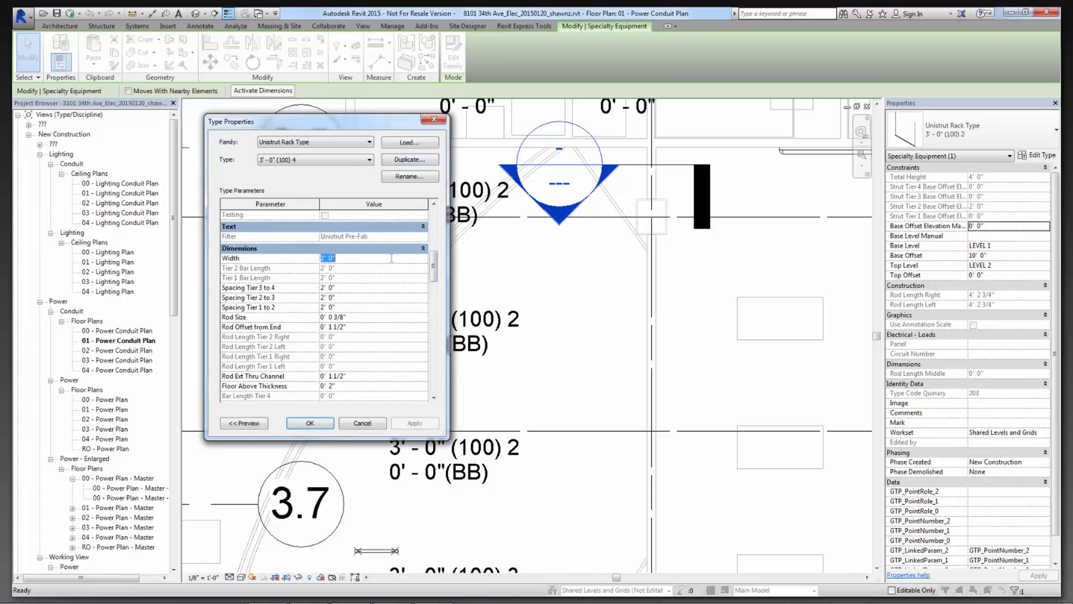
text(4)
key(Return)
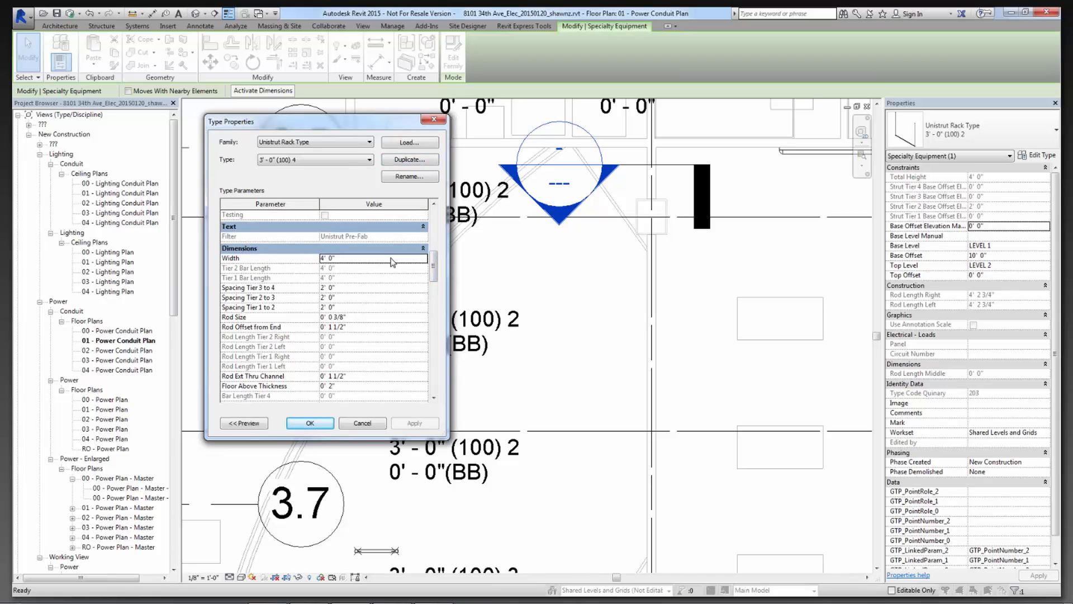
Enable Tier 2 Double Strut, set the Tier 1 bar type to Unistrut Bar : 13/16", and apply the rack type changes.
drag(434, 272, 443, 246)
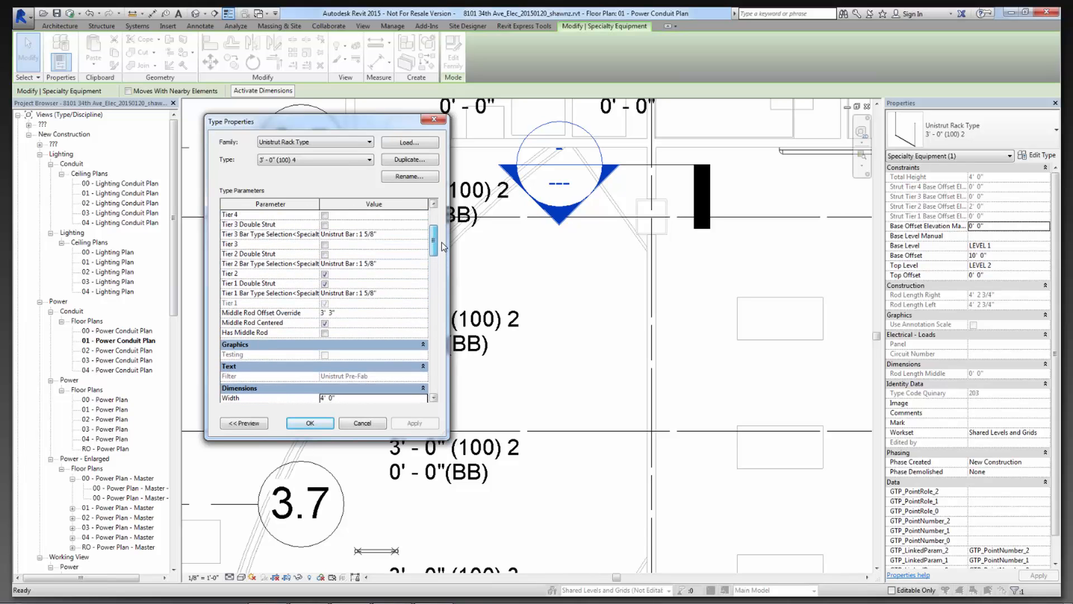
click(325, 255)
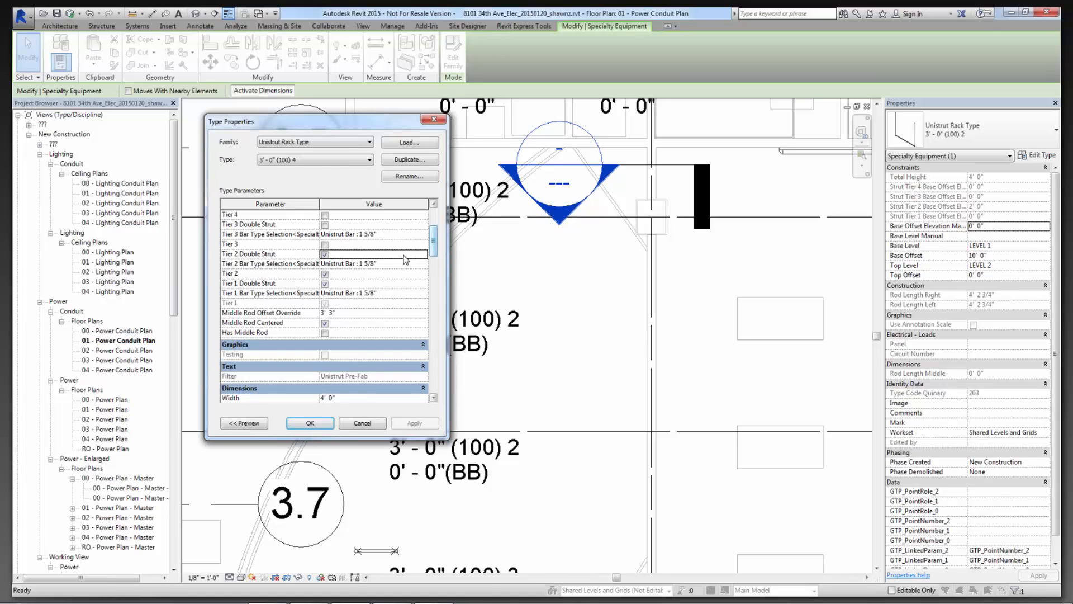
click(418, 294)
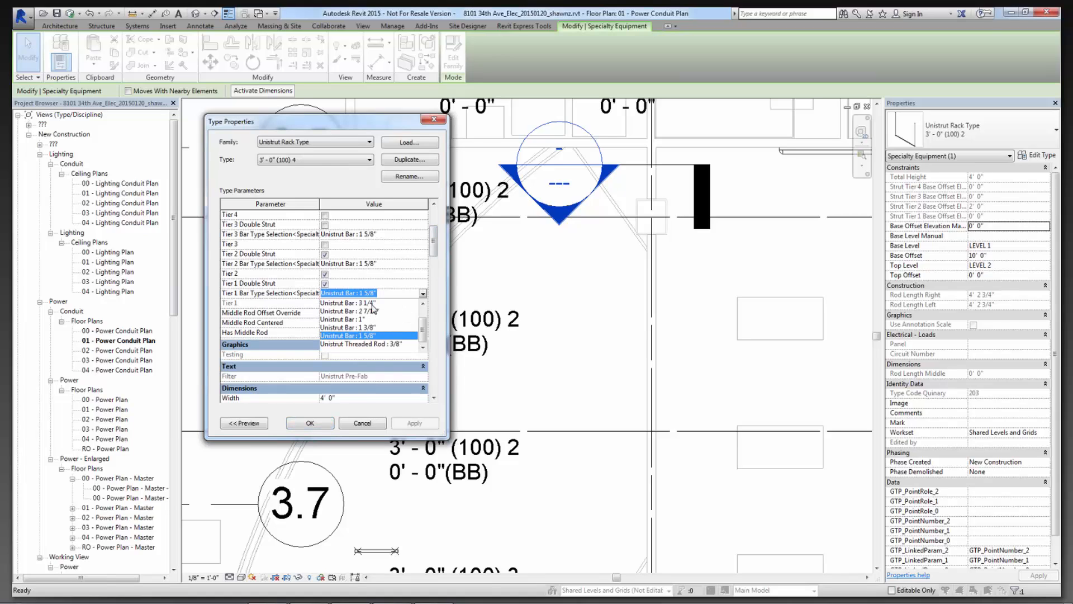
scroll(382, 327, down, 1)
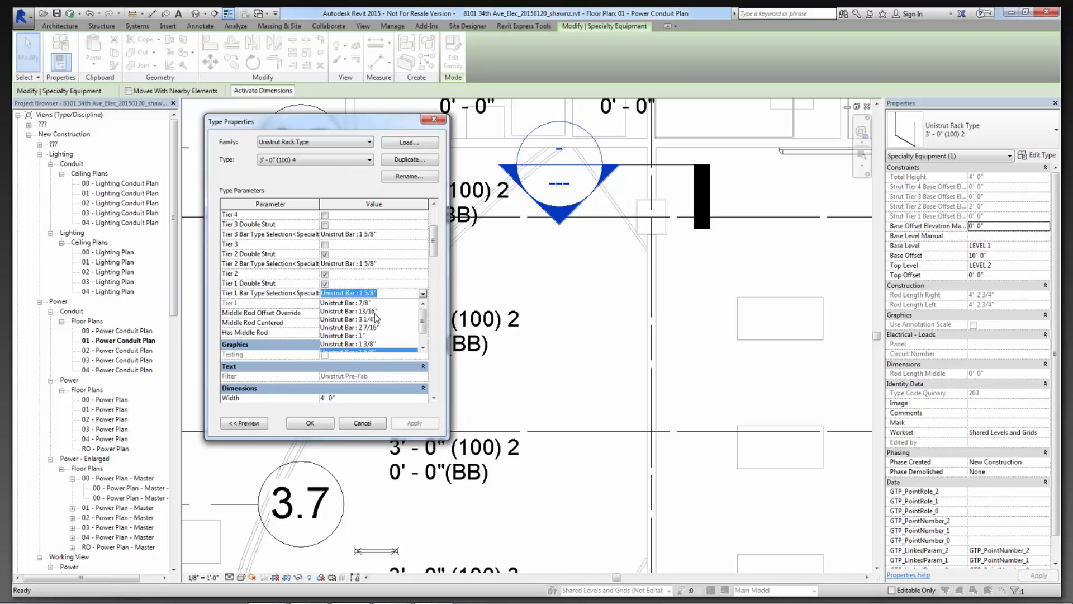
click(379, 319)
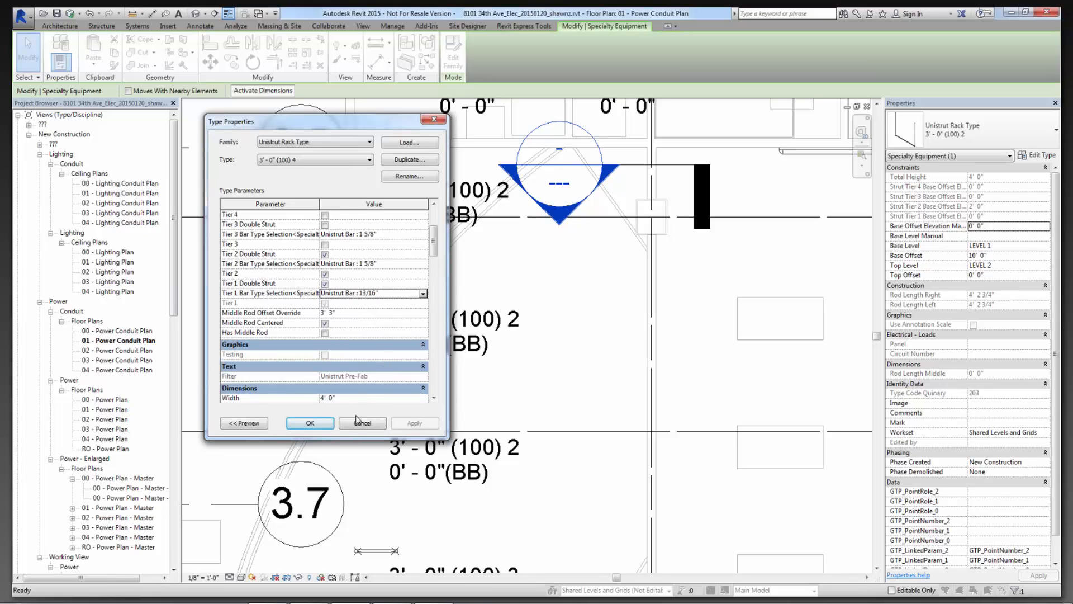
click(326, 426)
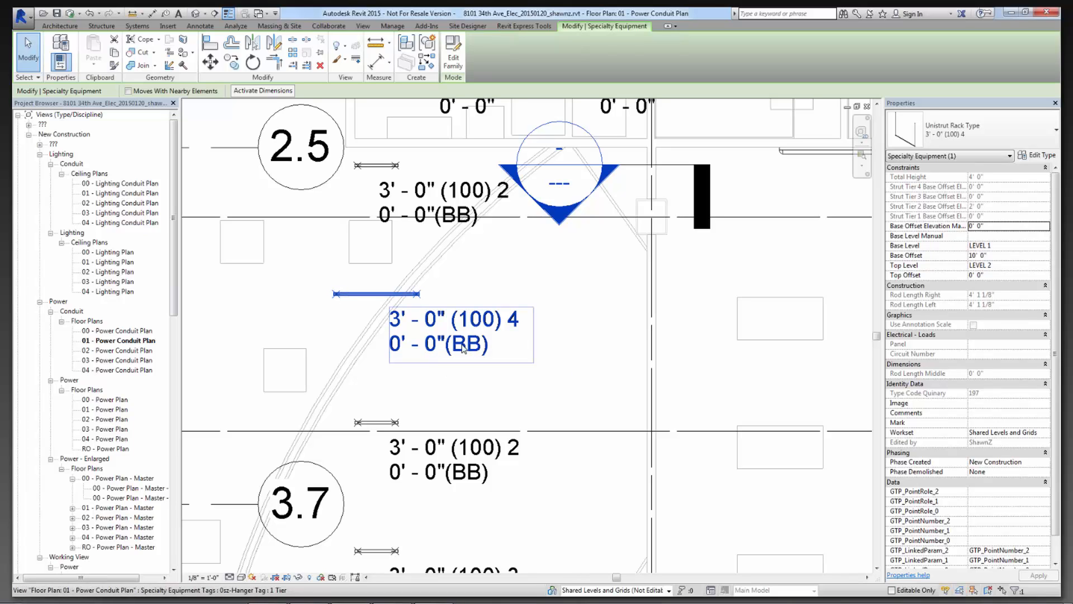
click(522, 25)
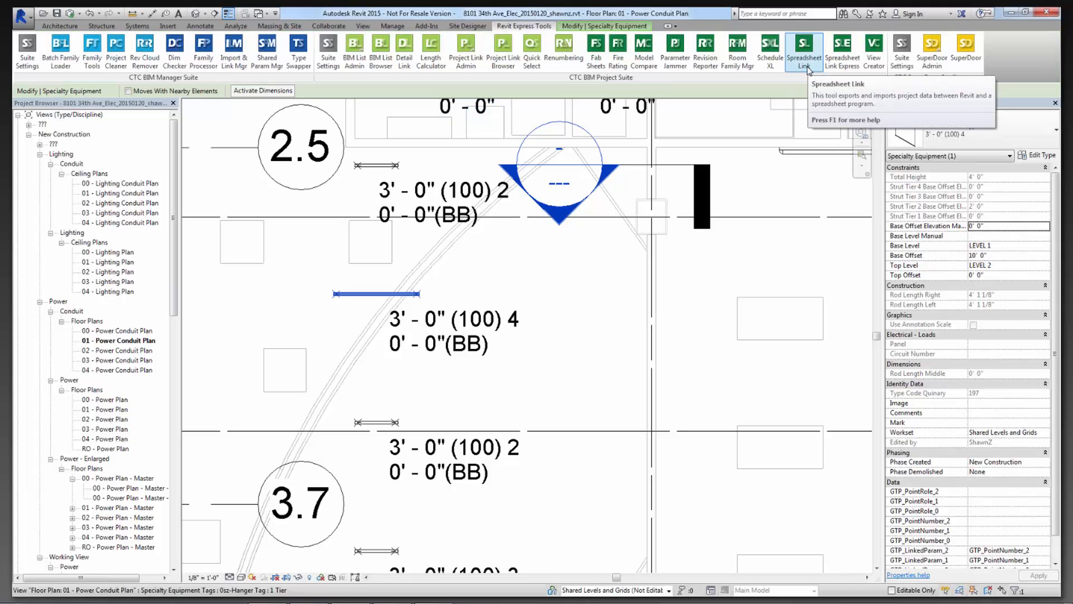
click(807, 69)
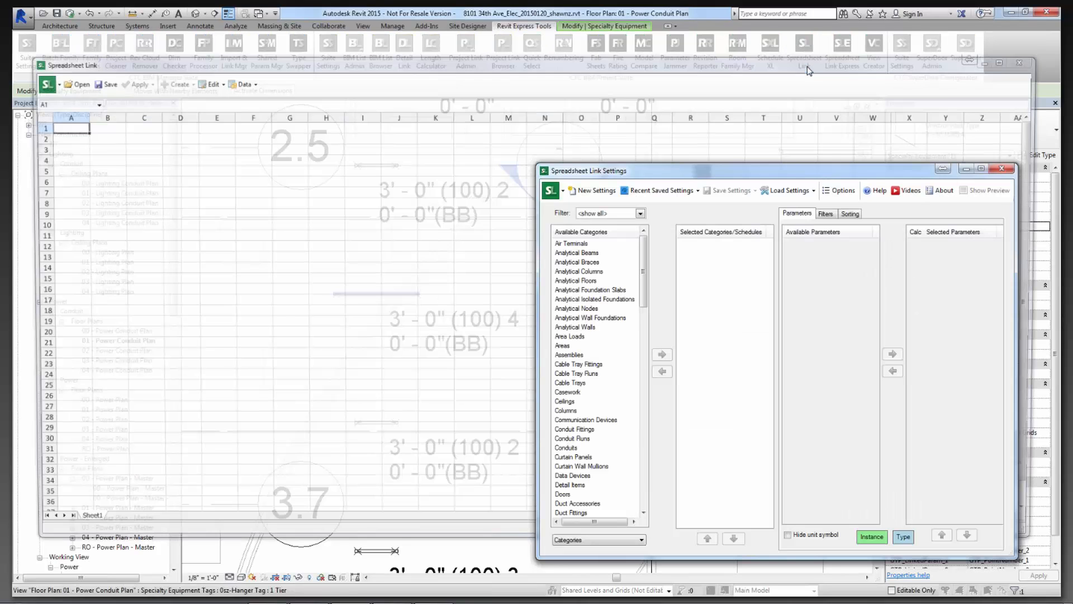
click(788, 190)
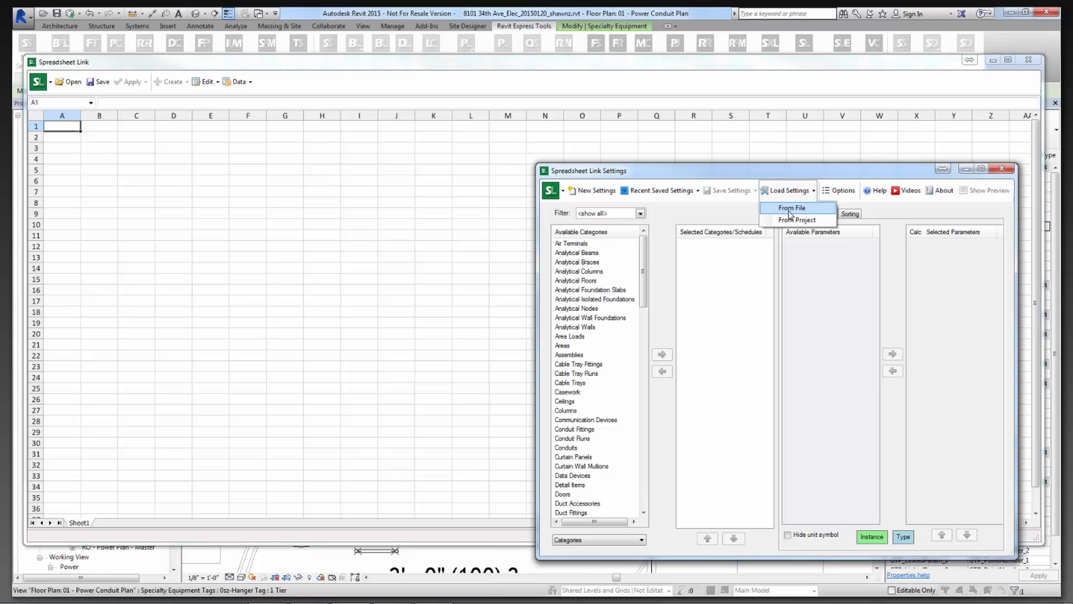
click(998, 169)
click(998, 169)
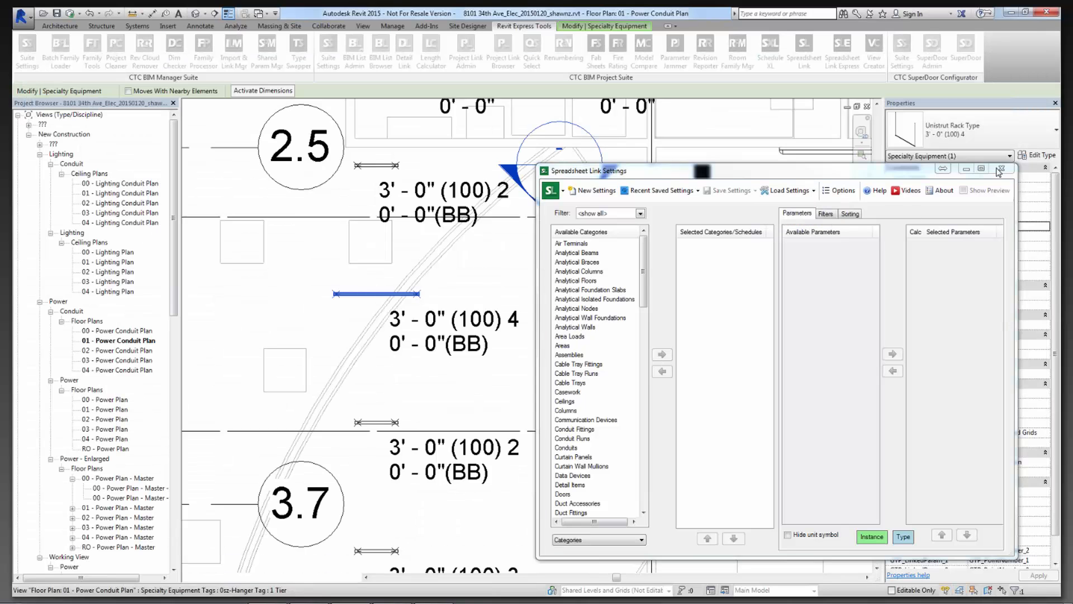
click(999, 170)
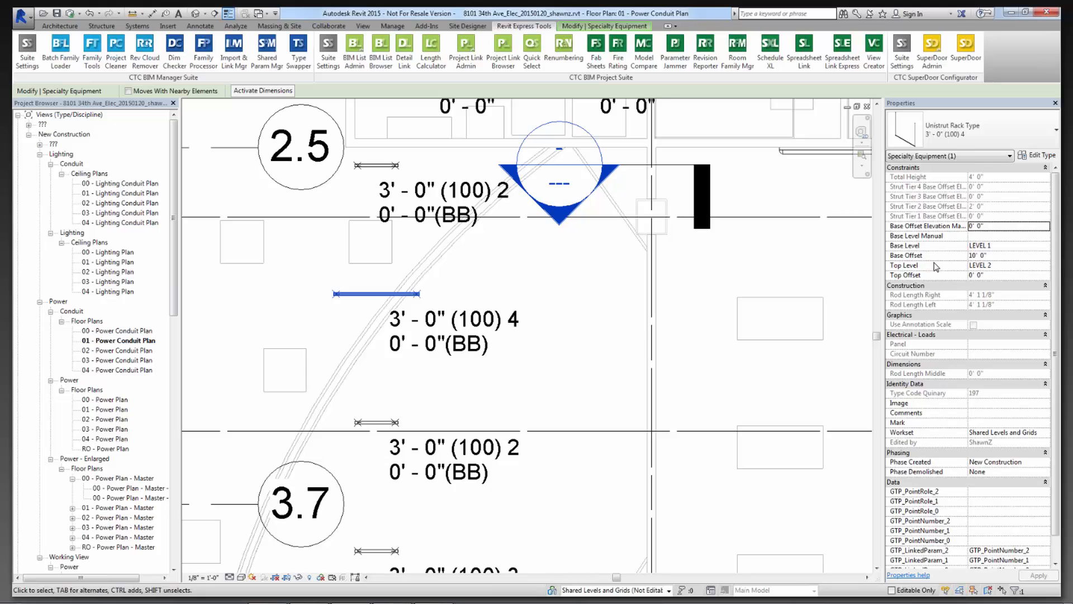
Change the hanger tag below the widened Unistrut rack to the 2 Tier type.
click(975, 256)
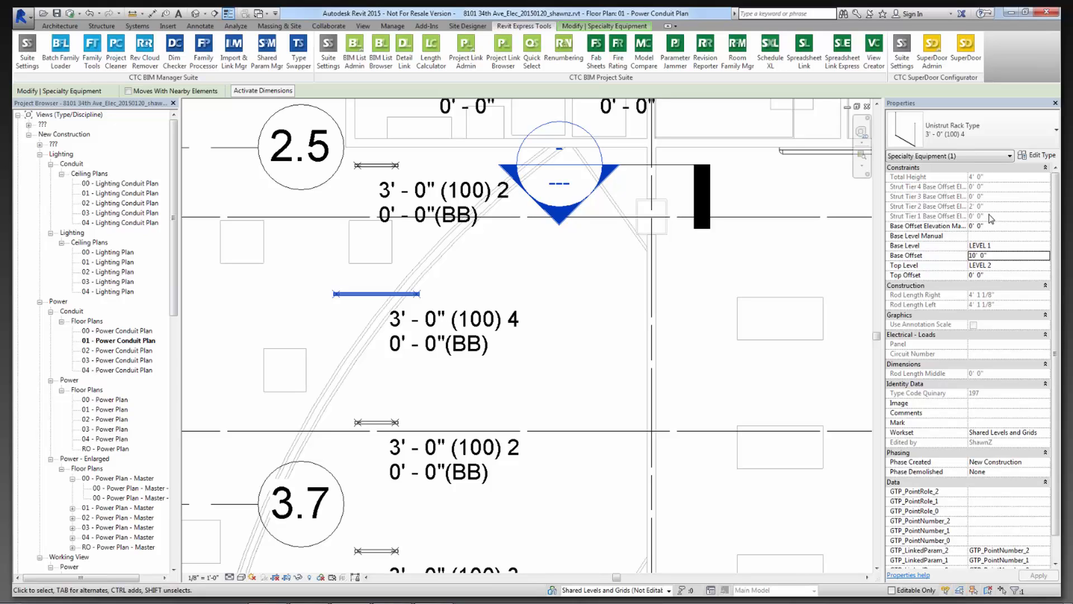
click(500, 335)
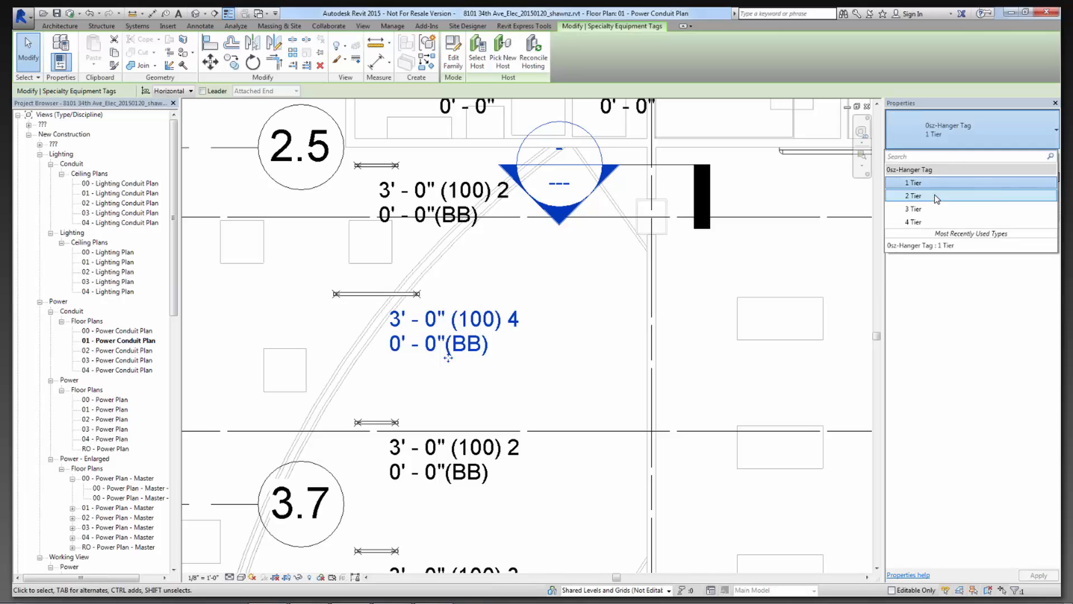
click(944, 175)
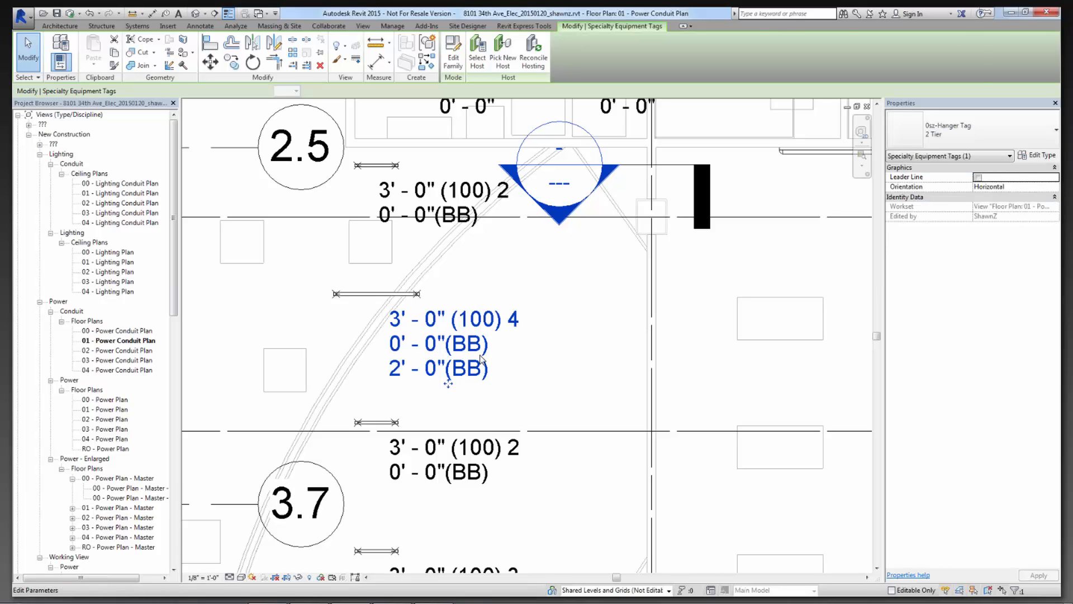
key(Escape)
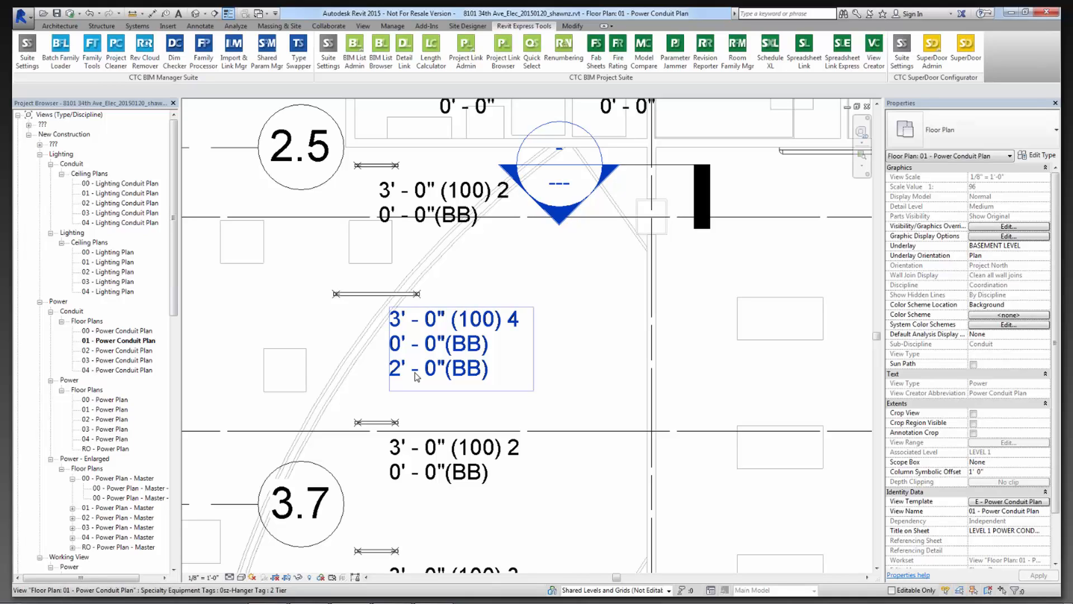
Inspect the Base Offset and strut tier offset properties of the widened Unistrut rack.
click(374, 298)
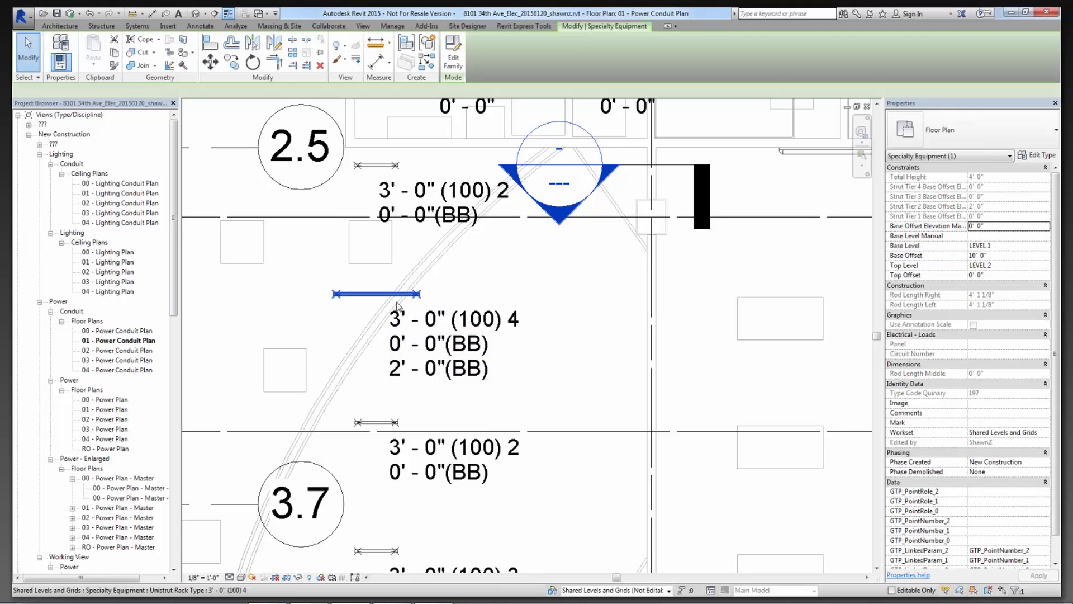
click(1001, 255)
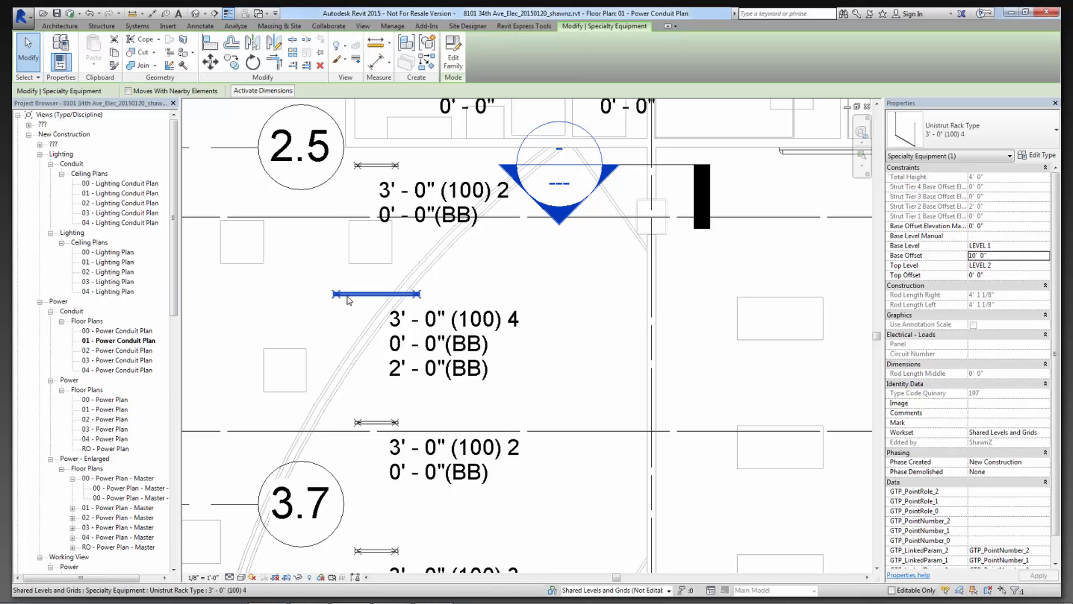
click(561, 328)
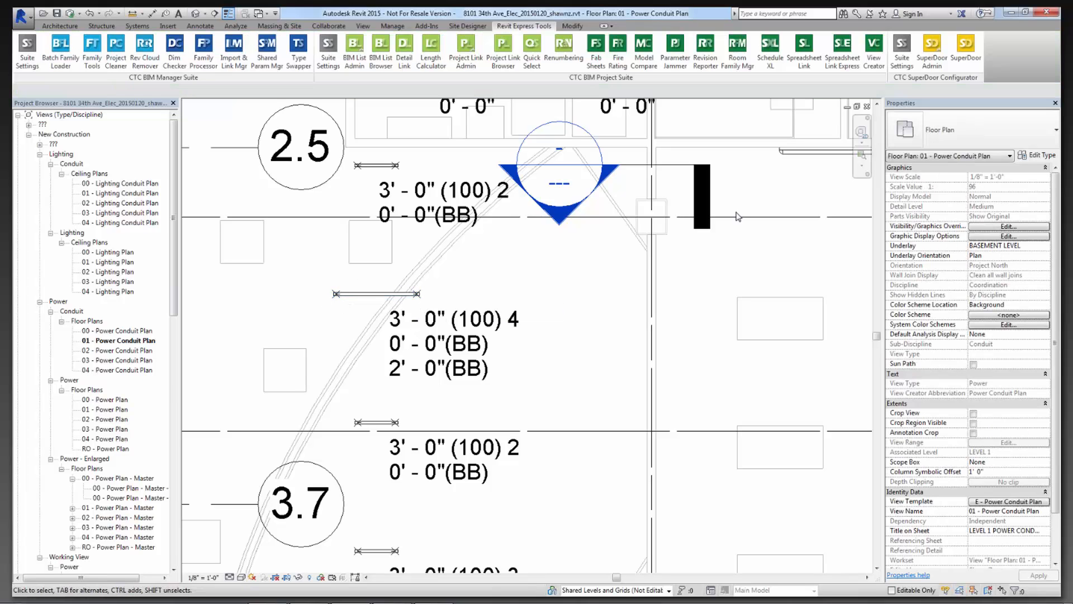
Load the Type Naming.slsettings file from the Type Renaming folder into Spreadsheet Link.
click(810, 64)
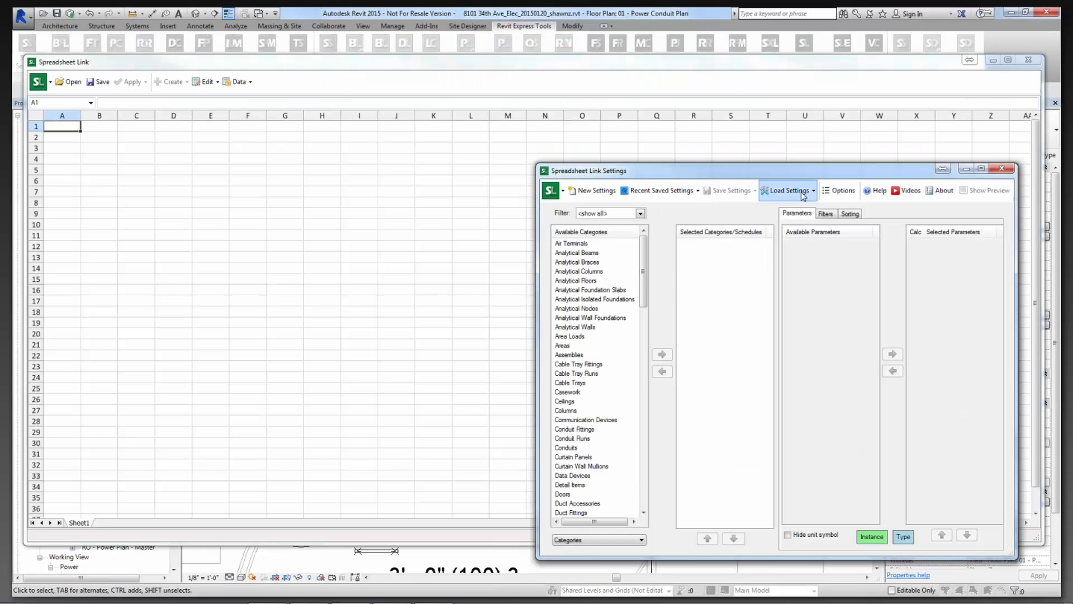
click(790, 190)
click(794, 206)
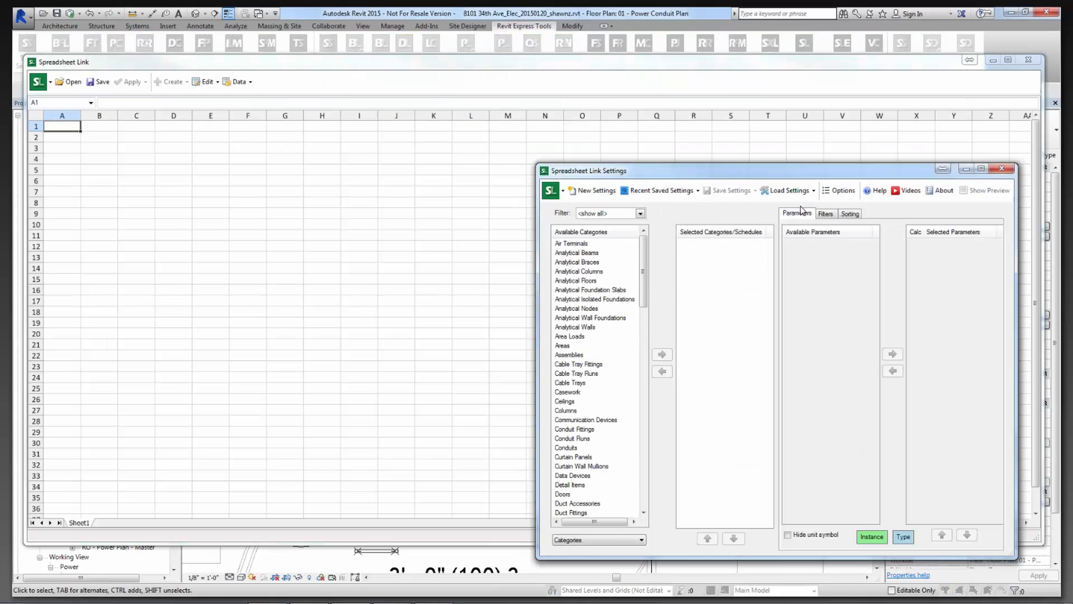
click(686, 249)
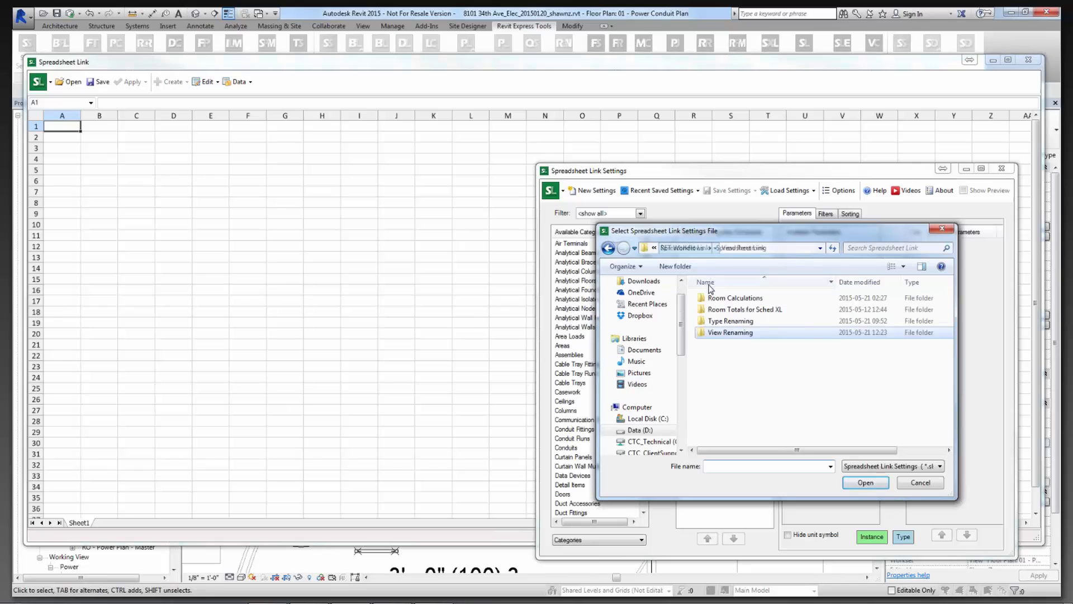
double_click(719, 322)
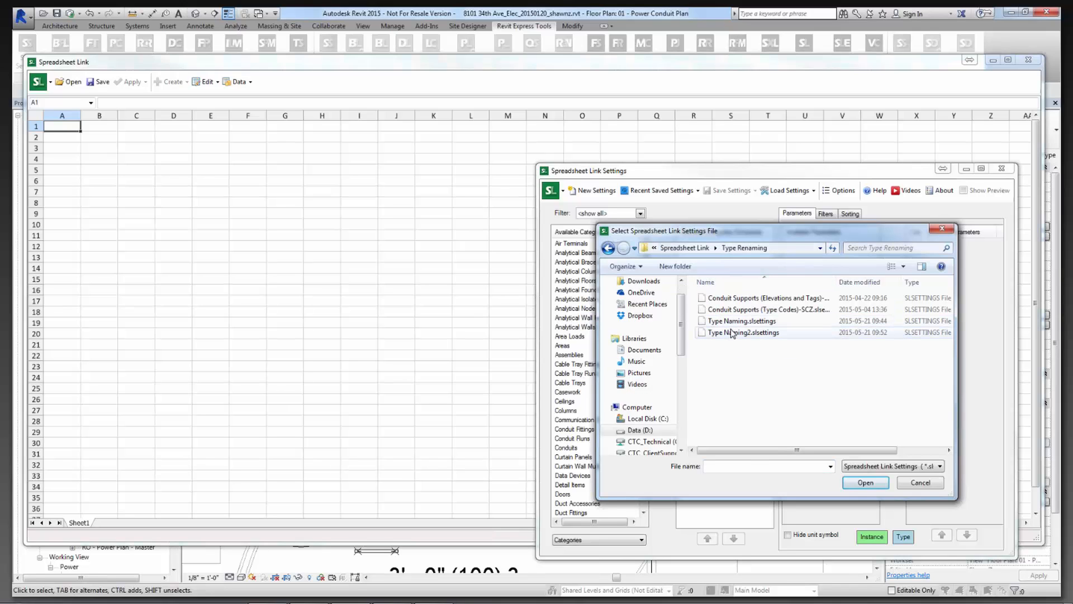
click(734, 322)
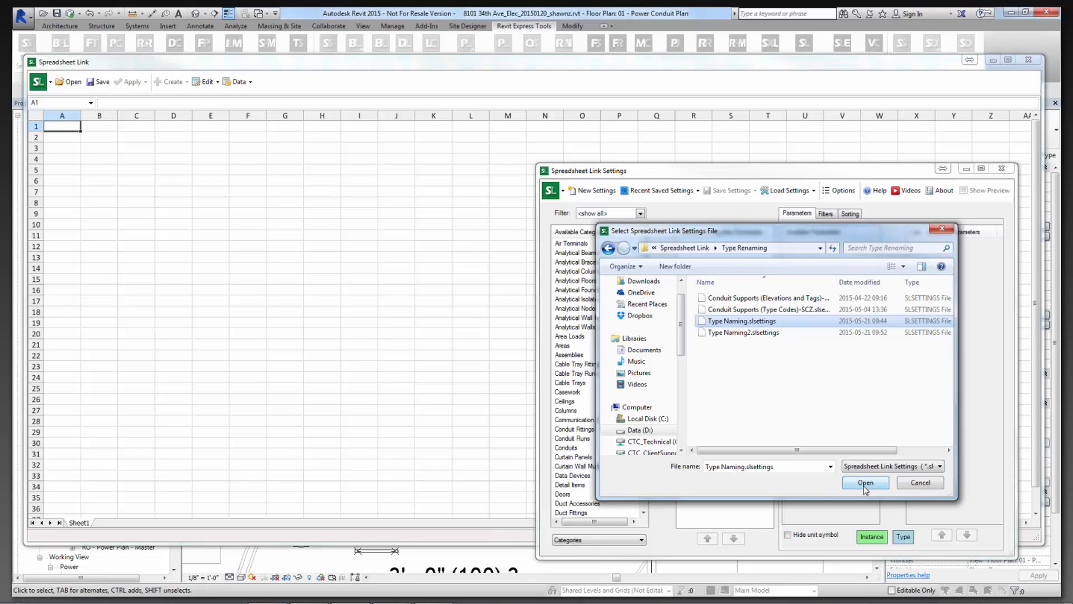
click(865, 485)
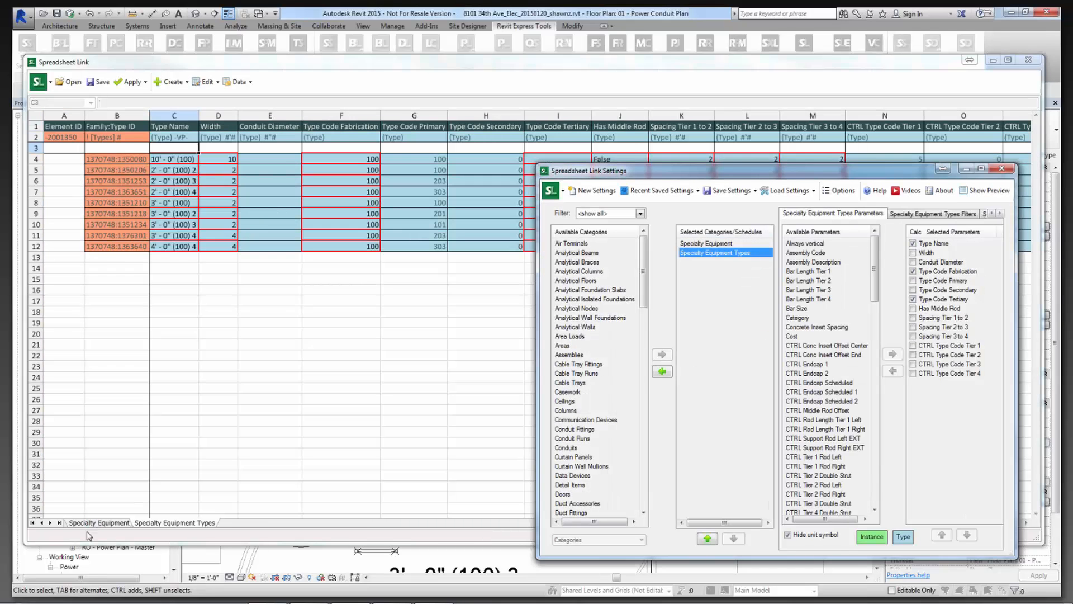
Review the Specialty Equipment worksheet's level and offset values and the Base Offset Elevation Manual formula, and return to the Specialty Equipment Types worksheet.
click(89, 523)
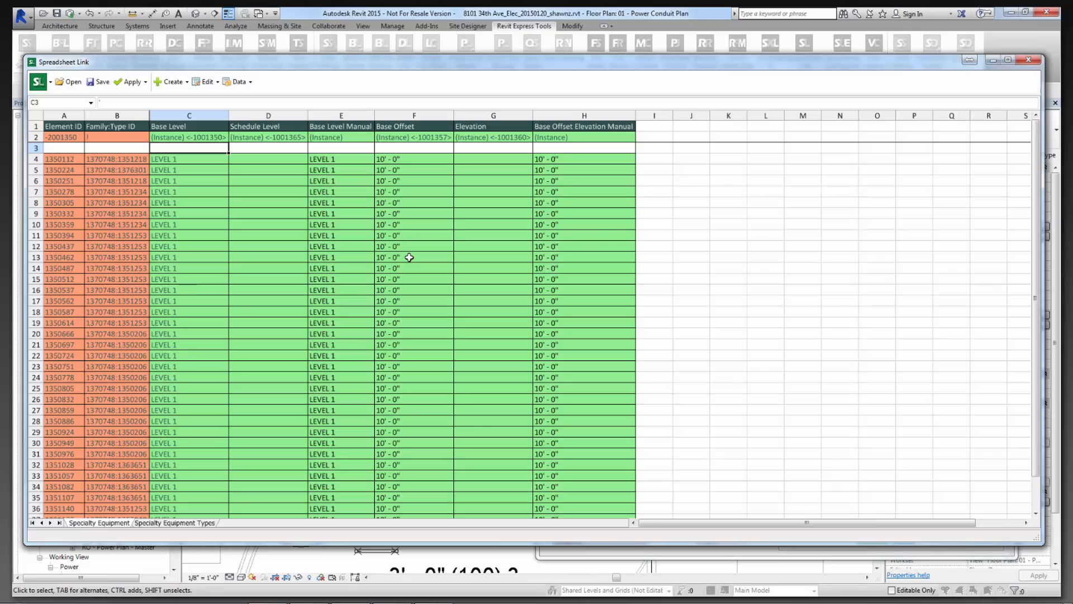
scroll(408, 336, down, 5)
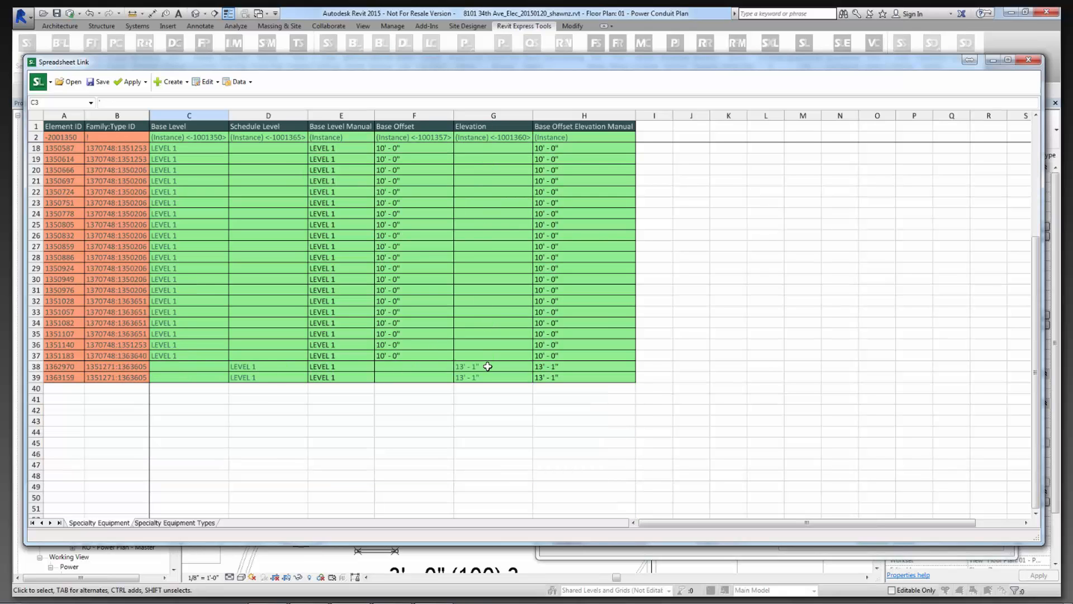
click(554, 182)
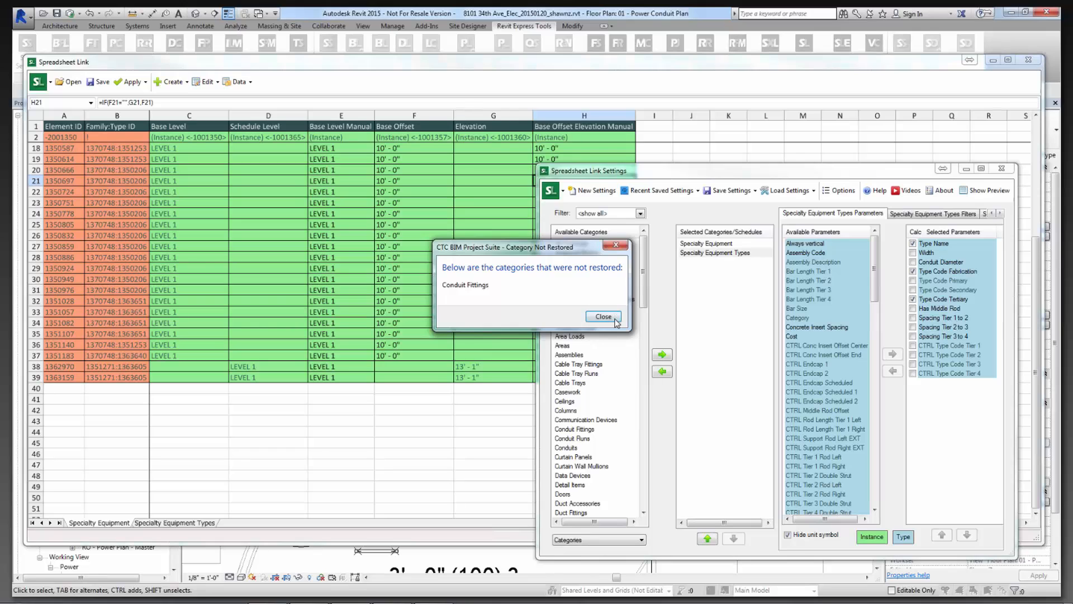
click(604, 314)
click(209, 523)
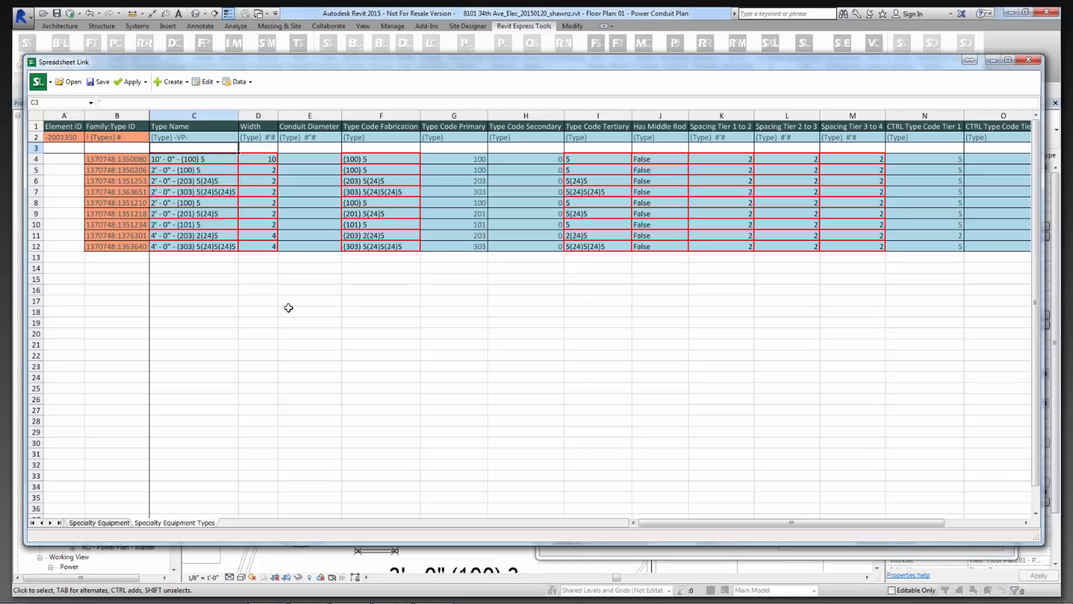
Apply the values of all worksheets to the Revit project and close Spreadsheet Link without saving the settings.
click(138, 88)
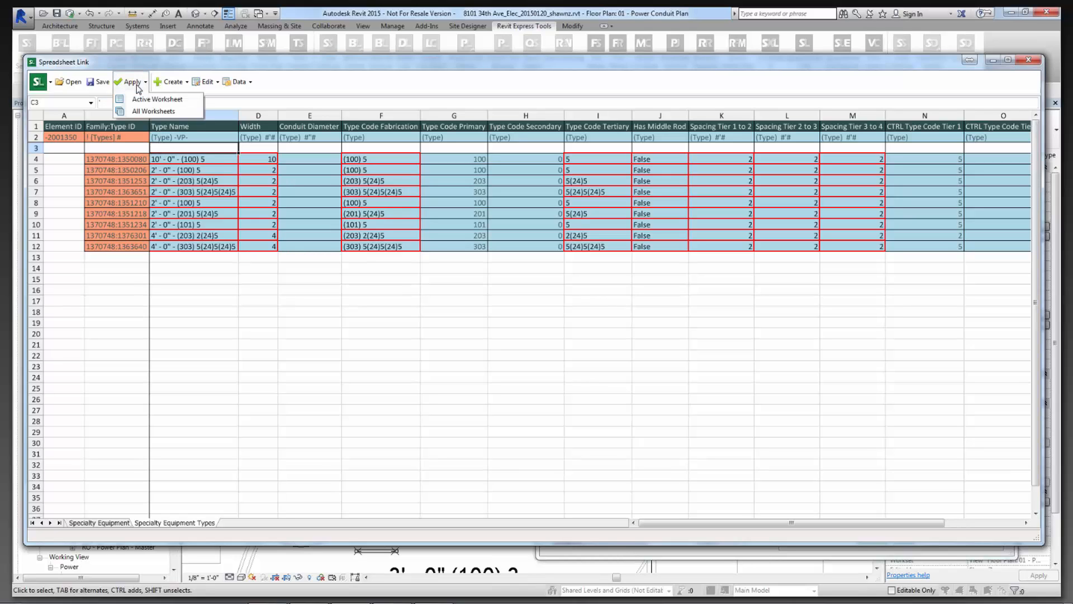
click(160, 111)
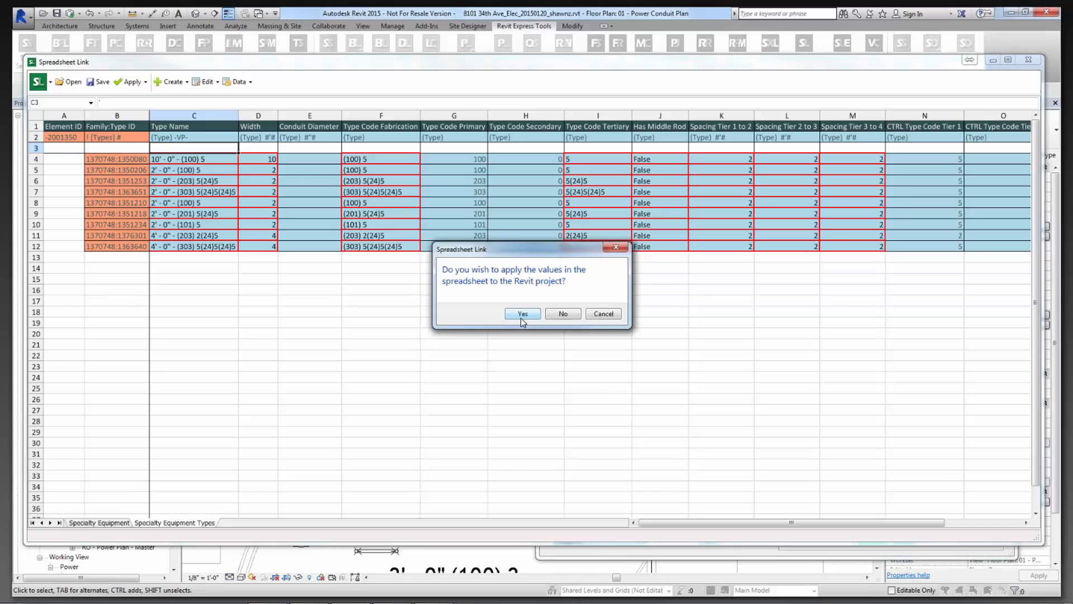
click(522, 314)
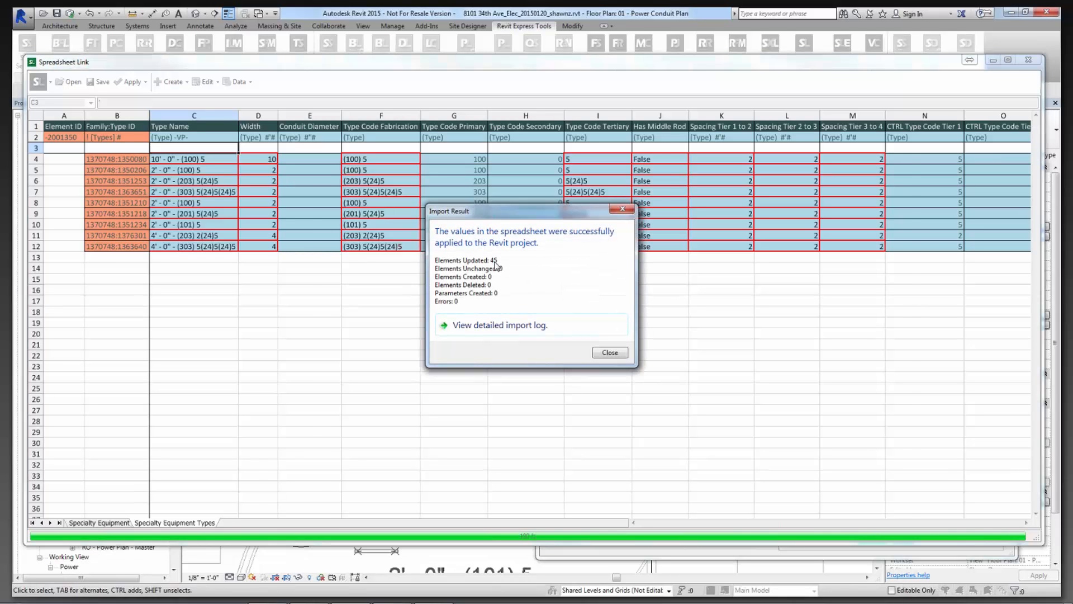
click(610, 353)
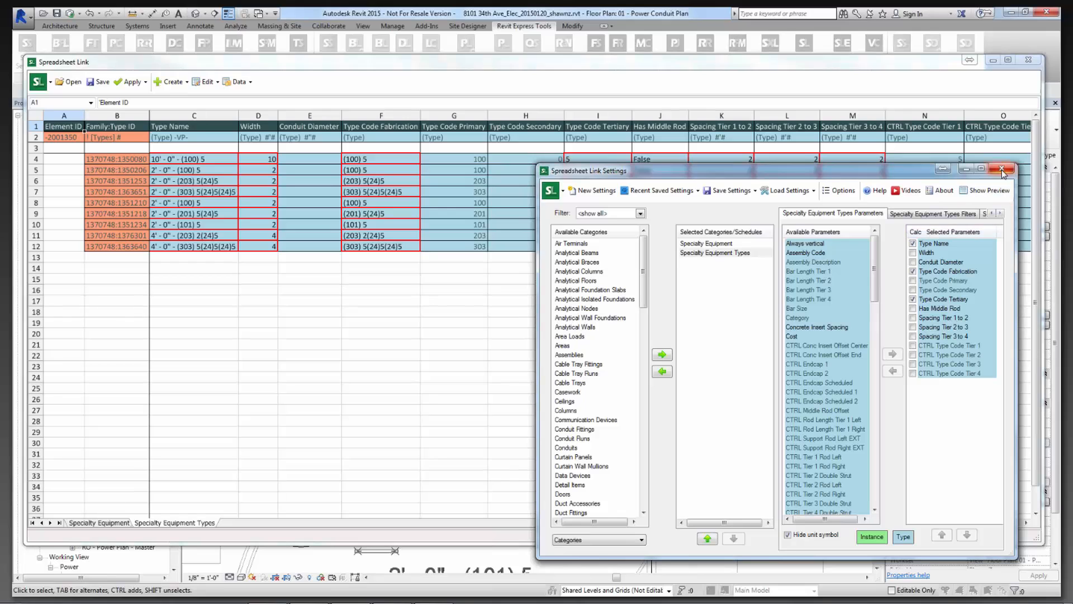
click(1002, 168)
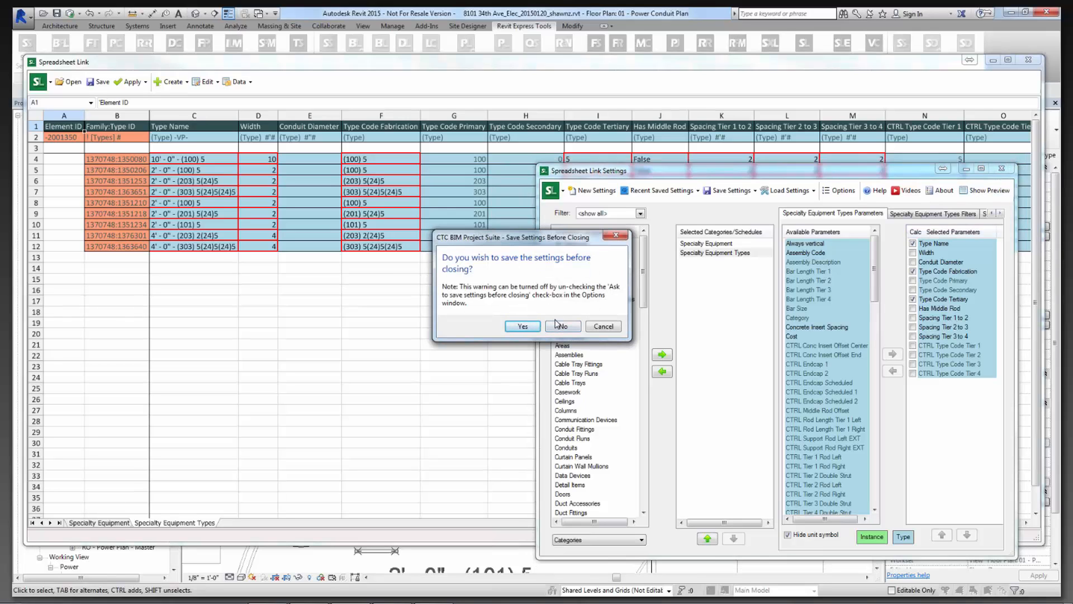
click(563, 327)
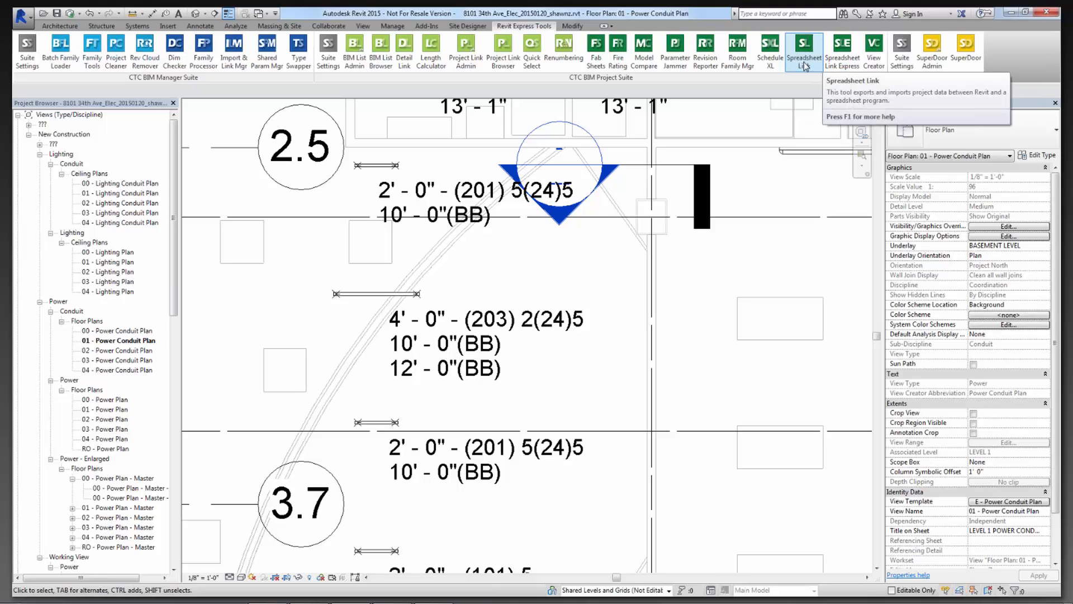
Duplicate the type of the 4' wide Unistrut rack as 4' - 0" - (203) 2(24)5 2 and enable Tier 3.
click(414, 294)
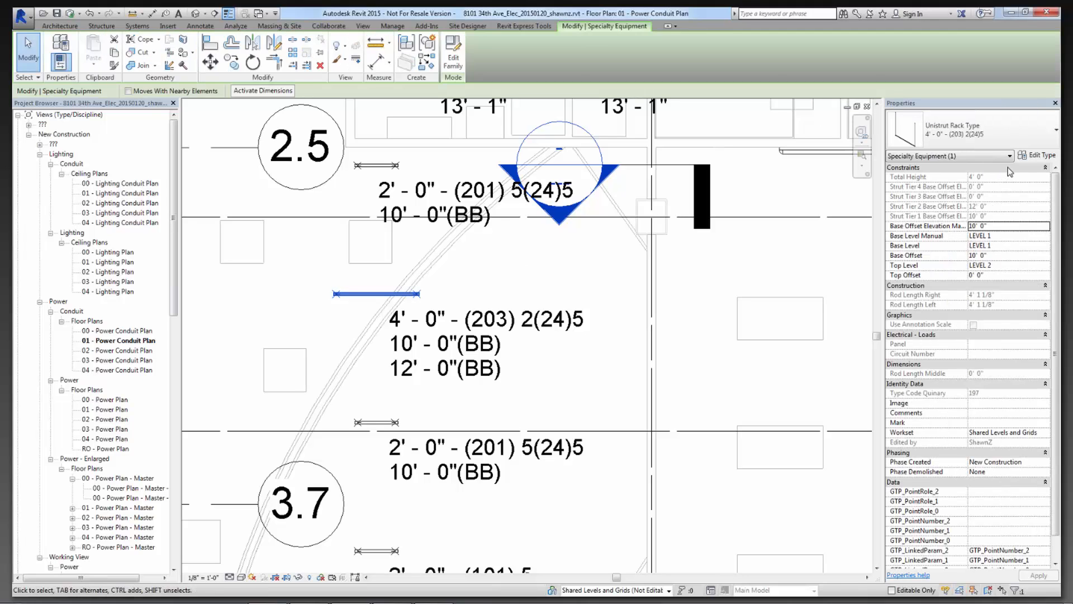
click(1033, 157)
click(410, 160)
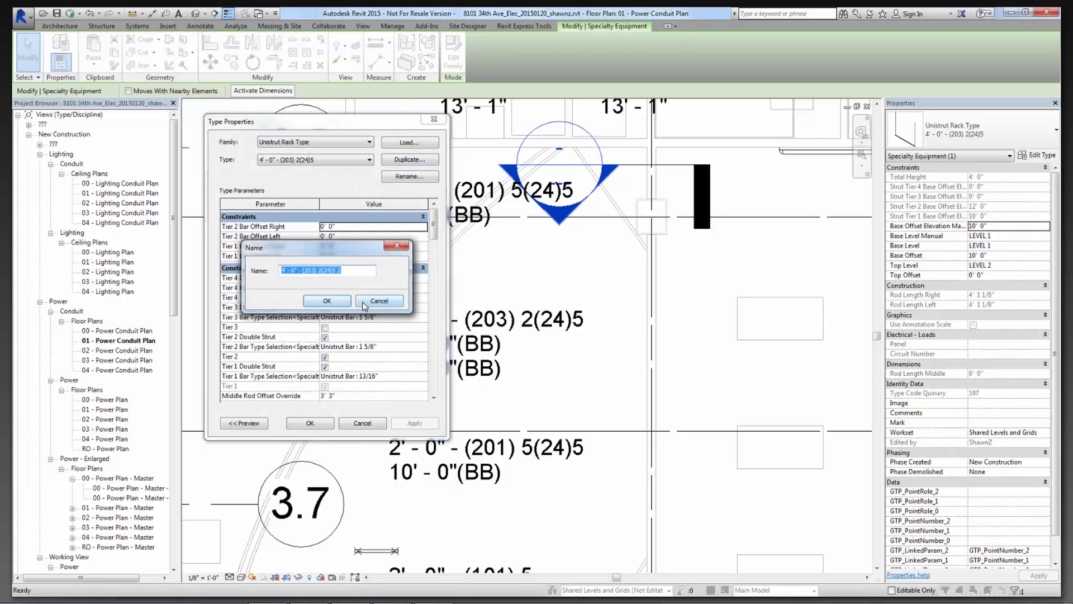
click(339, 301)
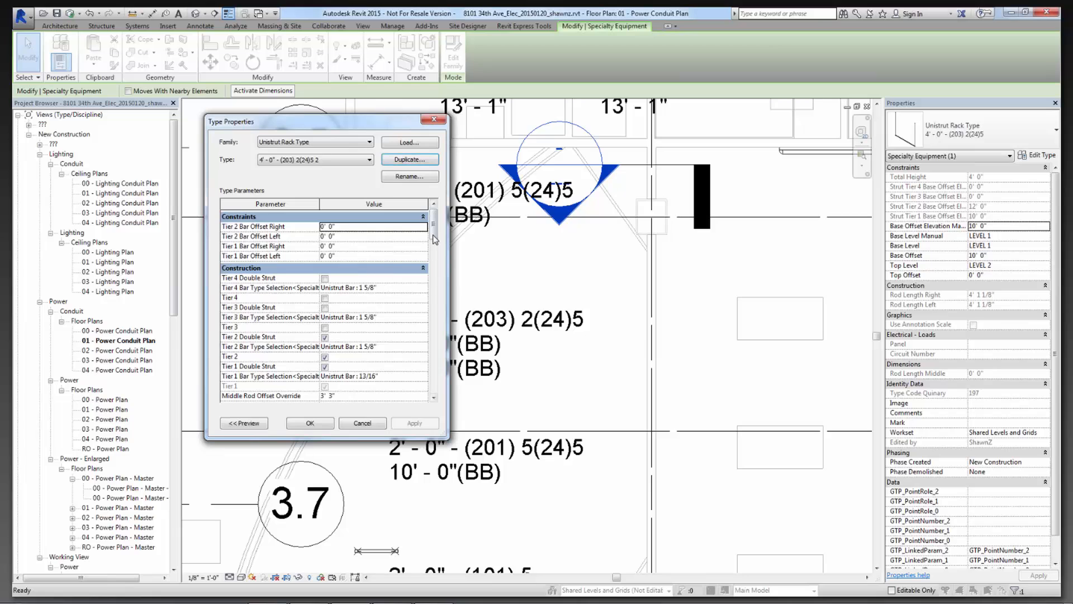
scroll(435, 235, down, 2)
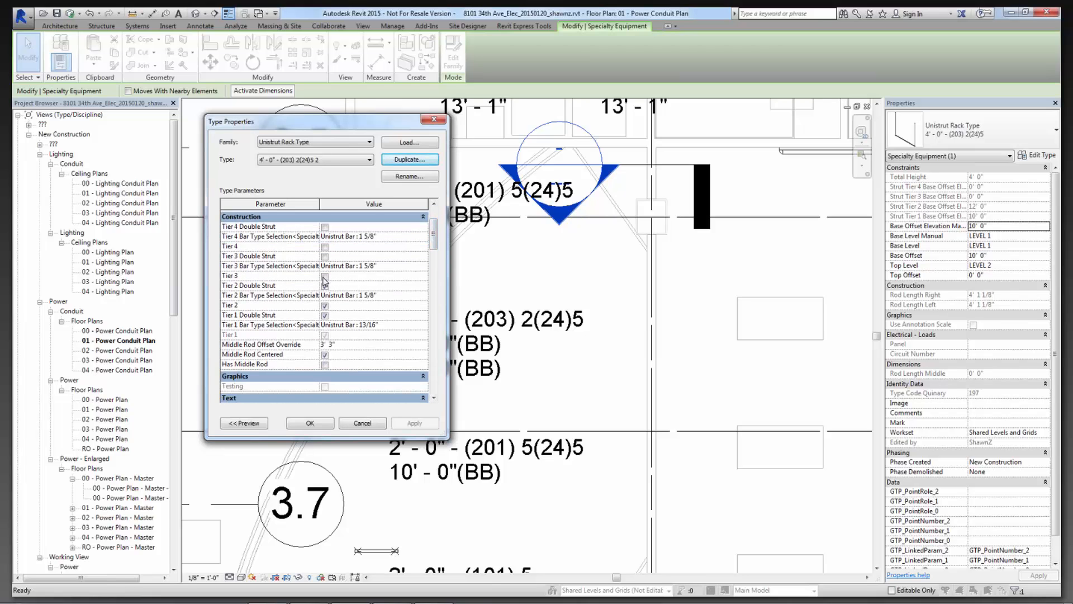
click(325, 276)
Set the Width of the duplicated rack type to 6' 0".
scroll(433, 253, down, 3)
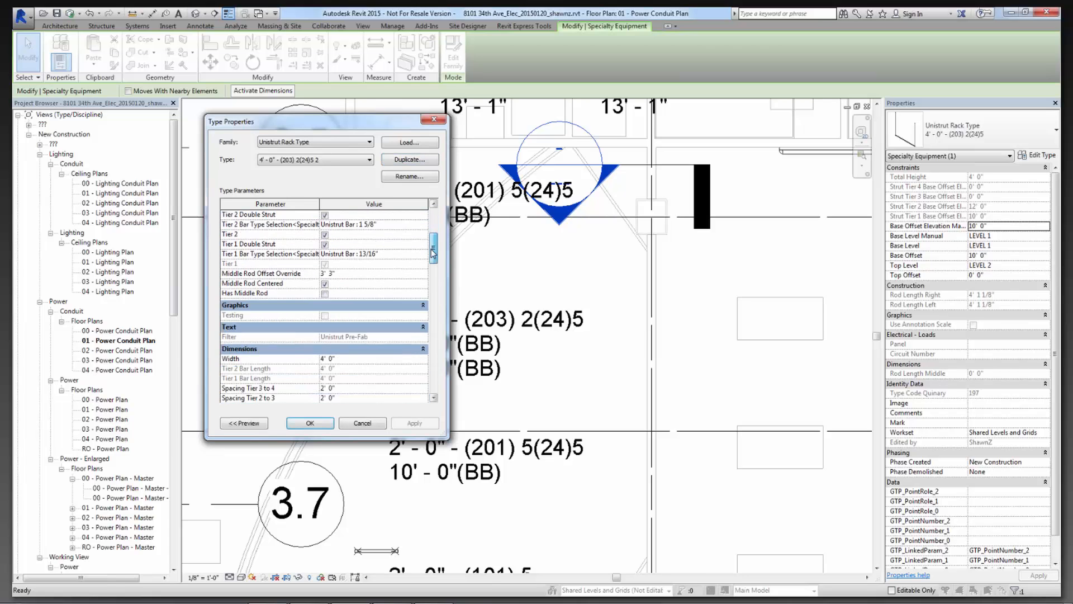
drag(434, 253, 433, 269)
click(354, 272)
text(6)
key(Return)
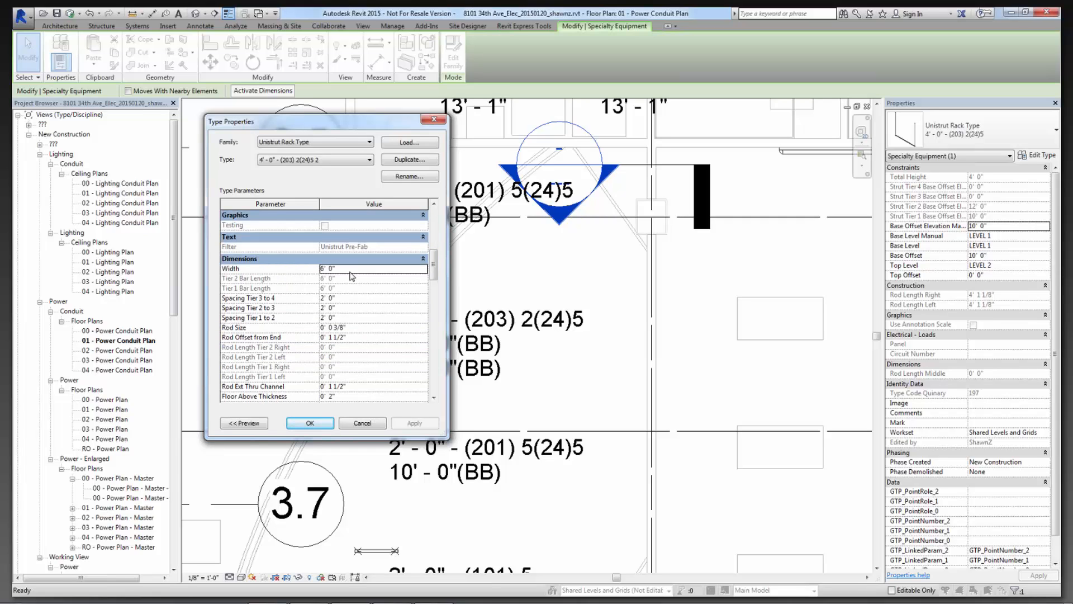
Set the rack type's Spacing Tier 1 to 2 to 0' 8" and Spacing Tier 2 to 3 to 0' 11".
click(358, 317)
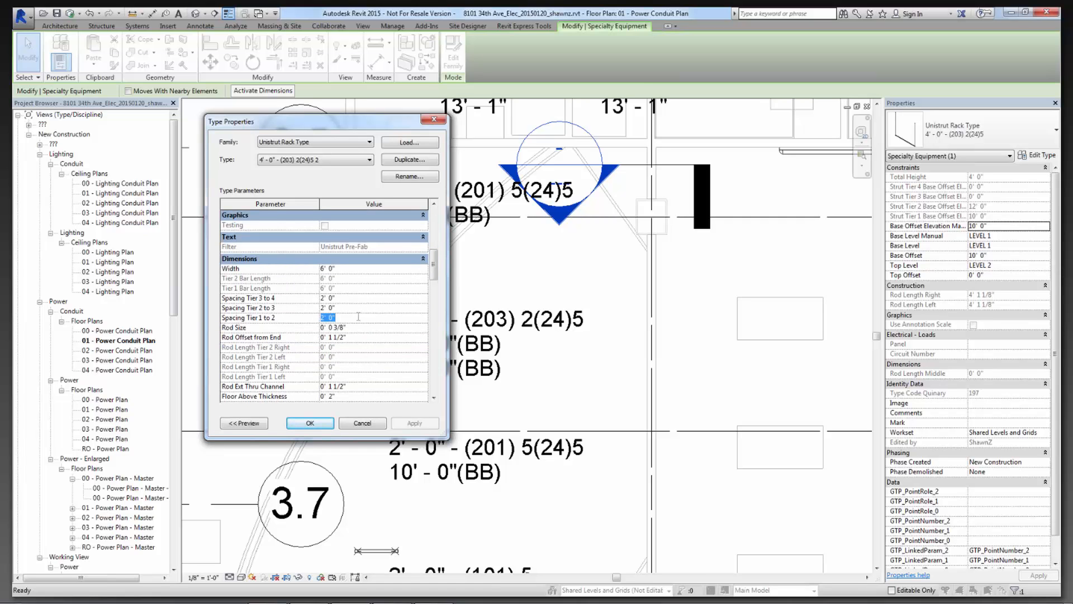
text(8)
key(Return)
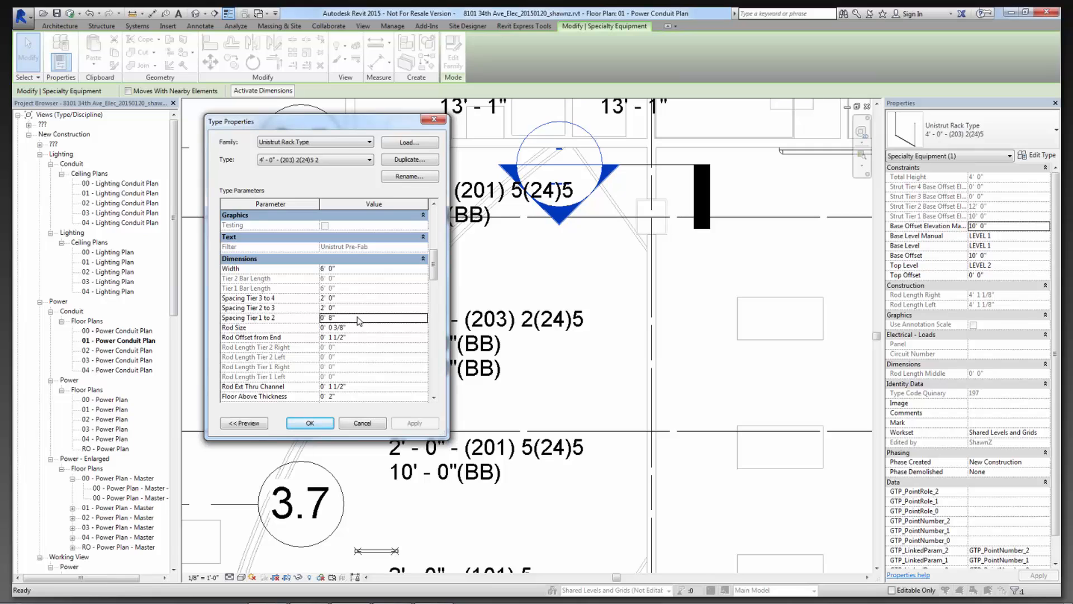
click(363, 307)
text(11)
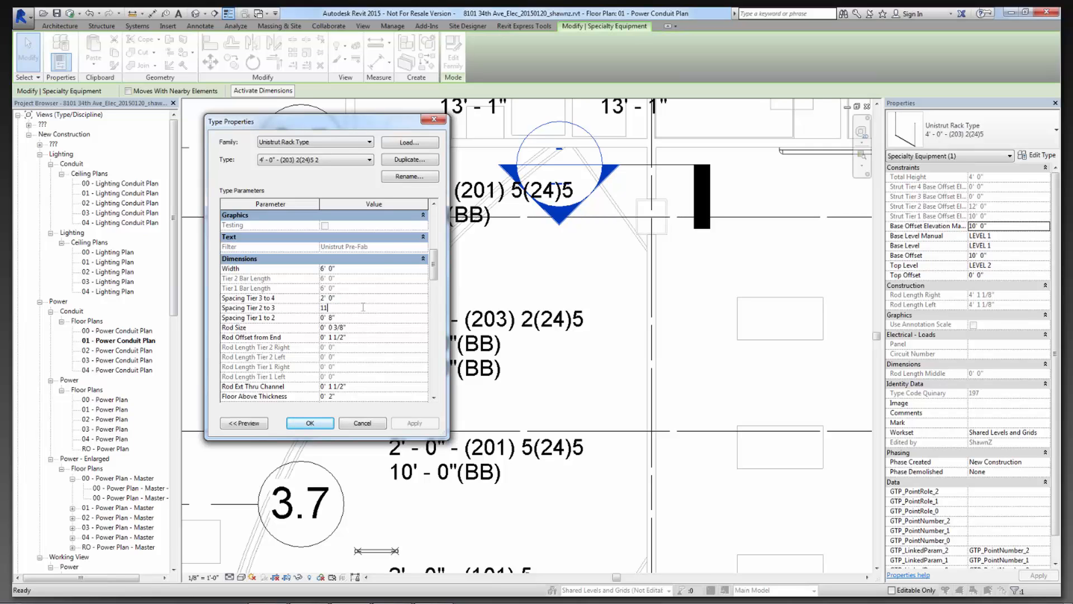
key(Return)
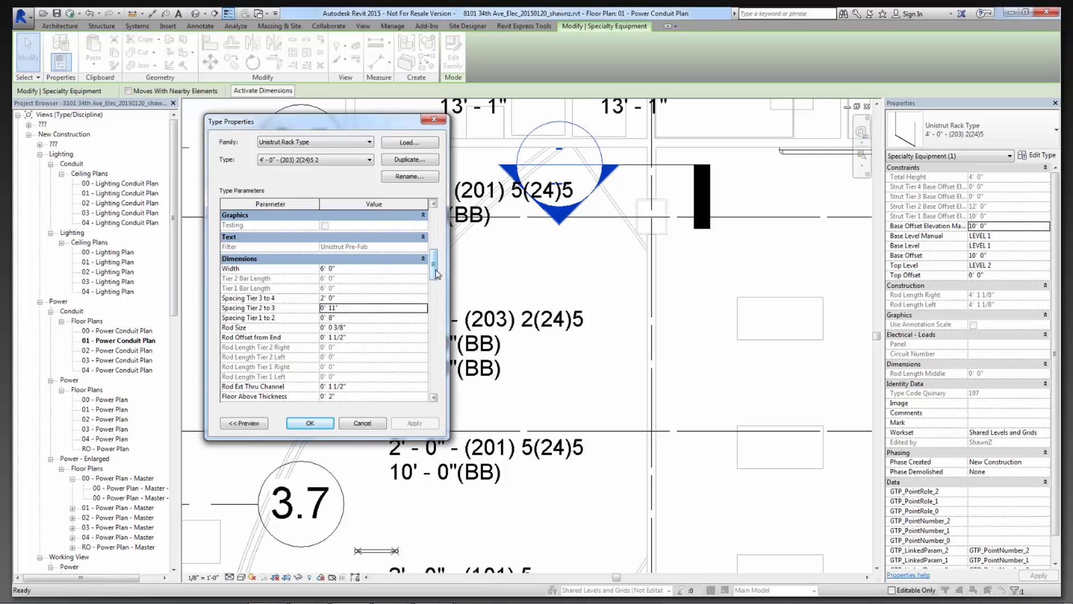
Set the Tier 2 bar type to Unistrut Bar : 13/16" and accept the rack type changes.
drag(440, 277, 442, 246)
click(369, 253)
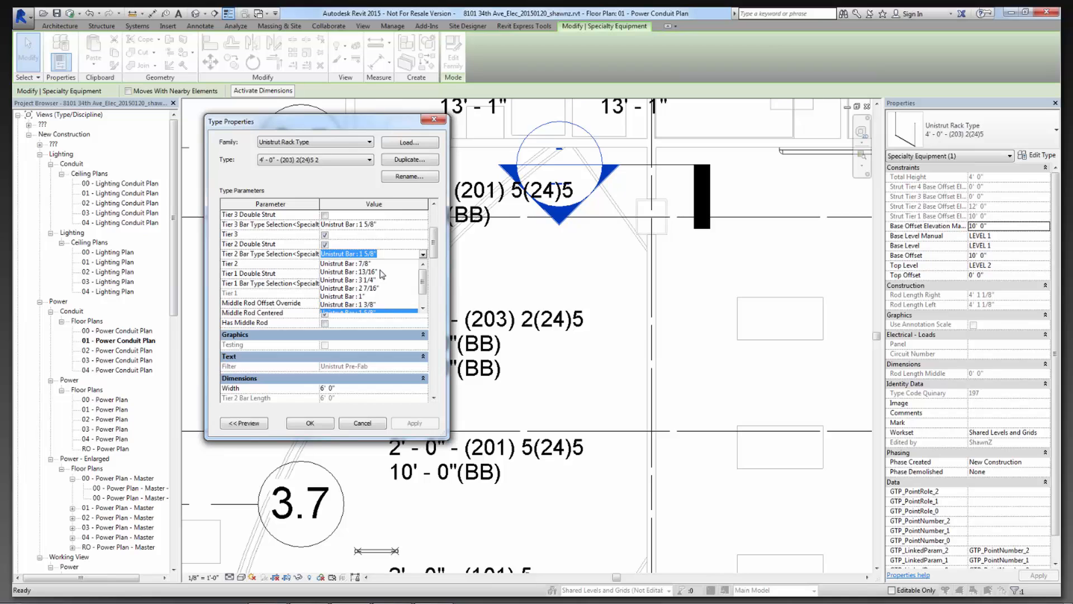
click(380, 271)
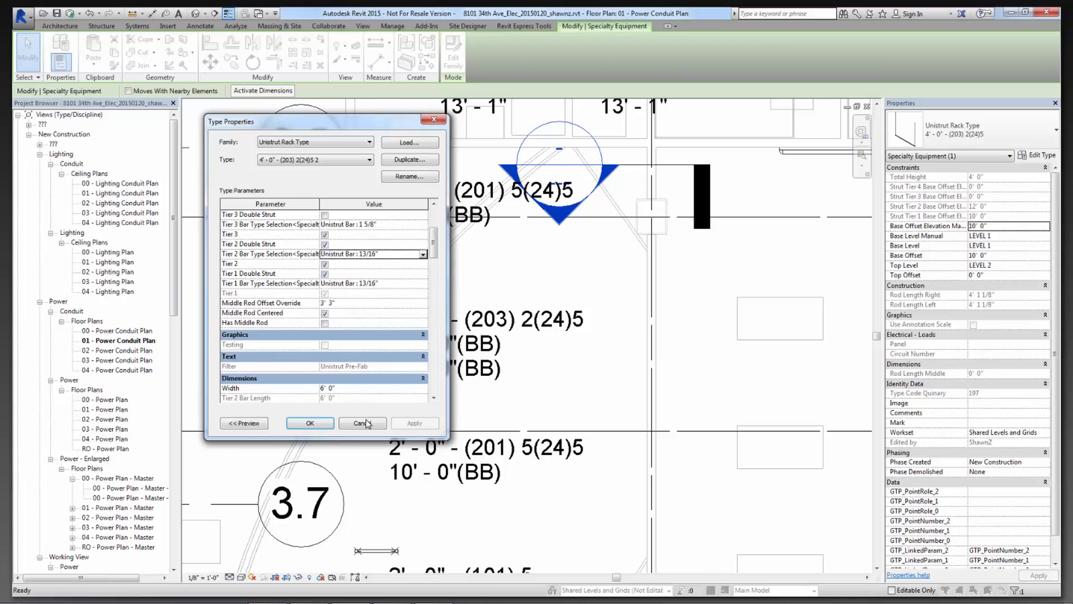
click(317, 428)
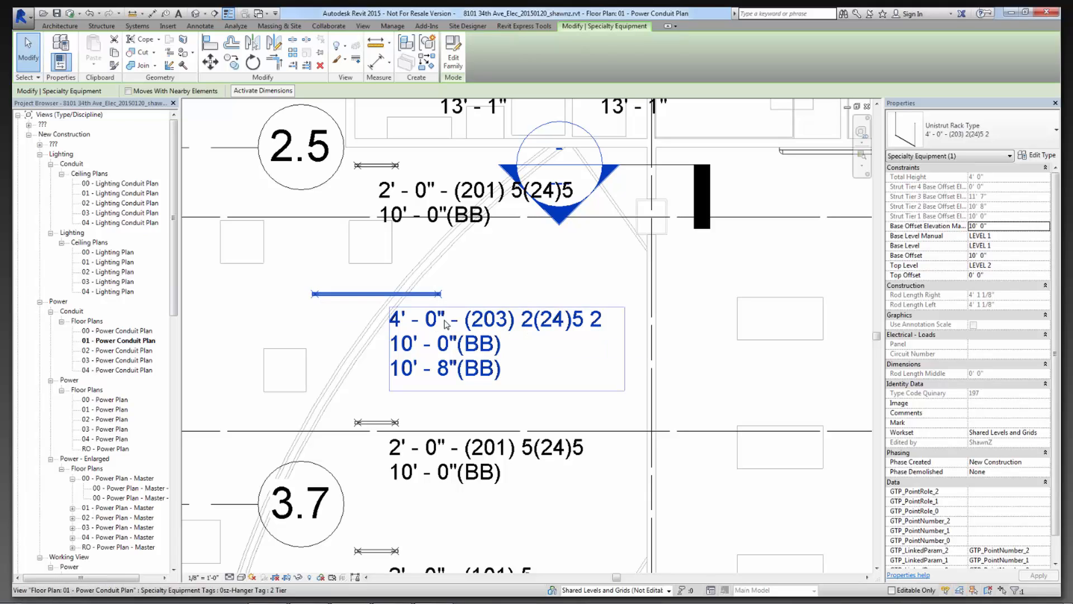
Set the Base Offset of the selected Unistrut rack to 8' 0".
click(1001, 256)
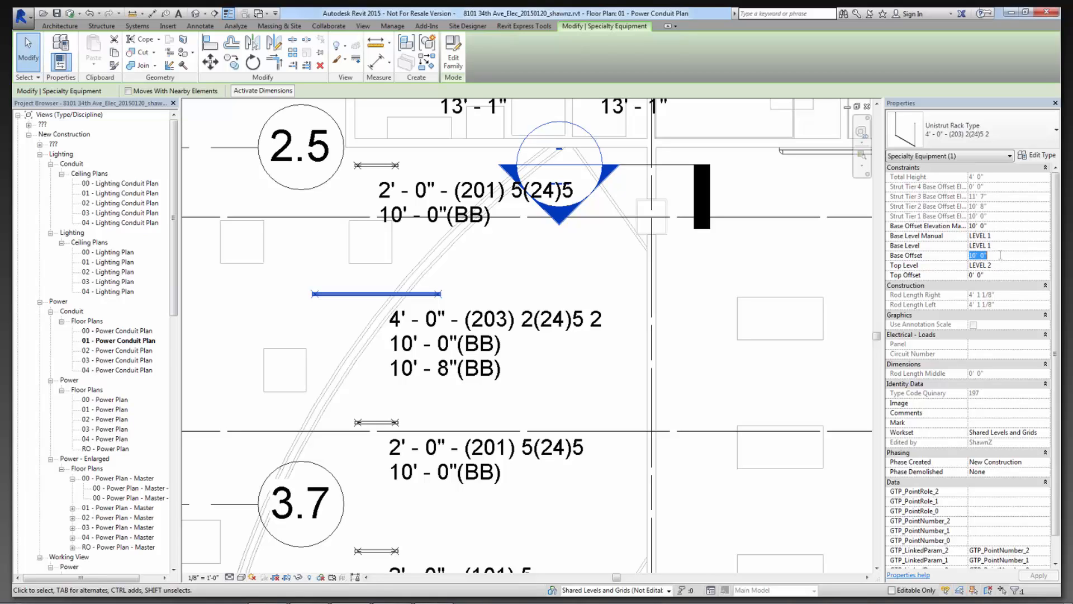
key(BackSpace)
text(8)
key(Return)
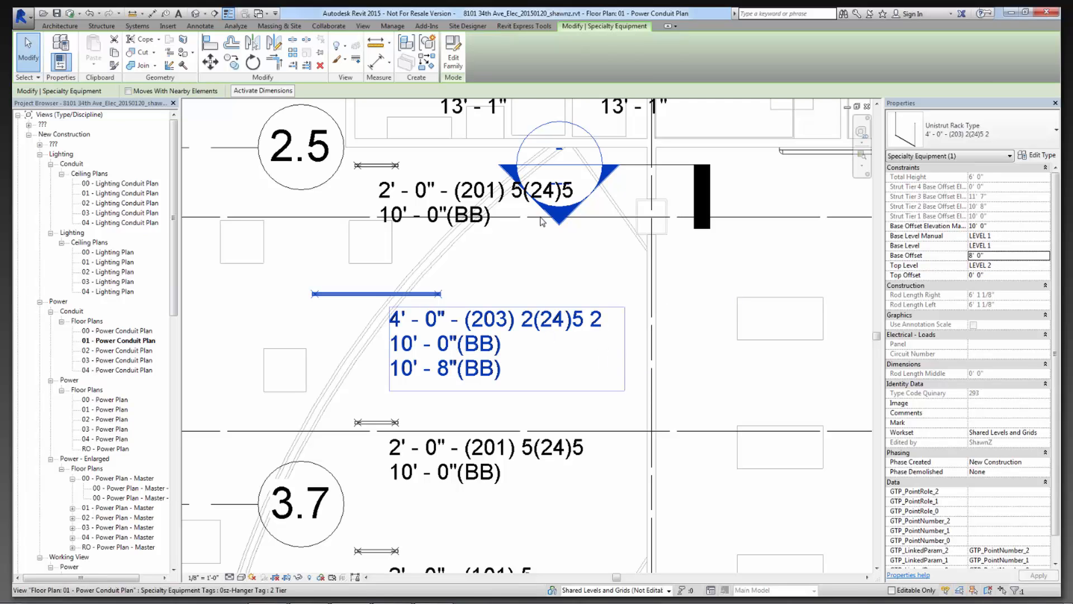
Open Spreadsheet Link Express and choose Type Naming2.slsettings as the settings file to load.
click(528, 25)
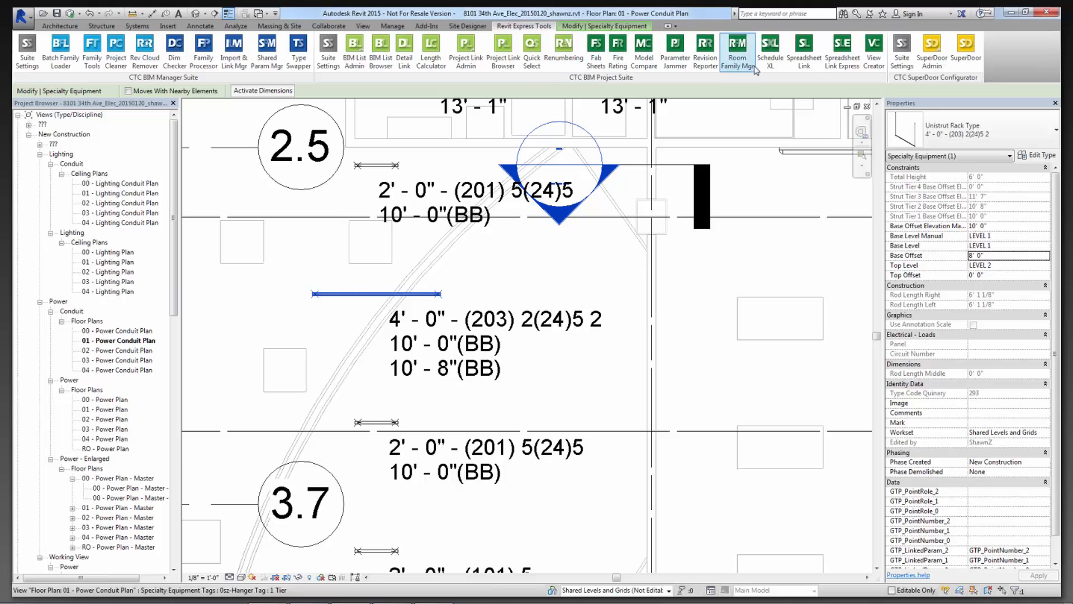
click(831, 67)
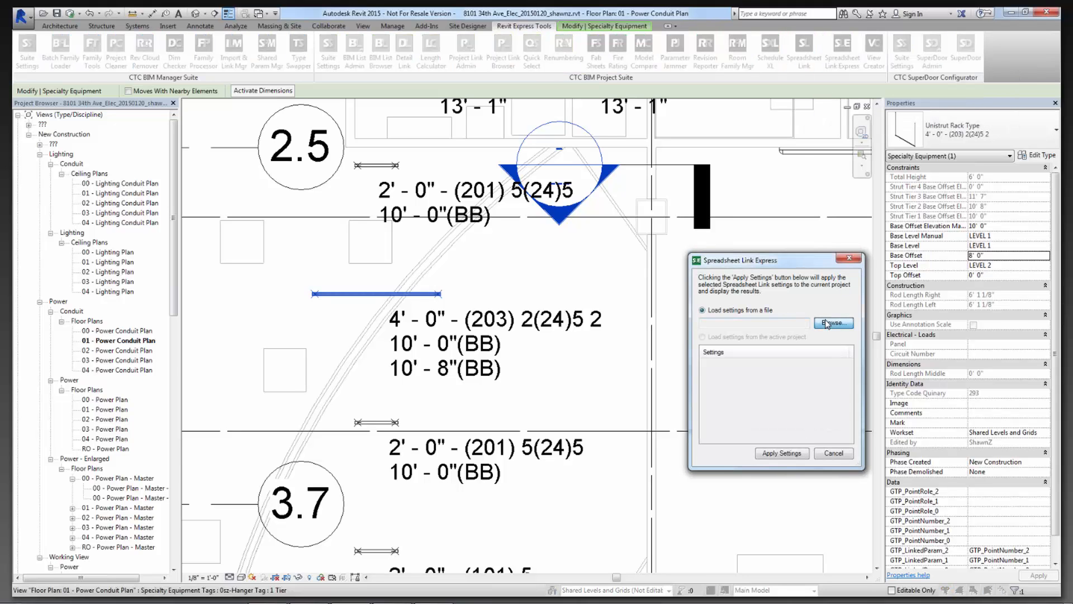
click(827, 324)
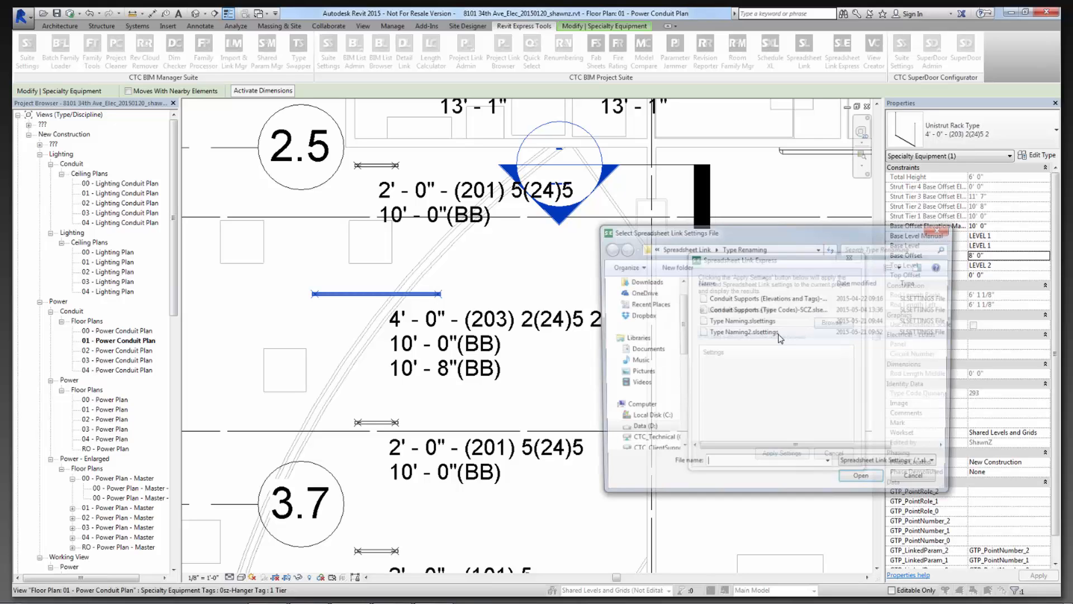
double_click(744, 332)
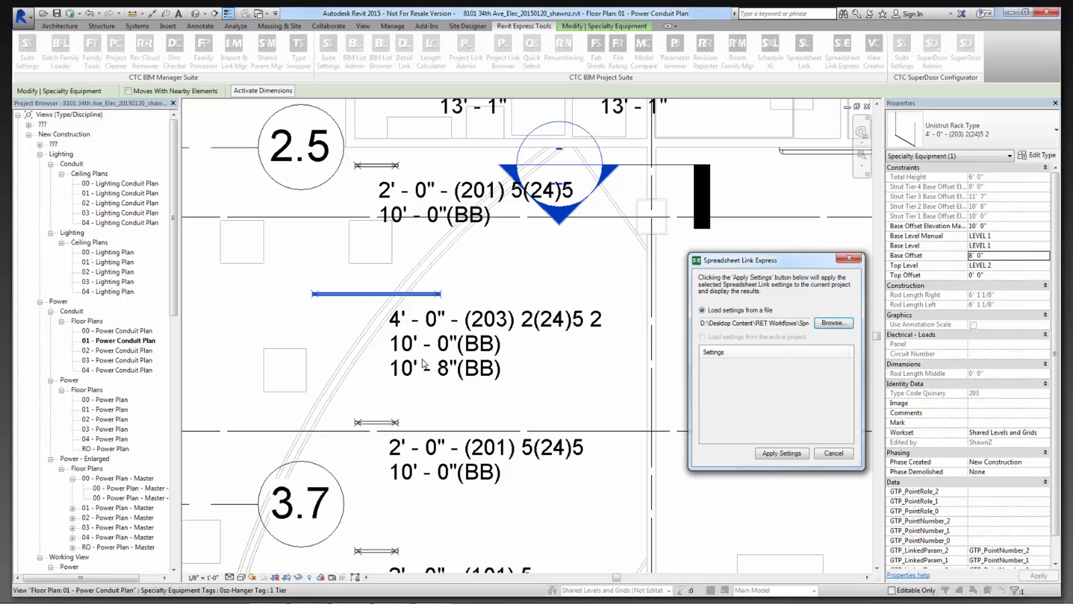
Apply the loaded Spreadsheet Link Express settings to the project and dismiss the resulting reports.
click(776, 454)
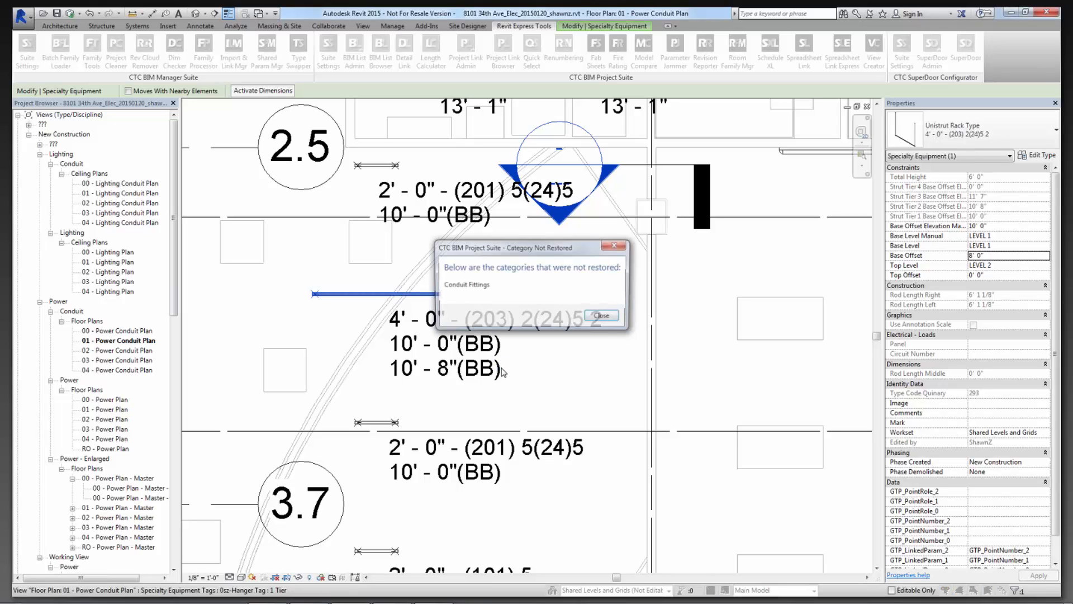
click(603, 316)
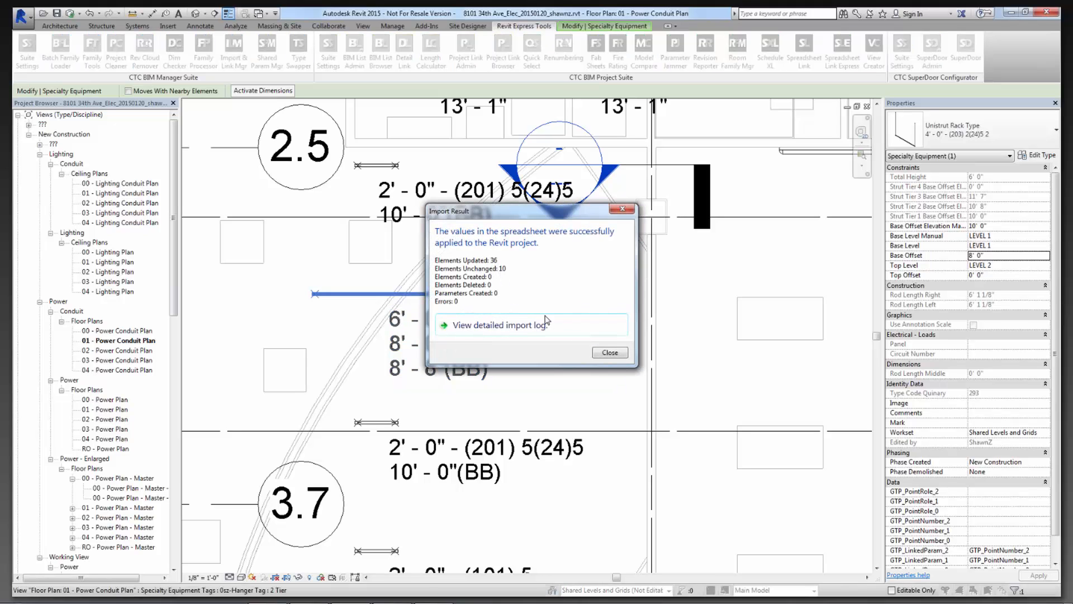
click(610, 353)
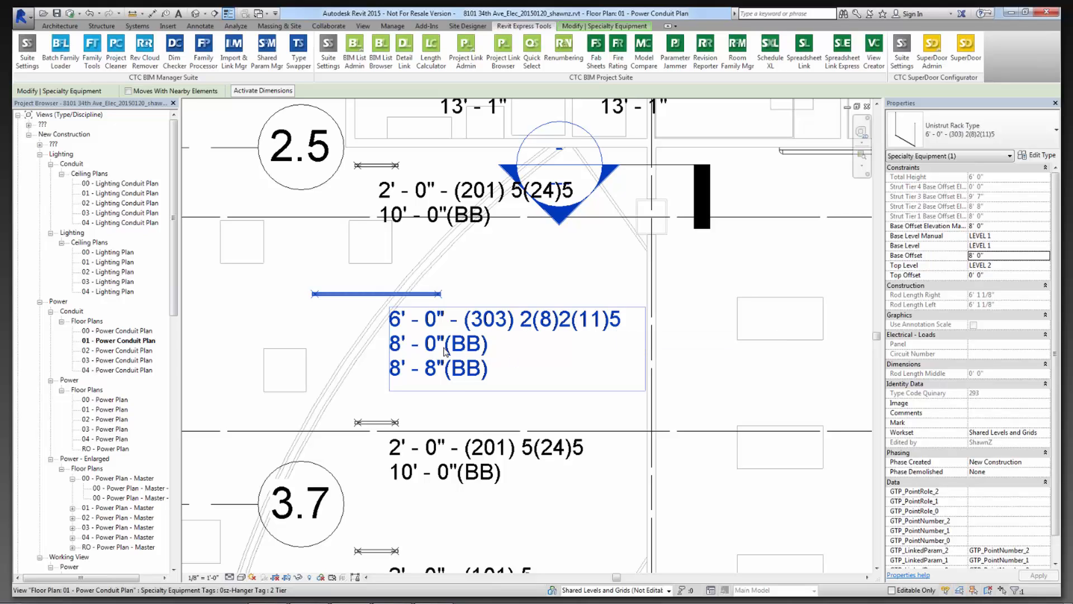
Change the hanger tag below the edited Unistrut rack to the 3 Tier type of 0sz-Hanger Tag.
click(550, 324)
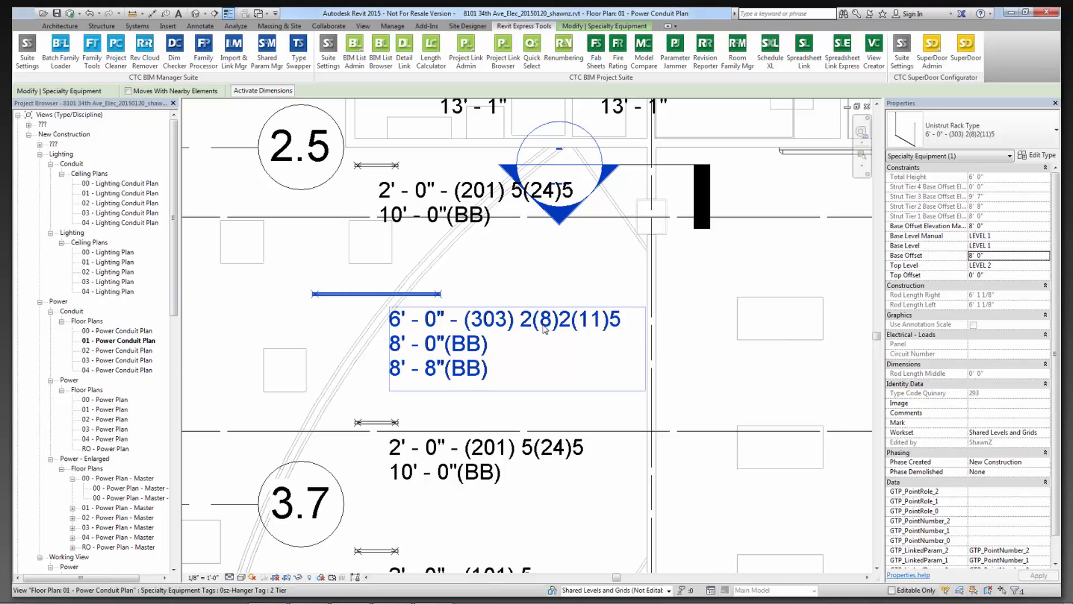
click(984, 136)
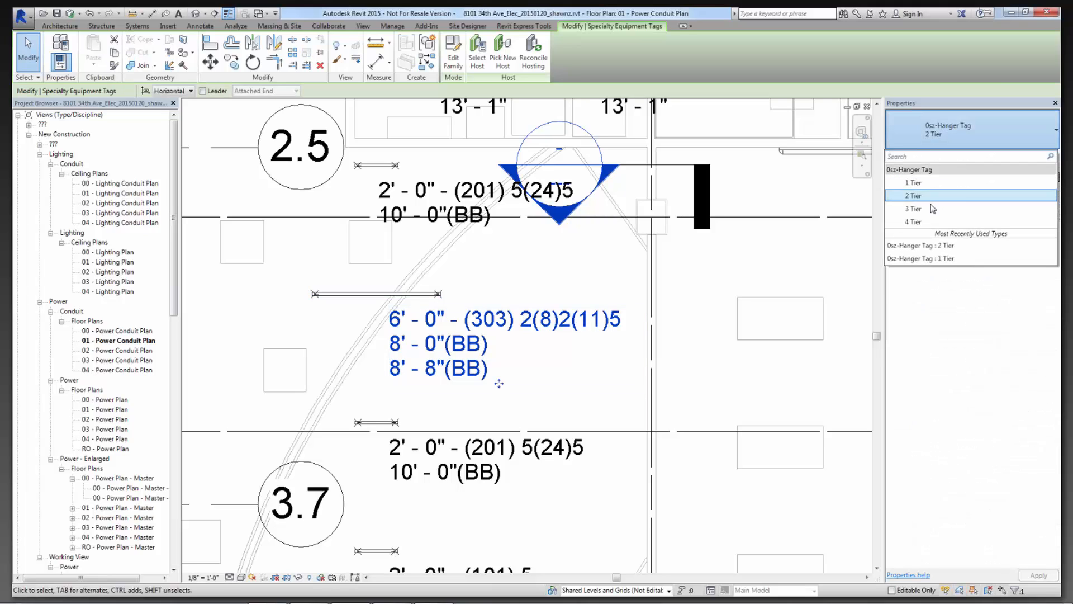
click(930, 211)
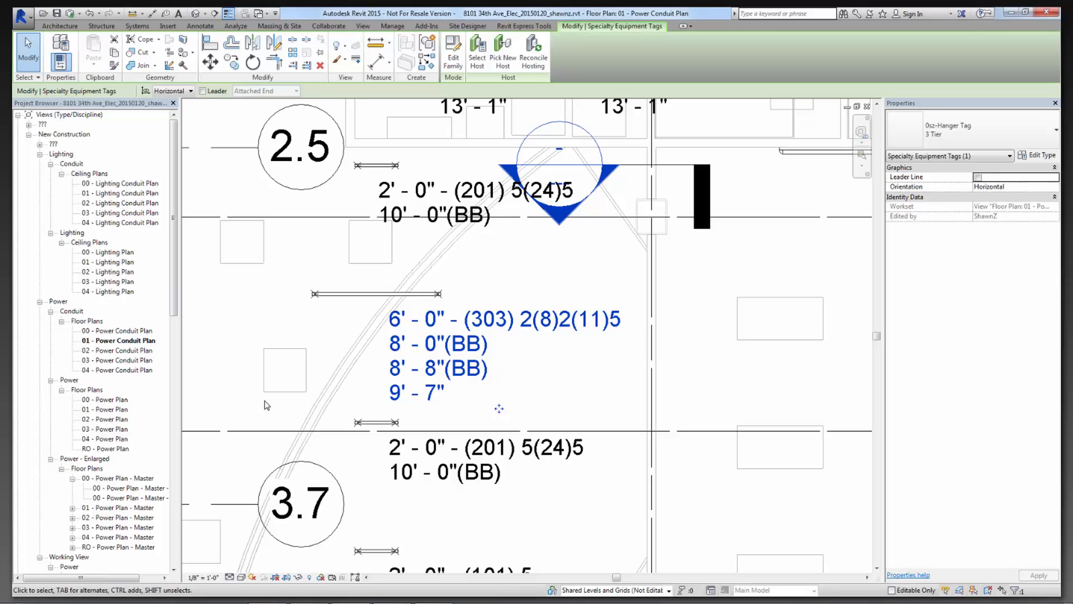
click(578, 394)
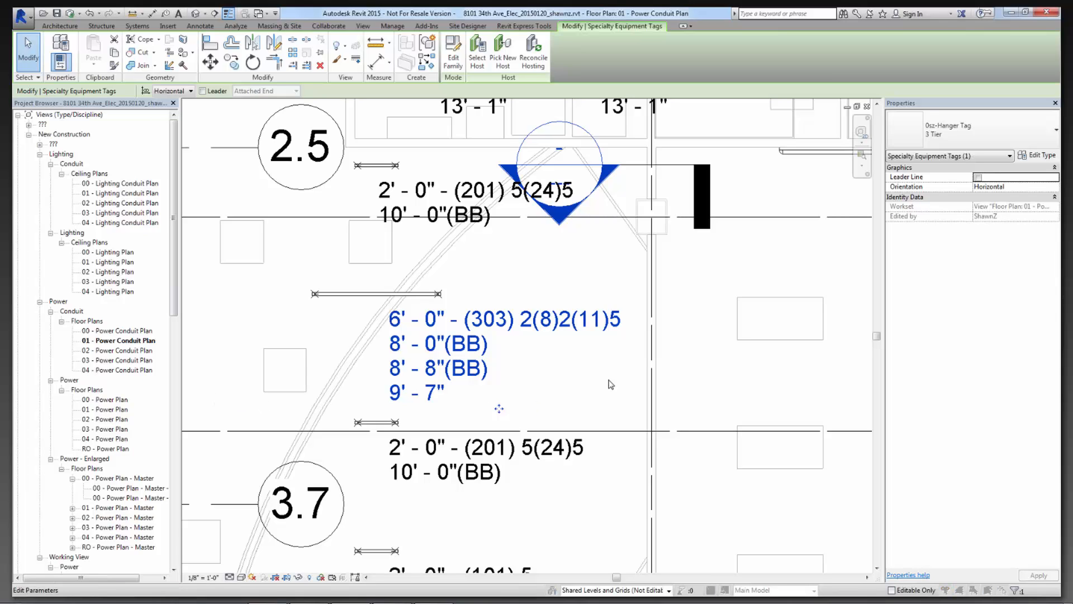